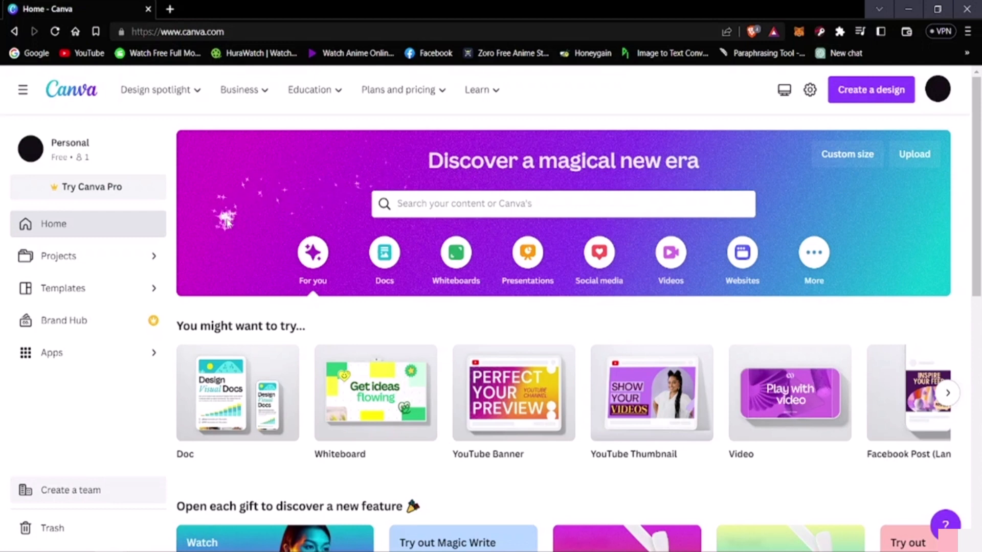
- Open YouTube in a new tab and go to the WatchMojo.com channel page from the home feed
{"action": "left_click", "coordinate": [169, 10]}
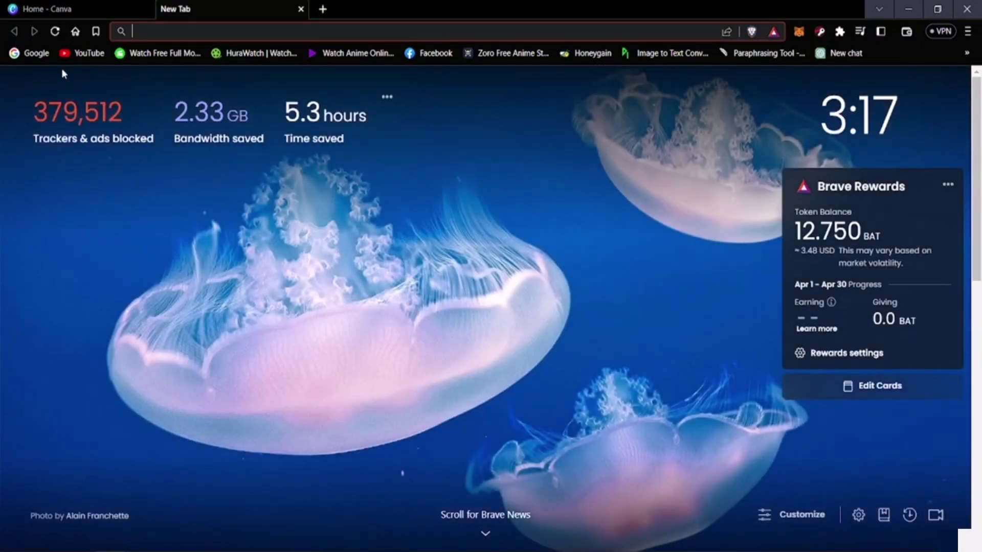
{"action": "left_click", "coordinate": [66, 55]}
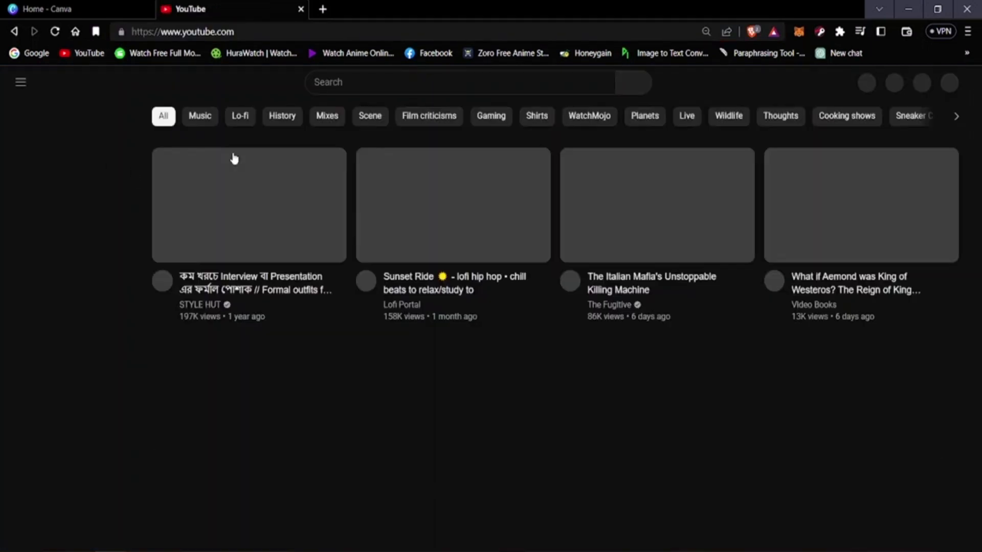
{"action": "scroll", "coordinate": [467, 281], "scroll_direction": "down", "scroll_amount": 6}
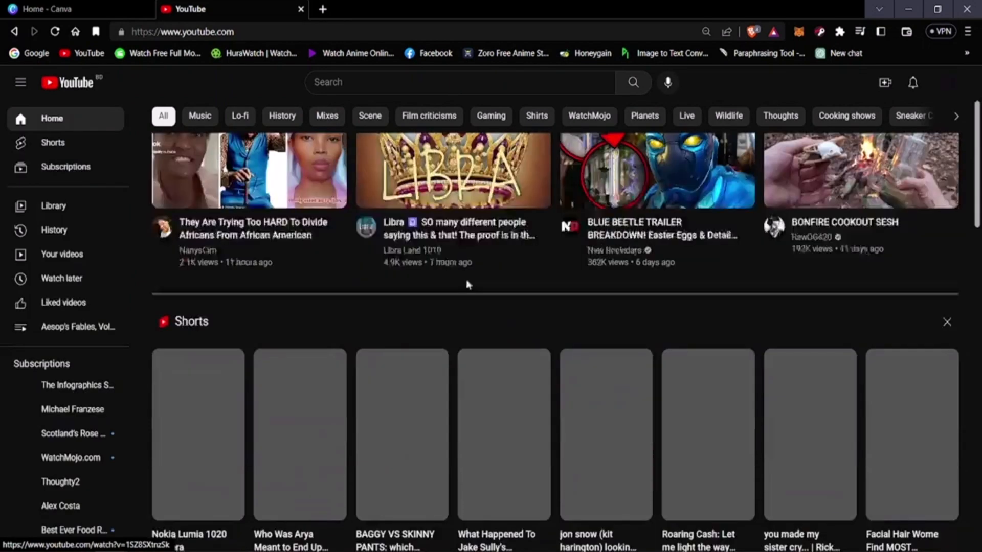
{"action": "scroll", "coordinate": [466, 292], "scroll_direction": "up", "scroll_amount": 2}
{"action": "scroll", "coordinate": [447, 290], "scroll_direction": "down", "scroll_amount": 10}
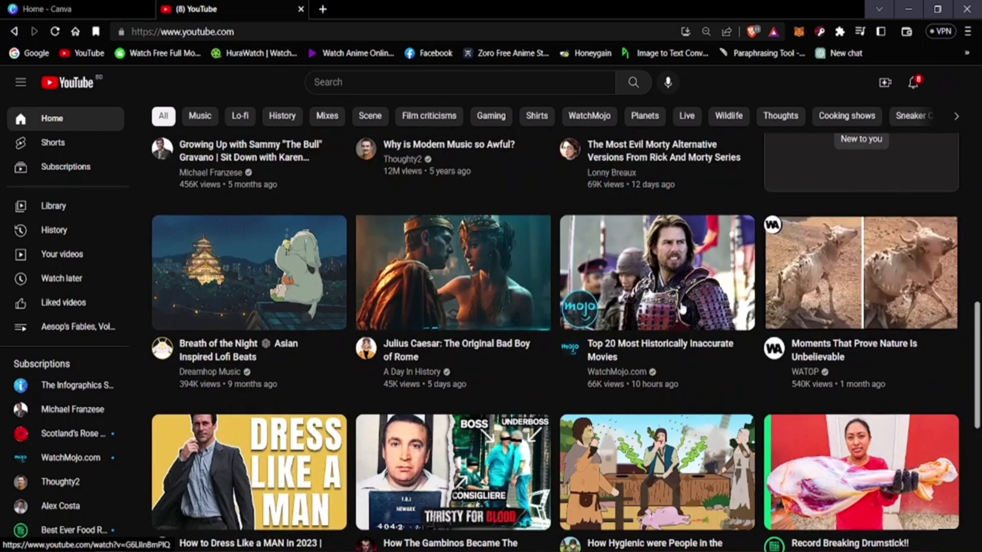
{"action": "left_click", "coordinate": [617, 372]}
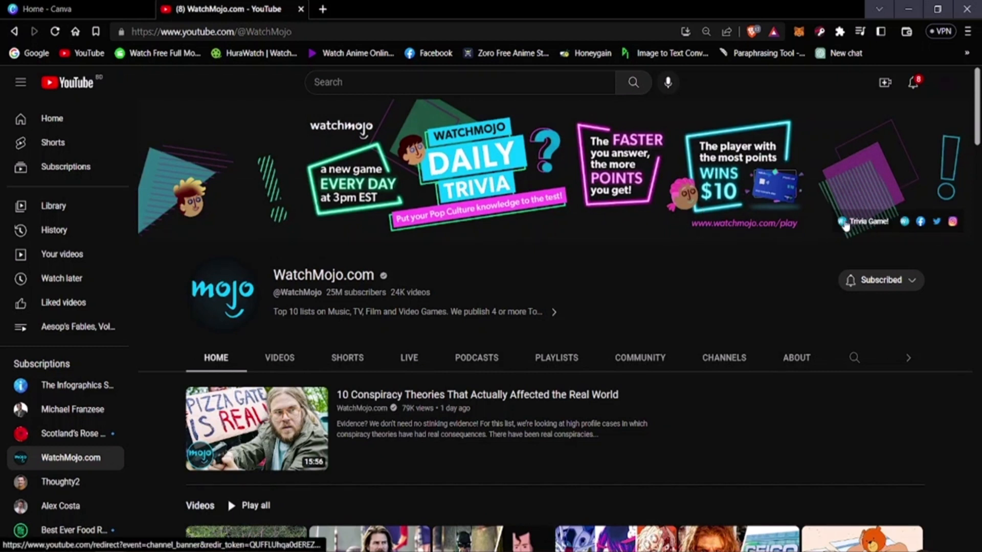
- Examine the WatchMojo.com channel's banner and the video sections on its home page
{"action": "scroll", "coordinate": [565, 255], "scroll_direction": "down", "scroll_amount": 4}
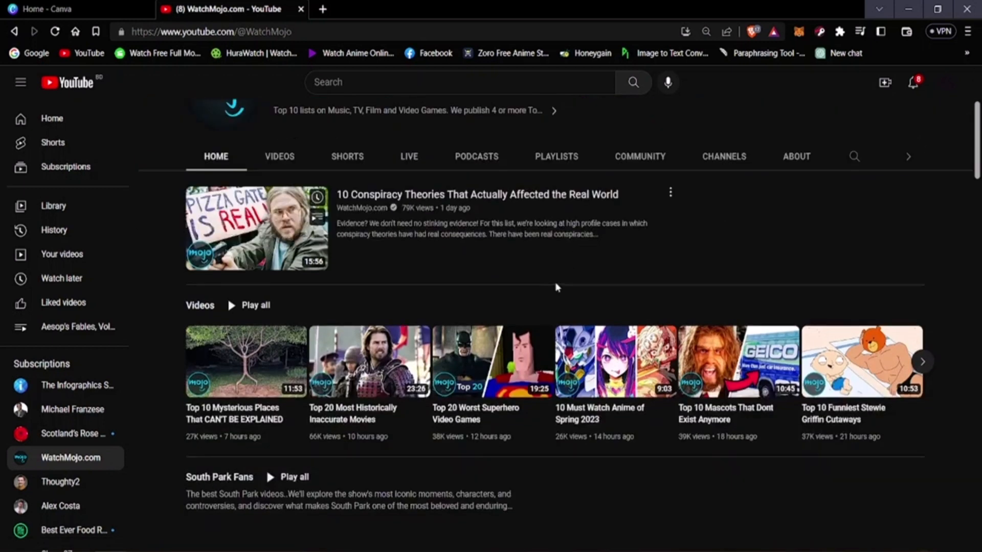
{"action": "scroll", "coordinate": [553, 289], "scroll_direction": "up", "scroll_amount": 4}
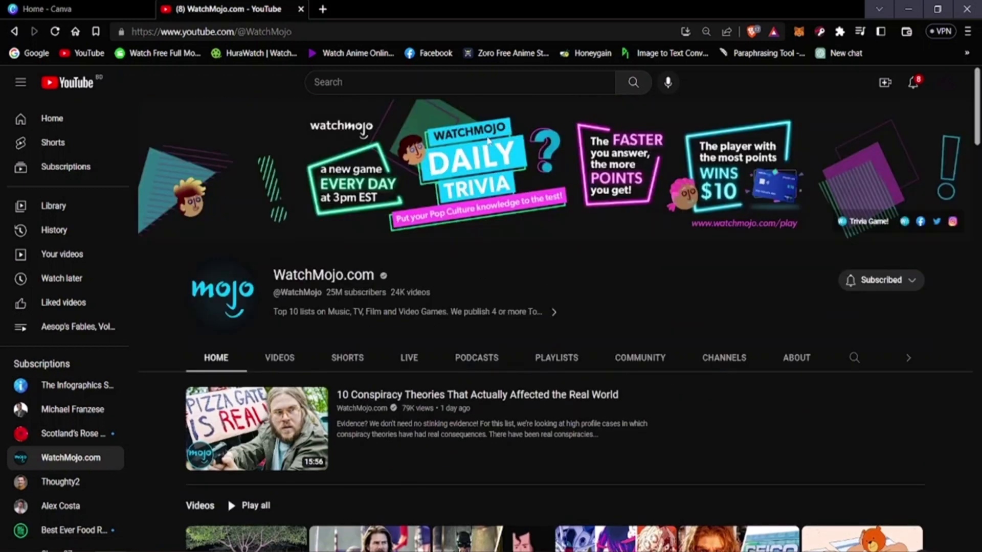
{"action": "scroll", "coordinate": [495, 401], "scroll_direction": "down", "scroll_amount": 7}
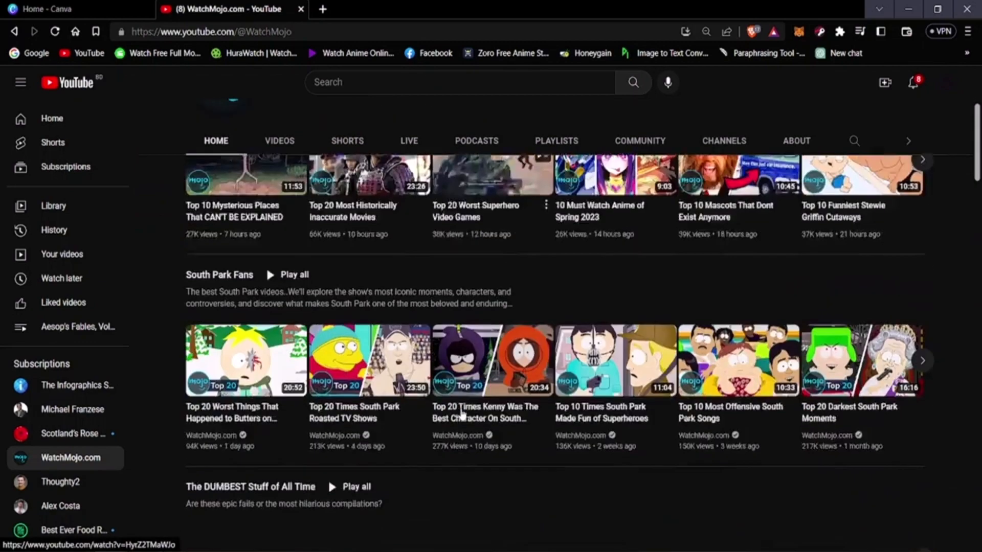
{"action": "scroll", "coordinate": [460, 414], "scroll_direction": "down", "scroll_amount": 6}
{"action": "scroll", "coordinate": [454, 417], "scroll_direction": "up", "scroll_amount": 13}
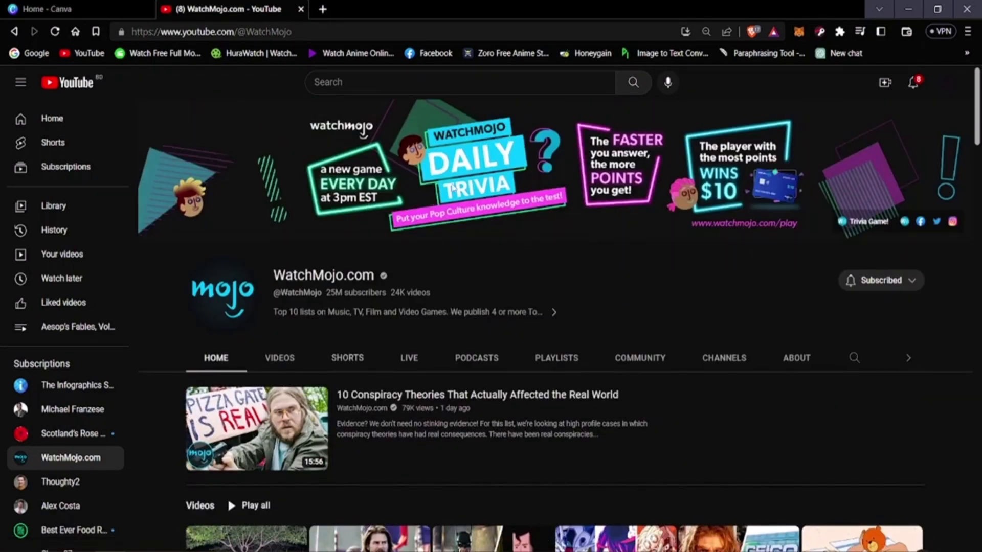
- Open Google in a new tab and close the WatchMojo.com YouTube tab
{"action": "left_click", "coordinate": [322, 9]}
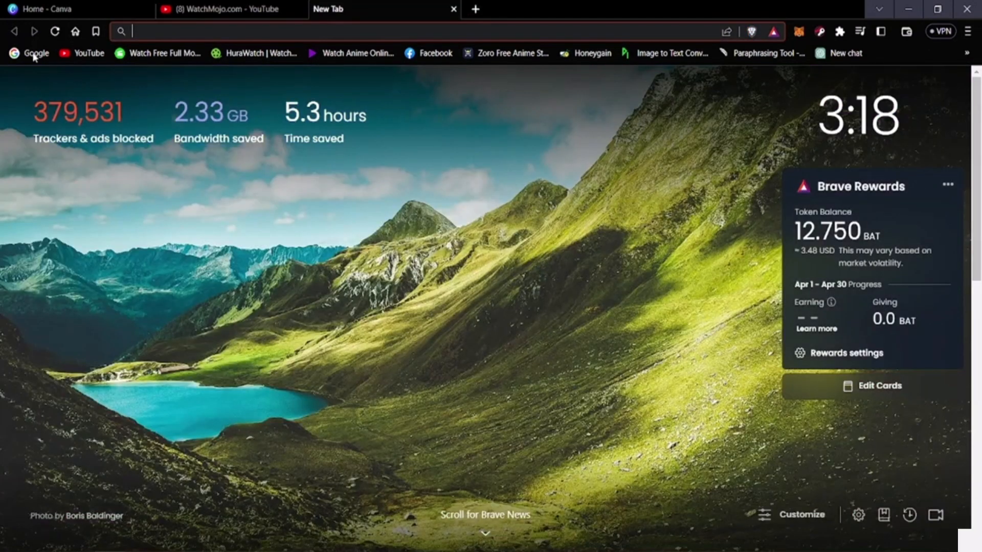
{"action": "left_click", "coordinate": [34, 54]}
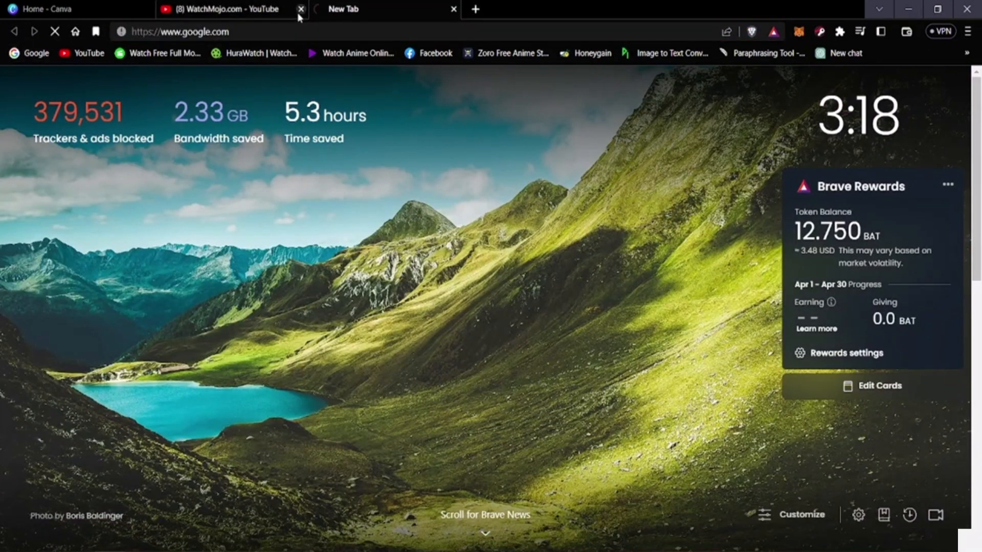
{"action": "left_click", "coordinate": [300, 9]}
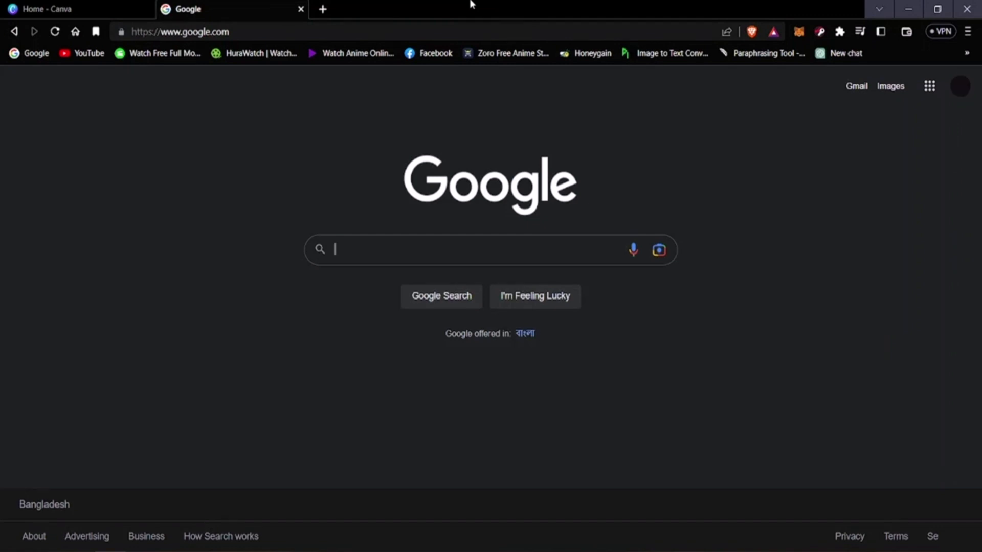
- Search Google for "youtube banners" and show the image results
{"action": "type", "text": "youtu"}
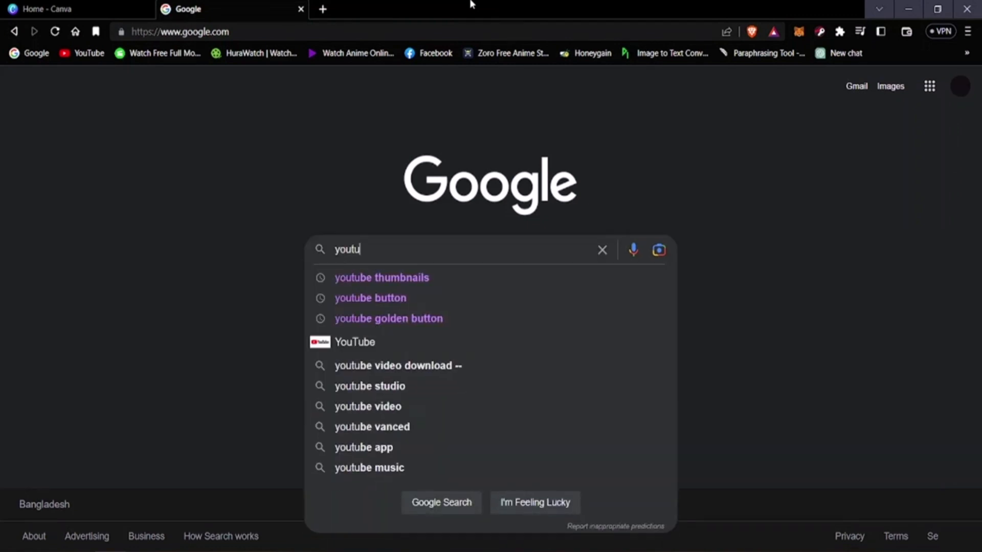
{"action": "type", "text": "be b"}
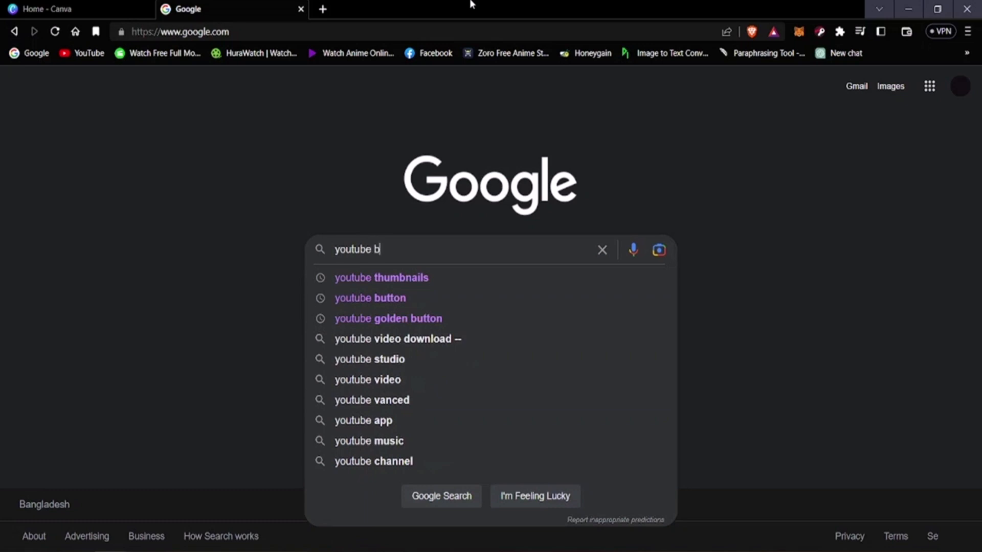
{"action": "type", "text": "anners"}
{"action": "key", "text": "Return"}
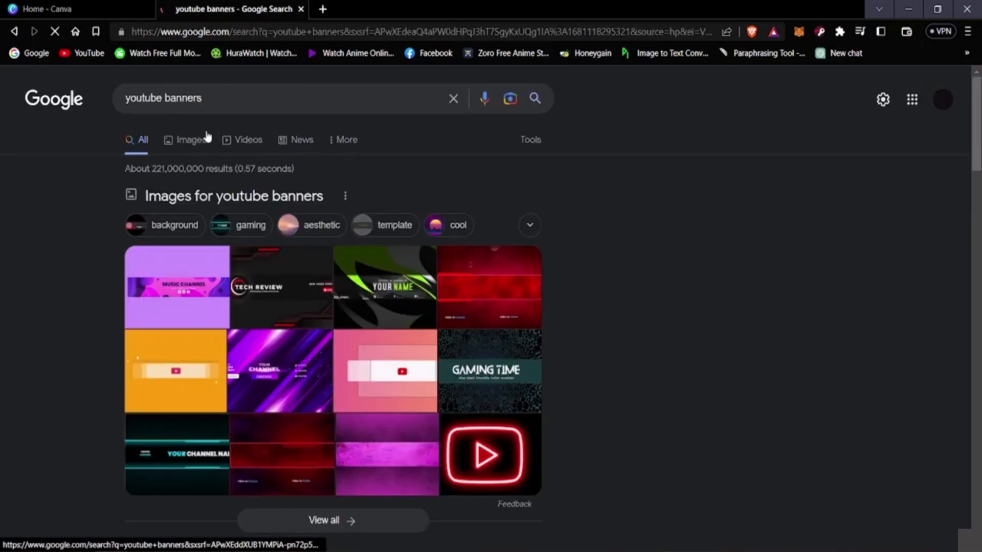
{"action": "left_click", "coordinate": [204, 145]}
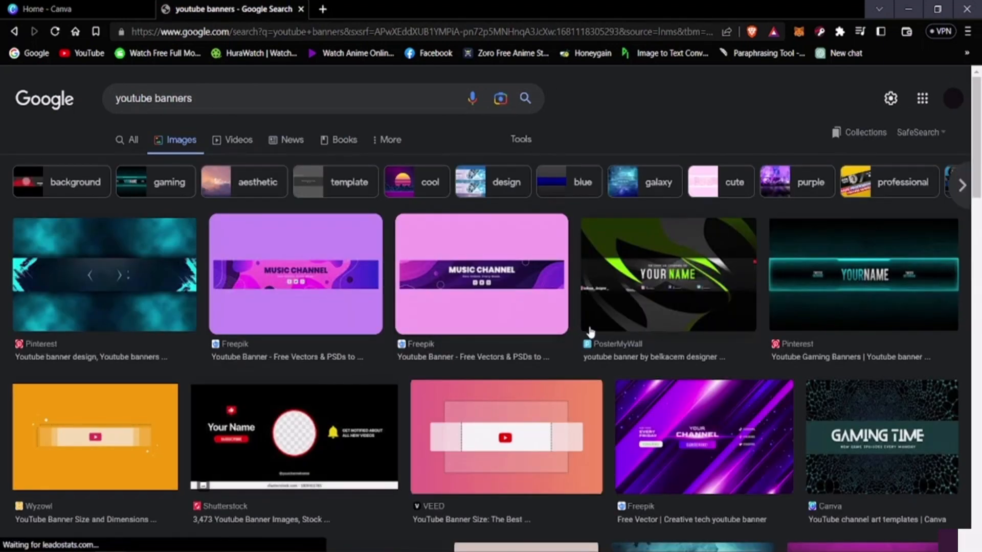
- Look through the image results for example YouTube banner designs
{"action": "scroll", "coordinate": [590, 332], "scroll_direction": "down", "scroll_amount": 8}
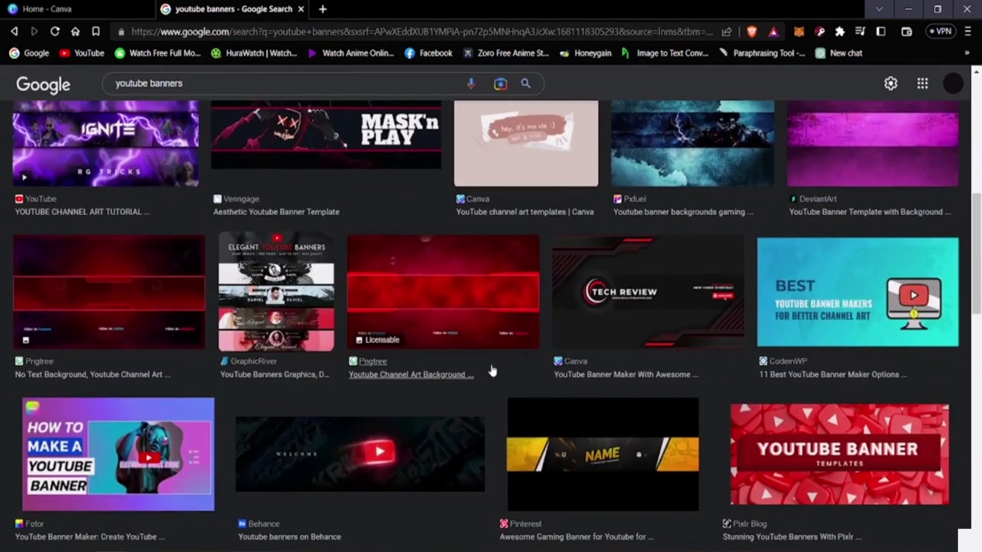
{"action": "scroll", "coordinate": [491, 370], "scroll_direction": "down", "scroll_amount": 9}
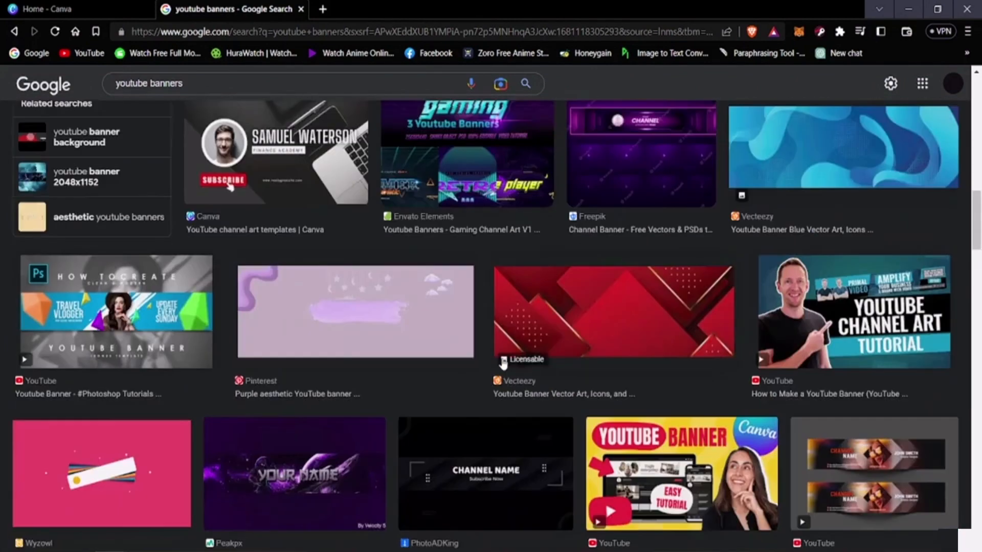
{"action": "scroll", "coordinate": [499, 362], "scroll_direction": "down", "scroll_amount": 8}
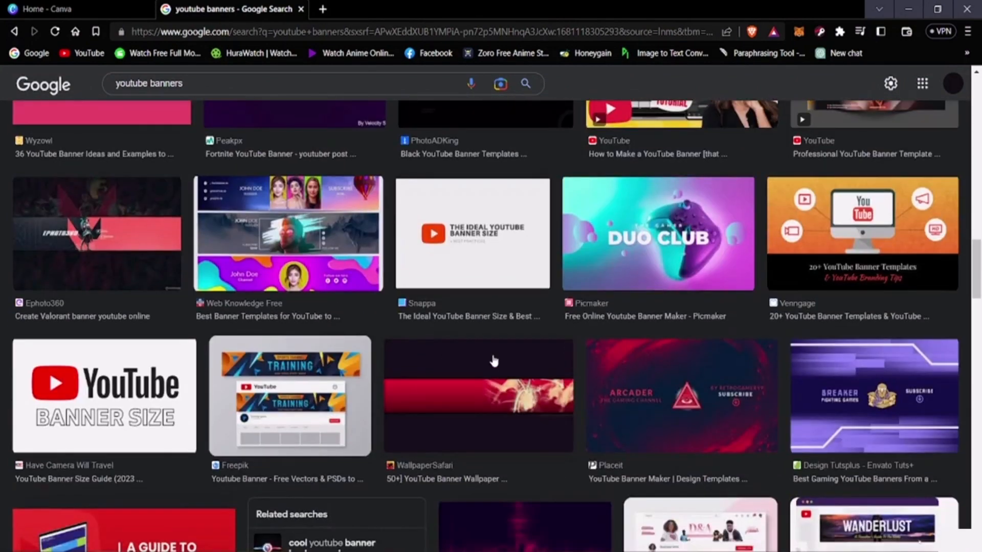
{"action": "scroll", "coordinate": [452, 377], "scroll_direction": "down", "scroll_amount": 10}
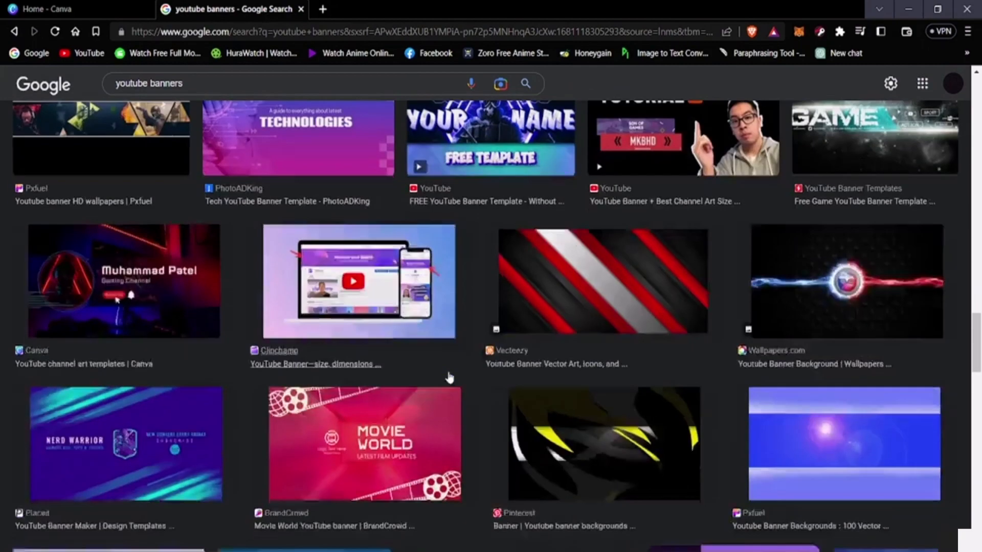
{"action": "scroll", "coordinate": [448, 378], "scroll_direction": "up", "scroll_amount": 15}
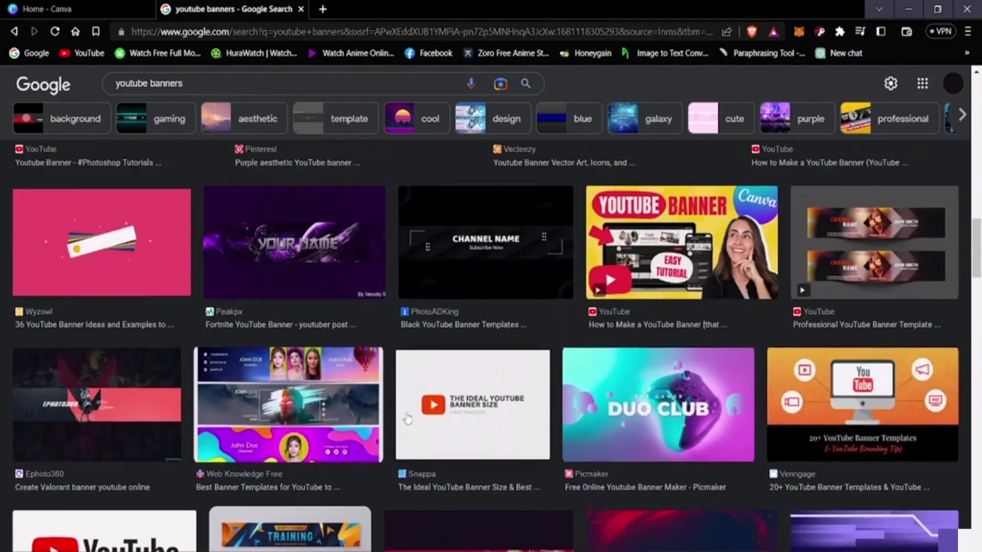
{"action": "scroll", "coordinate": [404, 420], "scroll_direction": "up", "scroll_amount": 12}
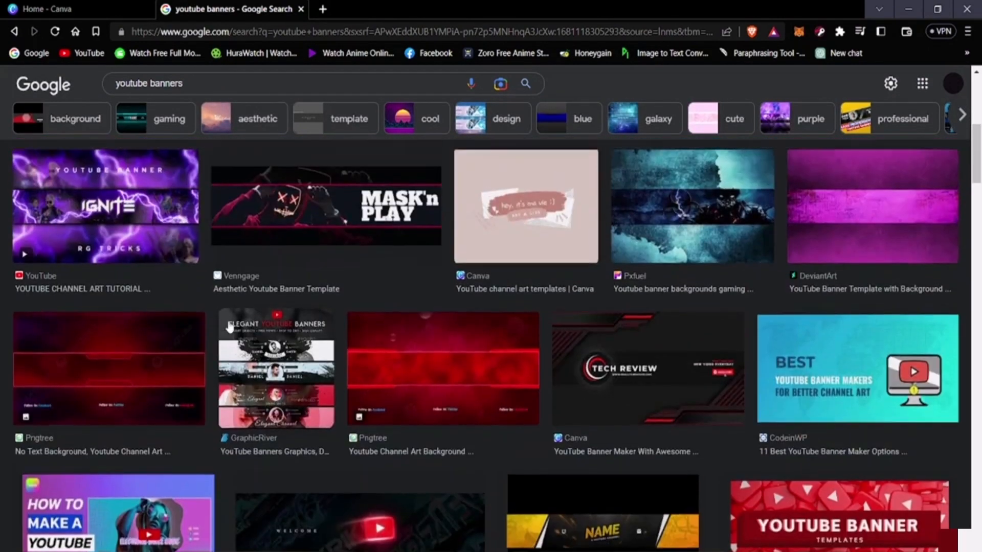
{"action": "scroll", "coordinate": [200, 335], "scroll_direction": "up", "scroll_amount": 4}
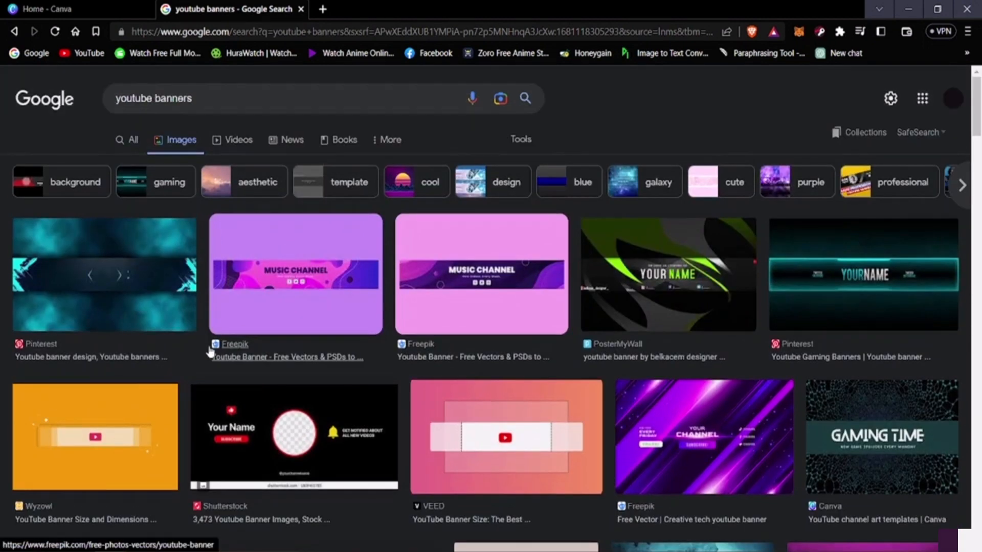
{"action": "scroll", "coordinate": [433, 327], "scroll_direction": "down", "scroll_amount": 4}
{"action": "scroll", "coordinate": [426, 328], "scroll_direction": "up", "scroll_amount": 4}
- Filter the banner images by "cool" and look through the filtered designs
{"action": "left_click", "coordinate": [405, 196]}
{"action": "scroll", "coordinate": [424, 363], "scroll_direction": "down", "scroll_amount": 10}
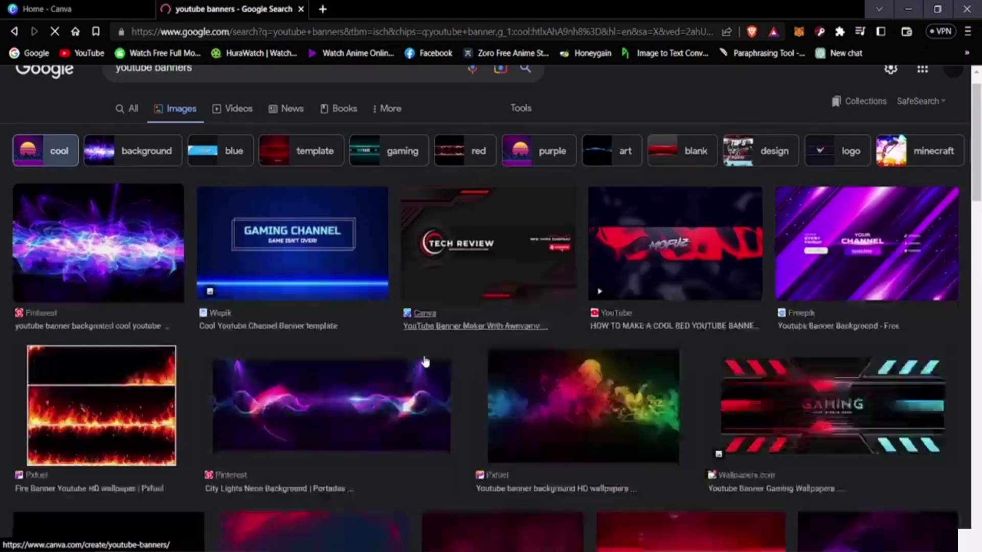
{"action": "scroll", "coordinate": [424, 361], "scroll_direction": "down", "scroll_amount": 8}
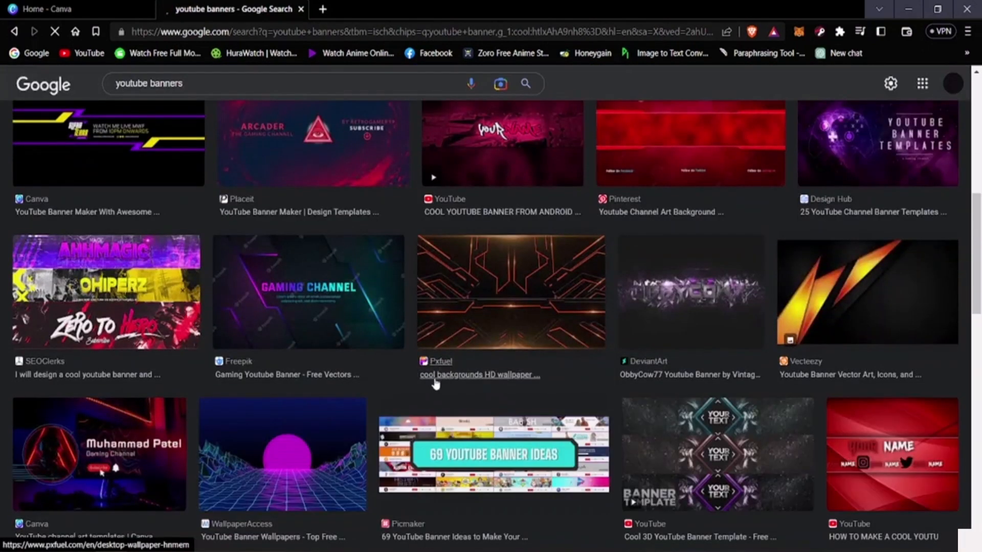
{"action": "scroll", "coordinate": [441, 385], "scroll_direction": "down", "scroll_amount": 10}
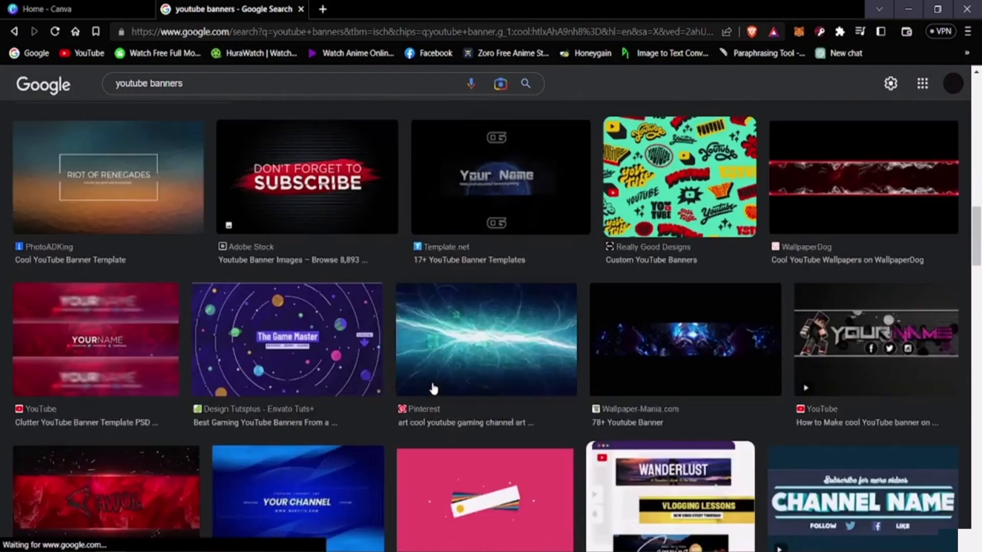
{"action": "scroll", "coordinate": [419, 385], "scroll_direction": "down", "scroll_amount": 15}
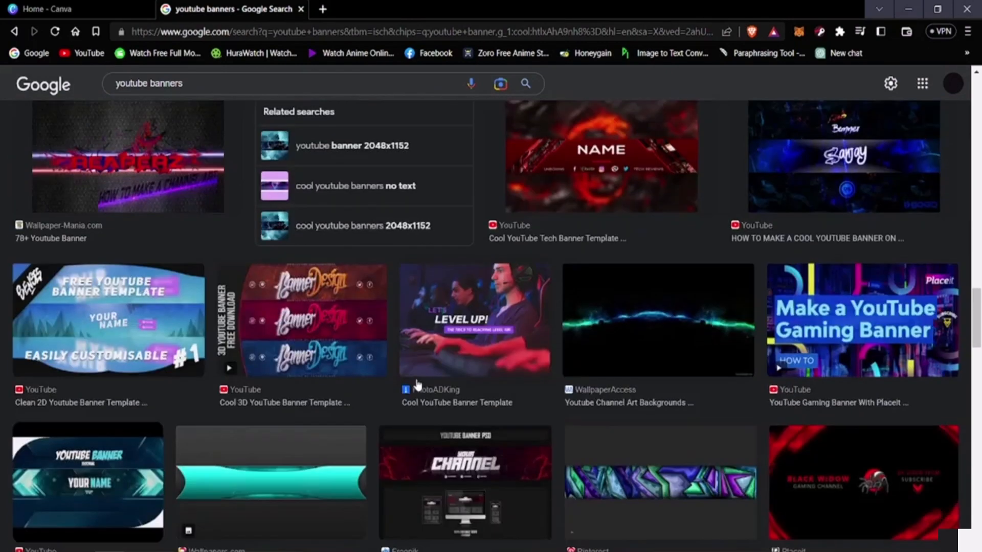
{"action": "scroll", "coordinate": [415, 386], "scroll_direction": "down", "scroll_amount": 15}
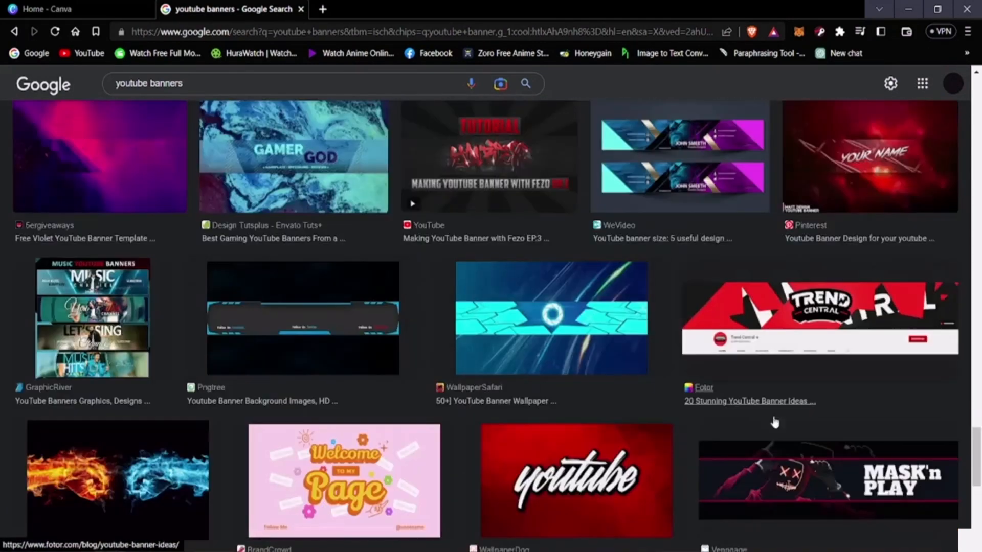
{"action": "scroll", "coordinate": [399, 289], "scroll_direction": "down", "scroll_amount": 8}
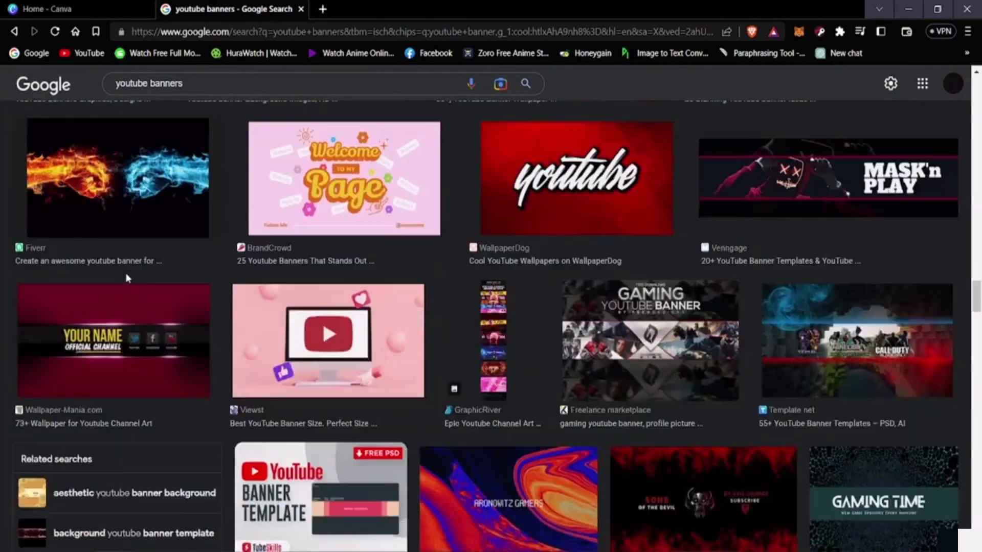
{"action": "scroll", "coordinate": [723, 198], "scroll_direction": "up", "scroll_amount": 3}
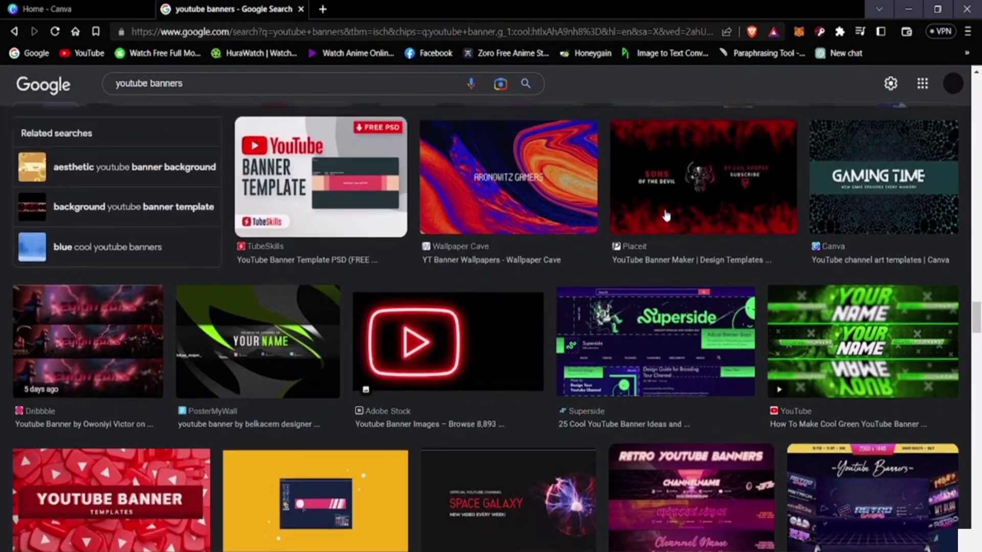
- Preview Placeit's "Sons of the Devil" banner and browse the surrounding cool banner results
{"action": "left_click", "coordinate": [616, 261]}
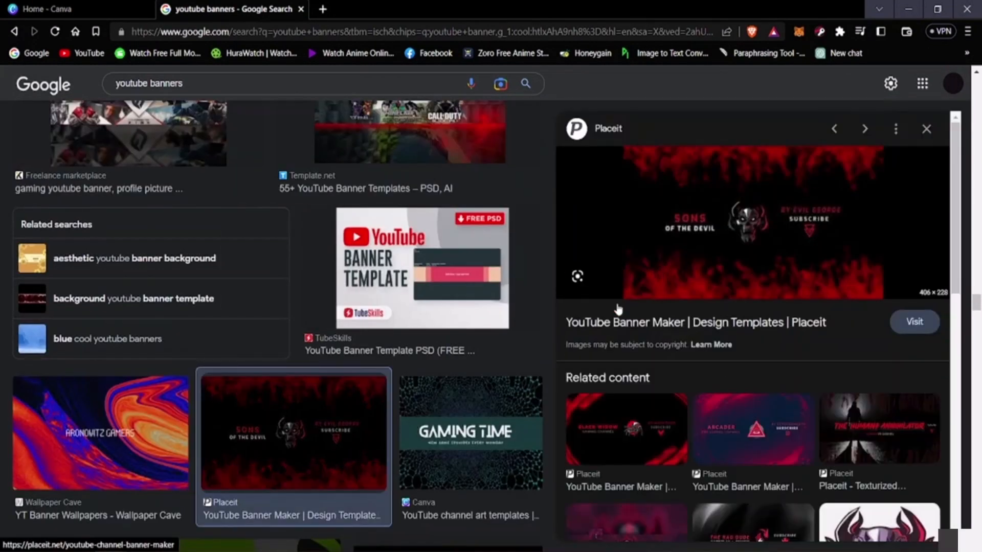
{"action": "scroll", "coordinate": [168, 240], "scroll_direction": "up", "scroll_amount": 2}
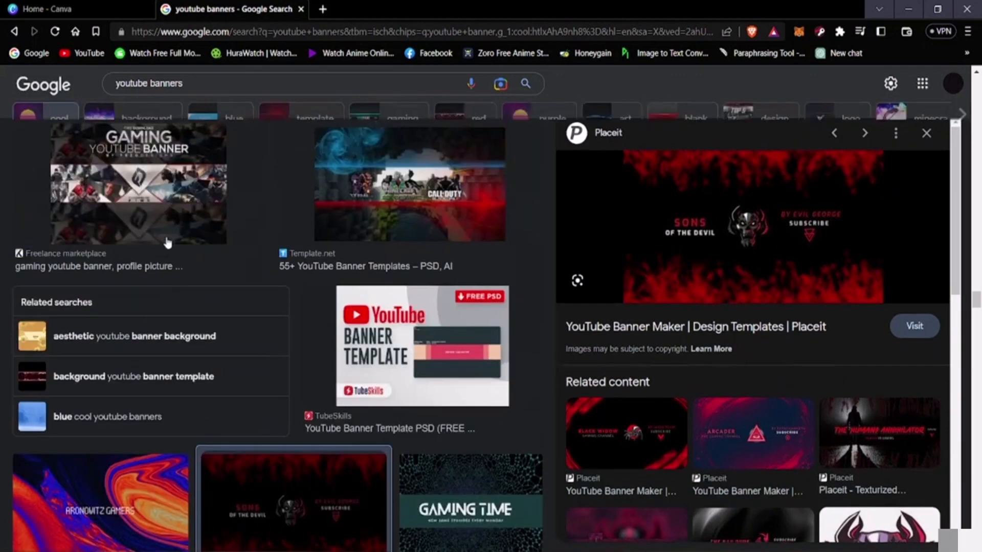
{"action": "scroll", "coordinate": [235, 225], "scroll_direction": "down", "scroll_amount": 10}
{"action": "scroll", "coordinate": [242, 276], "scroll_direction": "up", "scroll_amount": 15}
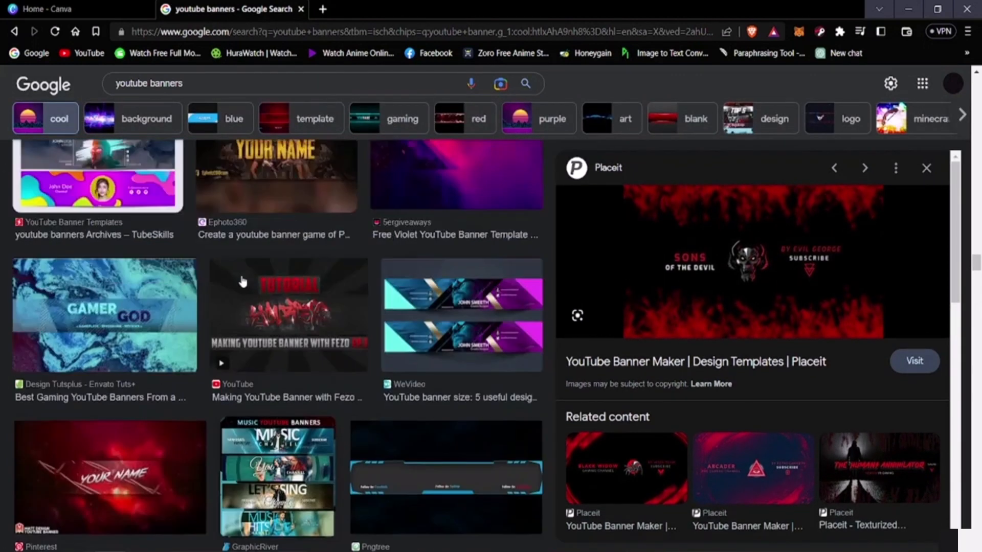
{"action": "scroll", "coordinate": [255, 309], "scroll_direction": "up", "scroll_amount": 10}
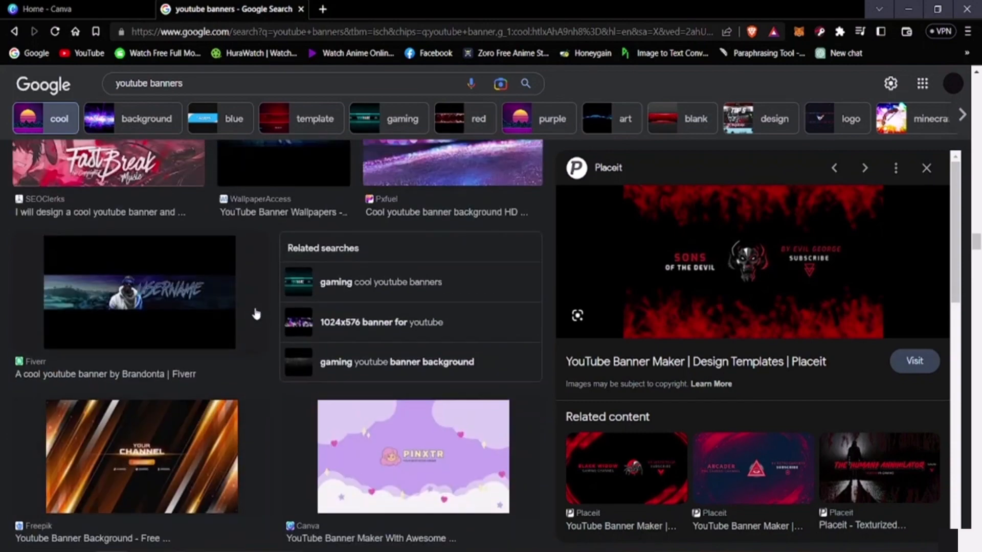
{"action": "scroll", "coordinate": [279, 321], "scroll_direction": "up", "scroll_amount": 12}
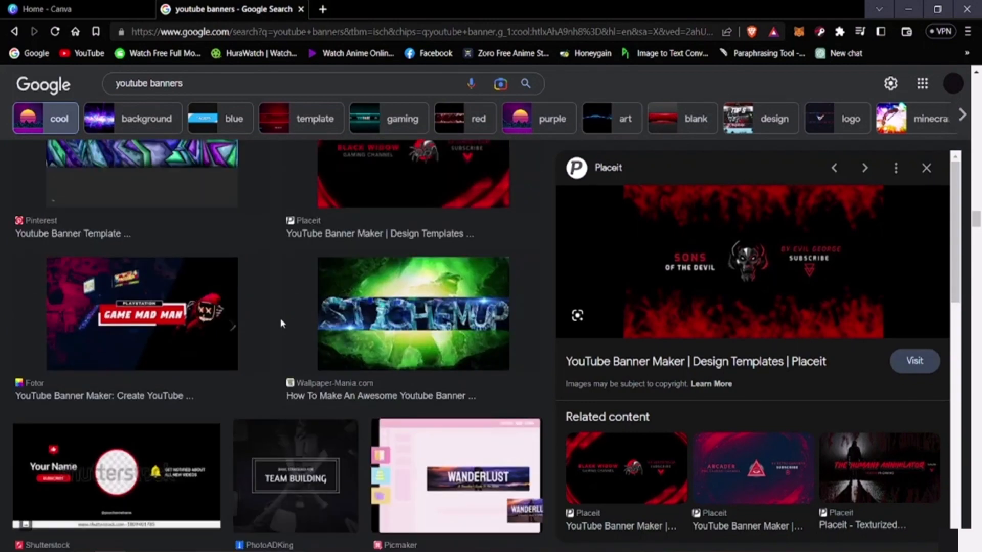
- Close the "Sons of the Devil" banner preview and look over more of the cool banner results
{"action": "scroll", "coordinate": [279, 337], "scroll_direction": "up", "scroll_amount": 15}
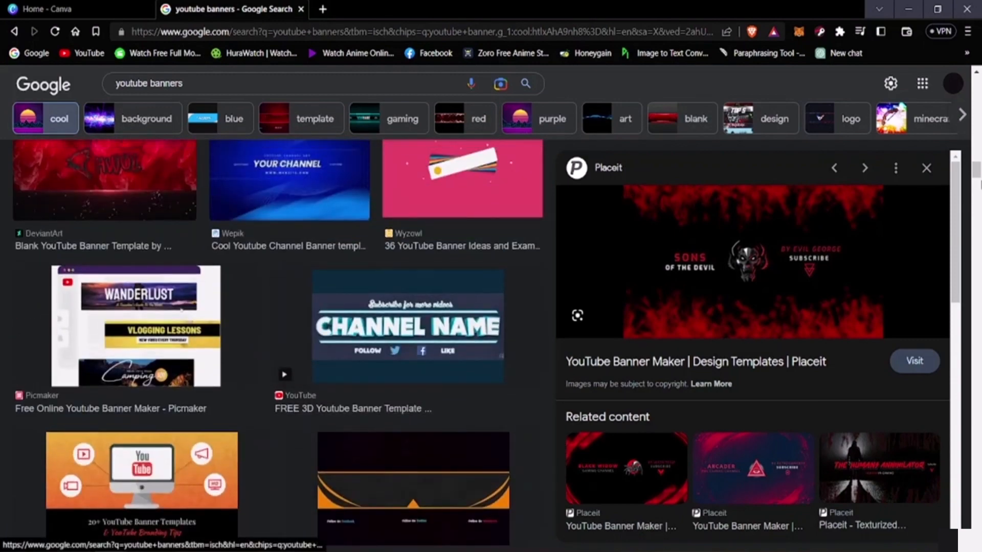
{"action": "left_click", "coordinate": [926, 167]}
{"action": "scroll", "coordinate": [519, 318], "scroll_direction": "up", "scroll_amount": 10}
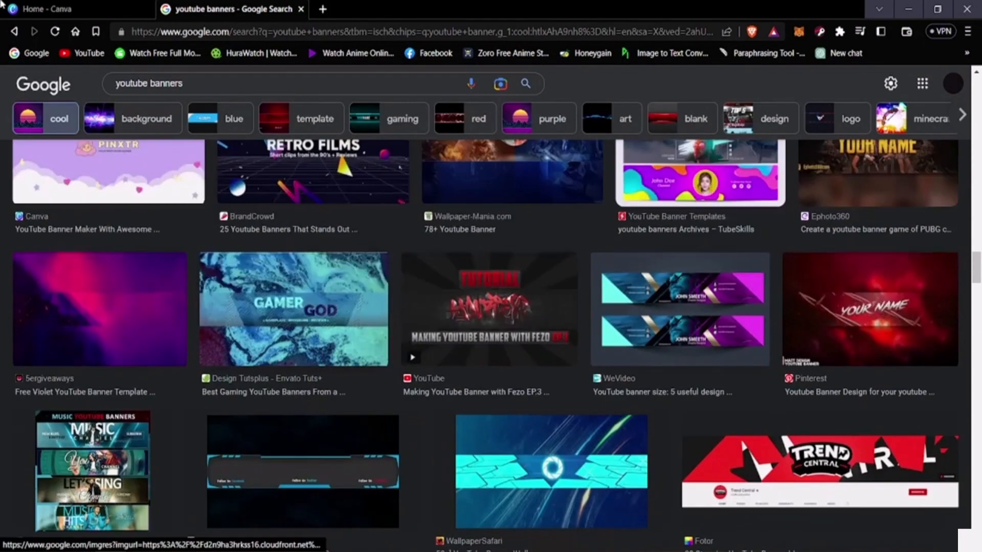
- Switch to Canva and look over the suggested design types and features on its home page
{"action": "left_click", "coordinate": [78, 9]}
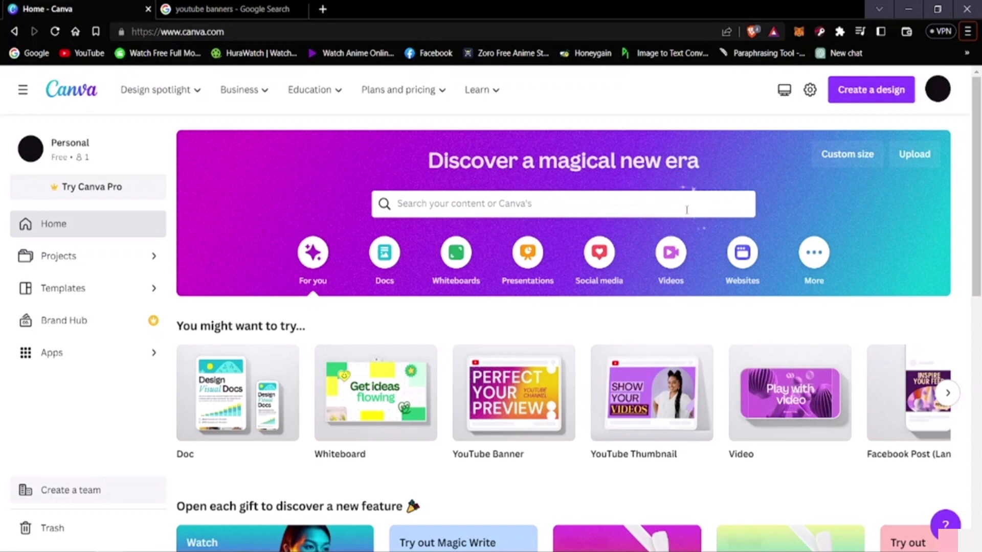
{"action": "scroll", "coordinate": [782, 252], "scroll_direction": "down", "scroll_amount": 1}
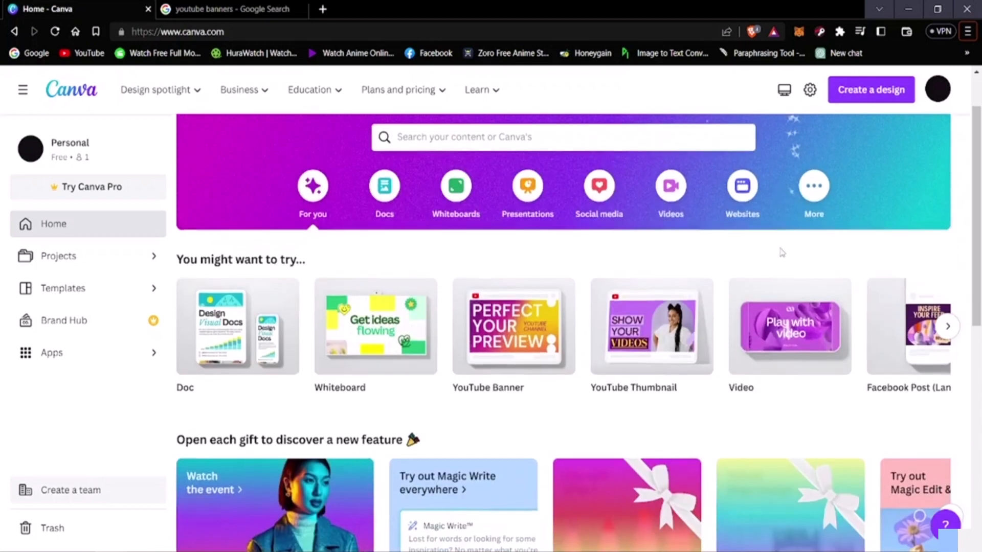
{"action": "scroll", "coordinate": [639, 267], "scroll_direction": "down", "scroll_amount": 9}
{"action": "scroll", "coordinate": [586, 275], "scroll_direction": "up", "scroll_amount": 10}
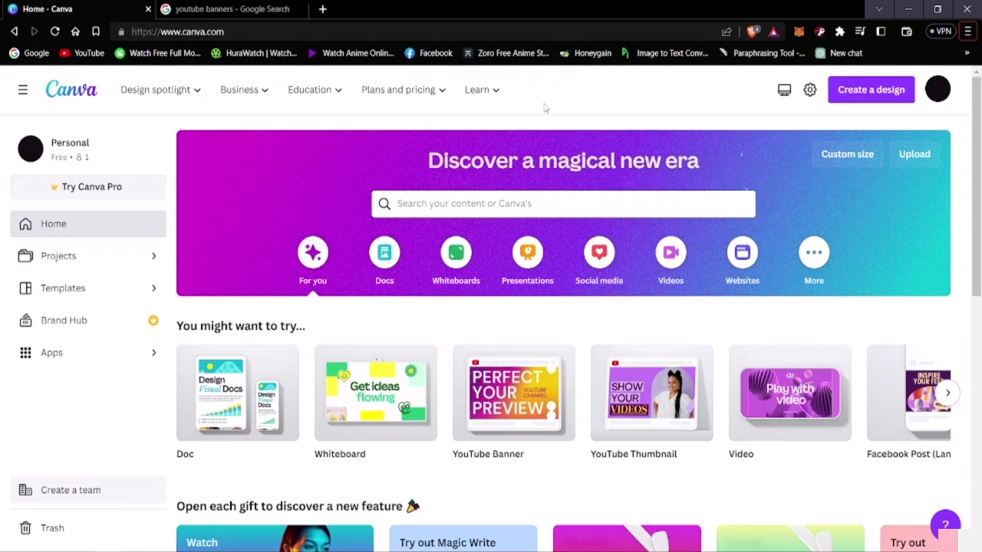
- Search Canva's templates for "youtube banner" and pick the suggested search "youtube channel banner"
{"action": "left_click", "coordinate": [643, 205]}
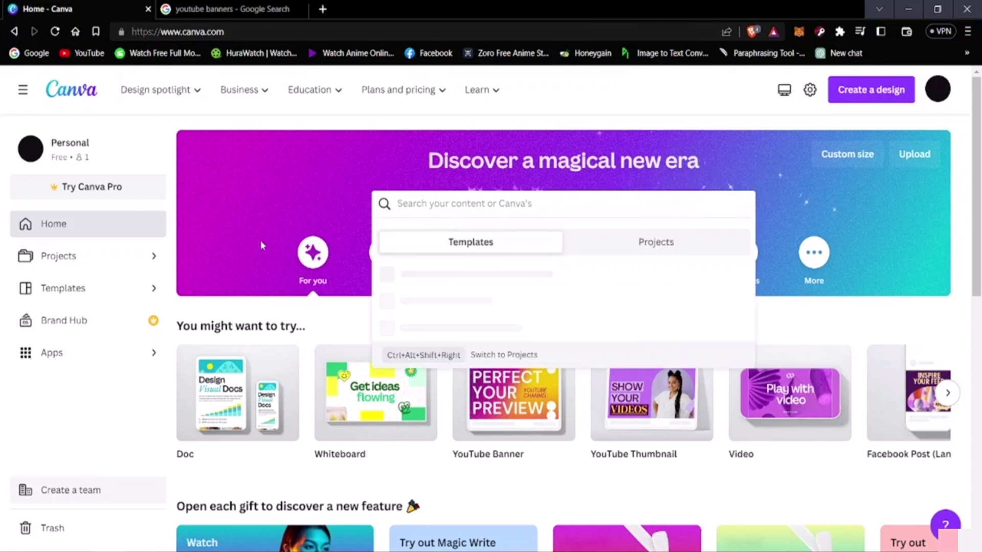
{"action": "left_click", "coordinate": [176, 232]}
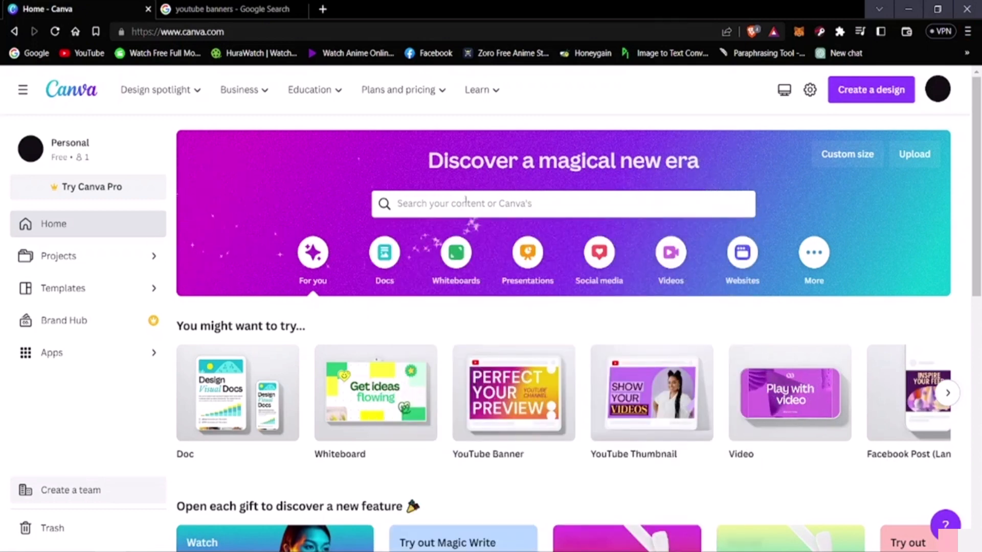
{"action": "left_click", "coordinate": [588, 204]}
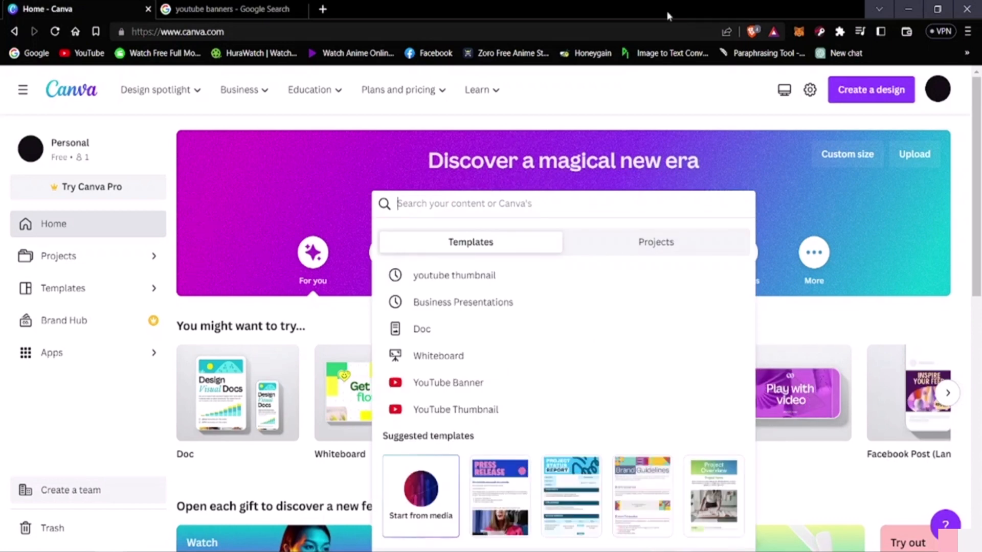
{"action": "type", "text": "youtub"}
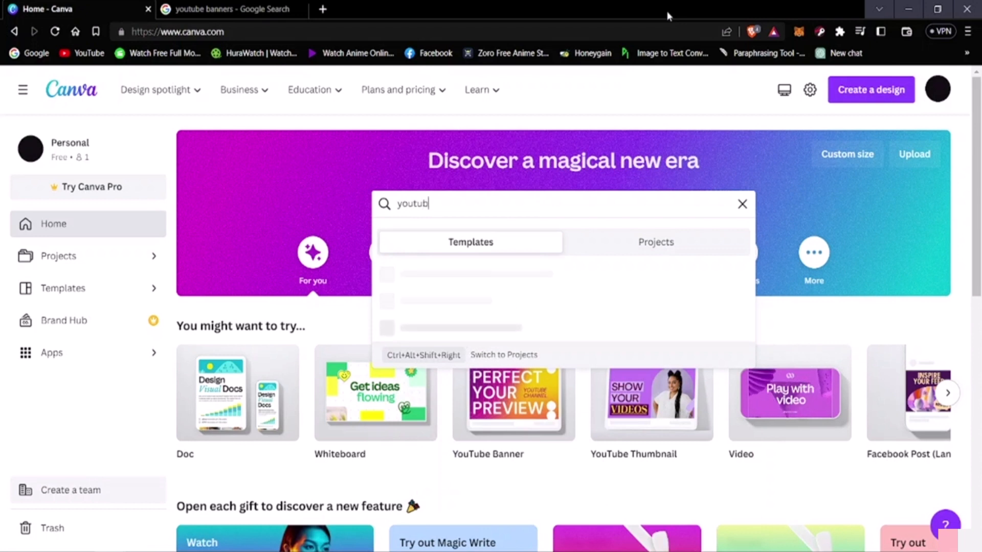
{"action": "type", "text": "e banner"}
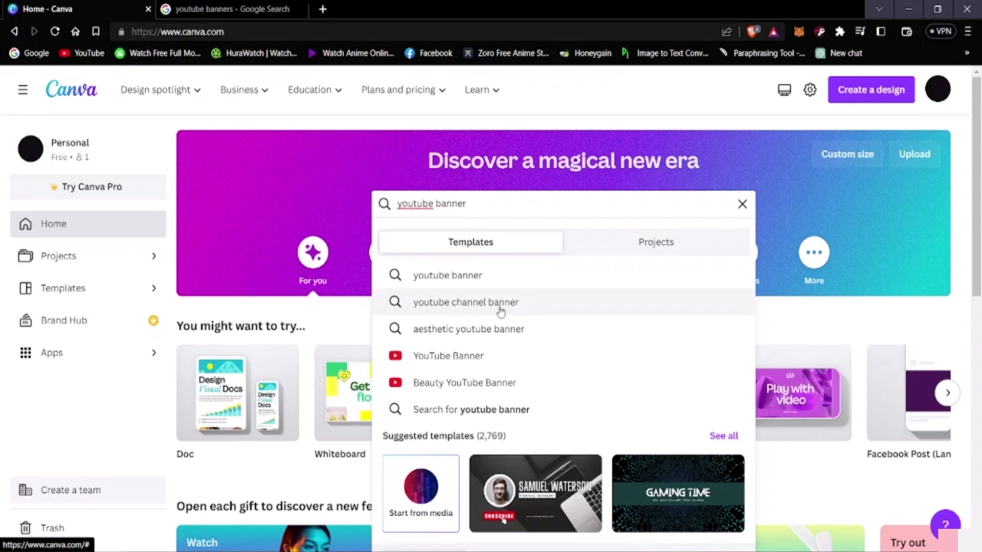
{"action": "left_click", "coordinate": [469, 304]}
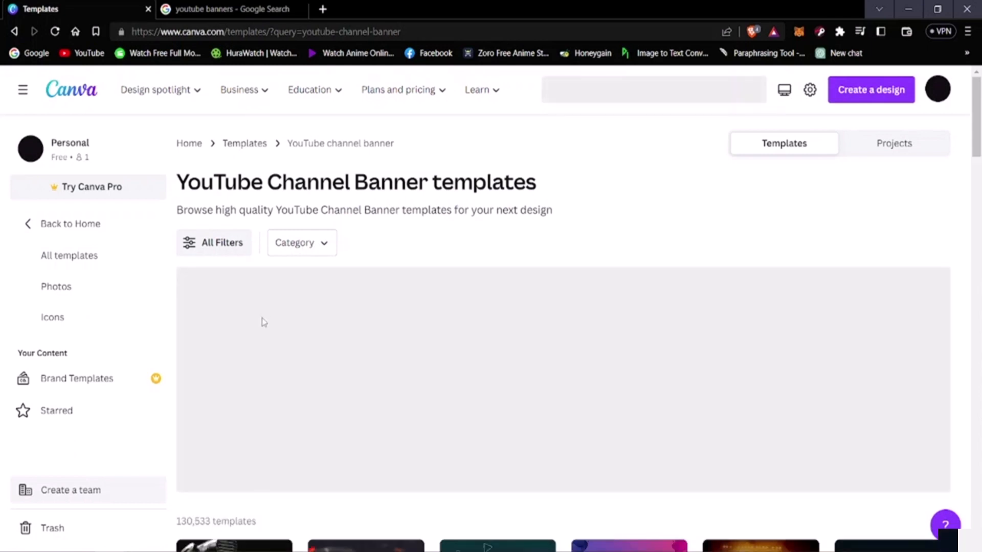
- Look over the first YouTube channel banner templates and check which ones carry Pro or paid markers
{"action": "scroll", "coordinate": [294, 359], "scroll_direction": "down", "scroll_amount": 6}
{"action": "scroll", "coordinate": [286, 353], "scroll_direction": "up", "scroll_amount": 4}
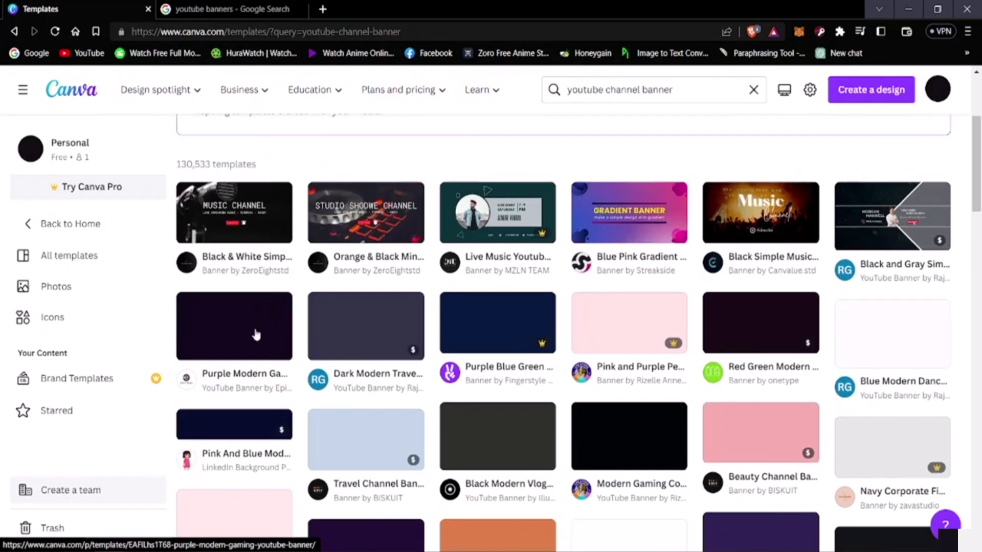
{"action": "scroll", "coordinate": [307, 294], "scroll_direction": "up", "scroll_amount": 2}
{"action": "scroll", "coordinate": [291, 298], "scroll_direction": "down", "scroll_amount": 3}
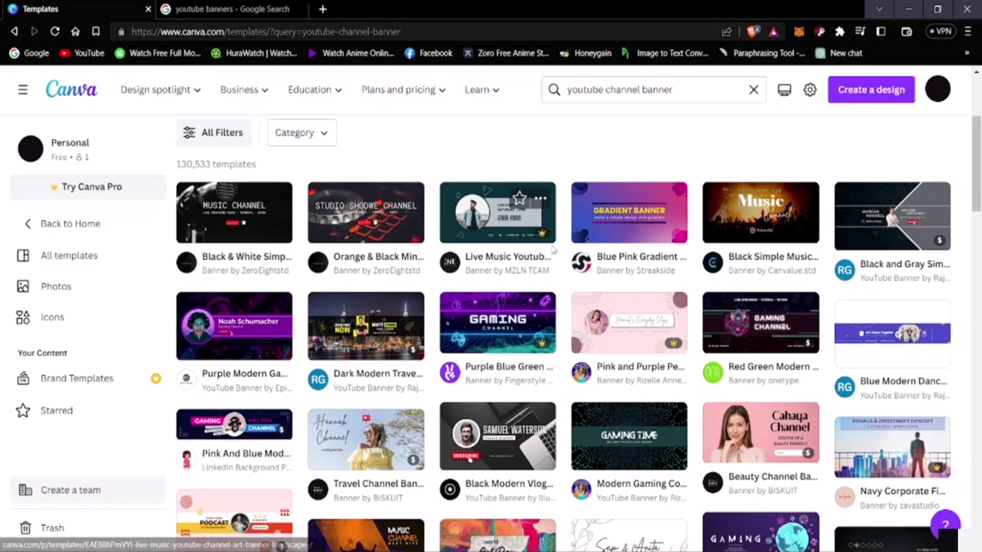
{"action": "mouse_move", "coordinate": [522, 239]}
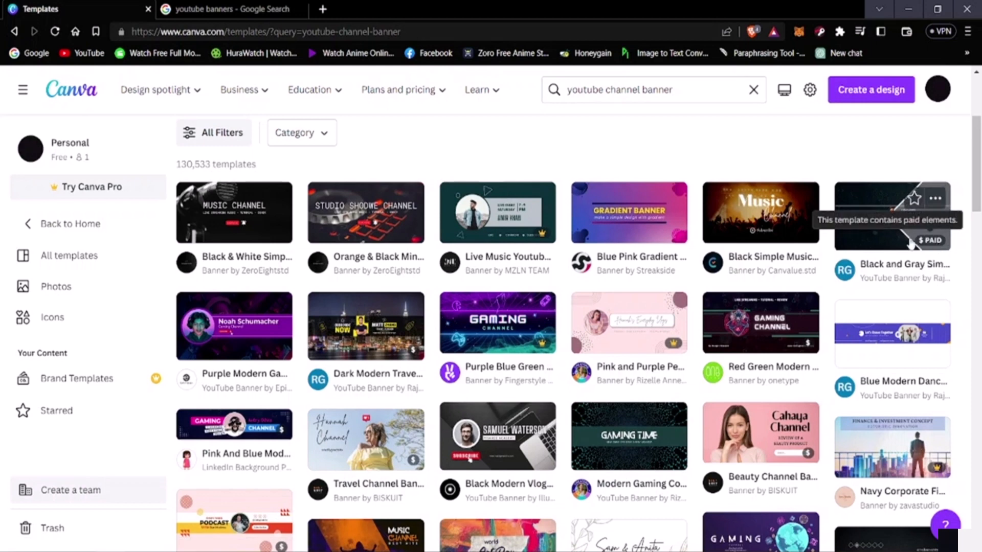
{"action": "mouse_move", "coordinate": [928, 249]}
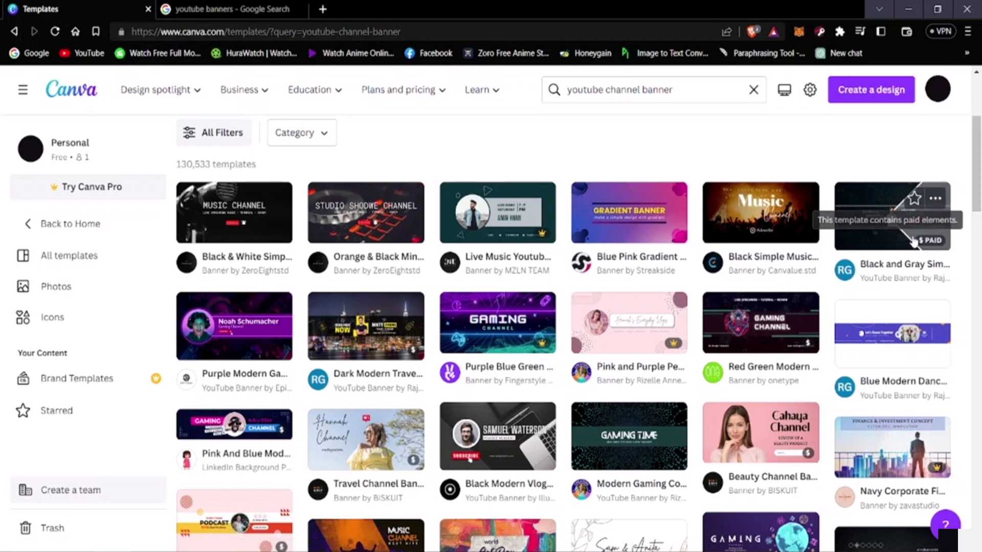
- Preview the "Black and Gray Simple Tech Channel Youtube Banner" template, check its paid label and similar designs, and close the preview
{"action": "left_click", "coordinate": [879, 225]}
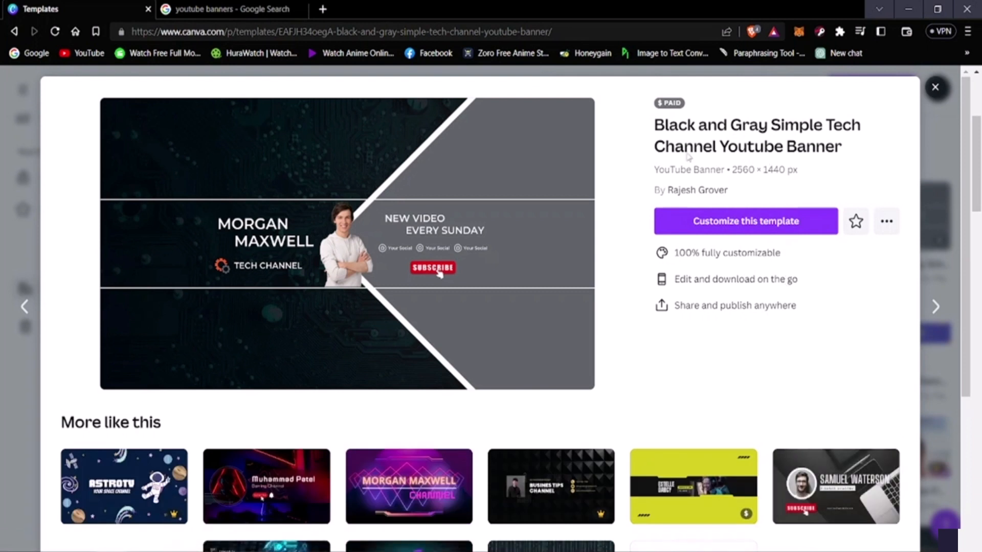
{"action": "mouse_move", "coordinate": [661, 105]}
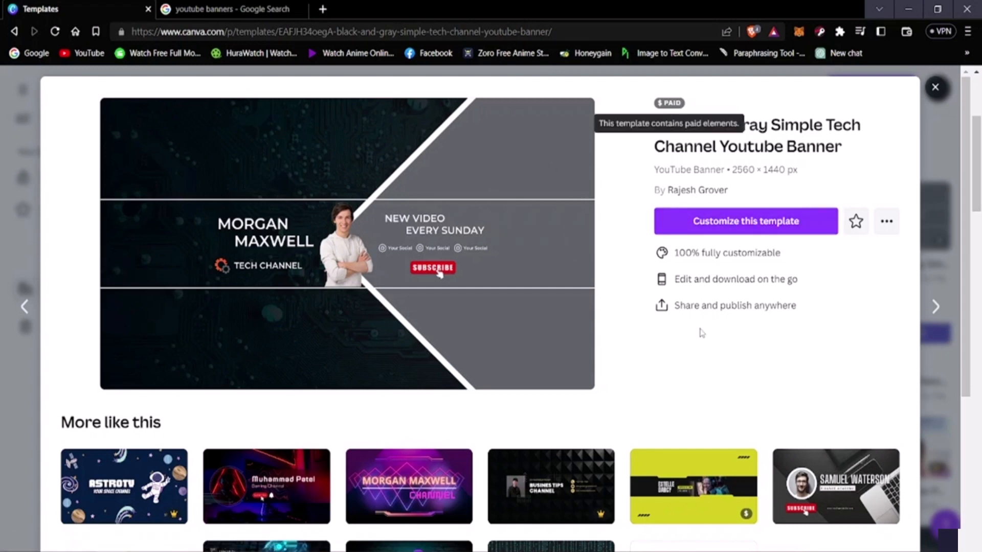
{"action": "scroll", "coordinate": [701, 328], "scroll_direction": "down", "scroll_amount": 3}
{"action": "scroll", "coordinate": [680, 358], "scroll_direction": "up", "scroll_amount": 3}
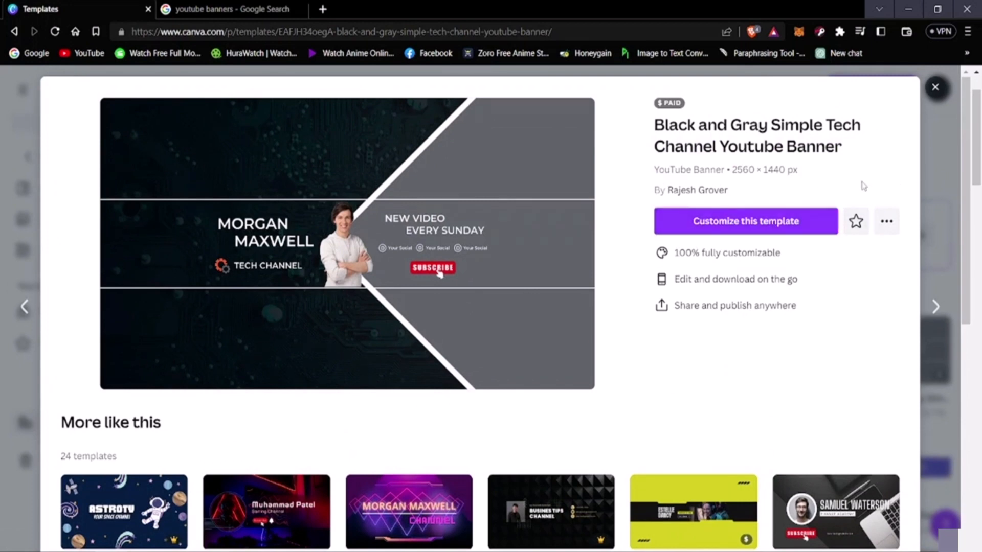
{"action": "left_click", "coordinate": [935, 89]}
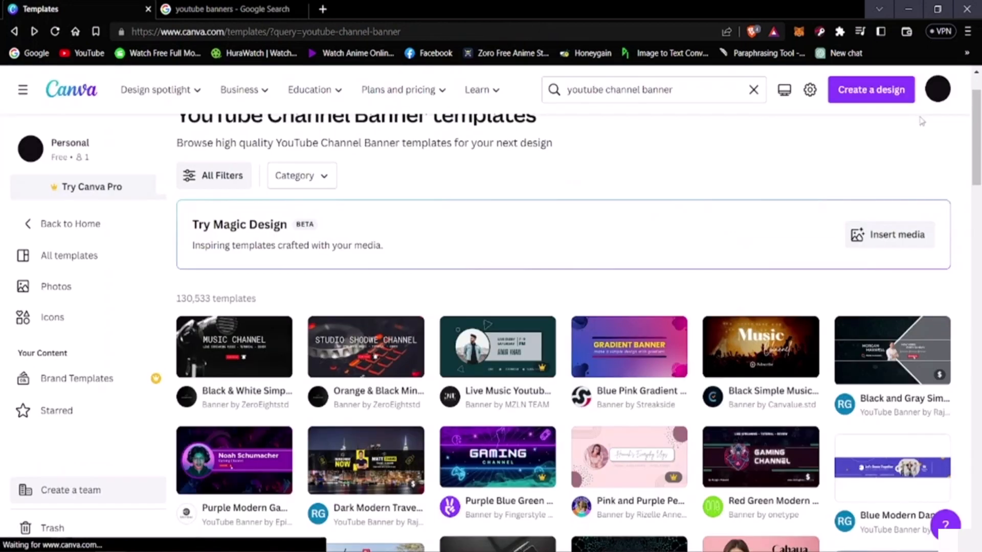
- Look over the first rows of YouTube channel banner templates, comparing their styles and their Pro or paid markers
{"action": "scroll", "coordinate": [654, 312], "scroll_direction": "down", "scroll_amount": 3}
{"action": "scroll", "coordinate": [639, 358], "scroll_direction": "up", "scroll_amount": 4}
{"action": "scroll", "coordinate": [608, 446], "scroll_direction": "down", "scroll_amount": 3}
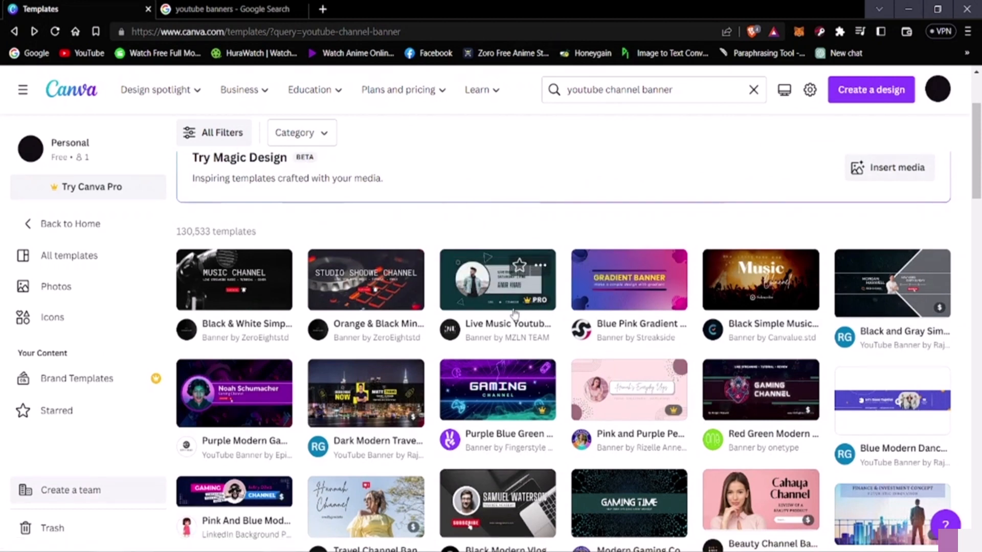
{"action": "scroll", "coordinate": [498, 322], "scroll_direction": "down", "scroll_amount": 4}
{"action": "scroll", "coordinate": [494, 327], "scroll_direction": "down", "scroll_amount": 6}
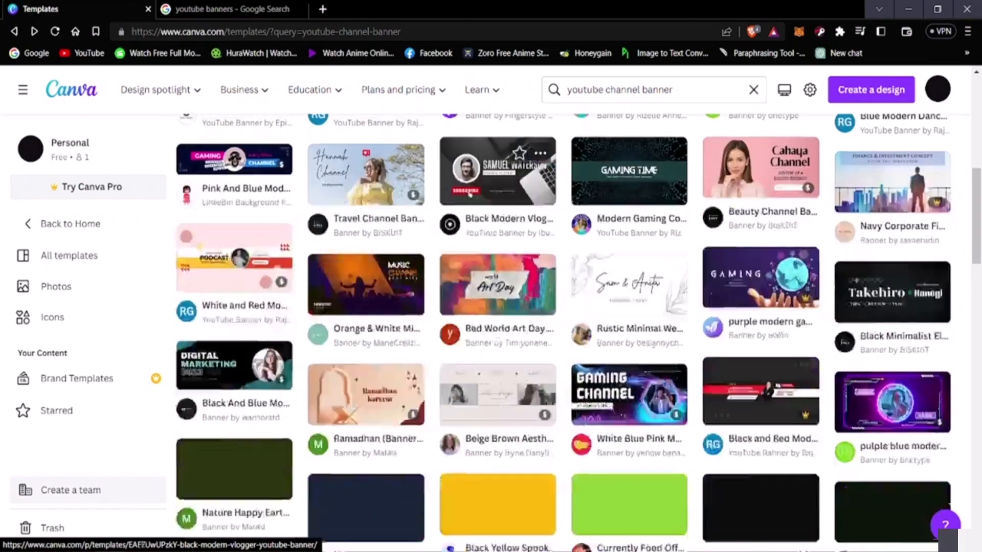
{"action": "scroll", "coordinate": [495, 335], "scroll_direction": "up", "scroll_amount": 6}
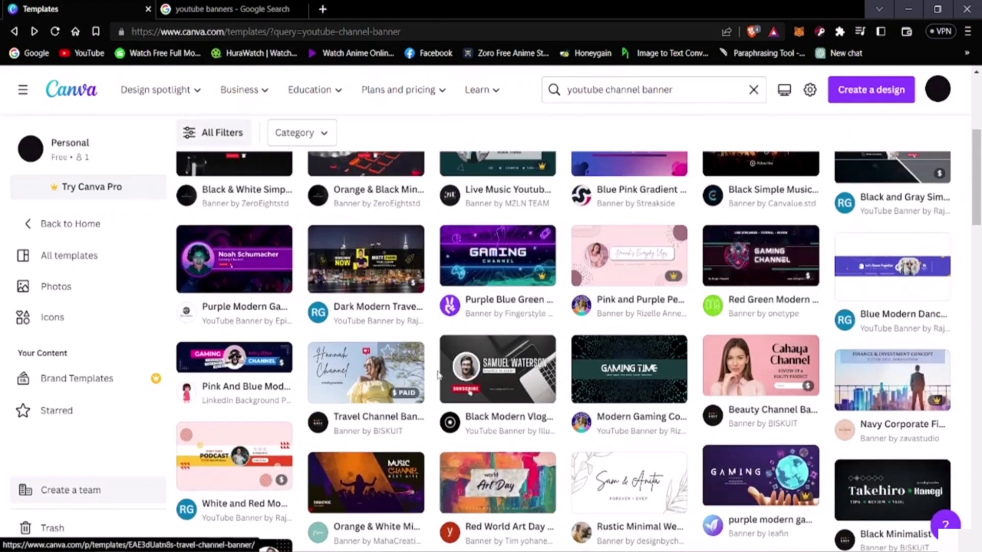
{"action": "scroll", "coordinate": [358, 404], "scroll_direction": "up", "scroll_amount": 5}
{"action": "scroll", "coordinate": [354, 405], "scroll_direction": "down", "scroll_amount": 3}
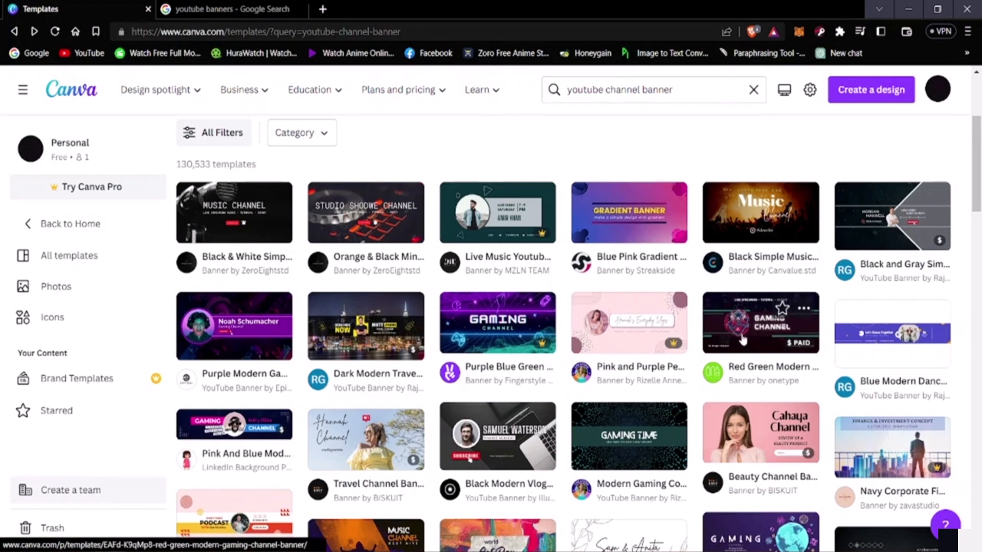
- Browse deeper through the YouTube channel banner results to examine the range of styles and themes on offer
{"action": "scroll", "coordinate": [759, 236], "scroll_direction": "down", "scroll_amount": 5}
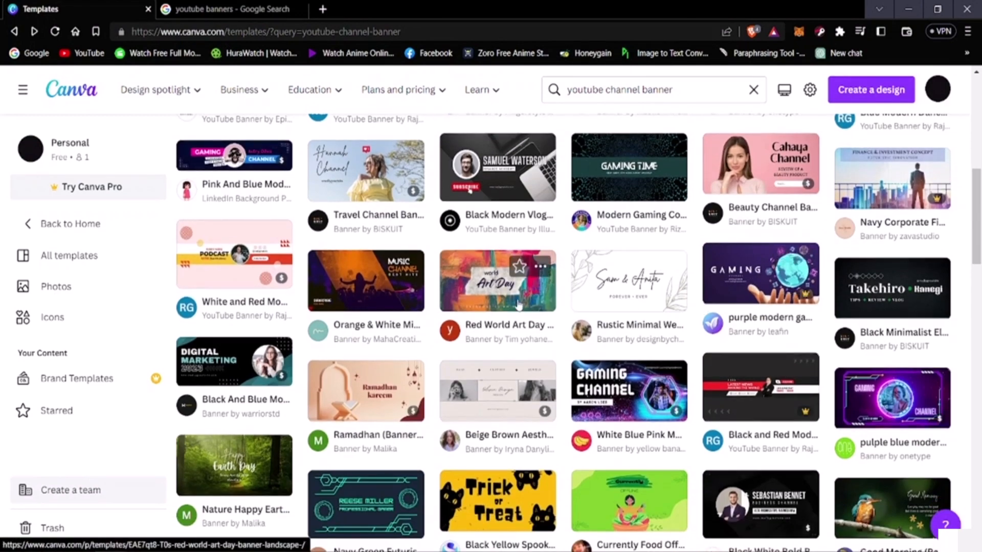
{"action": "scroll", "coordinate": [471, 303], "scroll_direction": "down", "scroll_amount": 5}
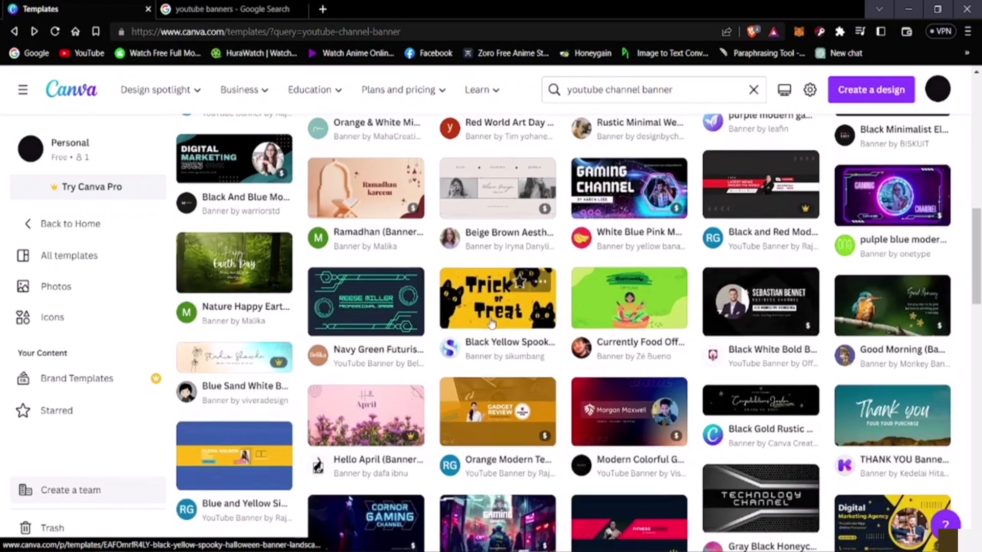
{"action": "scroll", "coordinate": [466, 334], "scroll_direction": "down", "scroll_amount": 6}
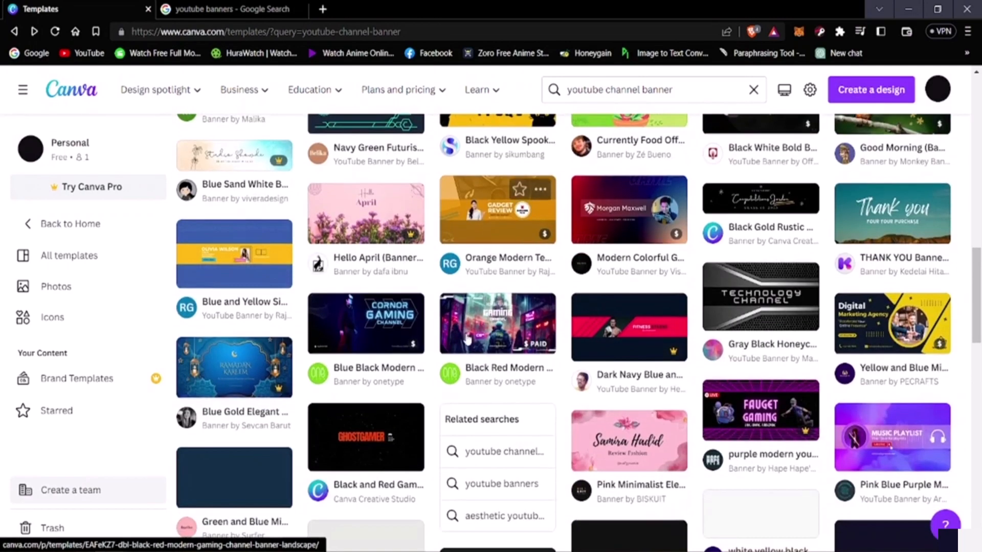
{"action": "scroll", "coordinate": [467, 339], "scroll_direction": "down", "scroll_amount": 15}
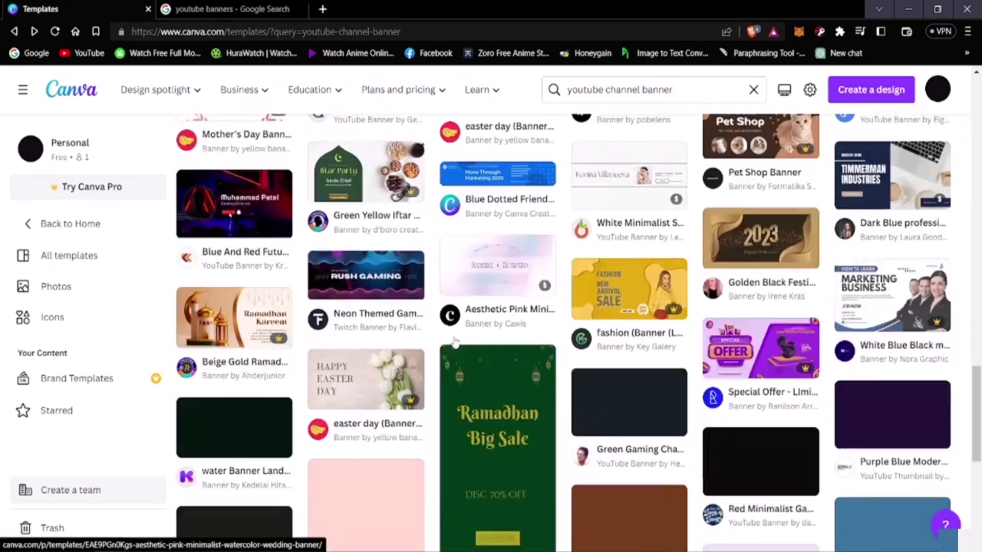
{"action": "scroll", "coordinate": [453, 335], "scroll_direction": "down", "scroll_amount": 2}
{"action": "scroll", "coordinate": [450, 335], "scroll_direction": "up", "scroll_amount": 15}
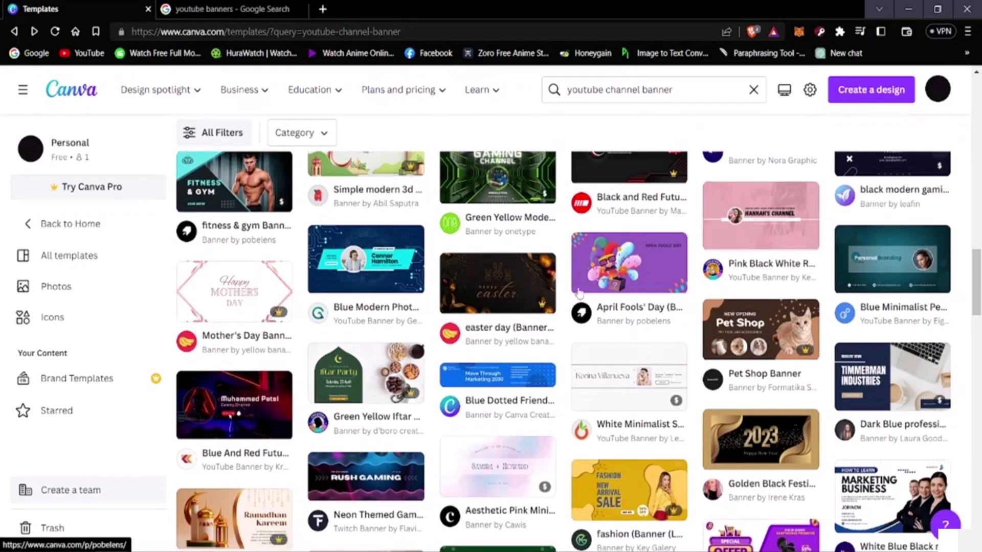
{"action": "scroll", "coordinate": [357, 307], "scroll_direction": "down", "scroll_amount": 7}
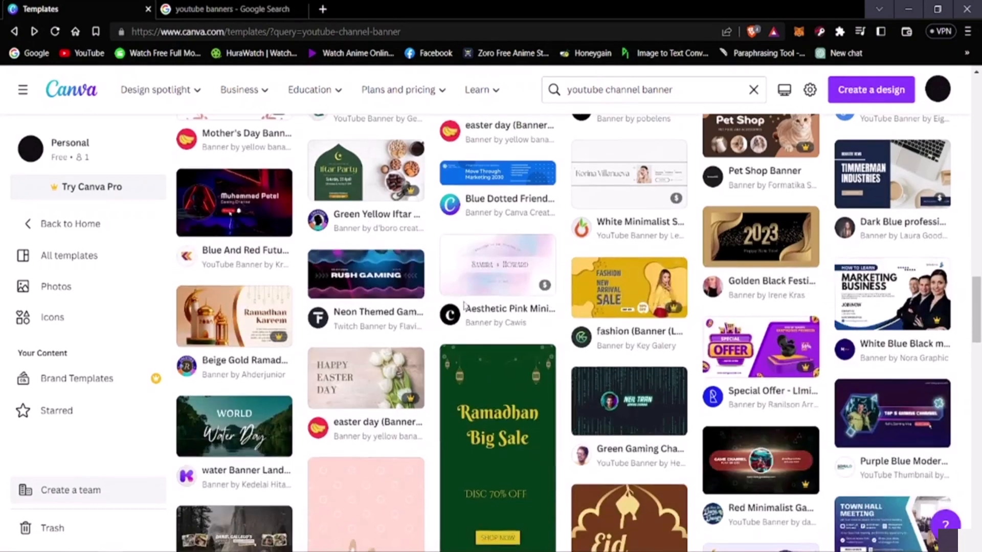
{"action": "scroll", "coordinate": [397, 344], "scroll_direction": "down", "scroll_amount": 7}
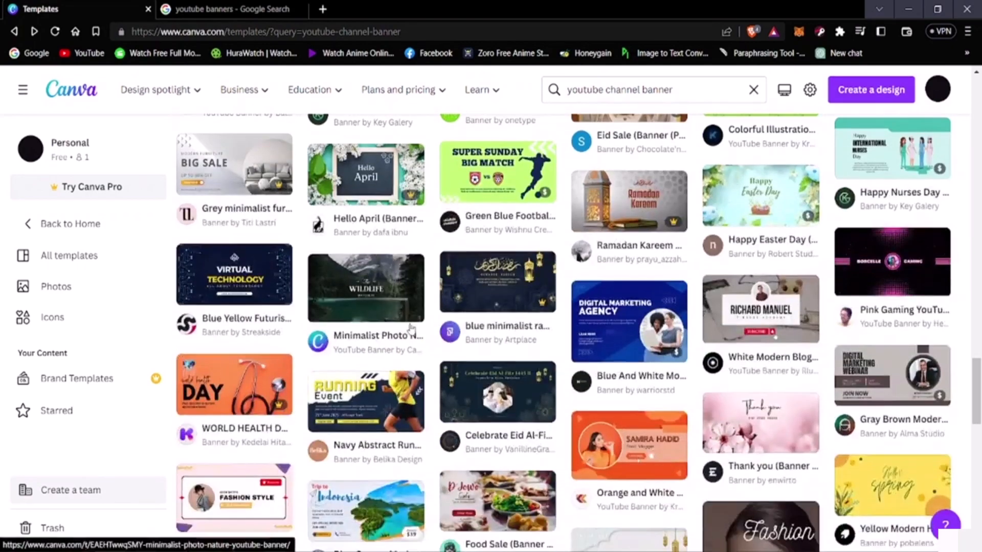
{"action": "scroll", "coordinate": [412, 328], "scroll_direction": "down", "scroll_amount": 3}
{"action": "scroll", "coordinate": [411, 329], "scroll_direction": "down", "scroll_amount": 10}
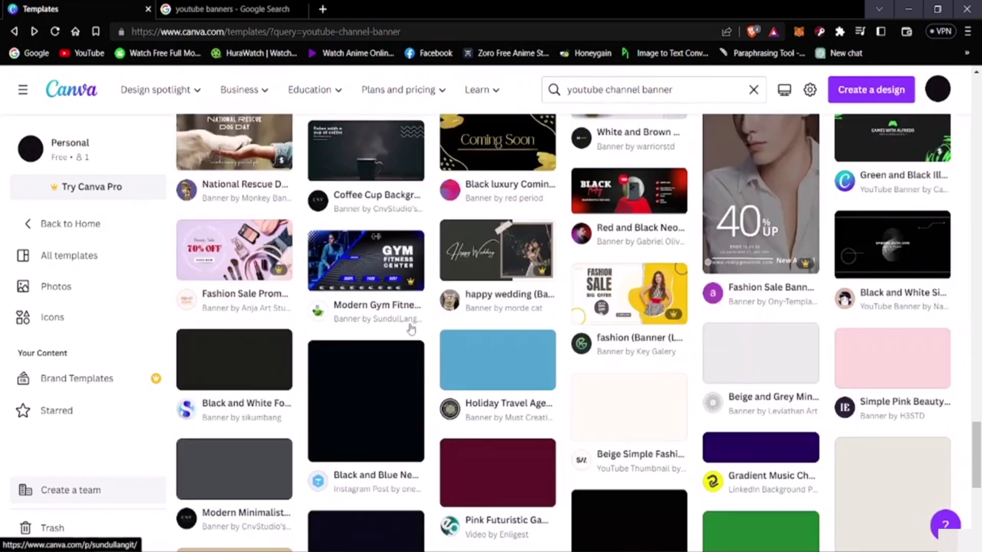
{"action": "scroll", "coordinate": [394, 337], "scroll_direction": "down", "scroll_amount": 5}
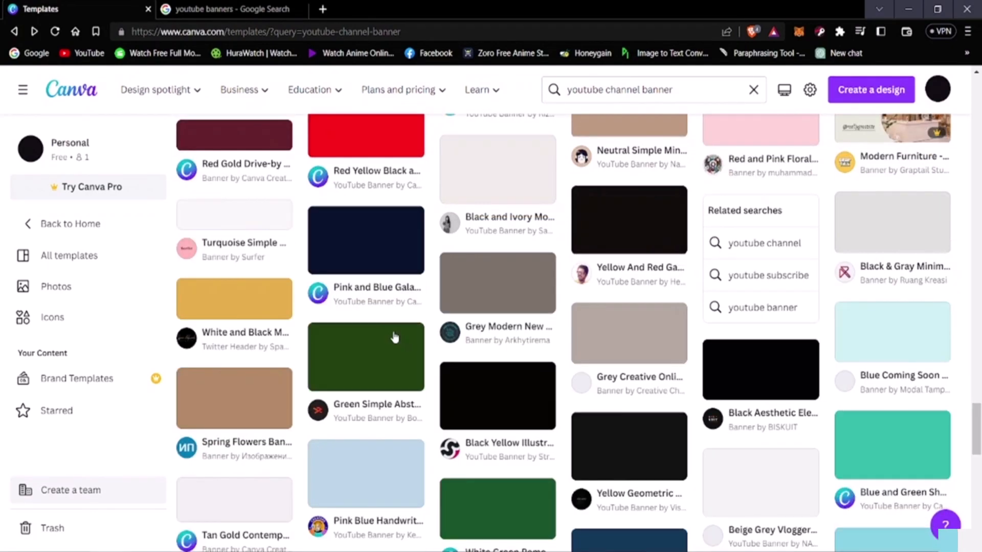
{"action": "scroll", "coordinate": [394, 335], "scroll_direction": "up", "scroll_amount": 4}
{"action": "scroll", "coordinate": [394, 336], "scroll_direction": "up", "scroll_amount": 13}
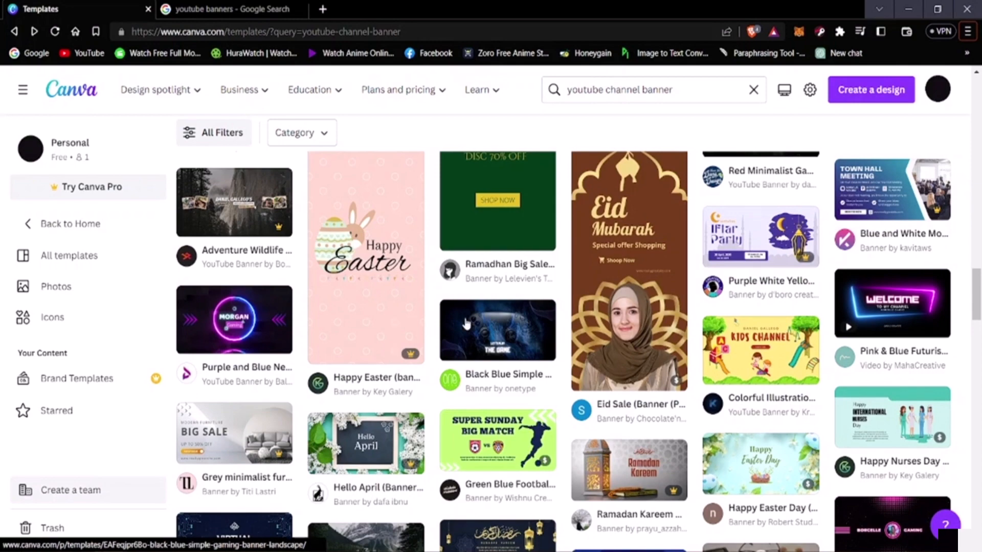
{"action": "scroll", "coordinate": [480, 337], "scroll_direction": "down", "scroll_amount": 4}
{"action": "scroll", "coordinate": [485, 343], "scroll_direction": "down", "scroll_amount": 3}
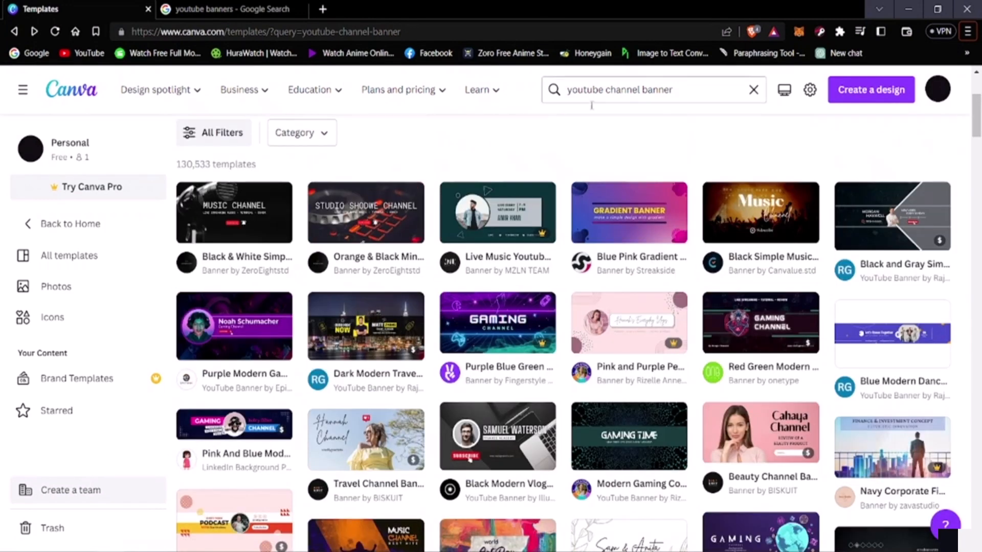
- Open the "Black Modern Vlogger YouTube Banner" template for customizing and close the Google search page
{"action": "scroll", "coordinate": [702, 380], "scroll_direction": "down", "scroll_amount": 4}
{"action": "scroll", "coordinate": [702, 380], "scroll_direction": "down", "scroll_amount": 3}
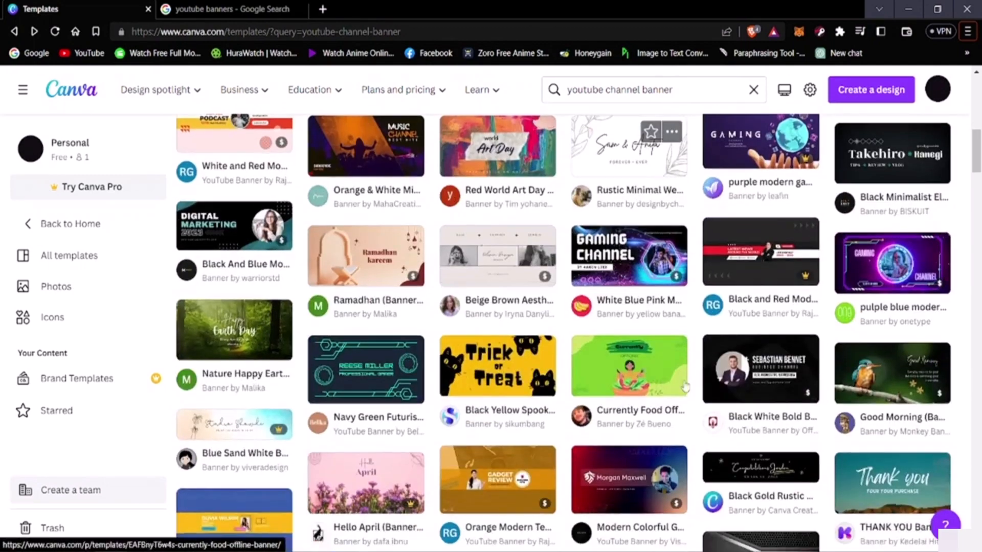
{"action": "scroll", "coordinate": [732, 347], "scroll_direction": "up", "scroll_amount": 5}
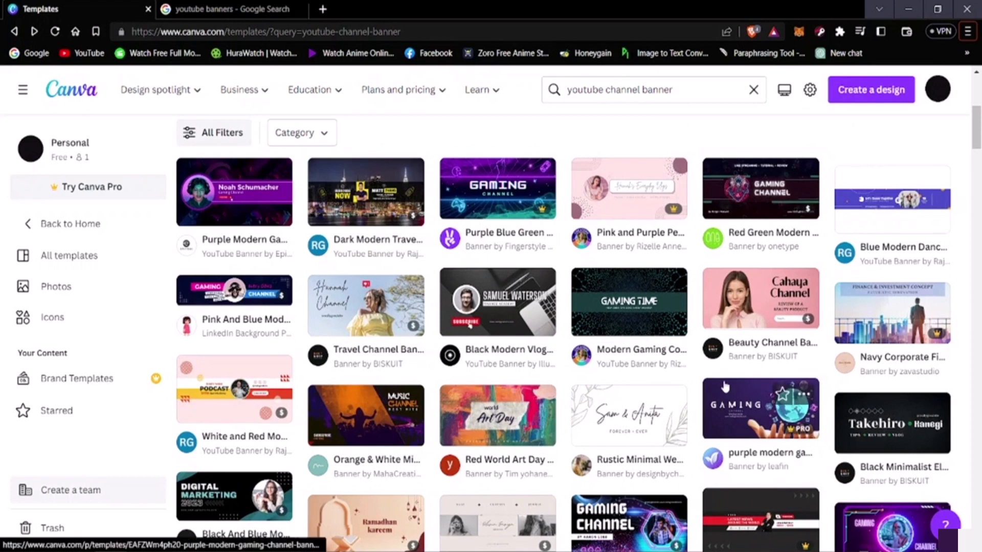
{"action": "left_click", "coordinate": [470, 325]}
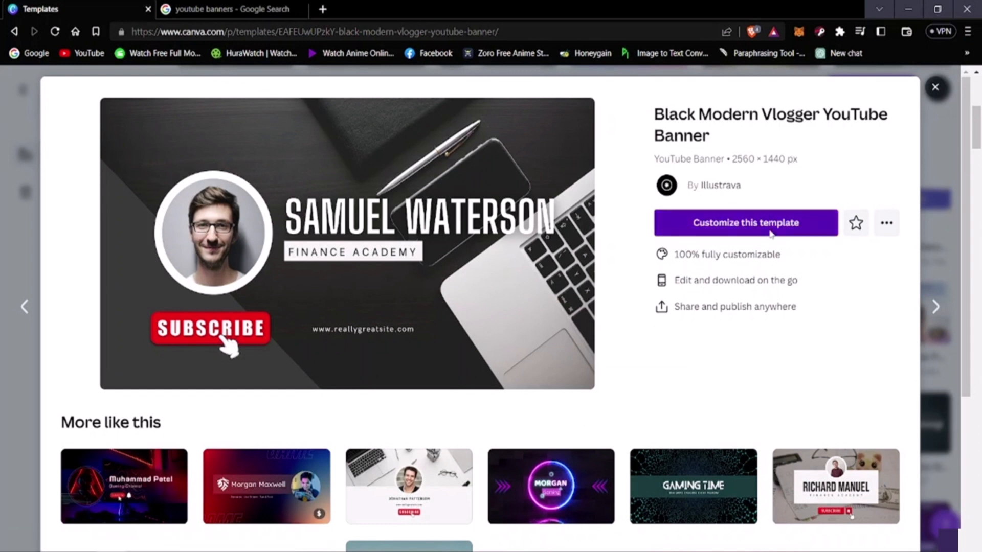
{"action": "left_click", "coordinate": [760, 221]}
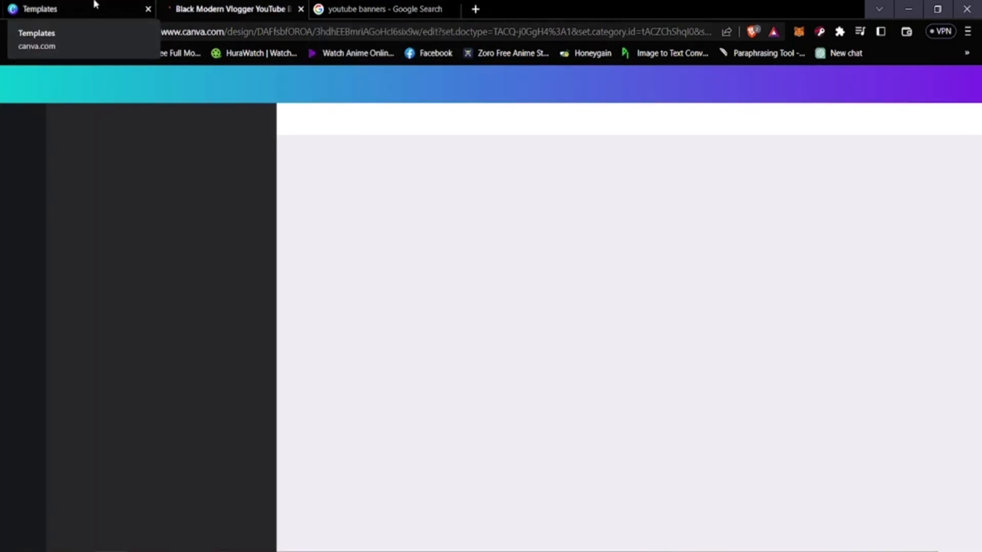
{"action": "left_click", "coordinate": [454, 9]}
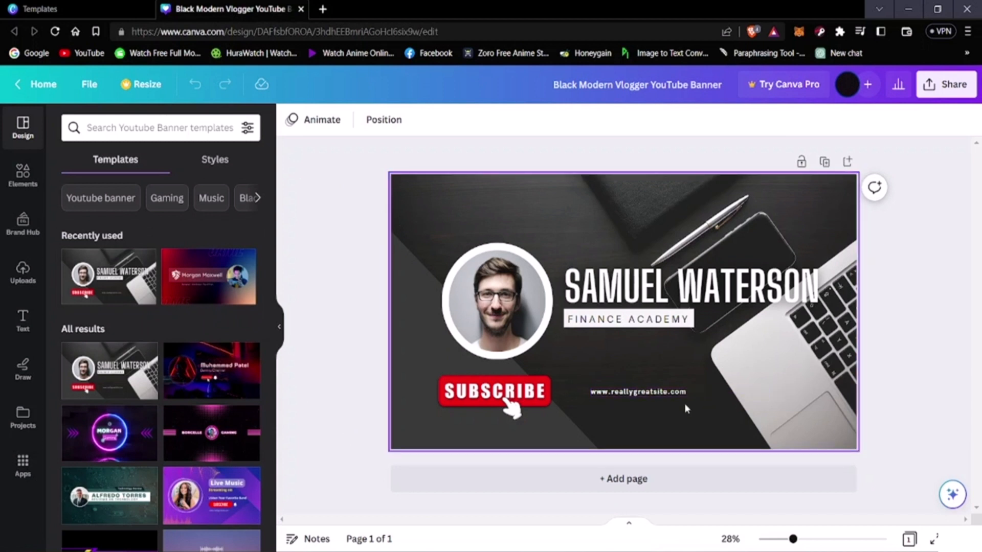
- Delete the website address text and the red SUBSCRIBE graphic from the banner
{"action": "left_click", "coordinate": [652, 393]}
{"action": "left_click", "coordinate": [682, 355]}
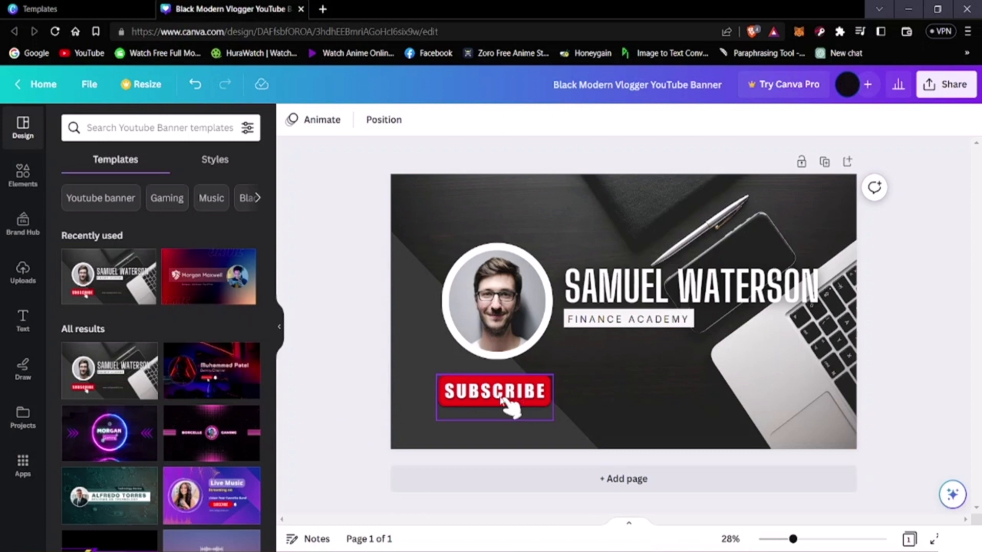
{"action": "left_click", "coordinate": [534, 406]}
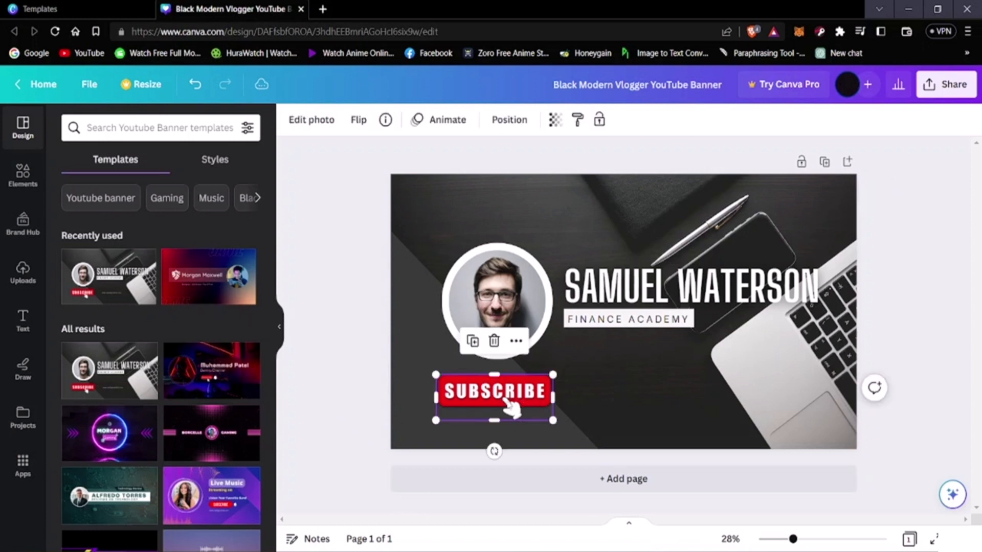
{"action": "left_click", "coordinate": [494, 341]}
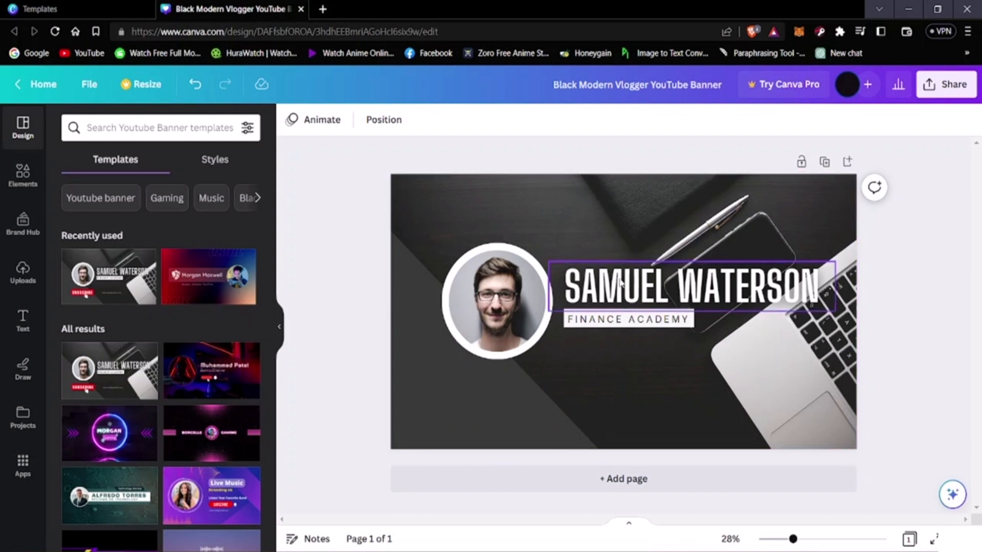
- Replace the large name heading on the banner with "TECH REVIEW"
{"action": "left_click", "coordinate": [689, 288]}
{"action": "left_click", "coordinate": [689, 287]}
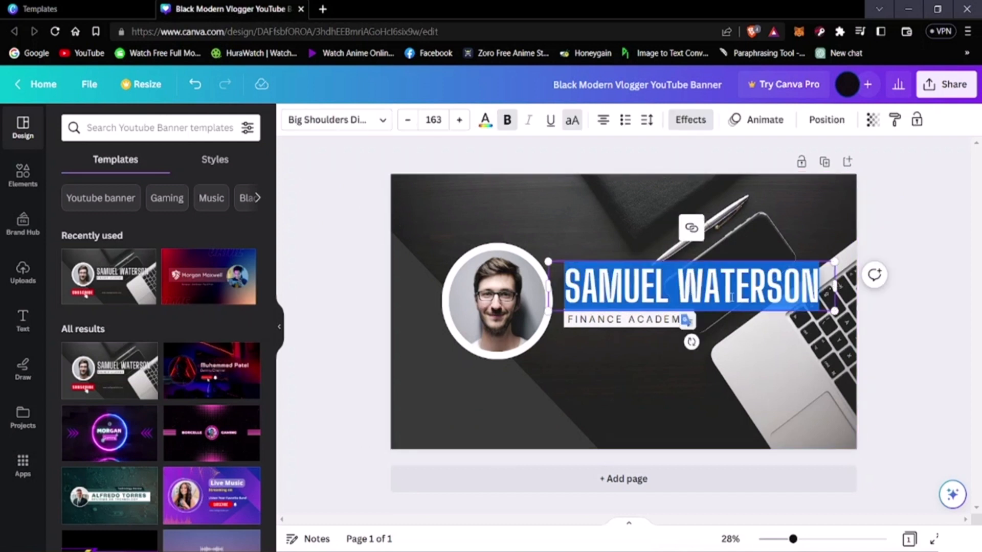
{"action": "key", "text": "BackSpace"}
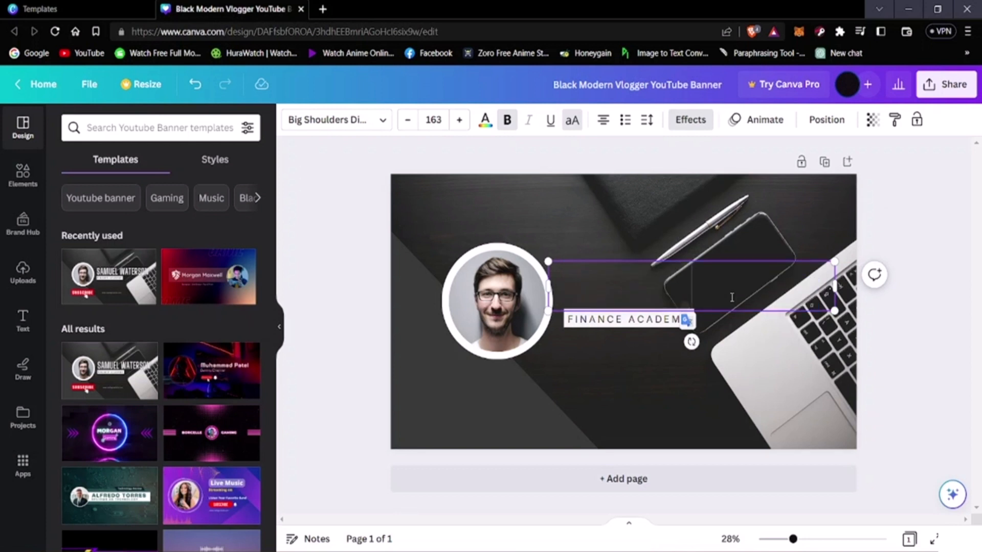
{"action": "type", "text": "TECH"}
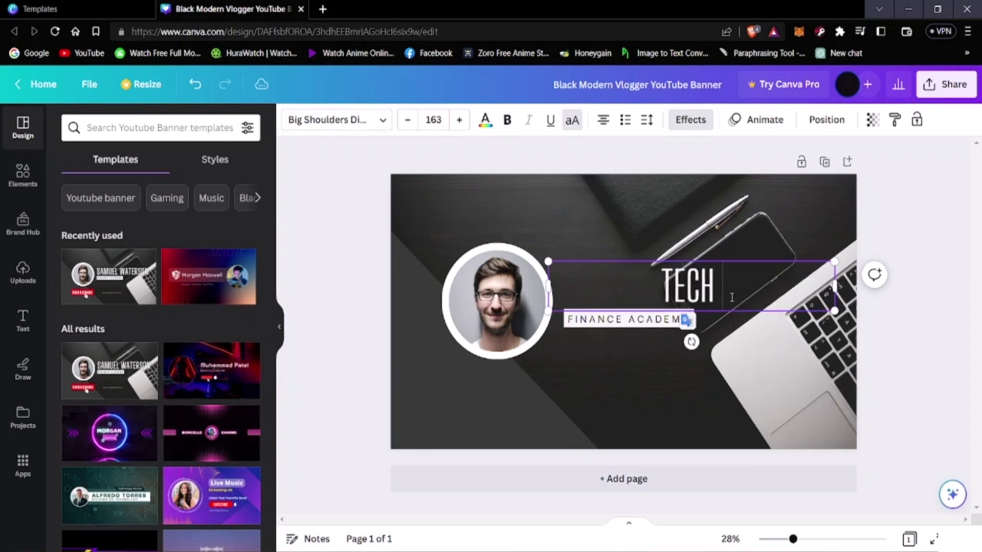
{"action": "type", "text": " REVIEW"}
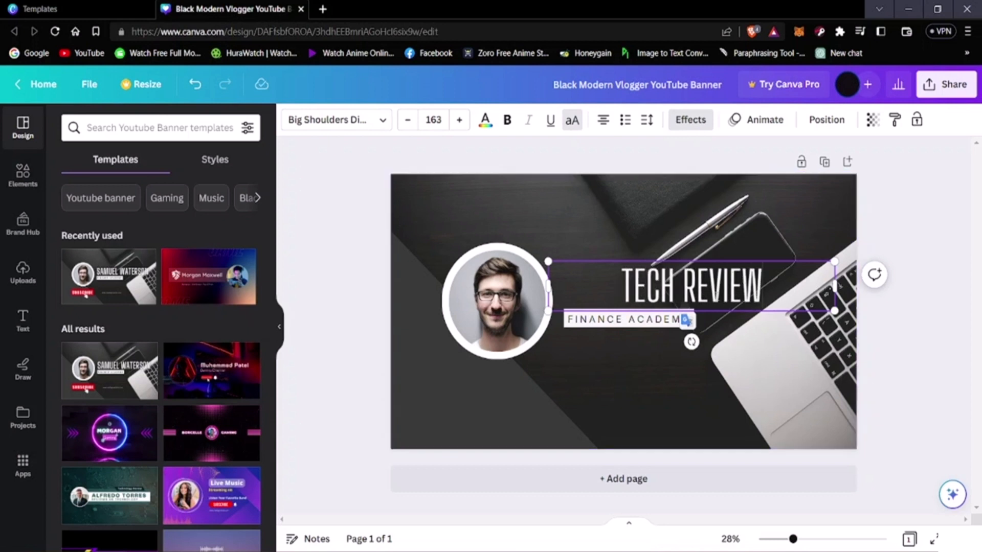
- Browse the popular fonts for the "TECH REVIEW" heading and try Copperplate Gothic 33 BC on it
{"action": "left_click_drag", "start_coordinate": [618, 283], "coordinate": [765, 282]}
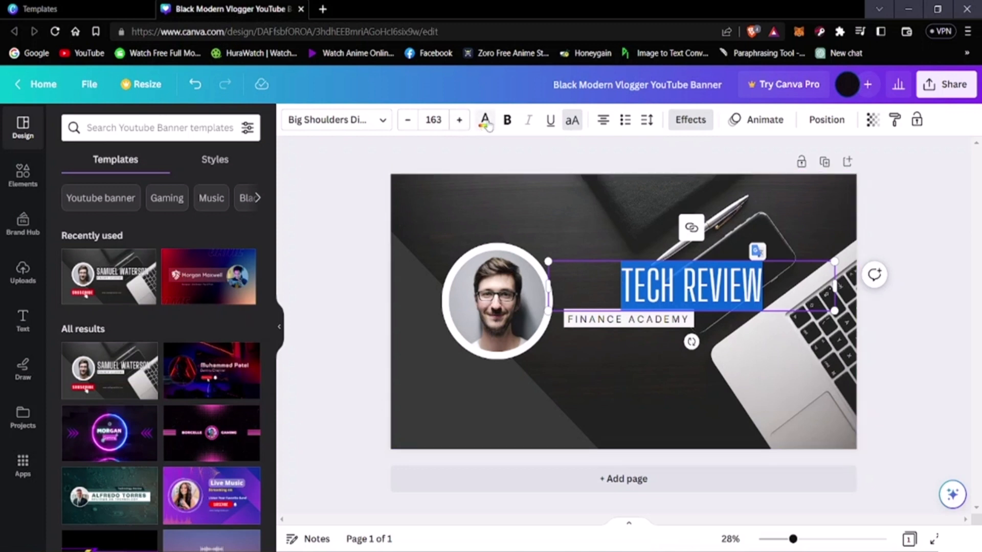
{"action": "left_click", "coordinate": [353, 128]}
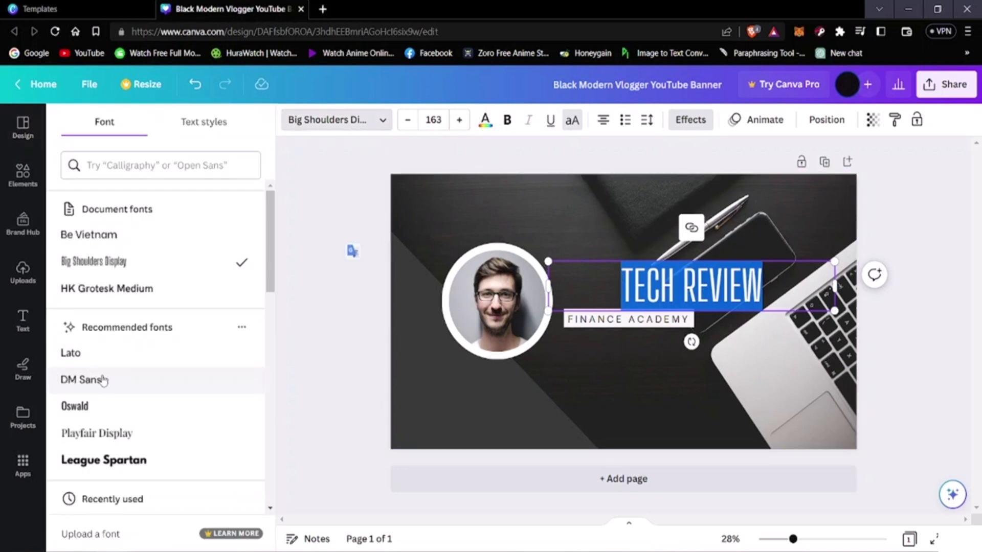
{"action": "scroll", "coordinate": [103, 380], "scroll_direction": "down", "scroll_amount": 6}
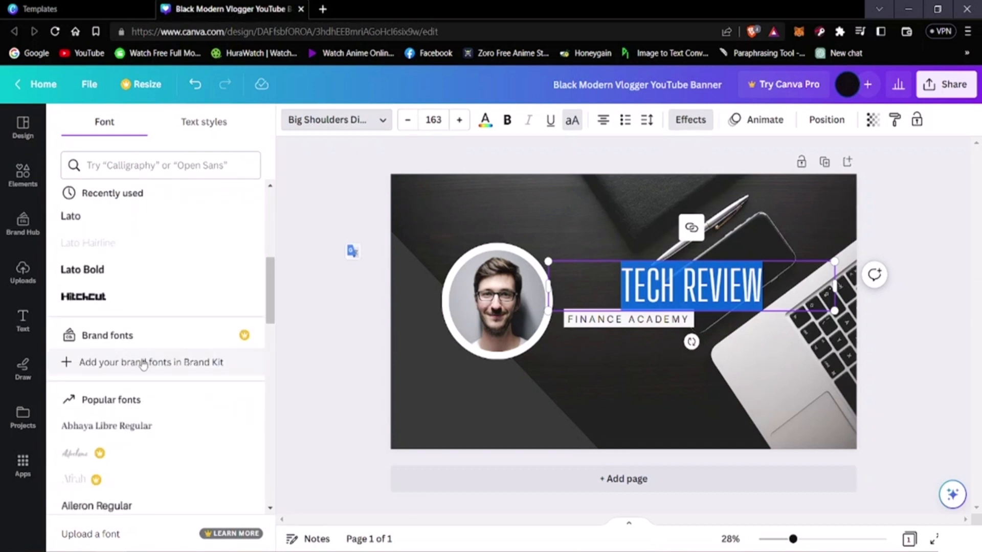
{"action": "scroll", "coordinate": [123, 388], "scroll_direction": "down", "scroll_amount": 10}
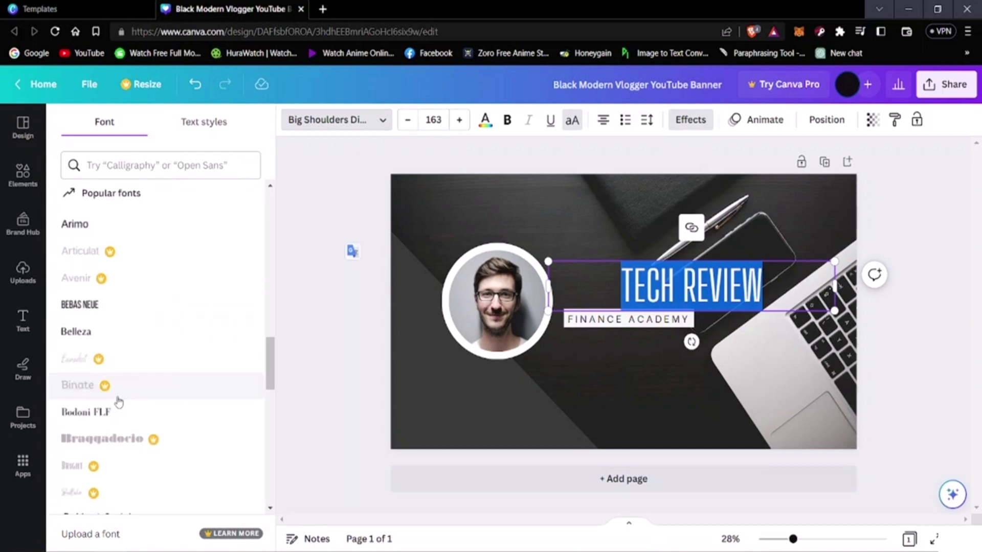
{"action": "scroll", "coordinate": [119, 402], "scroll_direction": "up", "scroll_amount": 4}
{"action": "scroll", "coordinate": [118, 388], "scroll_direction": "down", "scroll_amount": 6}
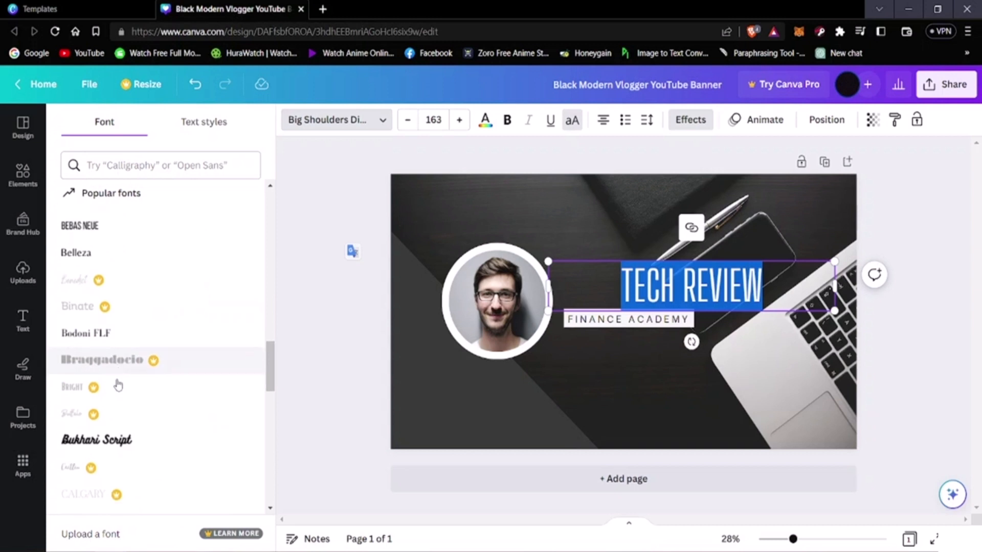
{"action": "scroll", "coordinate": [117, 384], "scroll_direction": "down", "scroll_amount": 7}
{"action": "scroll", "coordinate": [119, 391], "scroll_direction": "up", "scroll_amount": 5}
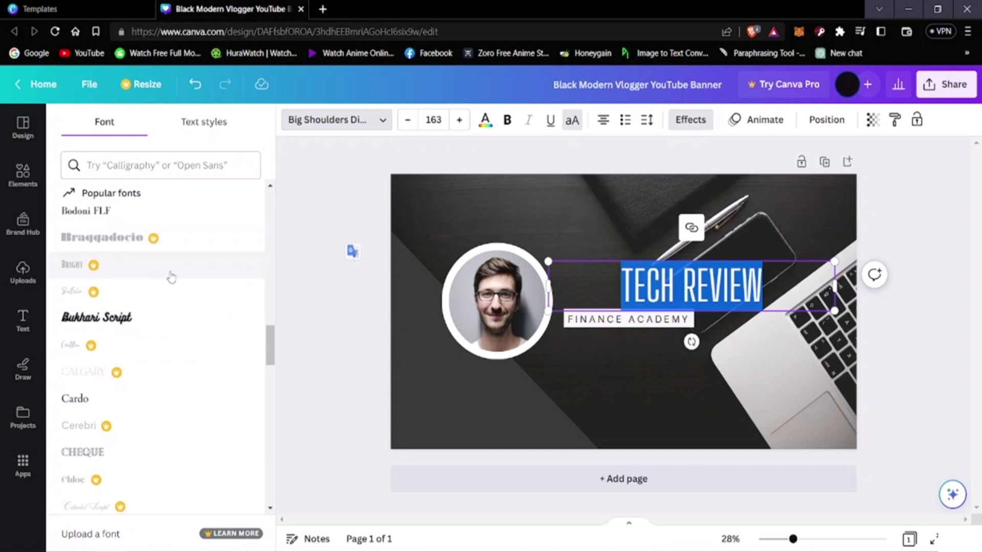
{"action": "scroll", "coordinate": [137, 377], "scroll_direction": "down", "scroll_amount": 4}
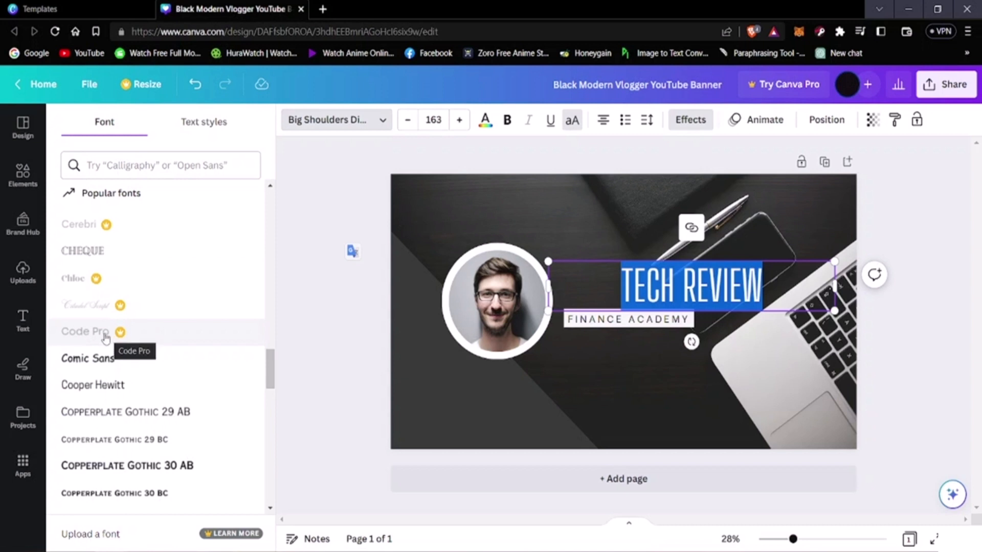
{"action": "scroll", "coordinate": [158, 406], "scroll_direction": "down", "scroll_amount": 4}
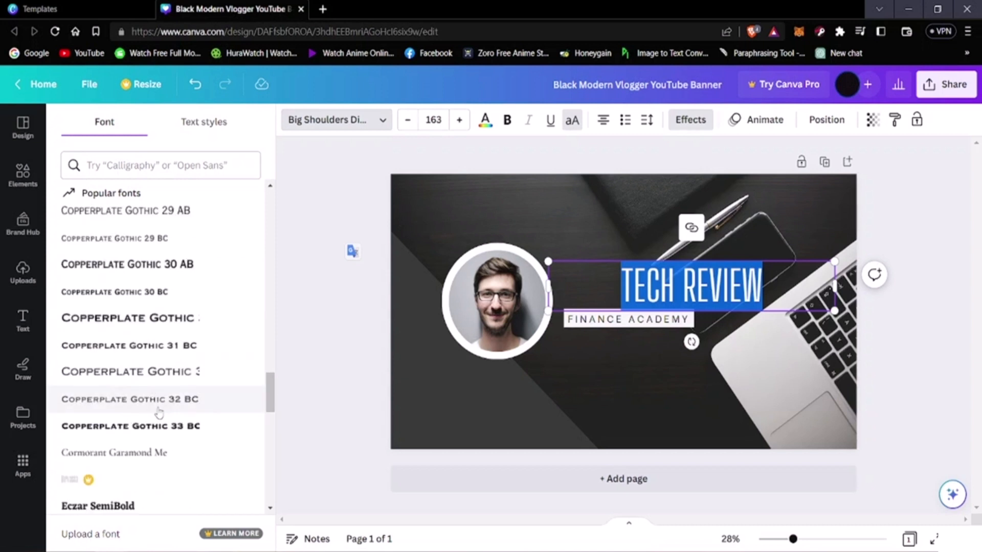
{"action": "scroll", "coordinate": [159, 416], "scroll_direction": "down", "scroll_amount": 2}
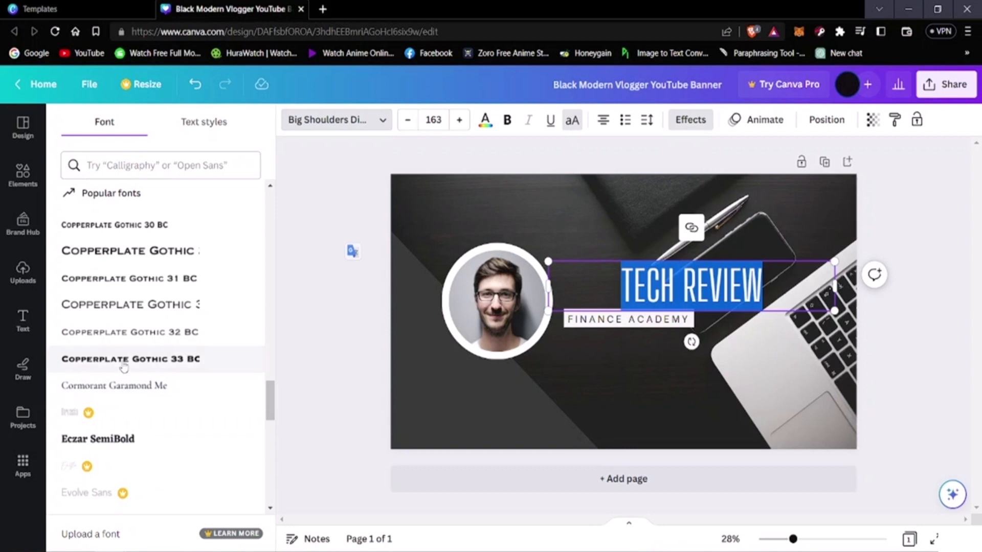
{"action": "left_click", "coordinate": [126, 364]}
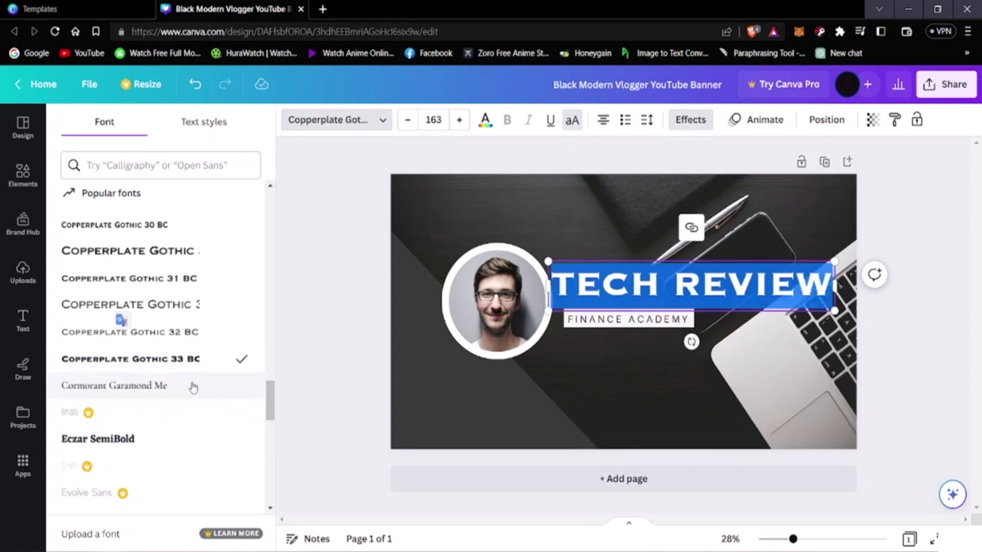
- Change the "TECH REVIEW" heading's font to Horizon
{"action": "scroll", "coordinate": [132, 404], "scroll_direction": "down", "scroll_amount": 6}
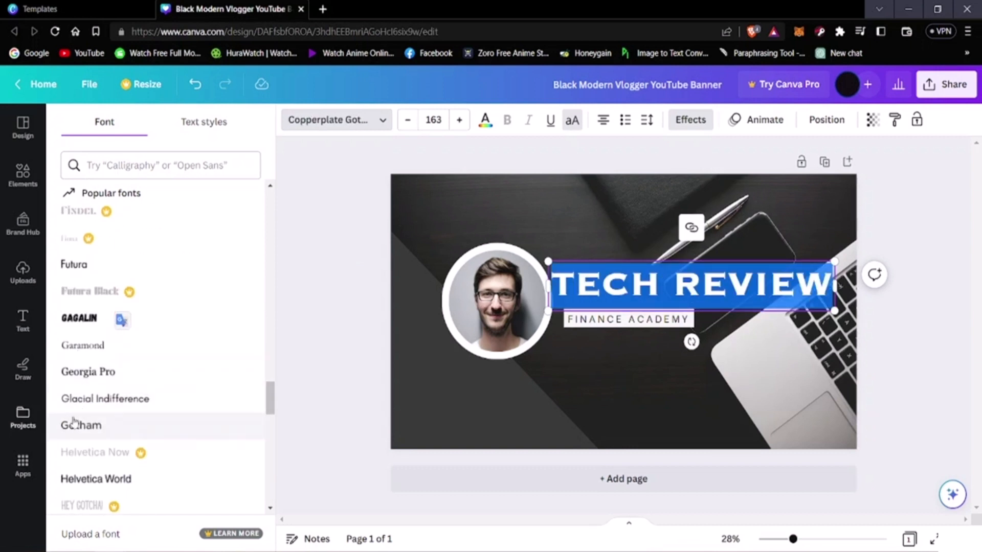
{"action": "scroll", "coordinate": [73, 422], "scroll_direction": "down", "scroll_amount": 4}
{"action": "left_click", "coordinate": [121, 330]}
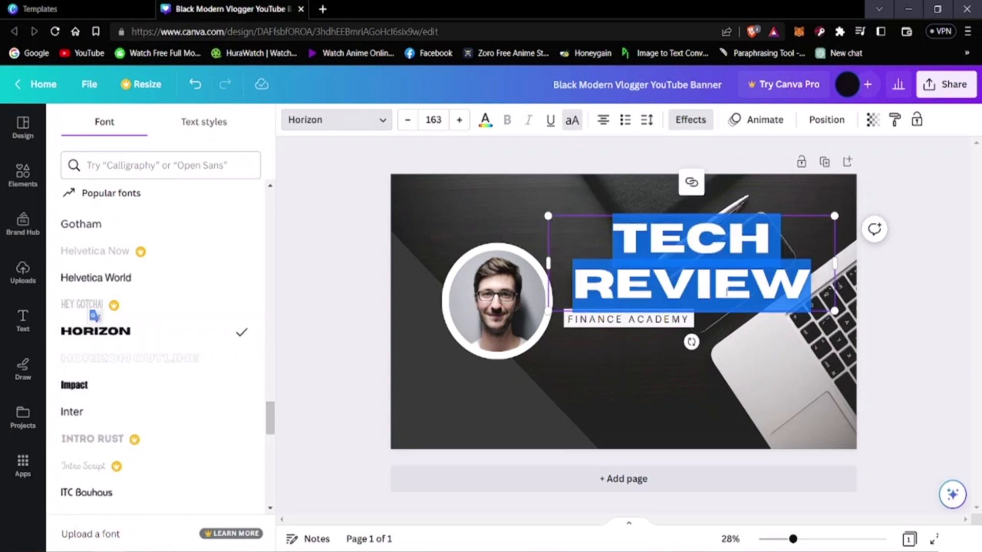
{"action": "left_click", "coordinate": [824, 276]}
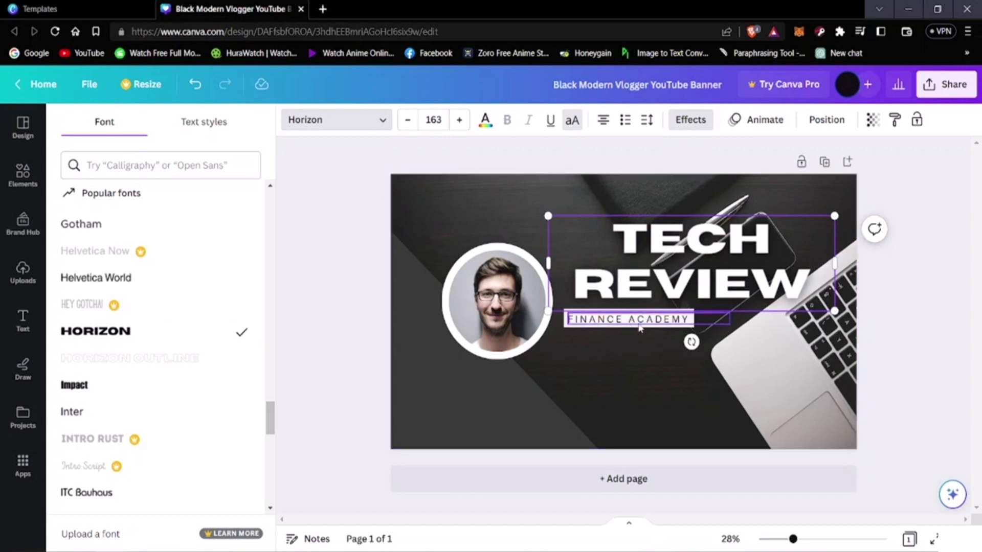
- Move the "FINANCE ACADEMY" subtitle slightly down and right, and replace its text with "TECH REVIEWS EVERY FRIDAY"
{"action": "left_click_drag", "start_coordinate": [640, 328], "coordinate": [655, 333]}
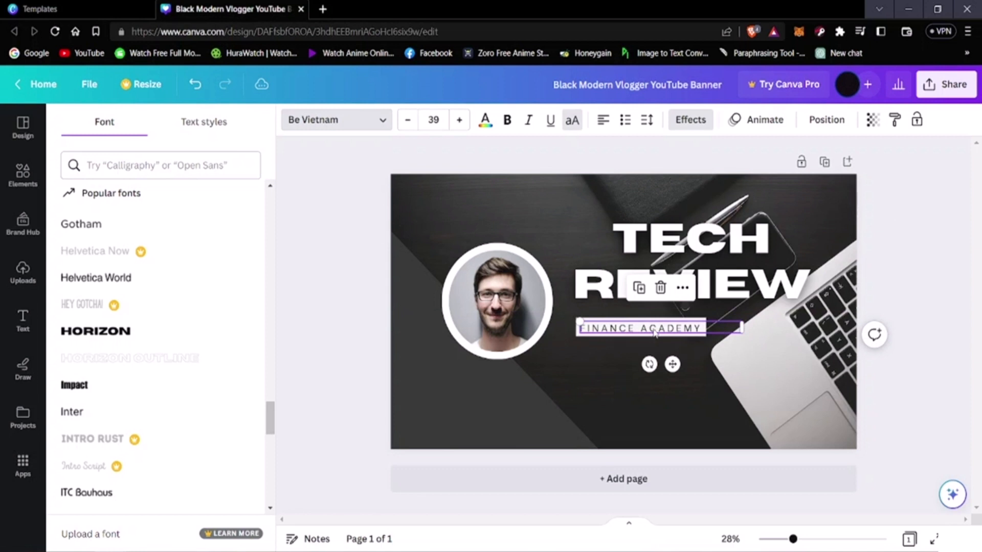
{"action": "double_click", "coordinate": [681, 330]}
{"action": "left_click", "coordinate": [684, 329]}
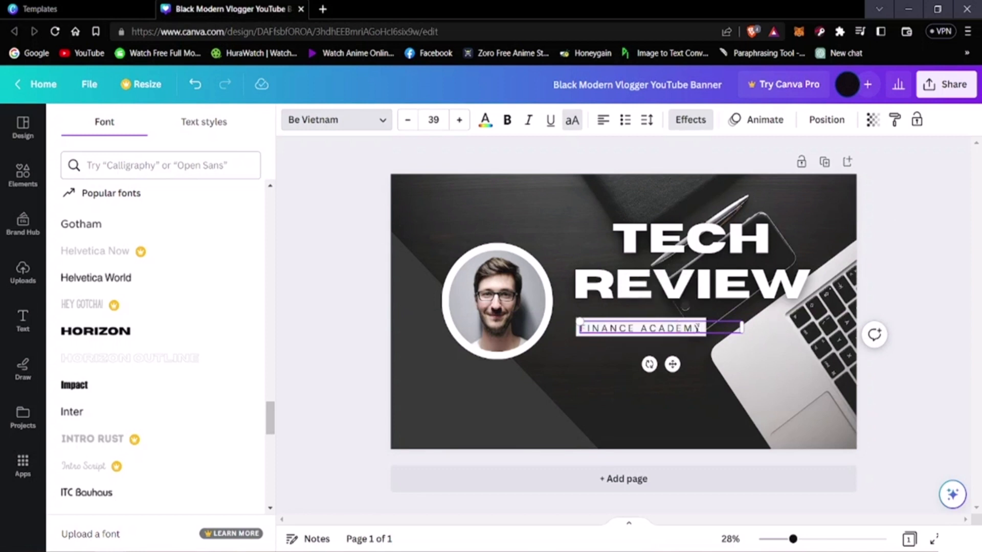
{"action": "key", "text": "BackSpace"}
{"action": "key", "text": "BackSpace"}
{"action": "key", "text": "BackSpace"}
{"action": "key", "text": "BackSpace"}
{"action": "key", "text": "BackSpace"}
{"action": "key", "text": "BackSpace"}
{"action": "key", "text": "BackSpace"}
{"action": "key", "text": "BackSpace"}
{"action": "key", "text": "BackSpace"}
{"action": "key", "text": "BackSpace"}
{"action": "key", "text": "BackSpace"}
{"action": "key", "text": "BackSpace"}
{"action": "key", "text": "BackSpace"}
{"action": "key", "text": "BackSpace"}
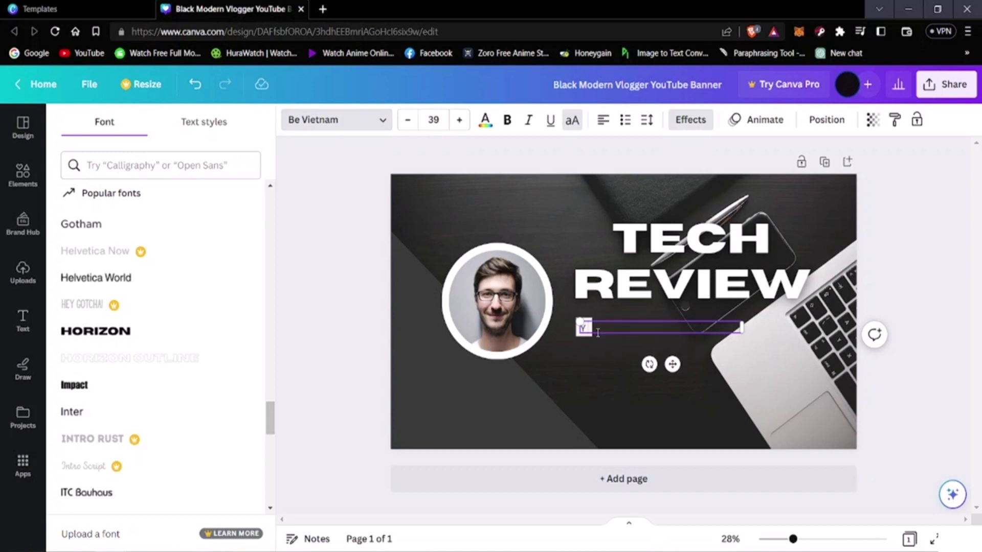
{"action": "type", "text": "TECH"}
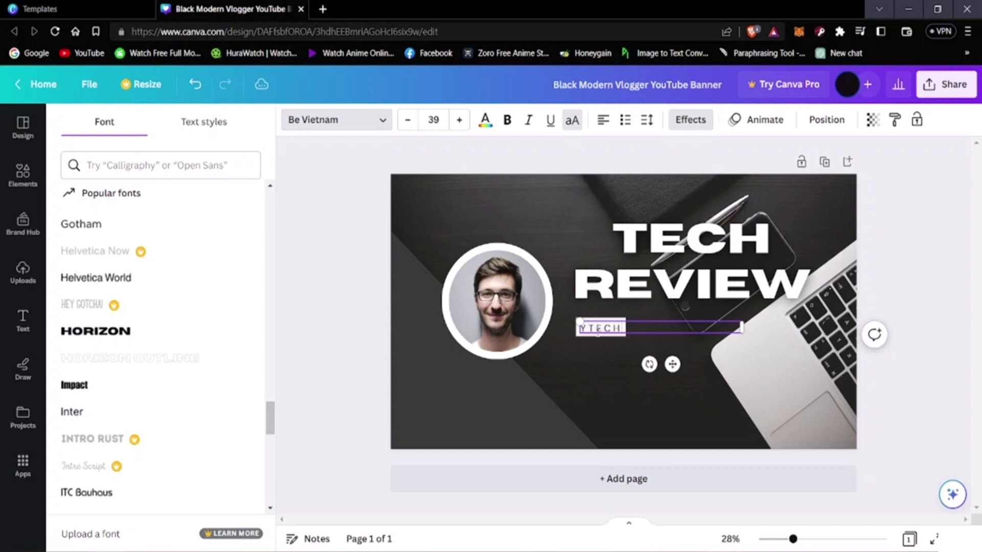
{"action": "type", "text": " REVI"}
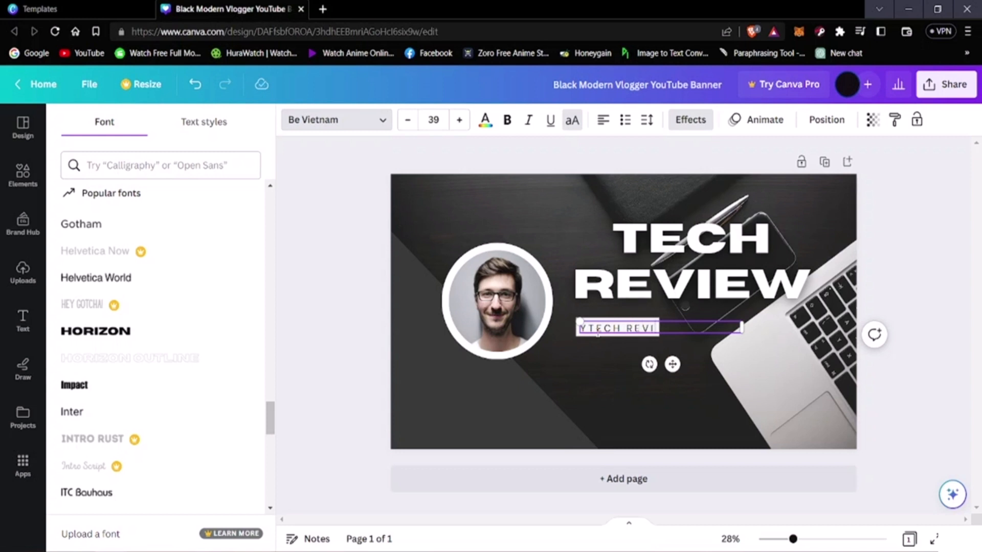
{"action": "type", "text": "EWS"}
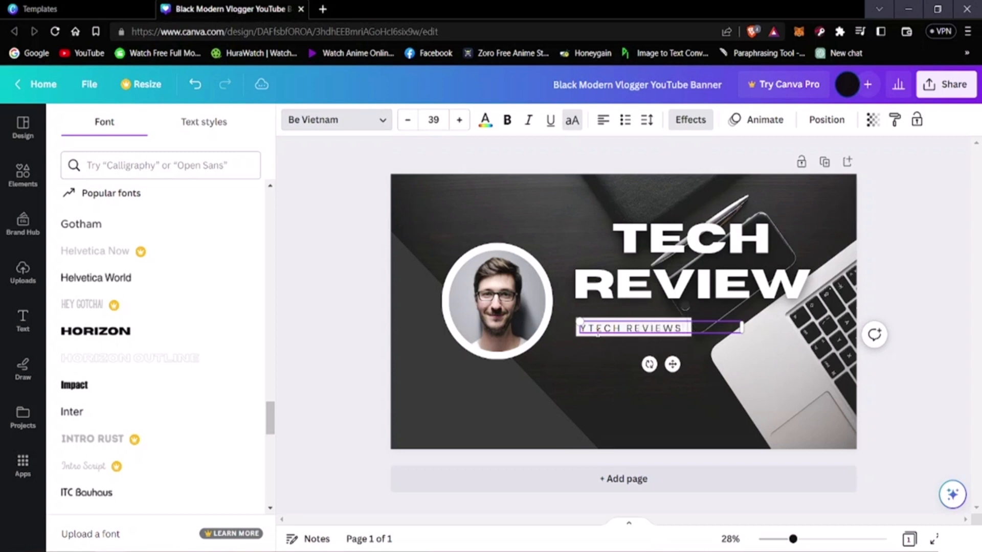
{"action": "type", "text": " EVERY"}
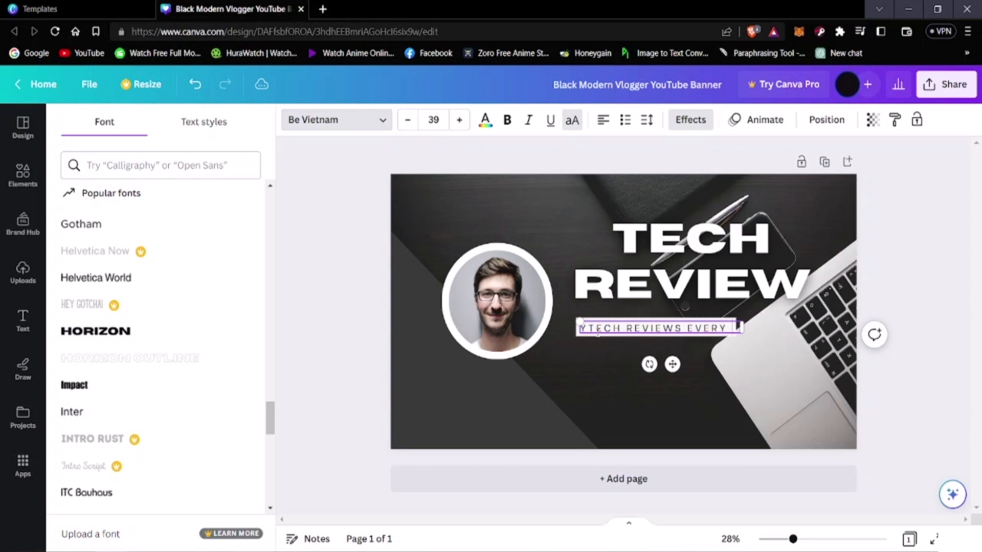
{"action": "type", "text": " FRIDAY"}
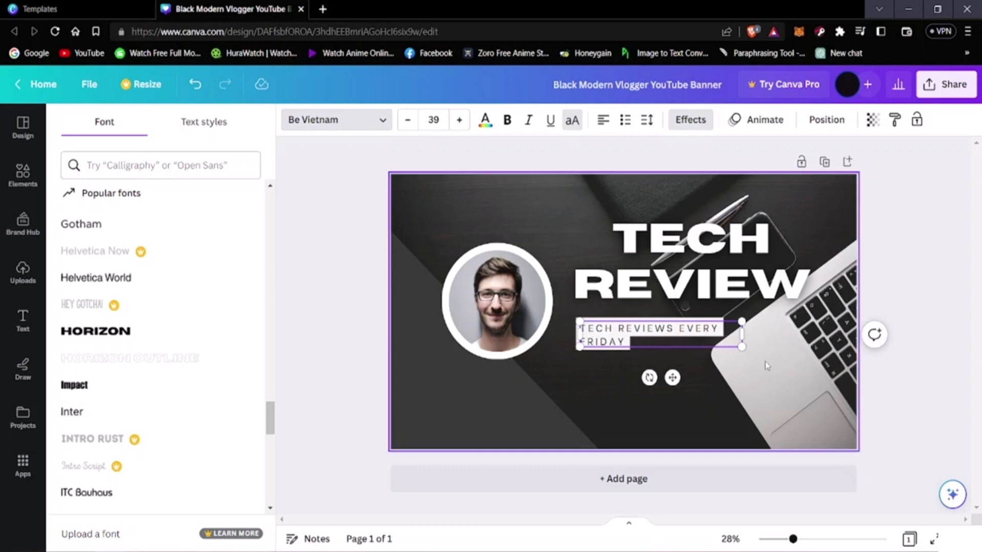
{"action": "left_click", "coordinate": [774, 392]}
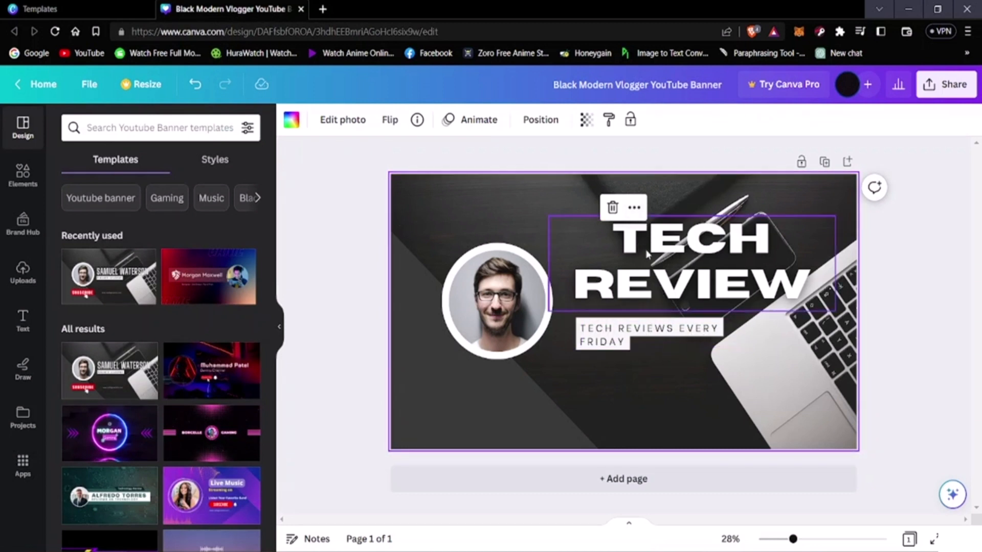
- Move the "TECH REVIEW" heading slightly down and left, closer to the subtitle and portrait
{"action": "mouse_move", "coordinate": [645, 253]}
{"action": "left_mouse_down"}
{"action": "mouse_move", "coordinate": [641, 242]}
{"action": "mouse_move", "coordinate": [632, 258]}
{"action": "left_mouse_up"}
{"action": "left_click", "coordinate": [595, 371]}
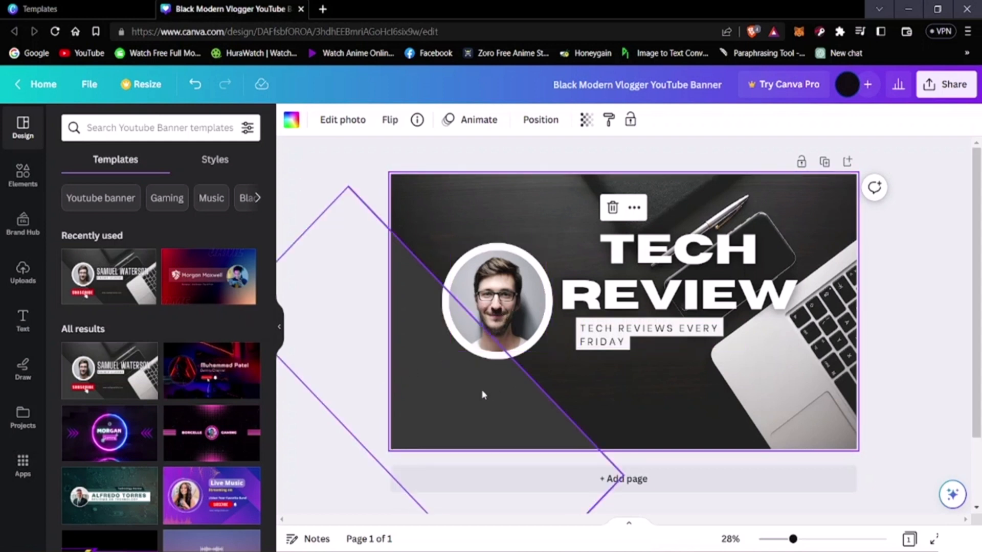
- Shift the dark grey diagonal shape behind the portrait slightly to the left
{"action": "left_click_drag", "start_coordinate": [488, 394], "coordinate": [441, 400]}
{"action": "right_click", "coordinate": [440, 400]}
{"action": "left_click", "coordinate": [420, 370]}
{"action": "left_click_drag", "start_coordinate": [443, 365], "coordinate": [511, 405]}
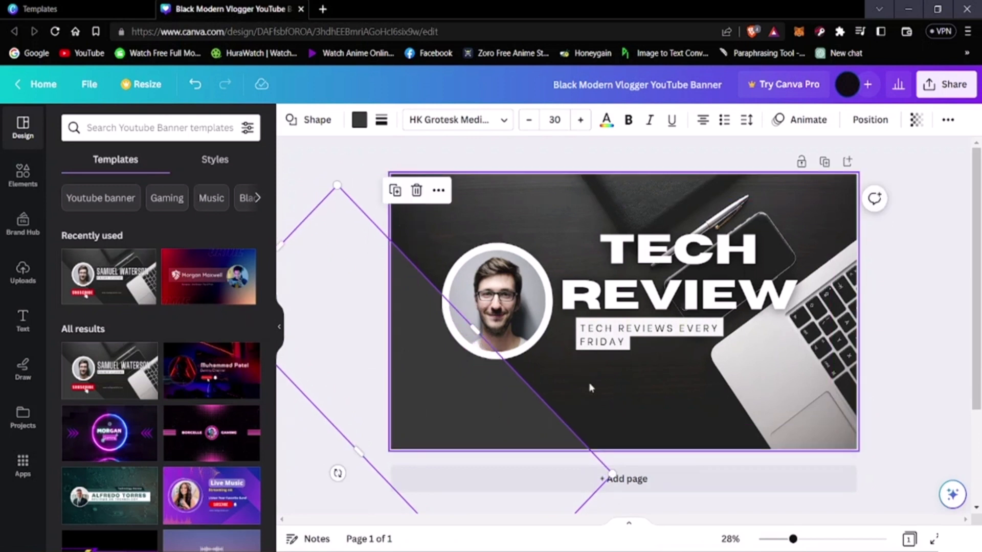
{"action": "left_click", "coordinate": [589, 387]}
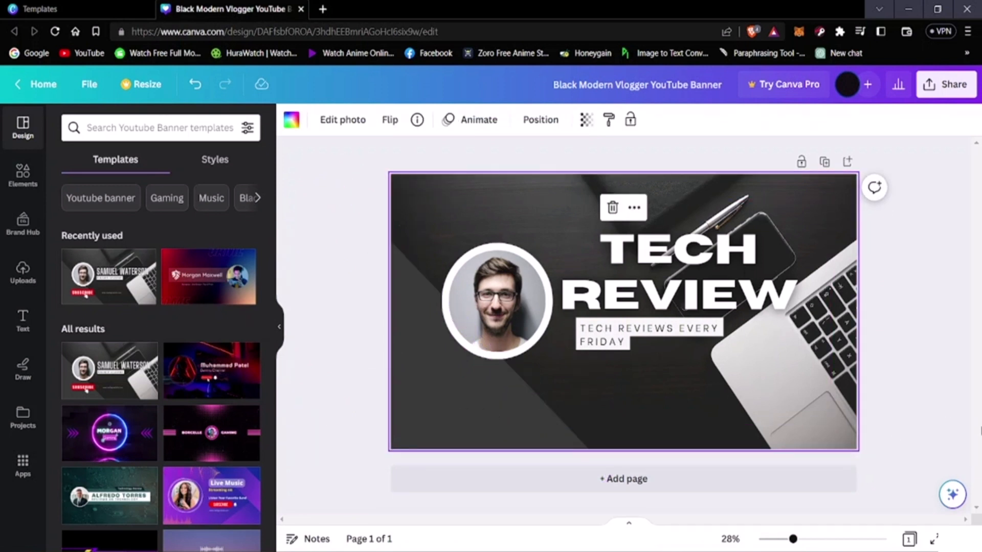
{"action": "mouse_move", "coordinate": [462, 397]}
{"action": "left_mouse_down"}
{"action": "mouse_move", "coordinate": [468, 379]}
{"action": "mouse_move", "coordinate": [460, 392]}
{"action": "left_mouse_up"}
{"action": "left_click", "coordinate": [451, 377]}
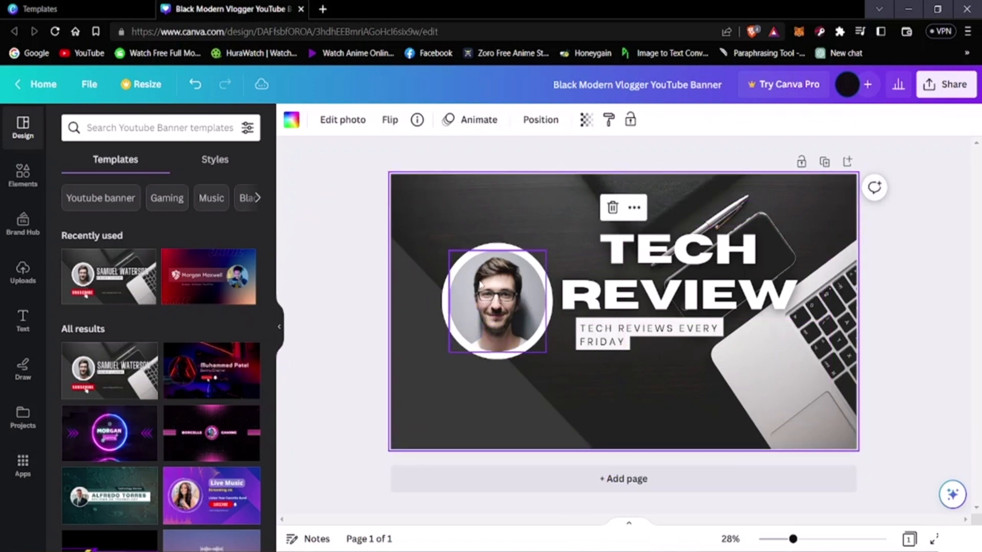
- Delete the man's portrait image from the circular frame, keeping the frame itself
{"action": "left_click", "coordinate": [480, 285]}
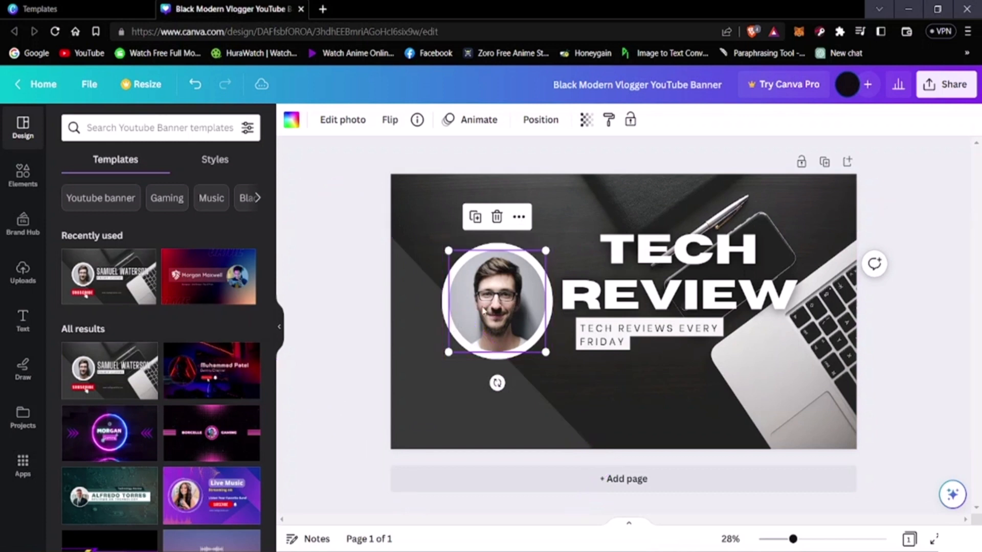
{"action": "right_click", "coordinate": [497, 290]}
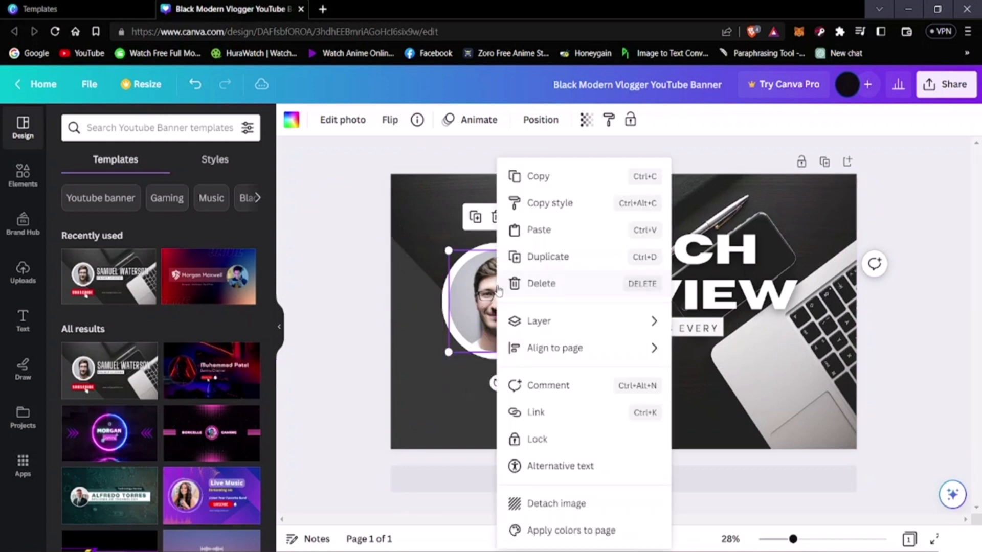
{"action": "left_click", "coordinate": [488, 289]}
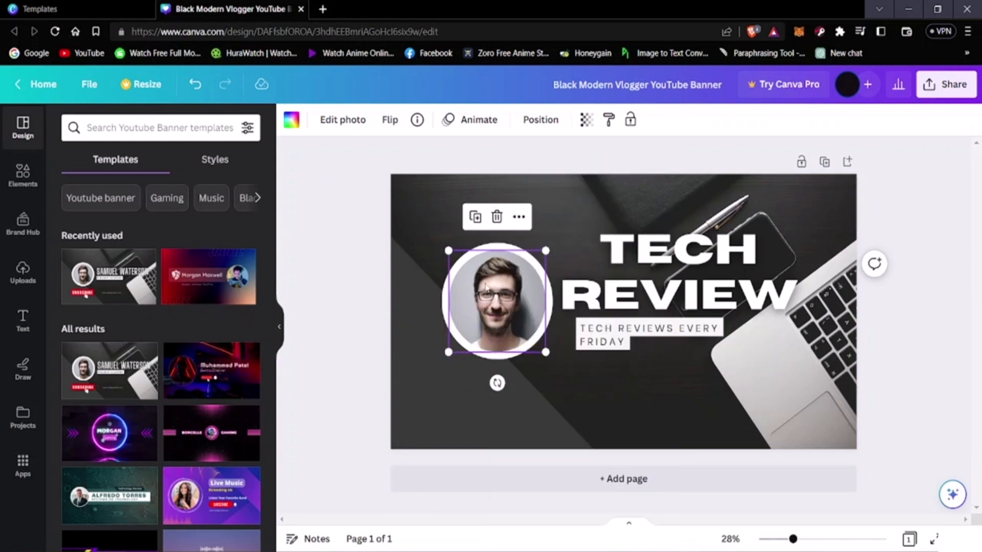
{"action": "mouse_move", "coordinate": [495, 286]}
{"action": "left_mouse_down"}
{"action": "mouse_move", "coordinate": [501, 316]}
{"action": "mouse_move", "coordinate": [495, 286]}
{"action": "left_mouse_up"}
{"action": "left_click", "coordinate": [489, 223]}
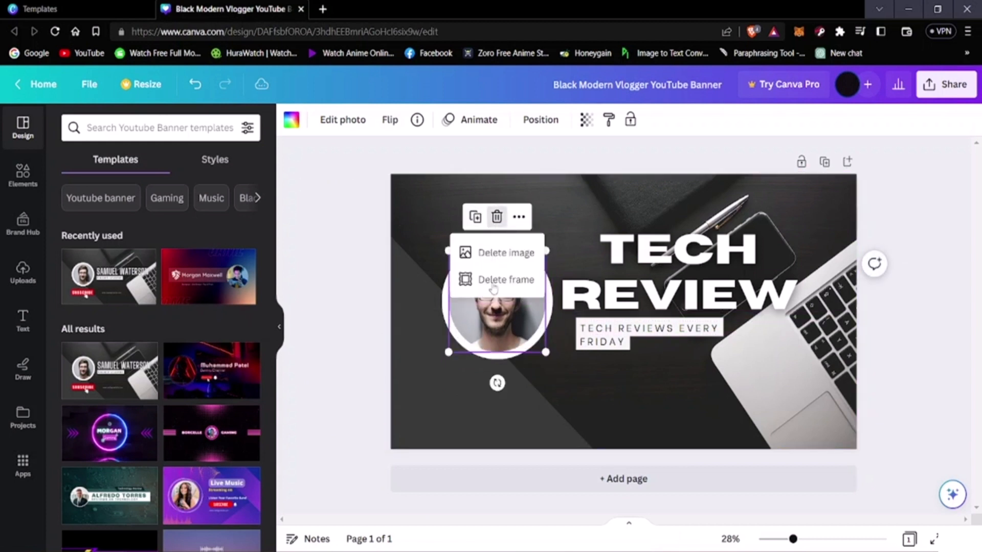
{"action": "left_click", "coordinate": [489, 254]}
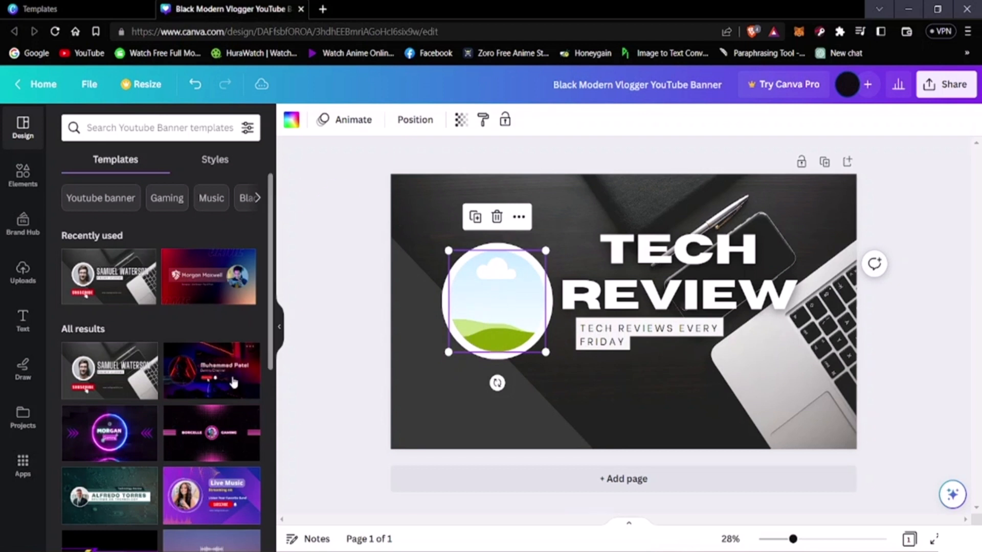
- Insert the round black-and-white logo from the uploaded images and place it in the empty circular frame
{"action": "left_click", "coordinate": [23, 274]}
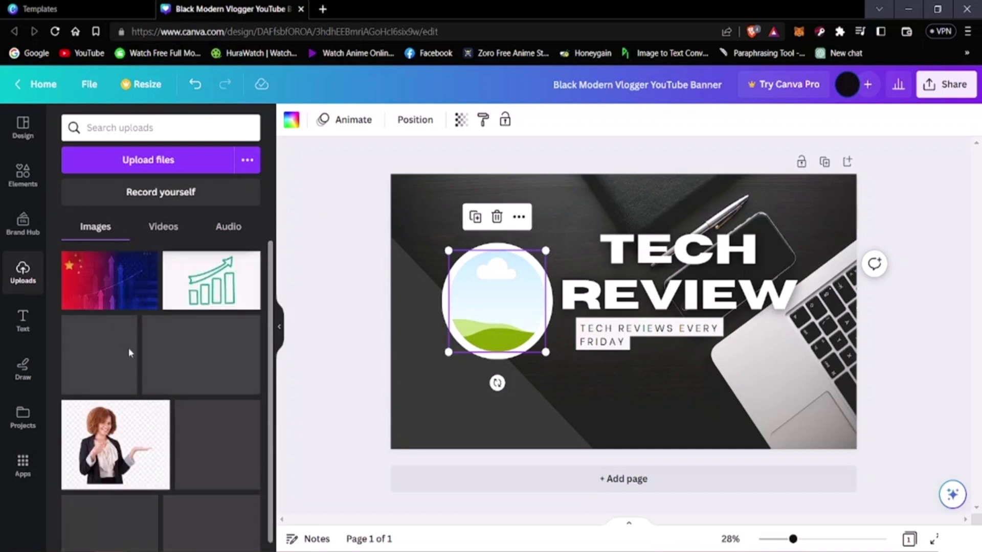
{"action": "scroll", "coordinate": [120, 363], "scroll_direction": "down", "scroll_amount": 1}
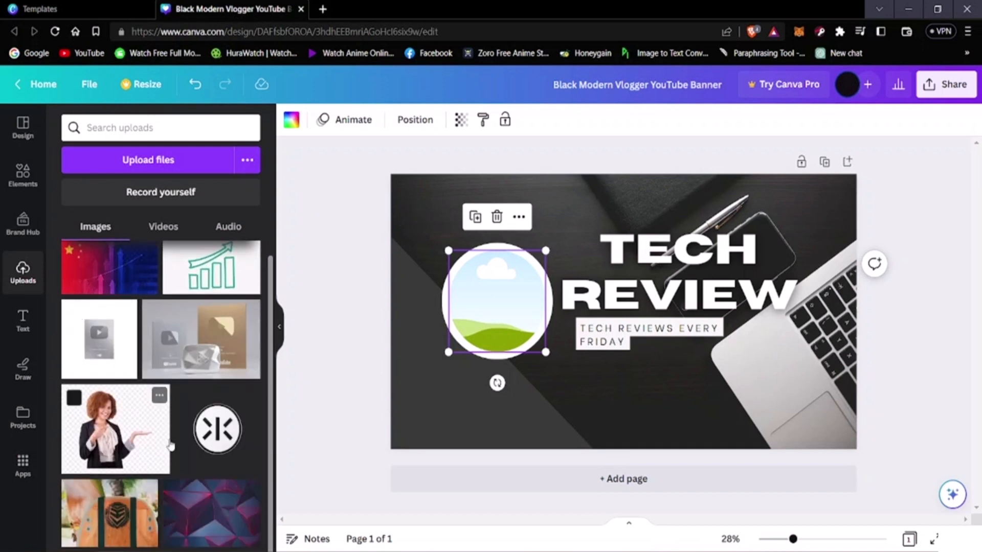
{"action": "left_click", "coordinate": [233, 440]}
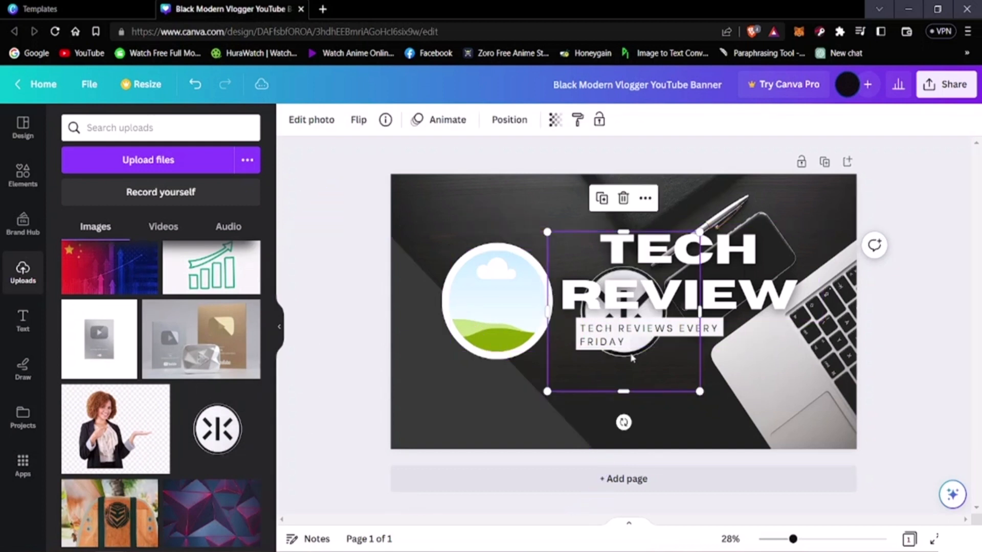
{"action": "left_click_drag", "start_coordinate": [621, 354], "coordinate": [491, 345]}
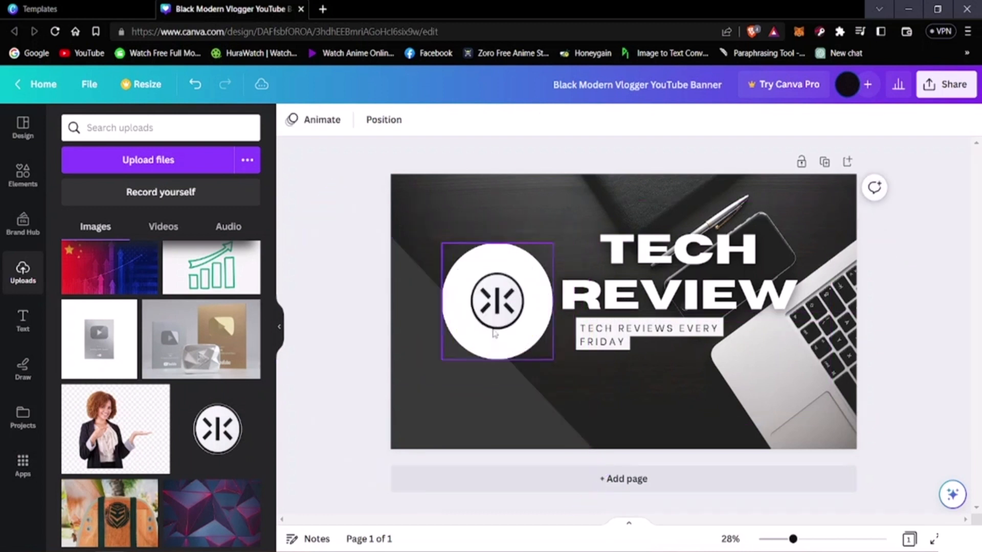
- Enlarge the round black-and-white logo and centre it so that it fills the circular frame
{"action": "left_click", "coordinate": [509, 301]}
{"action": "mouse_move", "coordinate": [509, 300]}
{"action": "left_mouse_down"}
{"action": "mouse_move", "coordinate": [494, 307]}
{"action": "mouse_move", "coordinate": [505, 311]}
{"action": "left_mouse_up"}
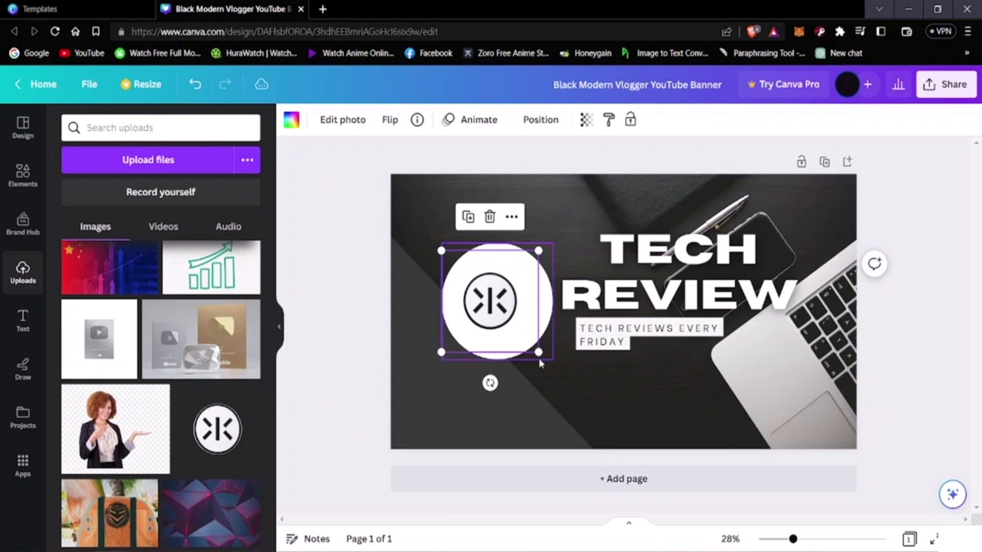
{"action": "left_click_drag", "start_coordinate": [535, 350], "coordinate": [580, 395]}
{"action": "left_click_drag", "start_coordinate": [508, 336], "coordinate": [491, 311]}
{"action": "mouse_move", "coordinate": [560, 372]}
{"action": "left_mouse_down"}
{"action": "mouse_move", "coordinate": [634, 400]}
{"action": "mouse_move", "coordinate": [616, 392]}
{"action": "mouse_move", "coordinate": [610, 422]}
{"action": "mouse_move", "coordinate": [549, 342]}
{"action": "mouse_move", "coordinate": [562, 355]}
{"action": "left_mouse_up"}
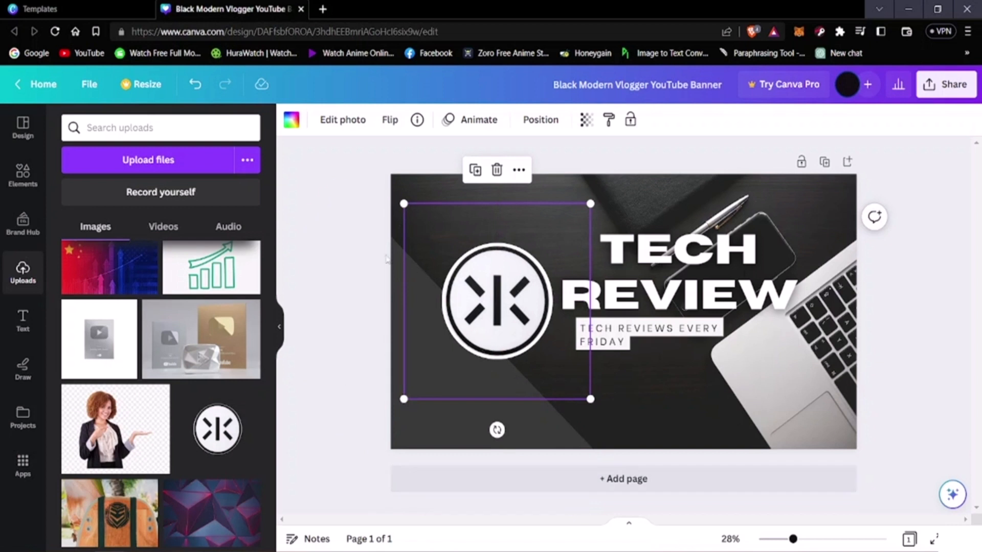
{"action": "left_click", "coordinate": [356, 171]}
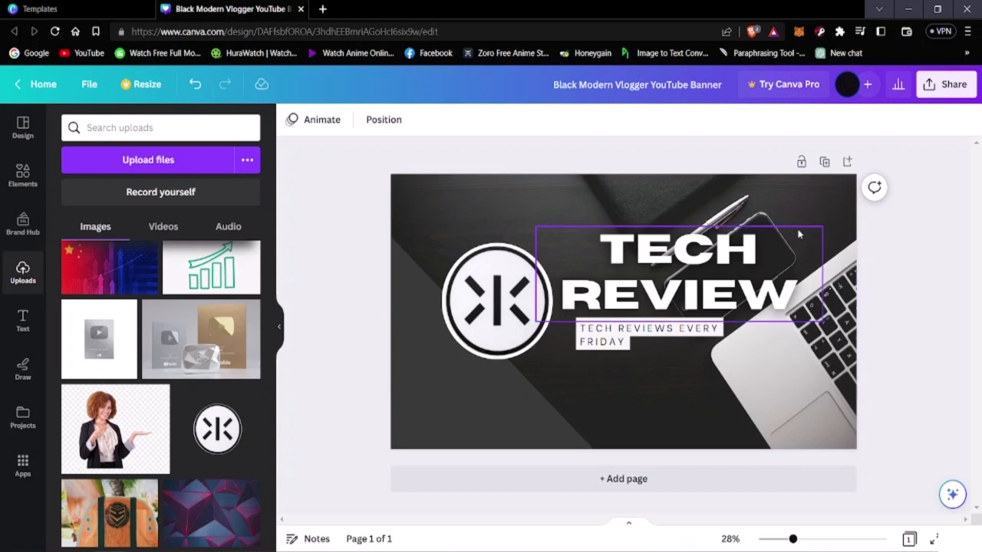
- Add a blank second page and reposition the dark grey diagonal shape behind the logo on page 1
{"action": "left_click", "coordinate": [841, 185]}
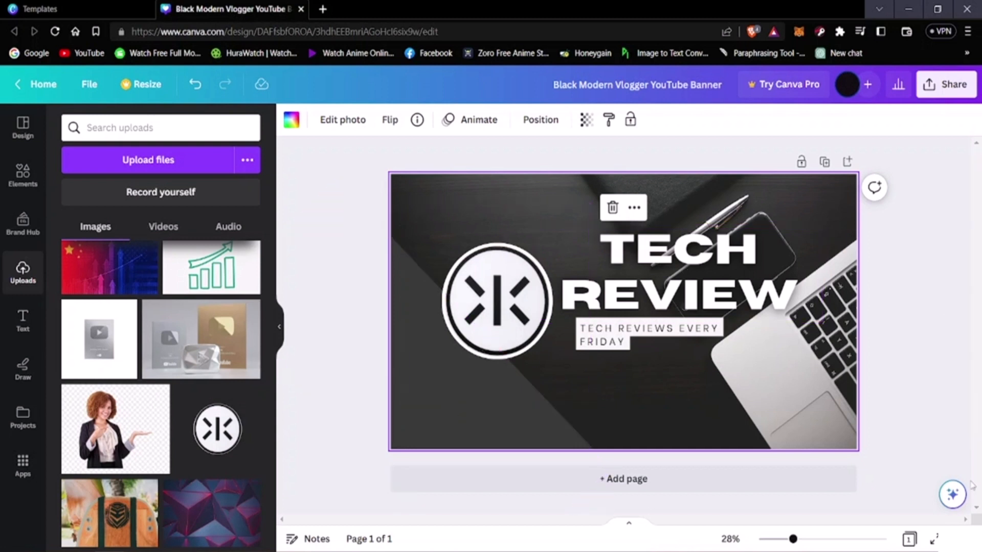
{"action": "left_click_drag", "start_coordinate": [475, 407], "coordinate": [496, 350]}
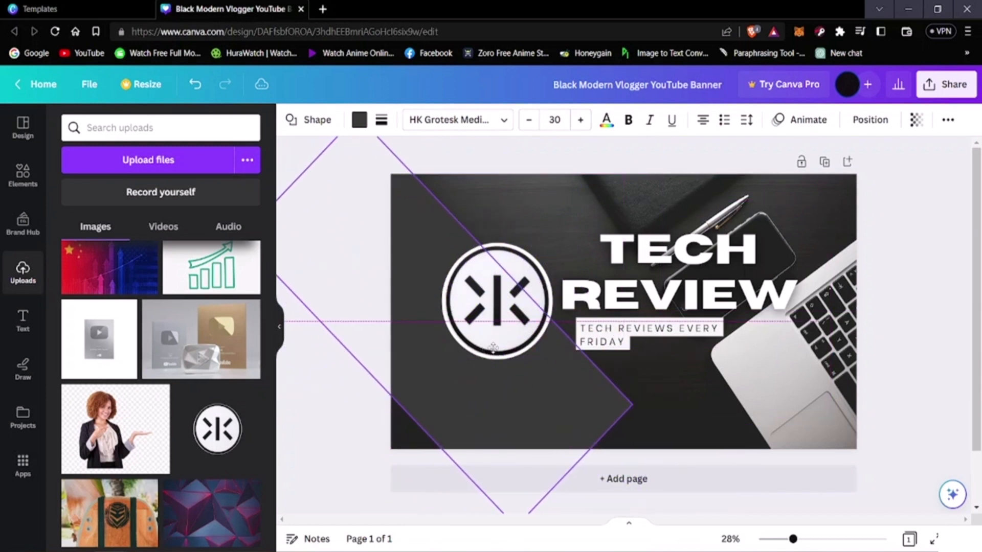
{"action": "left_click", "coordinate": [678, 478]}
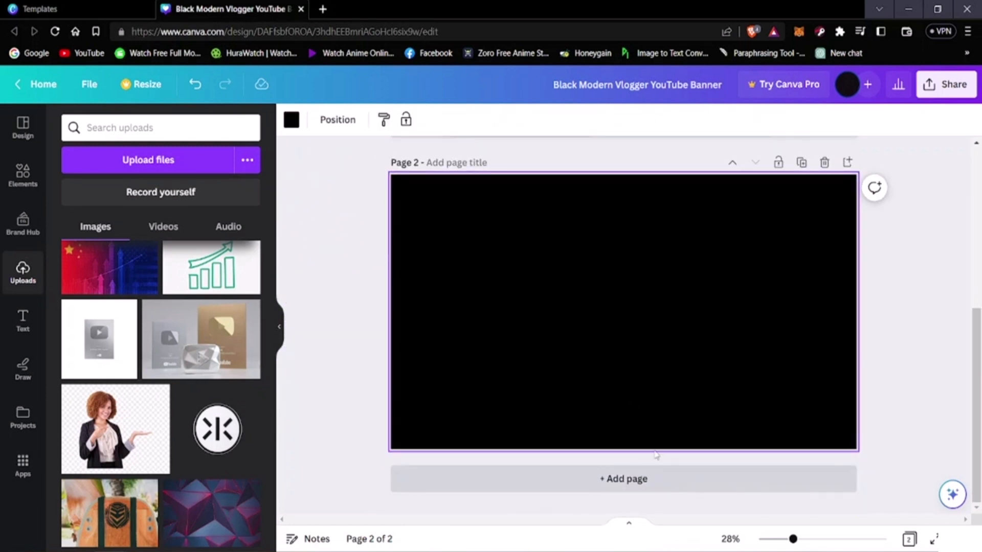
{"action": "scroll", "coordinate": [675, 434], "scroll_direction": "up", "scroll_amount": 5}
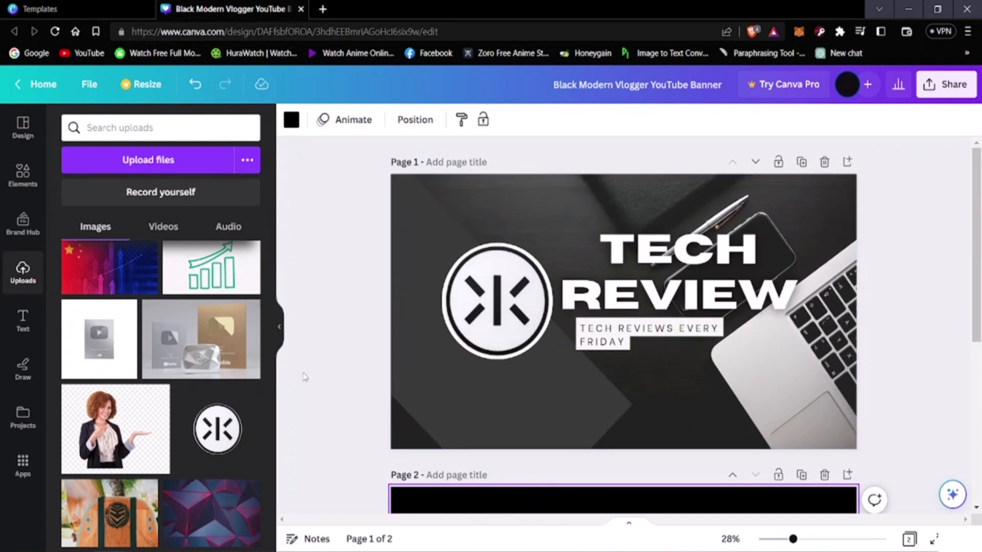
{"action": "left_click", "coordinate": [445, 367]}
{"action": "left_click_drag", "start_coordinate": [453, 409], "coordinate": [428, 456]}
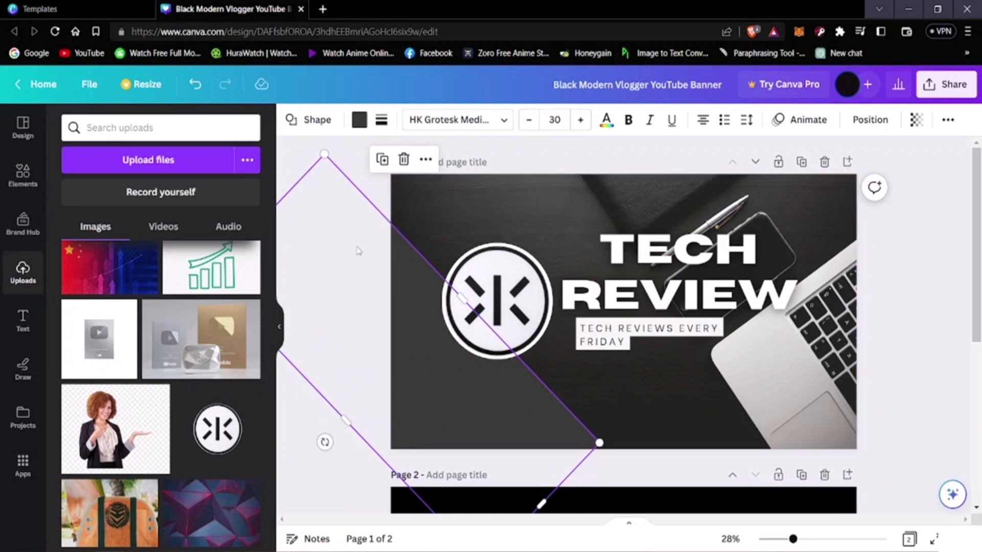
- Duplicate the dark grey diagonal shape behind the logo
{"action": "right_click", "coordinate": [377, 237]}
{"action": "left_click", "coordinate": [346, 376]}
{"action": "left_click", "coordinate": [422, 368]}
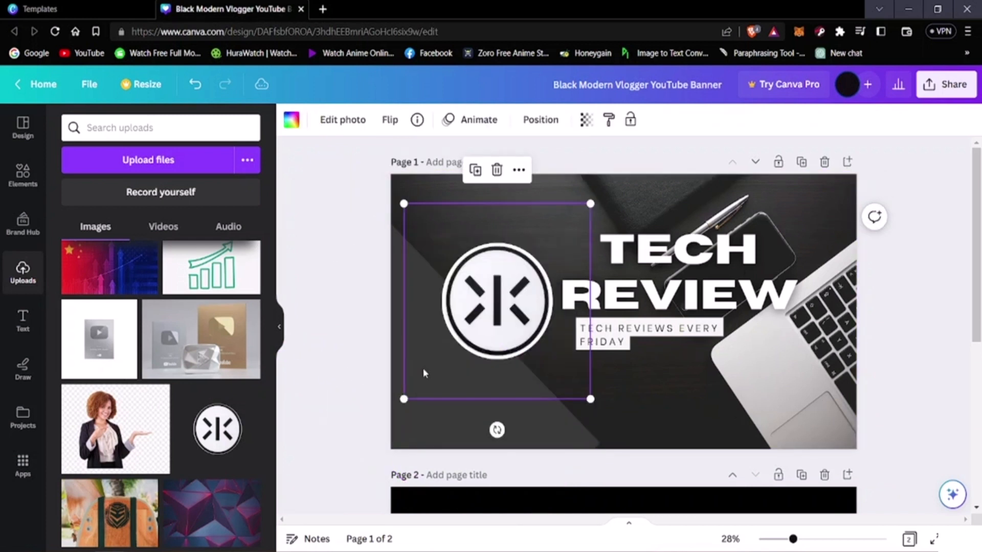
{"action": "right_click", "coordinate": [422, 368]}
{"action": "left_click", "coordinate": [405, 414]}
{"action": "right_click", "coordinate": [405, 422]}
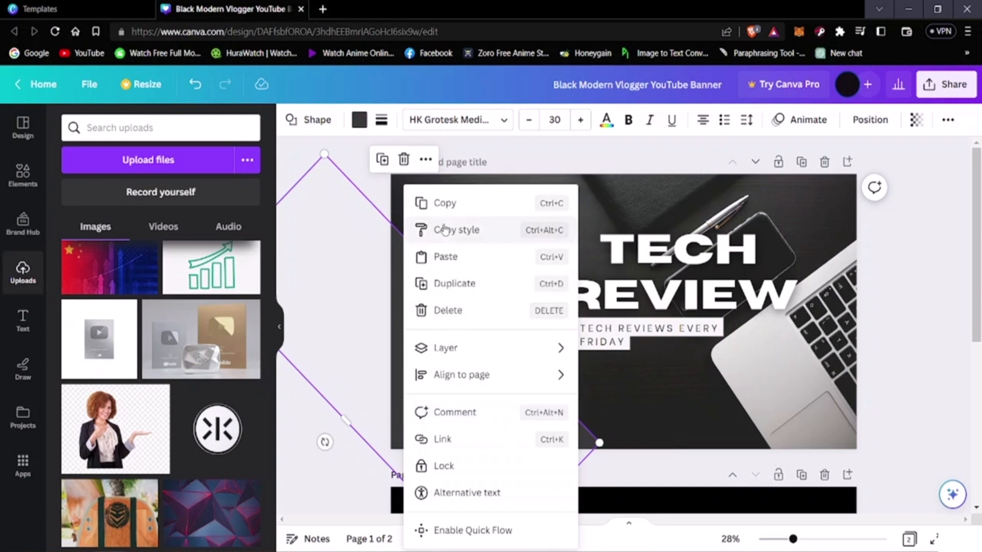
{"action": "left_click", "coordinate": [439, 283]}
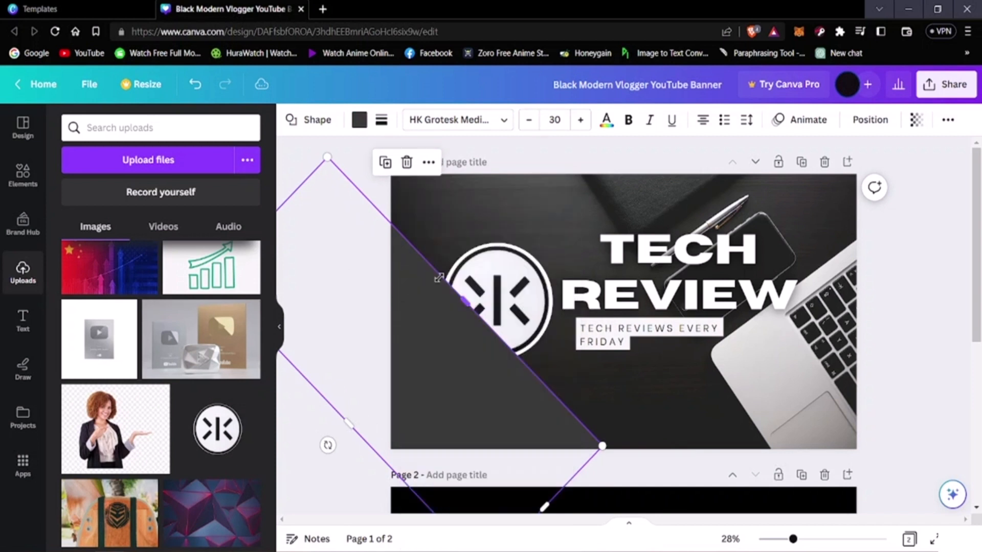
- Place the copied shape over the banner's upper-right corner, widened past the page edge, and nudge the original shape near the logo
{"action": "left_click_drag", "start_coordinate": [460, 385], "coordinate": [445, 367]}
{"action": "right_click", "coordinate": [445, 345]}
{"action": "left_click", "coordinate": [428, 345]}
{"action": "left_click_drag", "start_coordinate": [483, 313], "coordinate": [745, 285]}
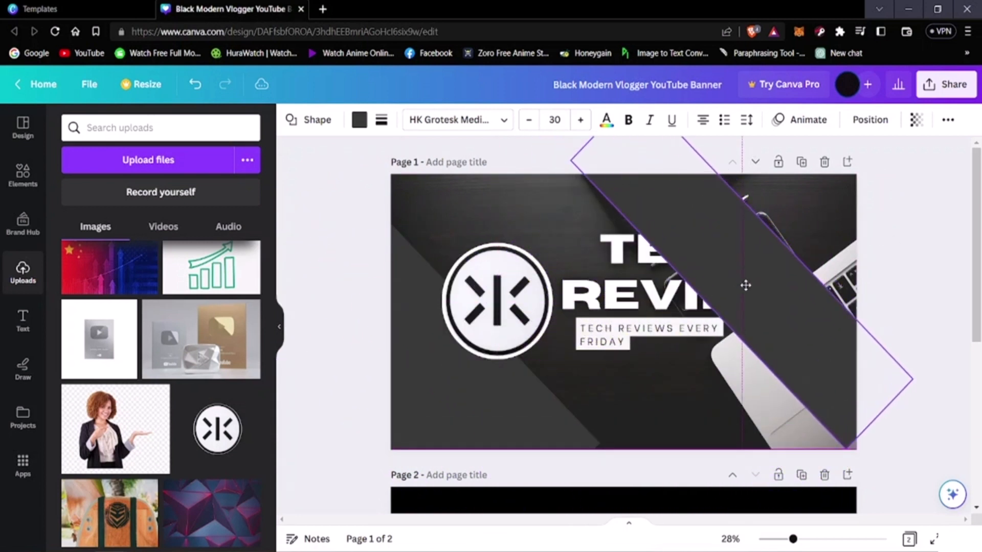
{"action": "left_click_drag", "start_coordinate": [773, 234], "coordinate": [852, 209]}
{"action": "left_click_drag", "start_coordinate": [765, 262], "coordinate": [785, 267]}
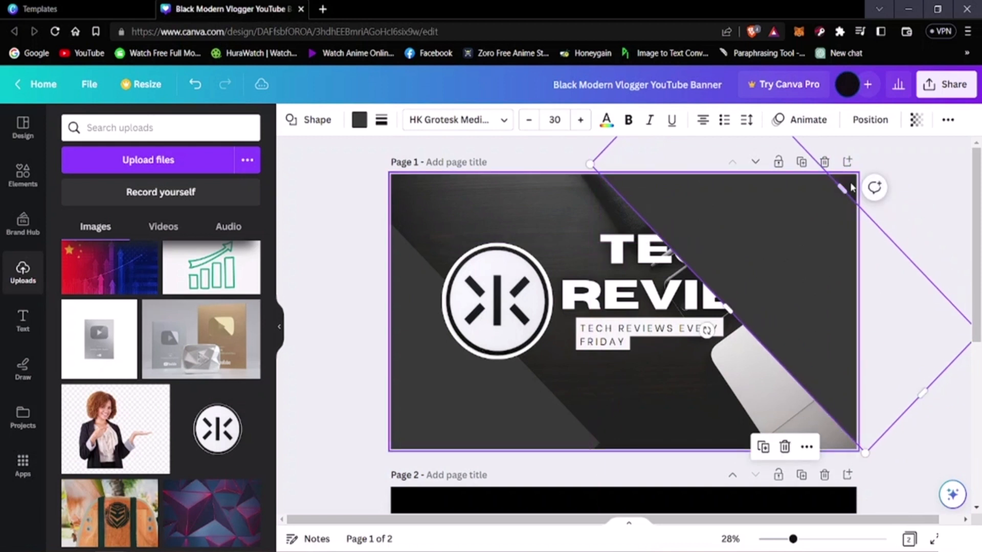
{"action": "left_click_drag", "start_coordinate": [843, 189], "coordinate": [884, 177]}
{"action": "left_click_drag", "start_coordinate": [803, 248], "coordinate": [467, 448]}
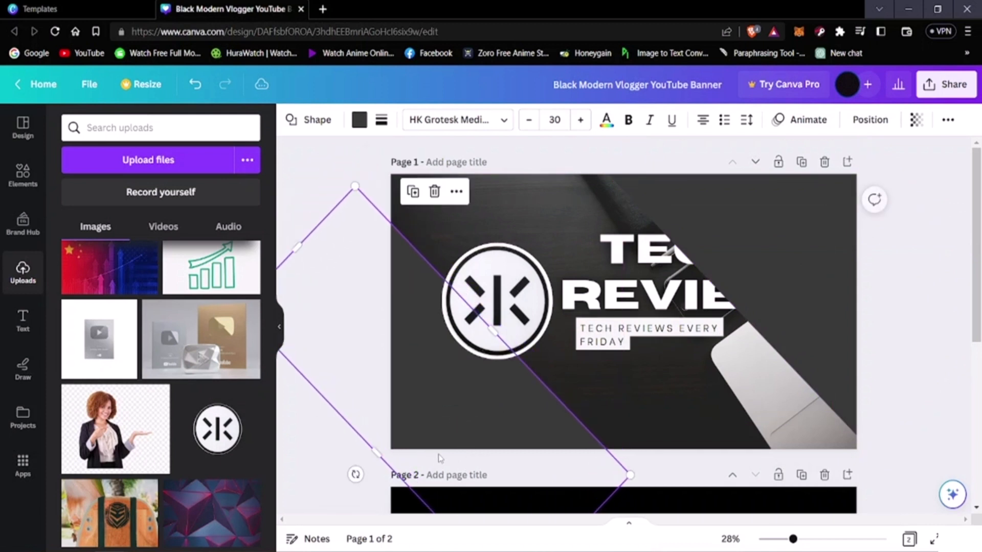
{"action": "left_click", "coordinate": [318, 476]}
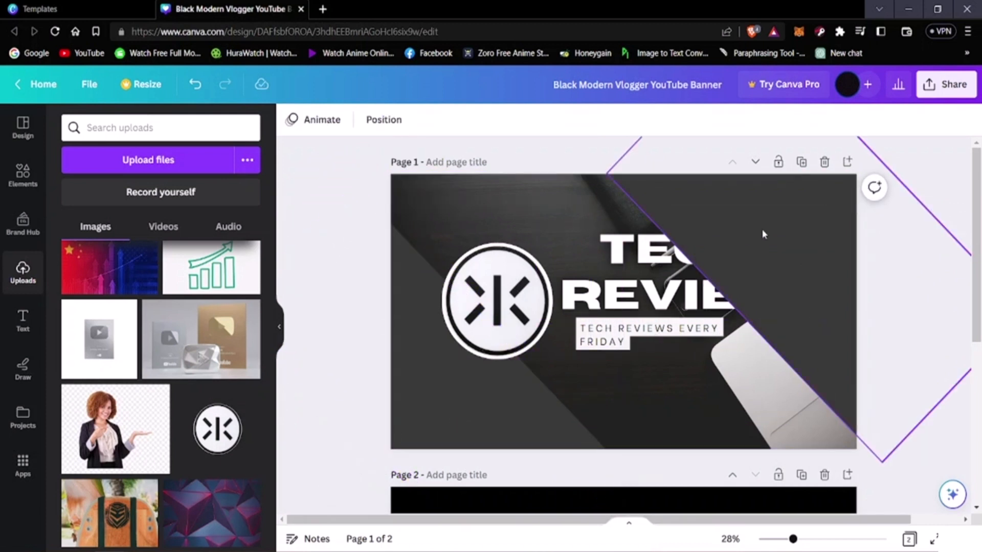
- Try sending the "TECH REVIEW" heading to the back of the layer order
{"action": "left_click", "coordinate": [675, 255]}
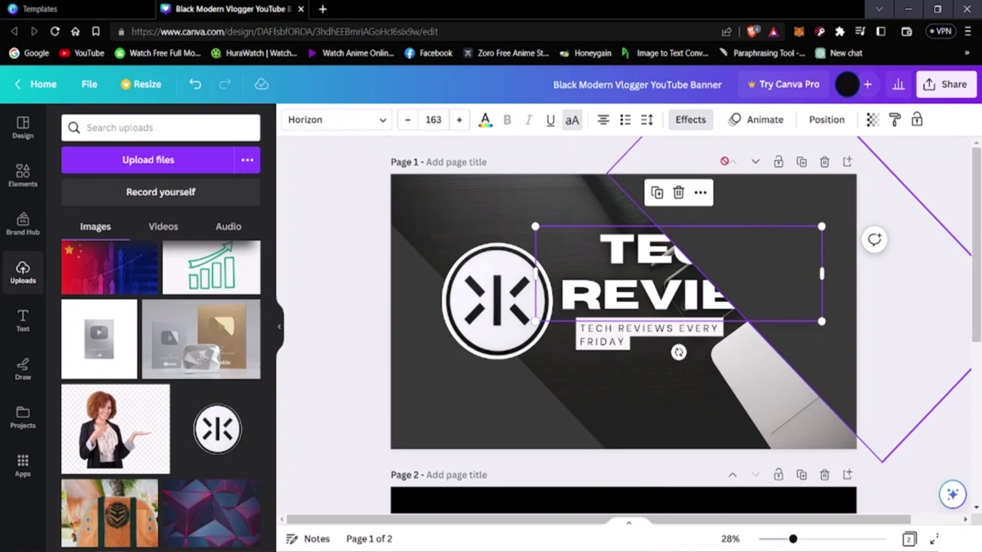
{"action": "left_click", "coordinate": [815, 120]}
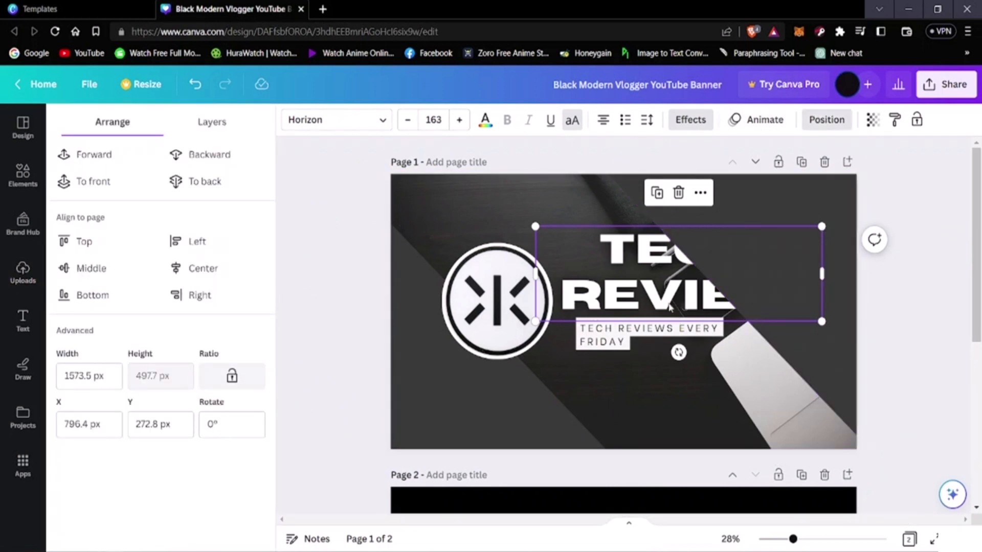
{"action": "left_click", "coordinate": [188, 179]}
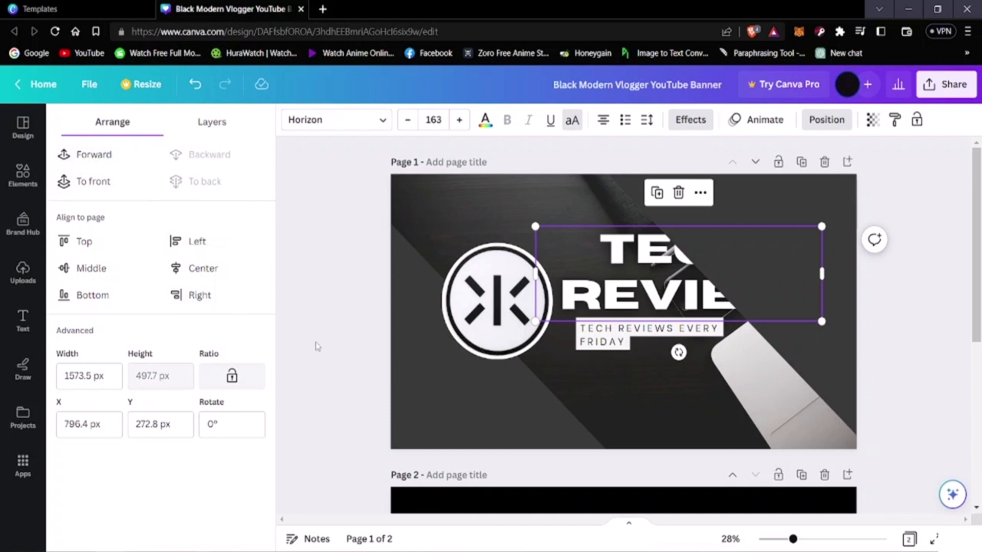
{"action": "left_click", "coordinate": [630, 307]}
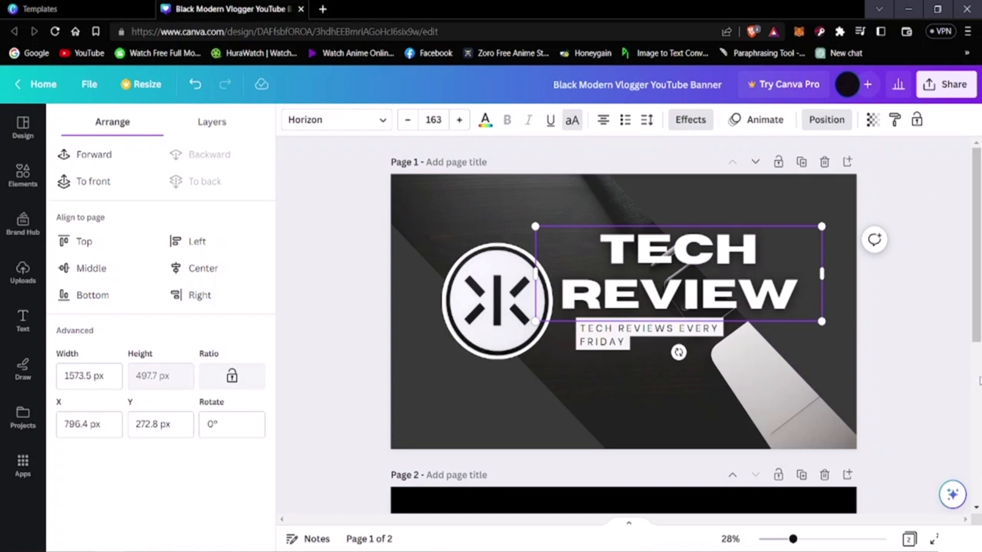
{"action": "left_click", "coordinate": [935, 220]}
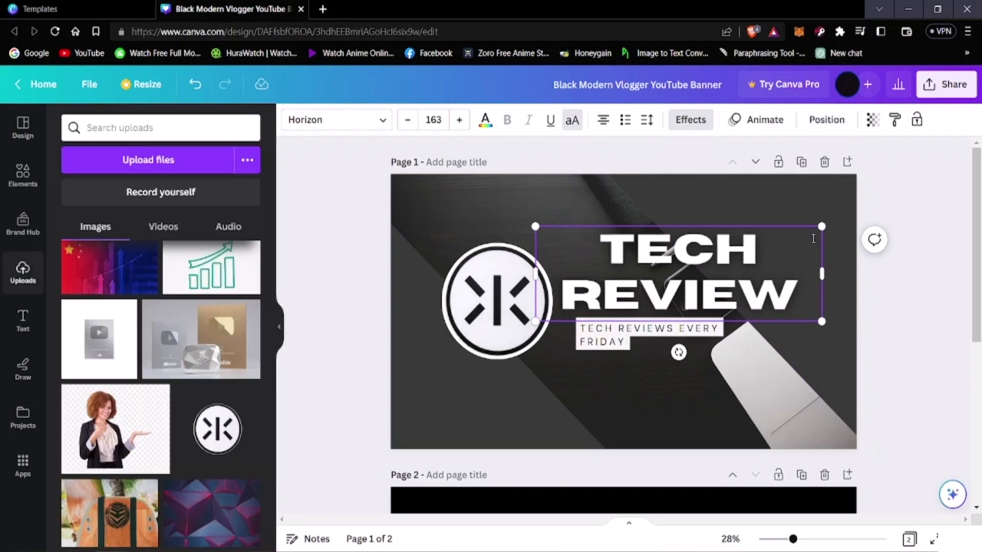
- Send the copied diagonal shape to the back, behind the heading, and set its transparency to 98
{"action": "left_click", "coordinate": [807, 210]}
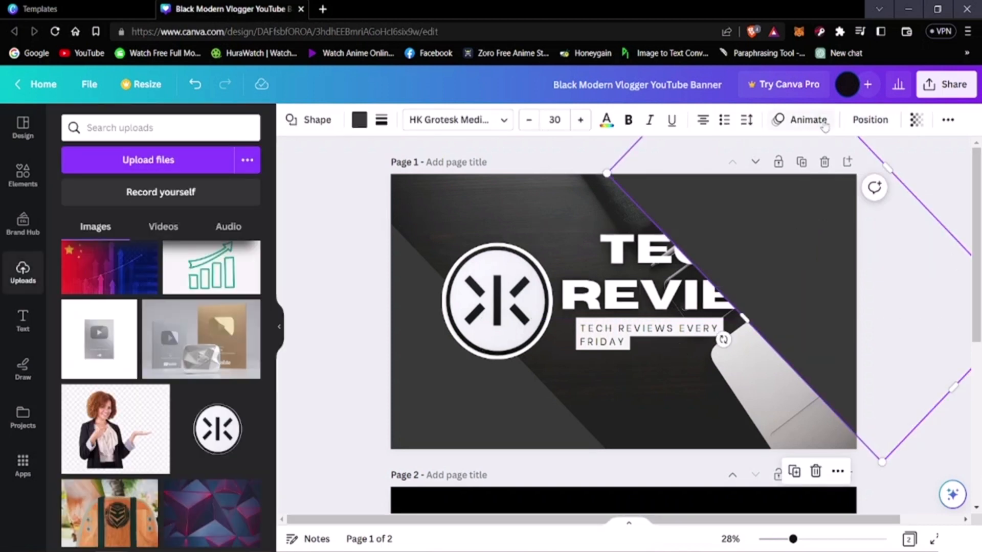
{"action": "left_click", "coordinate": [870, 121]}
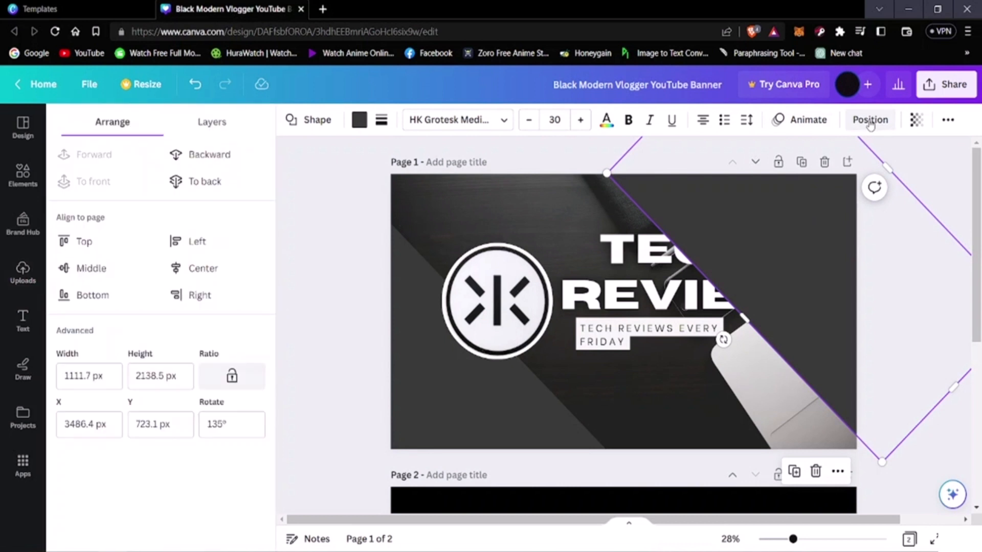
{"action": "left_click", "coordinate": [229, 159]}
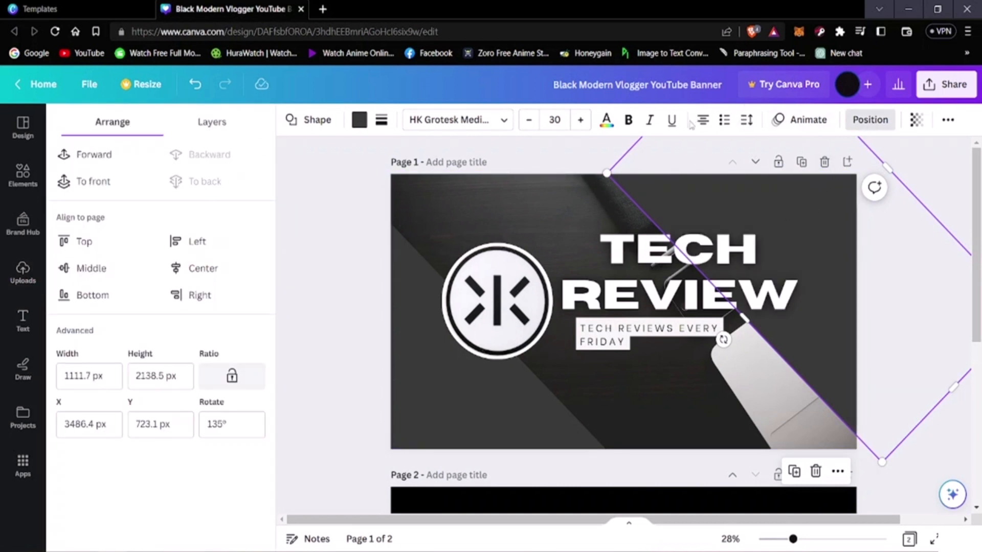
{"action": "left_click", "coordinate": [916, 120]}
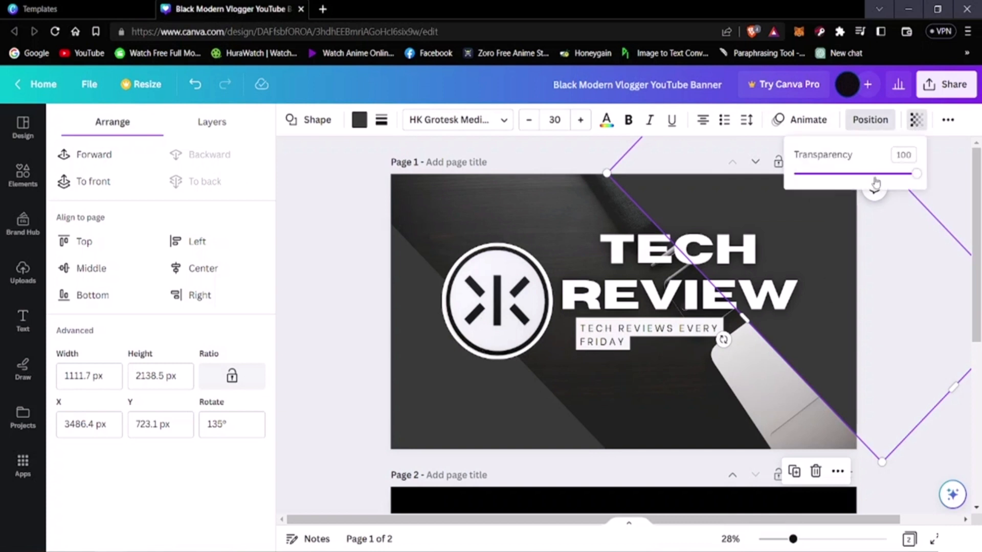
{"action": "left_click_drag", "start_coordinate": [910, 177], "coordinate": [918, 198]}
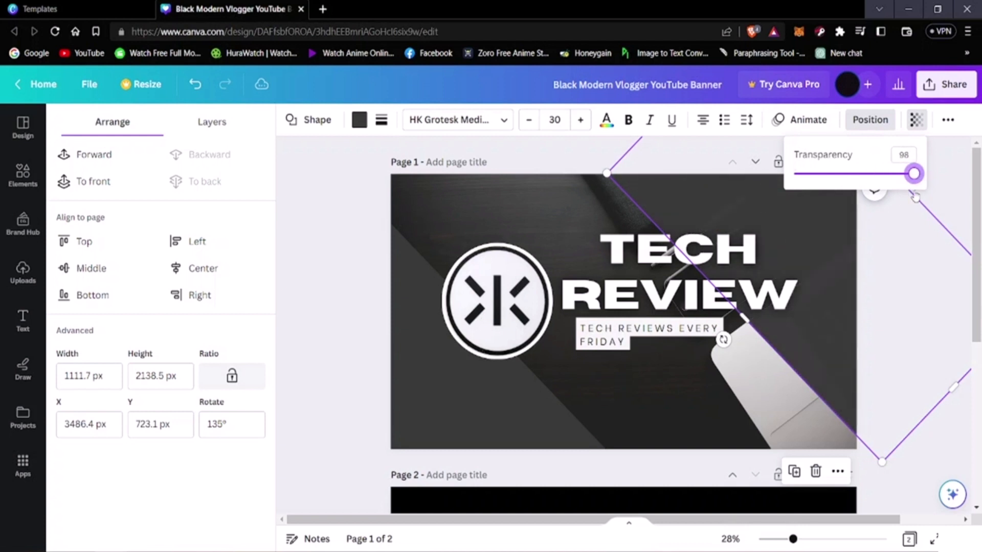
- Shift the copied shape down and left behind the texts and enlarge it to about 1333 by 2471 px
{"action": "left_click_drag", "start_coordinate": [830, 305], "coordinate": [758, 337]}
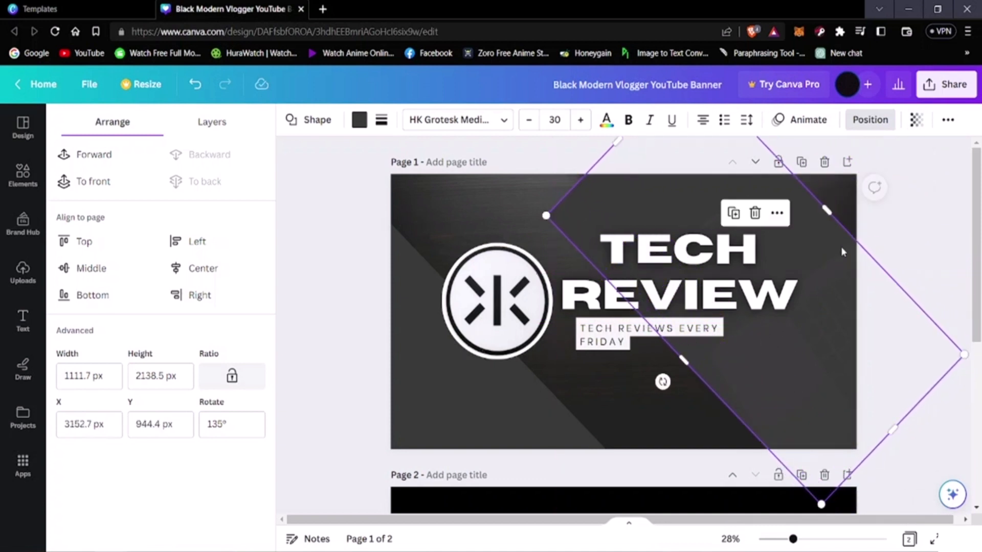
{"action": "left_click_drag", "start_coordinate": [827, 206], "coordinate": [855, 178]}
{"action": "left_click_drag", "start_coordinate": [831, 303], "coordinate": [813, 288]}
{"action": "left_click_drag", "start_coordinate": [887, 397], "coordinate": [902, 416]}
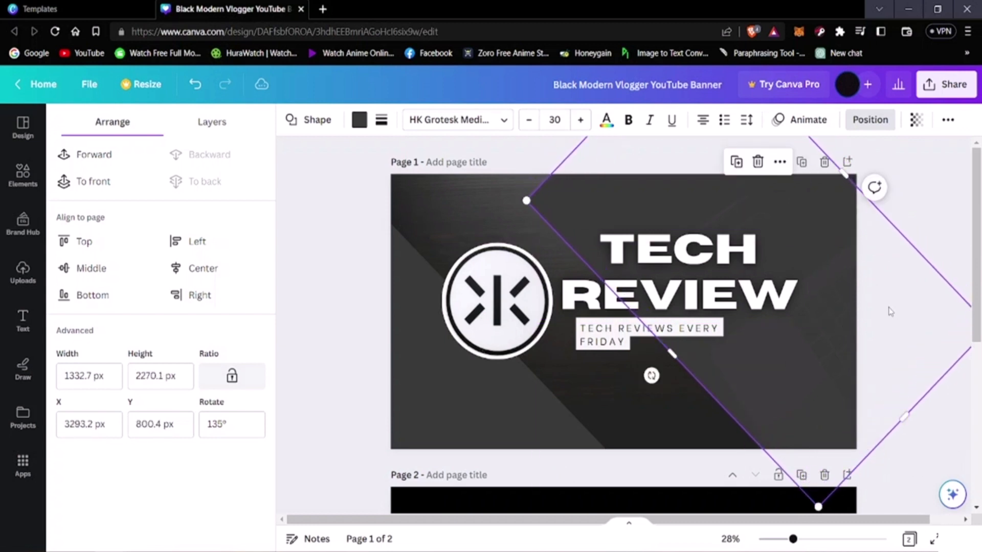
{"action": "mouse_move", "coordinate": [810, 340]}
{"action": "left_mouse_down"}
{"action": "mouse_move", "coordinate": [823, 317]}
{"action": "mouse_move", "coordinate": [808, 322]}
{"action": "mouse_move", "coordinate": [808, 334]}
{"action": "left_mouse_up"}
{"action": "left_click_drag", "start_coordinate": [905, 406], "coordinate": [918, 419]}
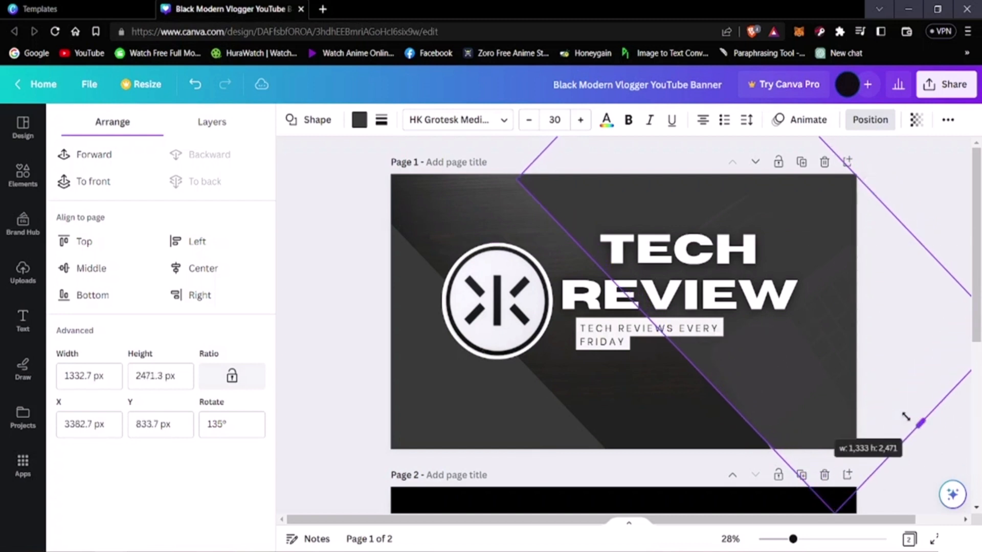
{"action": "left_click_drag", "start_coordinate": [835, 410], "coordinate": [818, 398]}
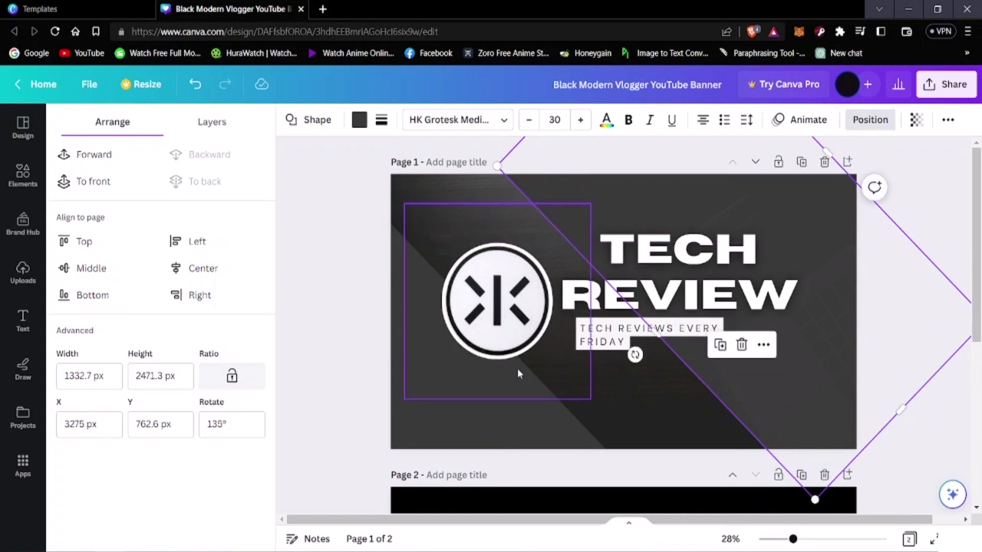
- Move the original diagonal shape further right behind the logo and enlarge it to about 1152 by 2377 px
{"action": "left_click_drag", "start_coordinate": [475, 407], "coordinate": [490, 406]}
{"action": "left_click_drag", "start_coordinate": [500, 387], "coordinate": [513, 414]}
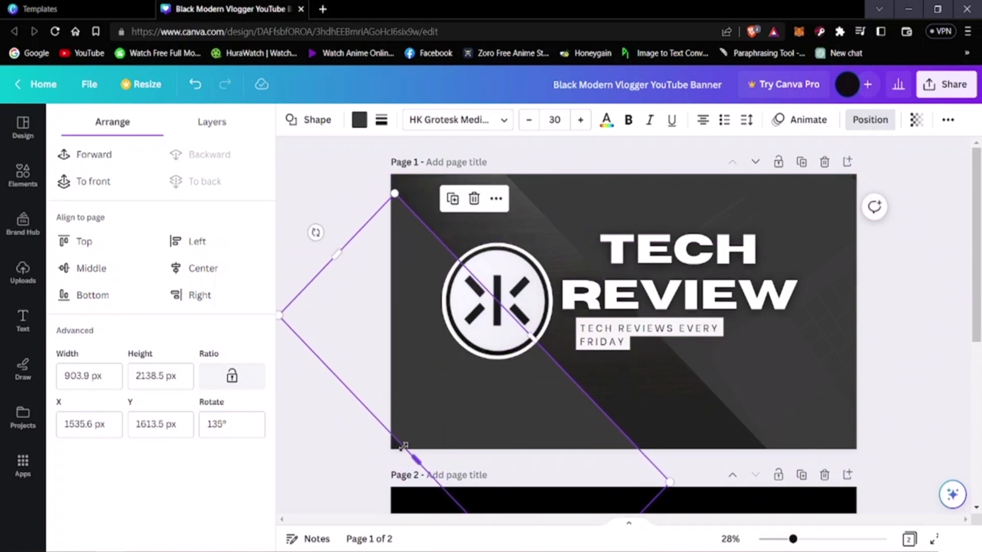
{"action": "left_click_drag", "start_coordinate": [414, 461], "coordinate": [400, 474]}
{"action": "left_click_drag", "start_coordinate": [482, 417], "coordinate": [473, 373]}
{"action": "left_click_drag", "start_coordinate": [395, 435], "coordinate": [370, 467]}
{"action": "left_click_drag", "start_coordinate": [486, 416], "coordinate": [519, 433]}
{"action": "left_click_drag", "start_coordinate": [336, 248], "coordinate": [303, 218]}
{"action": "left_click_drag", "start_coordinate": [537, 303], "coordinate": [531, 300]}
{"action": "left_click_drag", "start_coordinate": [562, 411], "coordinate": [569, 434]}
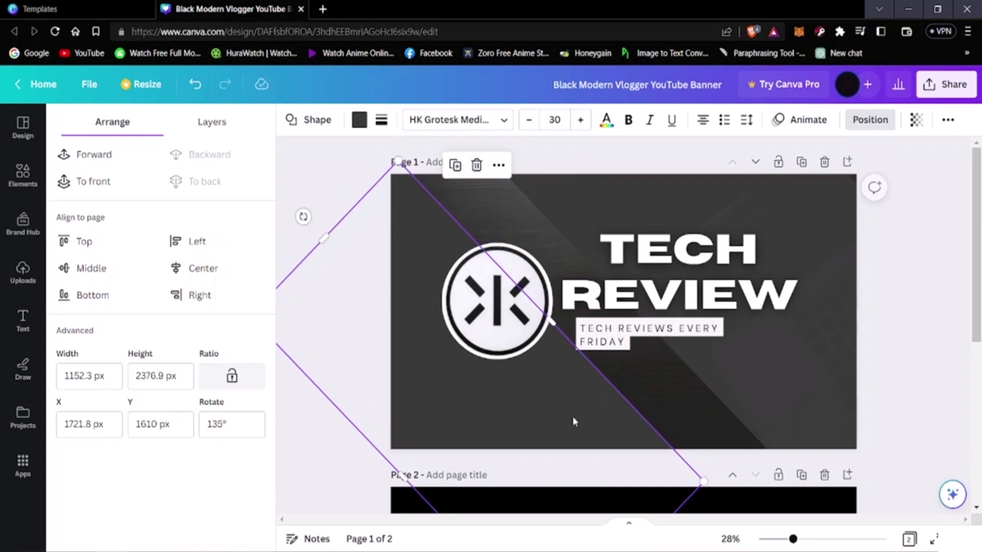
{"action": "left_click", "coordinate": [921, 299]}
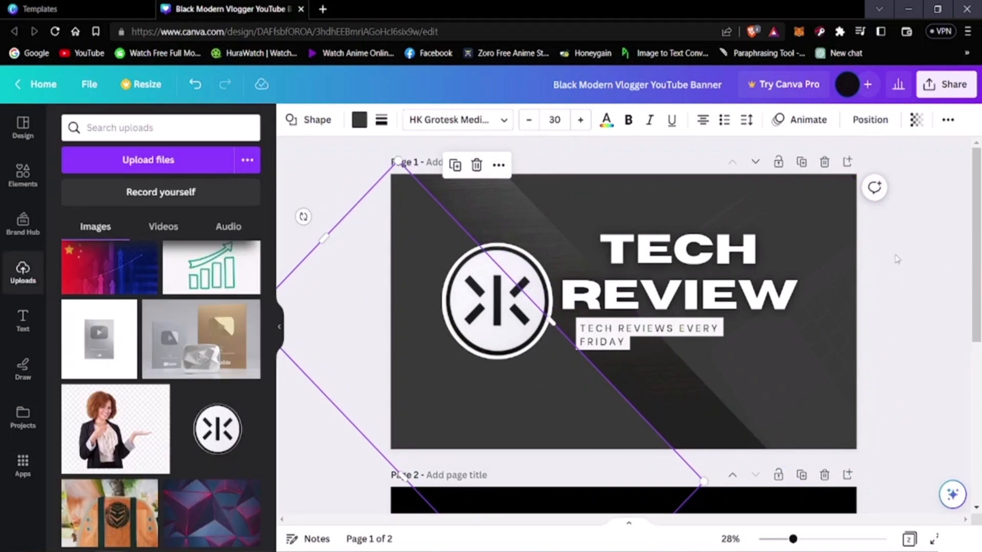
{"action": "left_click", "coordinate": [929, 150]}
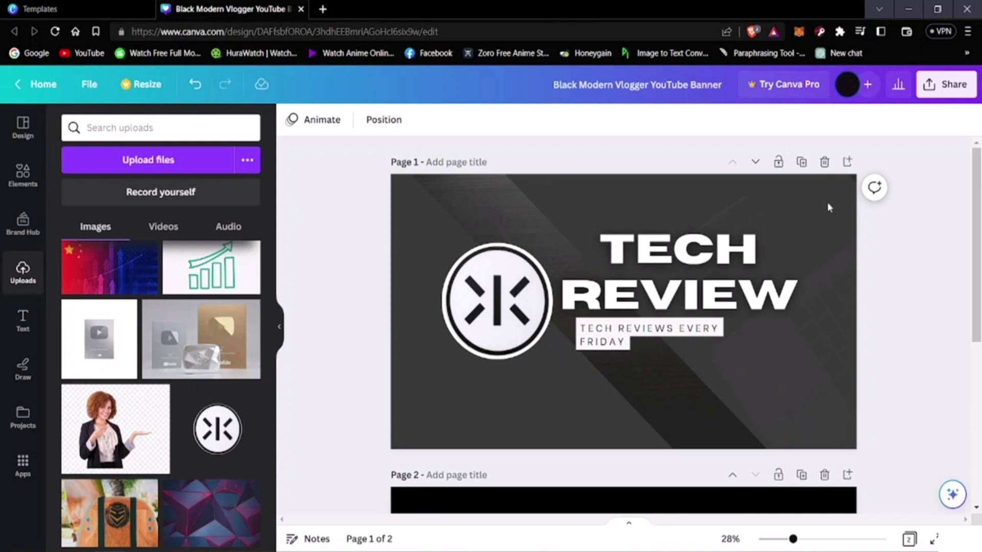
- Widen the diagonal shape behind the heading slightly, extending it further past the banner's upper-right corner
{"action": "left_click", "coordinate": [834, 277]}
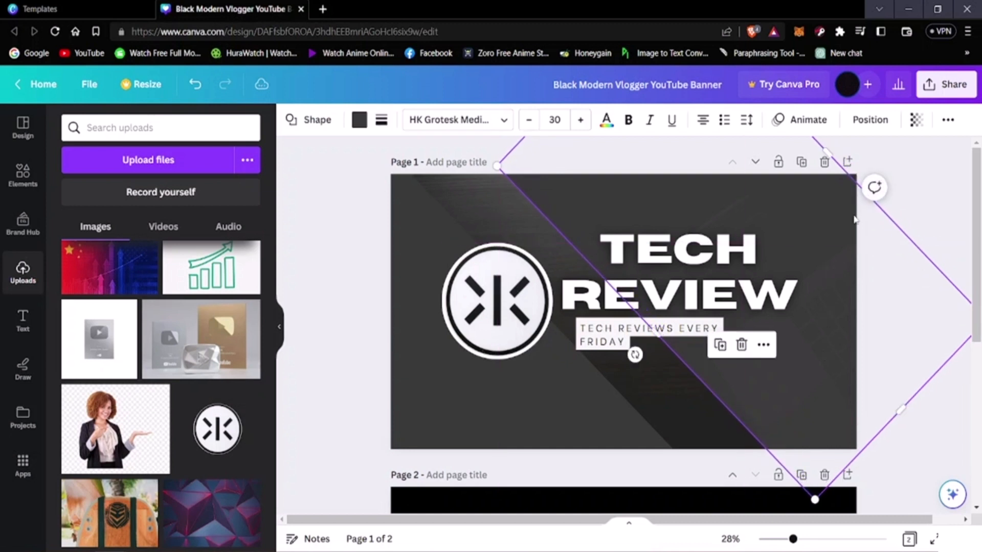
{"action": "left_click_drag", "start_coordinate": [828, 149], "coordinate": [835, 143]}
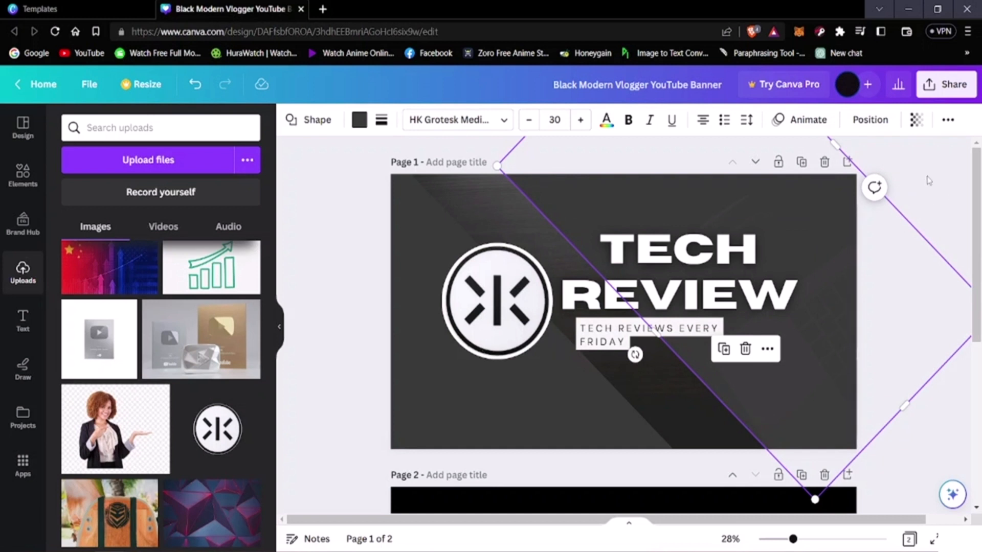
- Search the elements library for "subscribe button"
{"action": "left_click", "coordinate": [518, 389]}
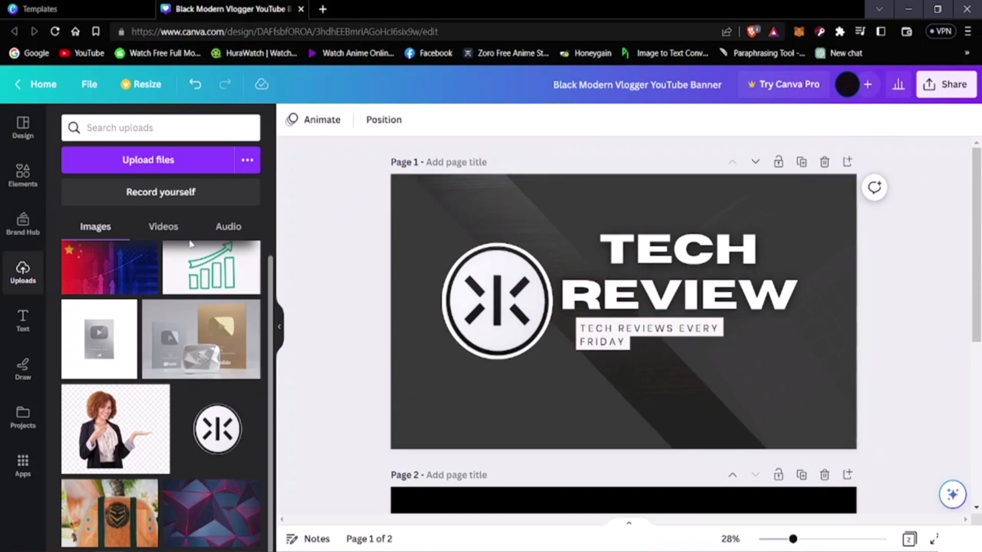
{"action": "left_click", "coordinate": [22, 176]}
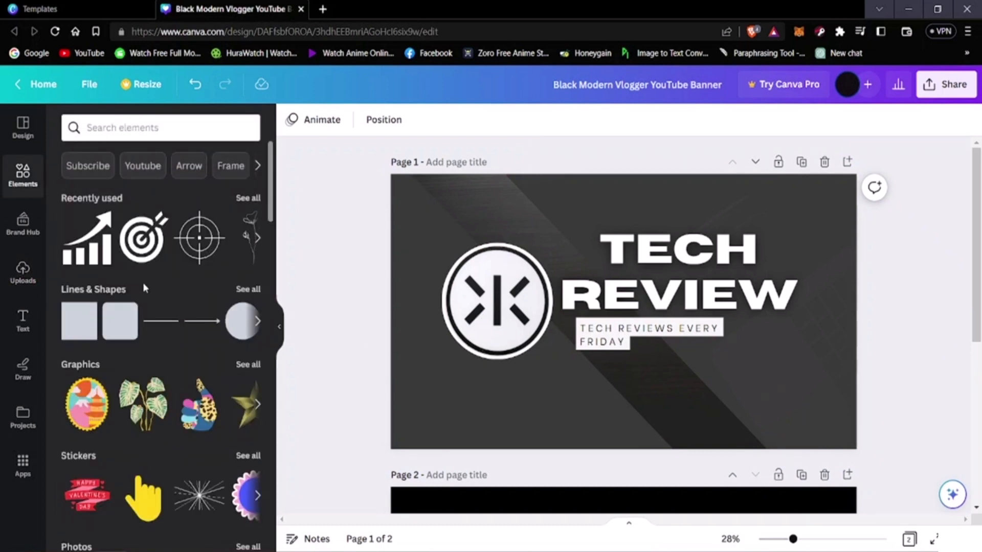
{"action": "scroll", "coordinate": [127, 263], "scroll_direction": "down", "scroll_amount": 8}
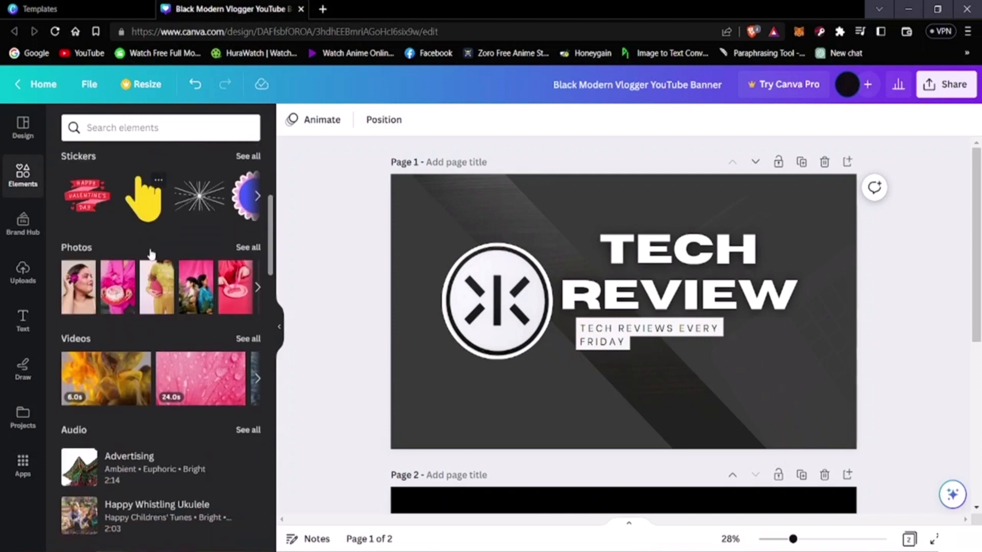
{"action": "scroll", "coordinate": [128, 263], "scroll_direction": "up", "scroll_amount": 7}
{"action": "scroll", "coordinate": [127, 263], "scroll_direction": "up", "scroll_amount": 1}
{"action": "left_click", "coordinate": [153, 125]}
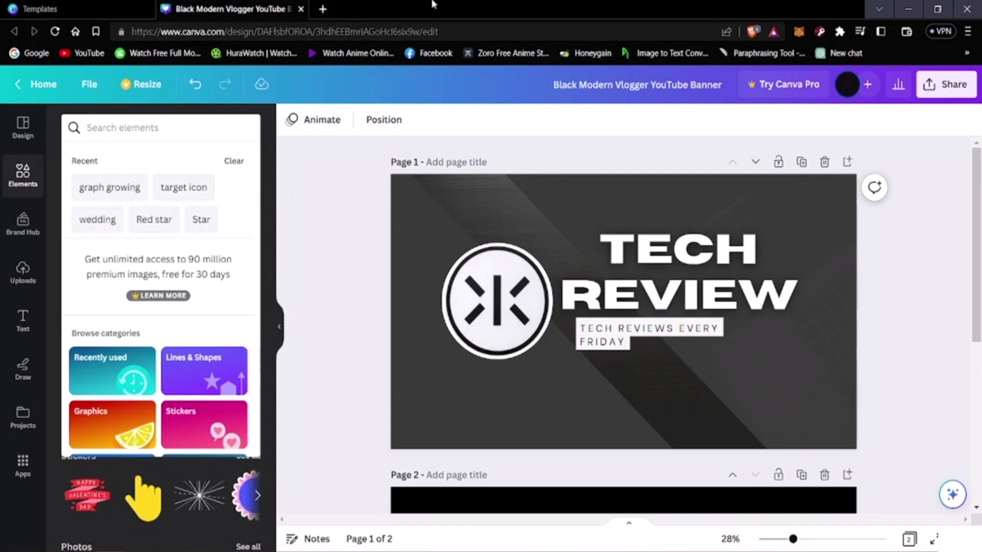
{"action": "type", "text": "su"}
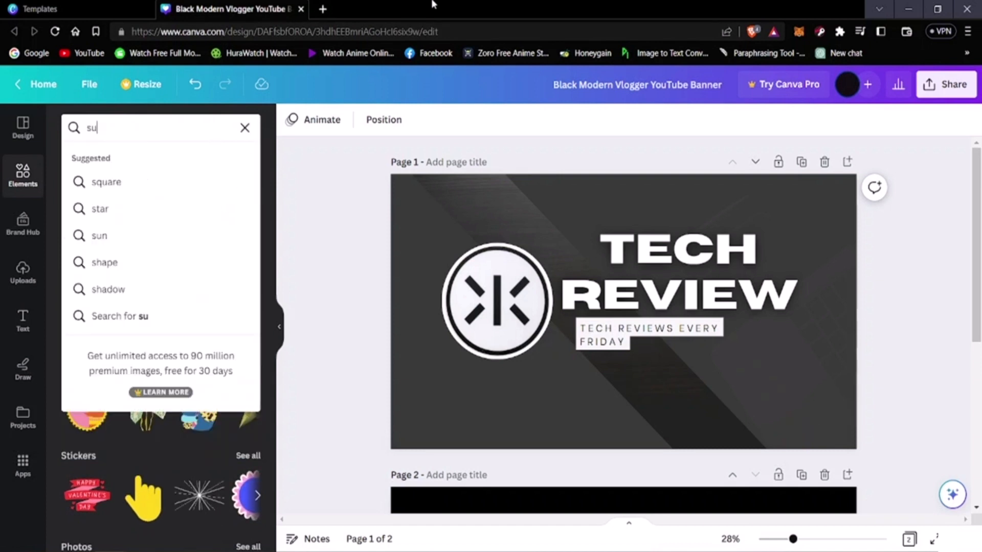
{"action": "type", "text": "bscrib"}
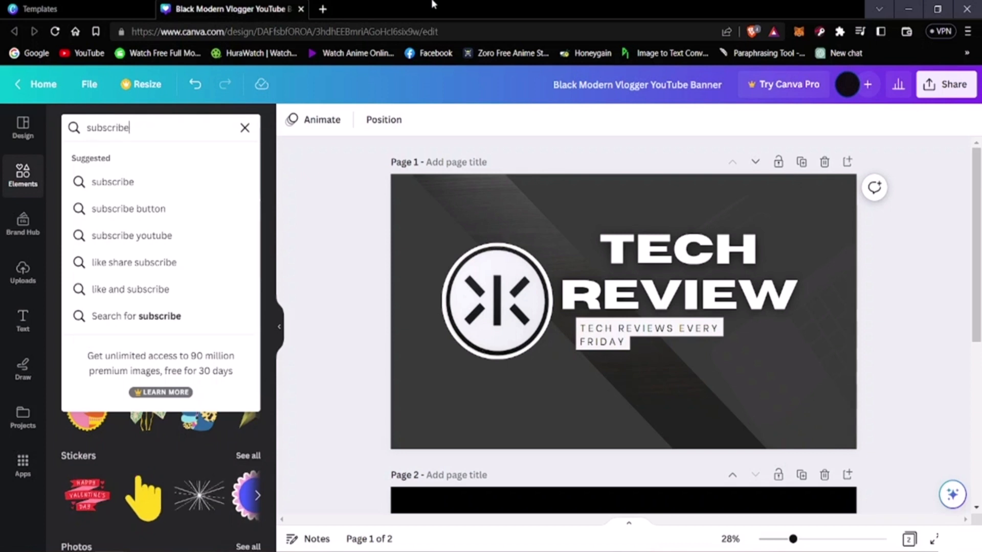
{"action": "type", "text": "e"}
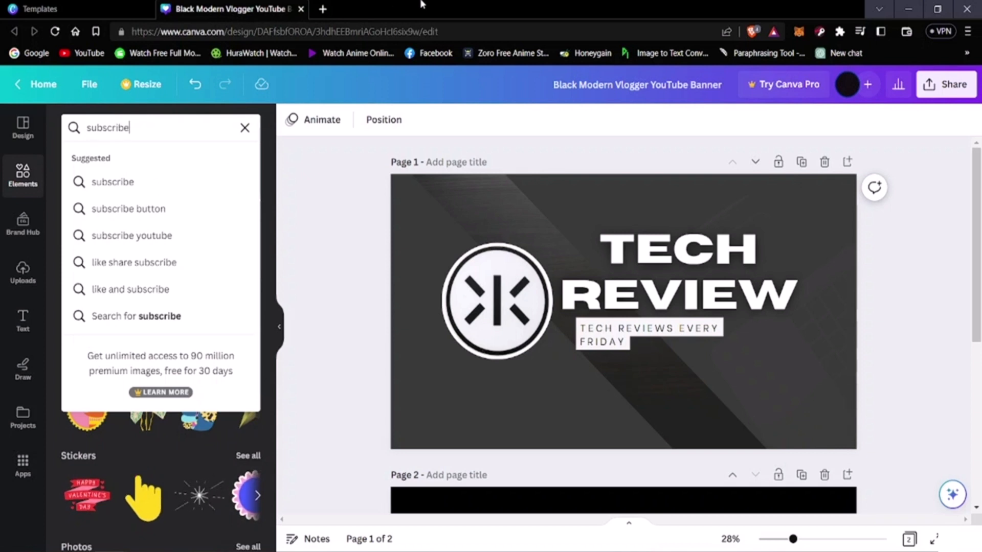
{"action": "left_click", "coordinate": [187, 208]}
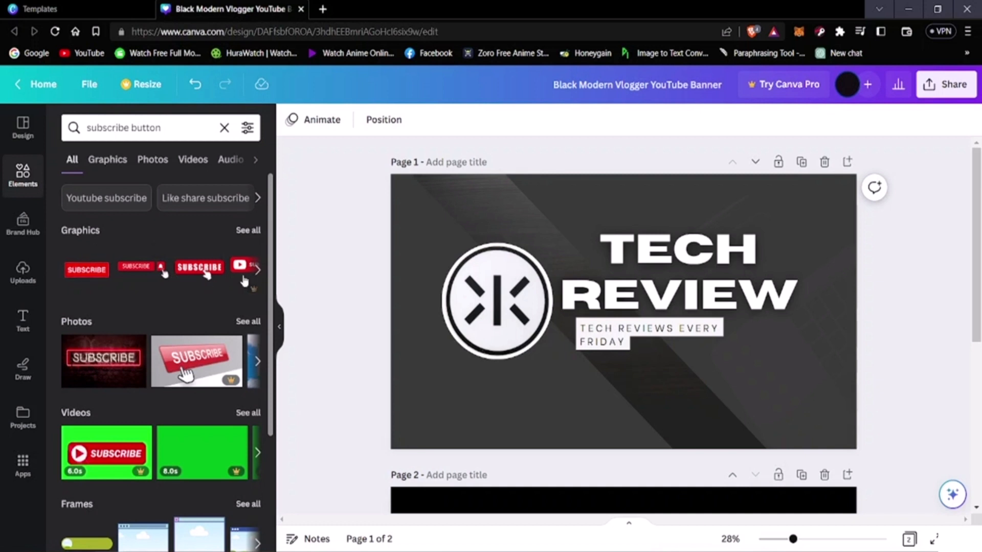
- Insert the red SUBSCRIBE graphic with the bell and hand cursor, and shrink it into the empty area below the tagline on page 1
{"action": "left_click", "coordinate": [258, 273]}
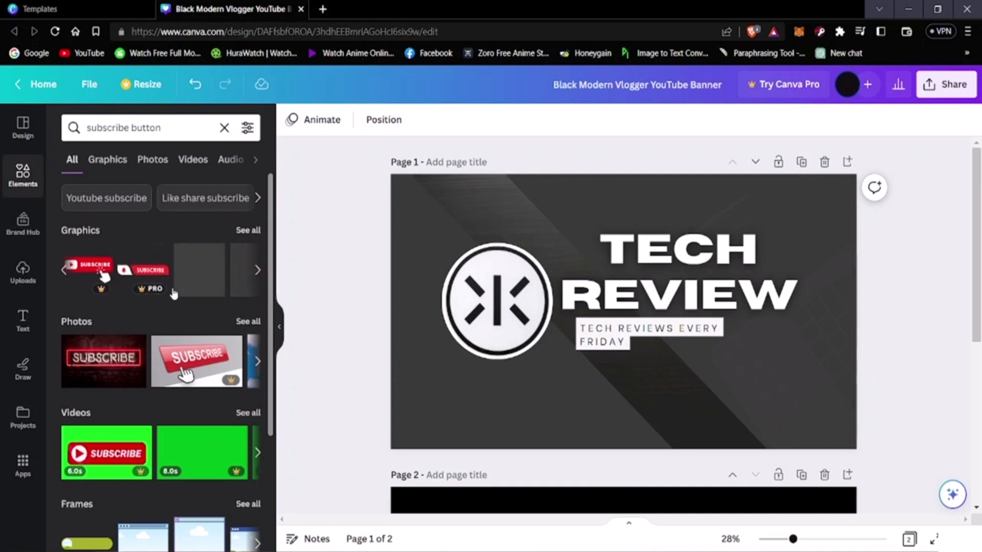
{"action": "left_click", "coordinate": [258, 279]}
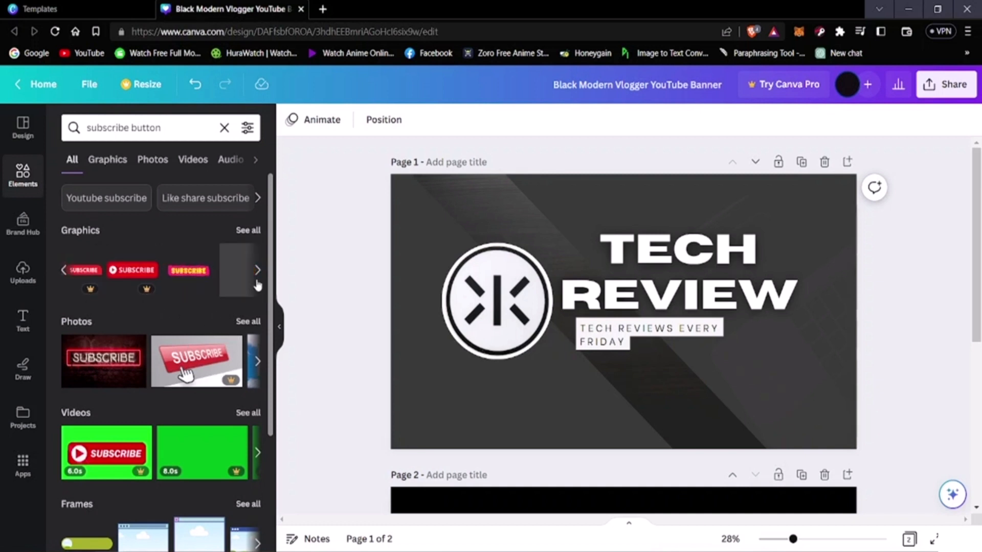
{"action": "left_click", "coordinate": [65, 273]}
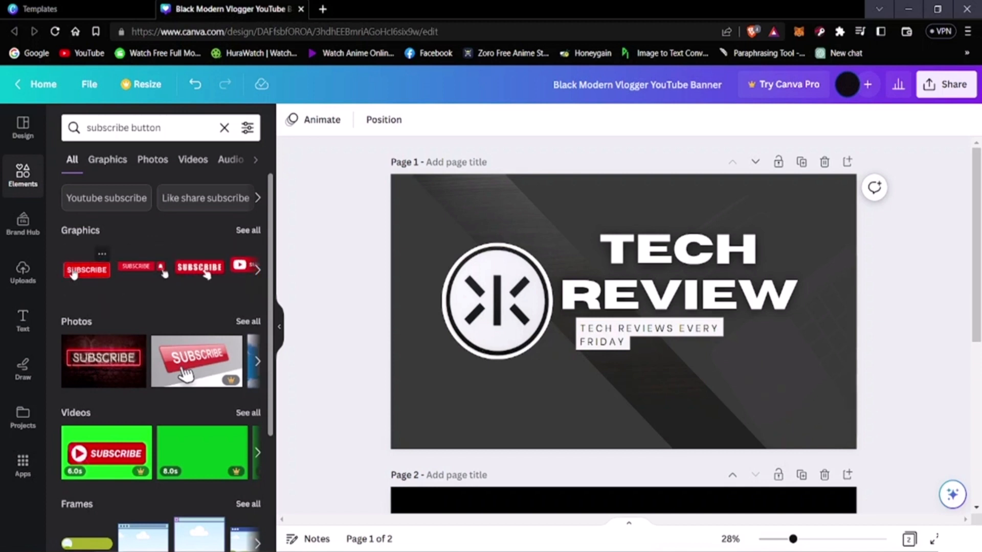
{"action": "left_click", "coordinate": [258, 272]}
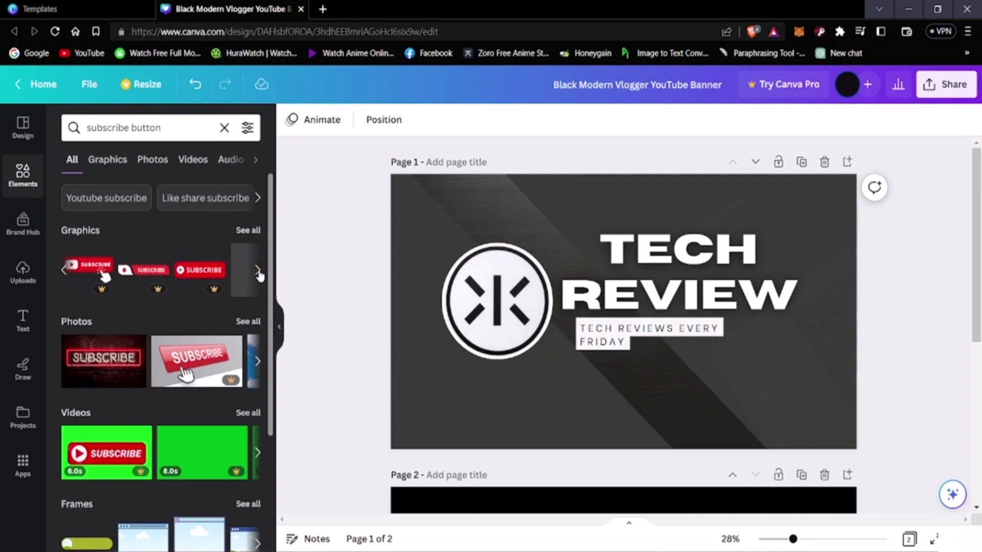
{"action": "left_click", "coordinate": [60, 272]}
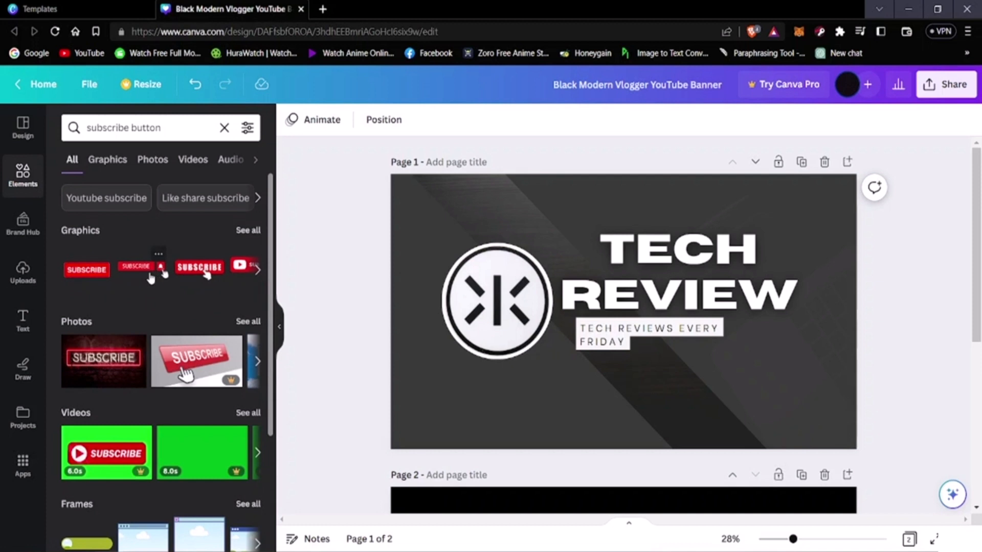
{"action": "left_click", "coordinate": [149, 279]}
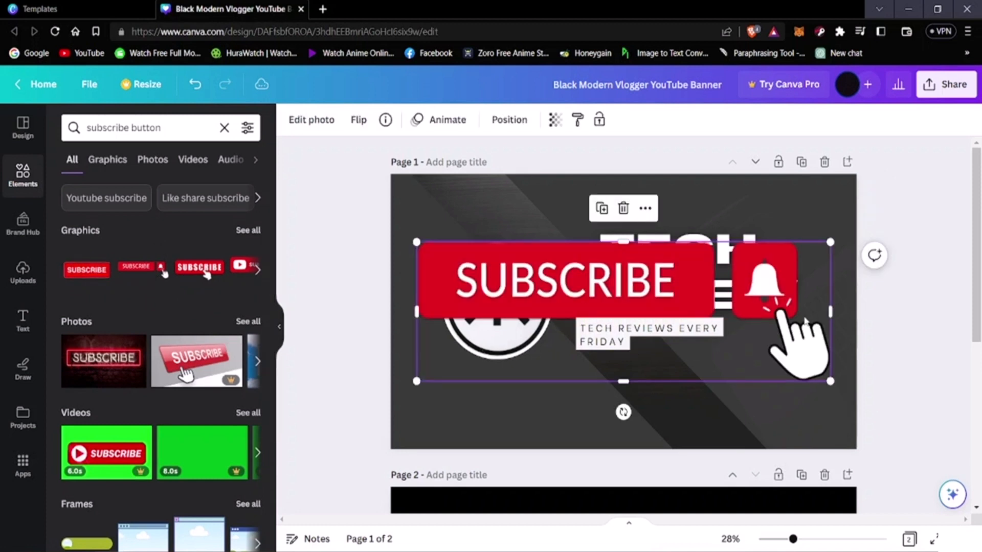
{"action": "left_click_drag", "start_coordinate": [831, 305], "coordinate": [831, 325]}
{"action": "left_click_drag", "start_coordinate": [830, 242], "coordinate": [571, 417]}
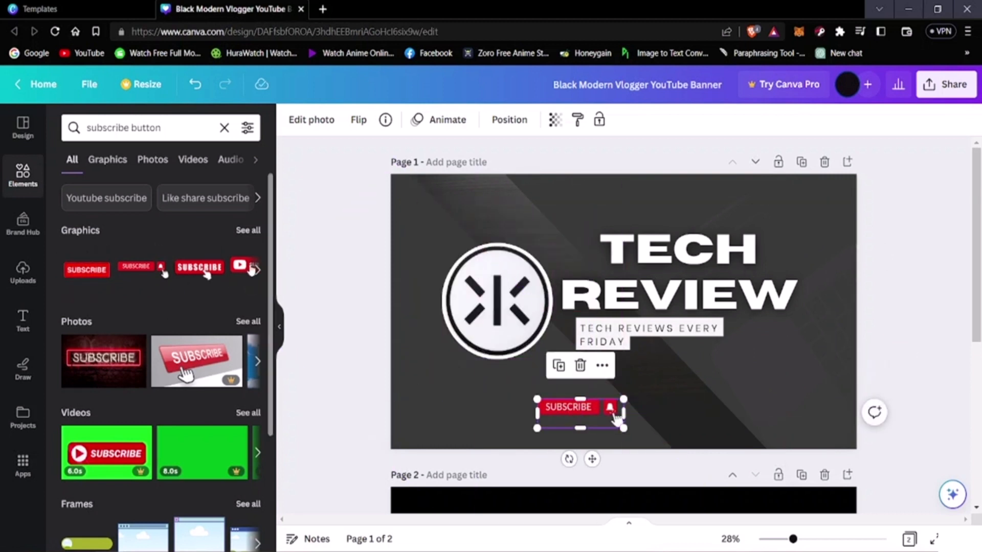
- Move the SUBSCRIBE graphic to the banner's upper-right corner, slightly inset from the edges
{"action": "left_click", "coordinate": [247, 271]}
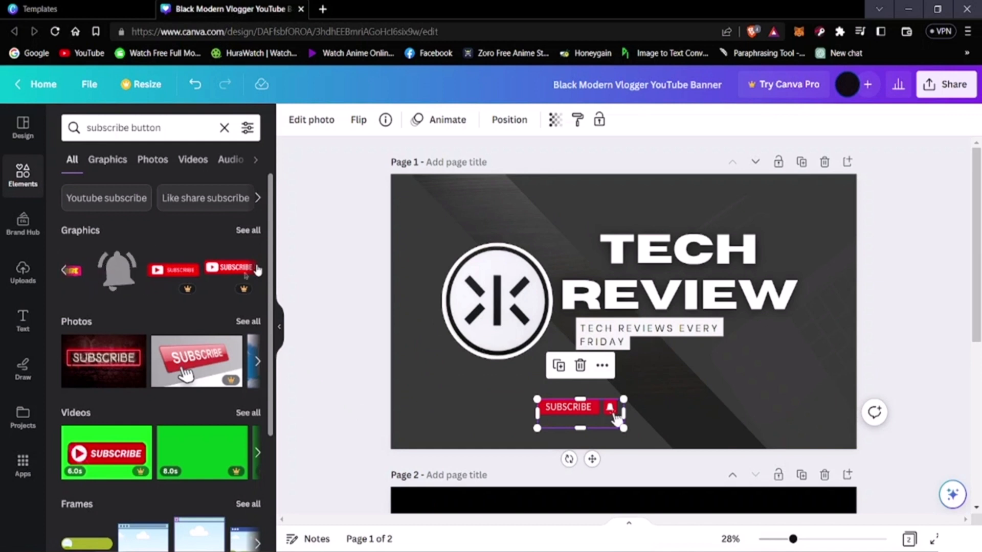
{"action": "left_click", "coordinate": [65, 273]}
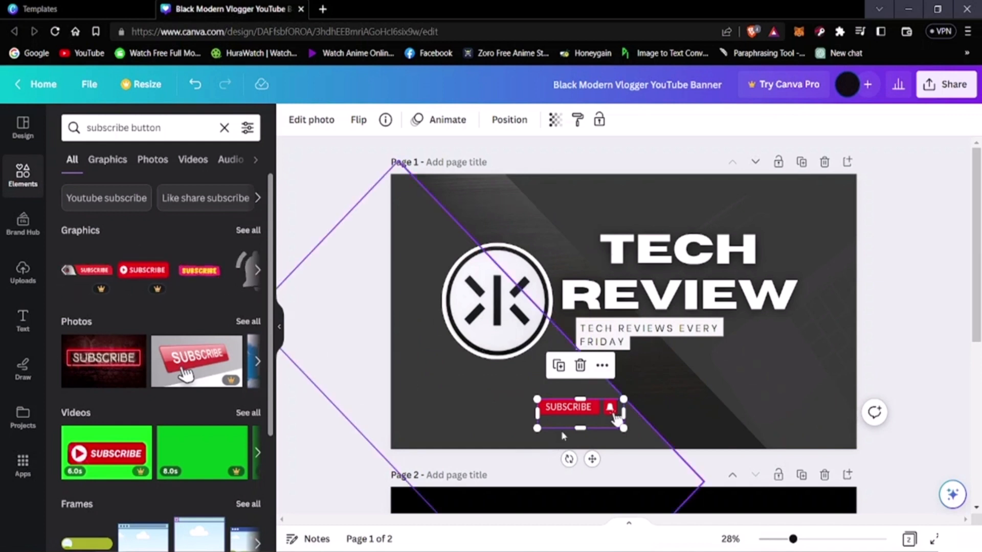
{"action": "left_click_drag", "start_coordinate": [582, 427], "coordinate": [792, 193]}
{"action": "left_click", "coordinate": [931, 165]}
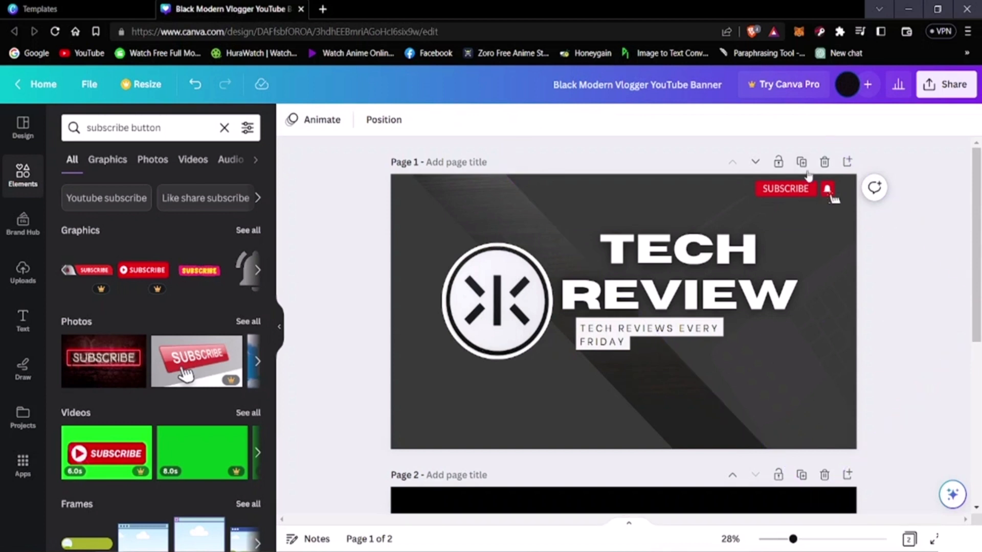
{"action": "left_click_drag", "start_coordinate": [832, 198], "coordinate": [790, 192]}
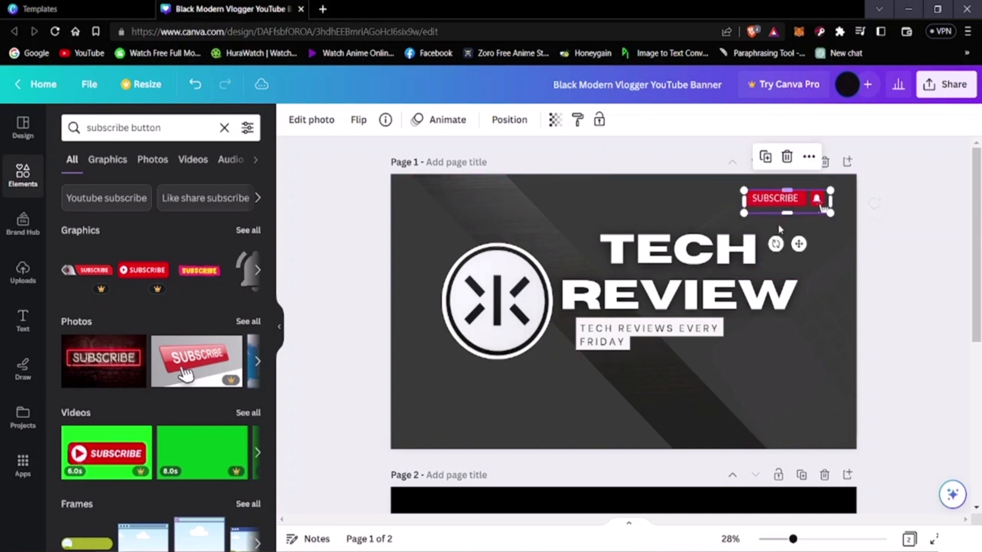
{"action": "left_click", "coordinate": [929, 194]}
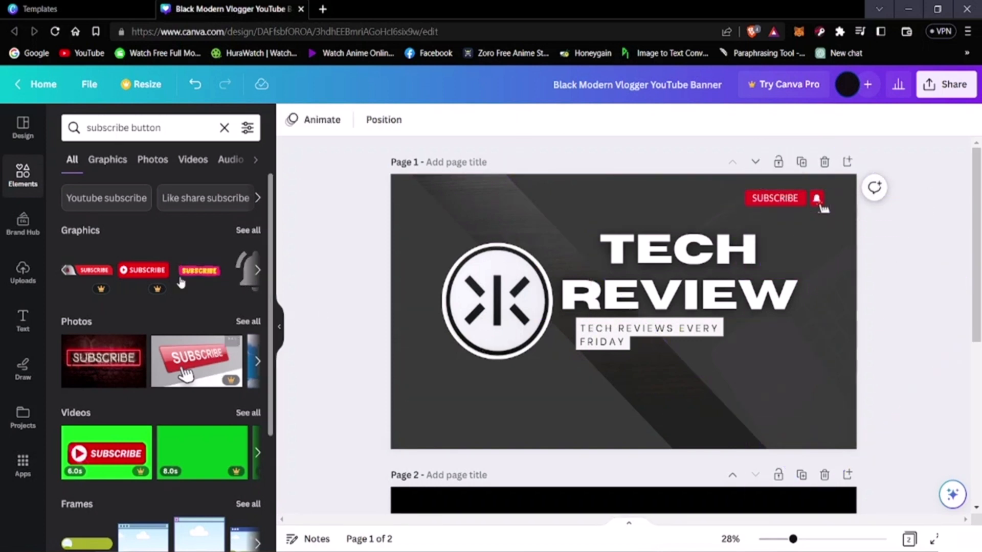
- Insert the animated grey bell, shrink it, and place it below the SUBSCRIBE graphic near the banner's right edge
{"action": "left_click", "coordinate": [257, 271]}
{"action": "left_click", "coordinate": [90, 271]}
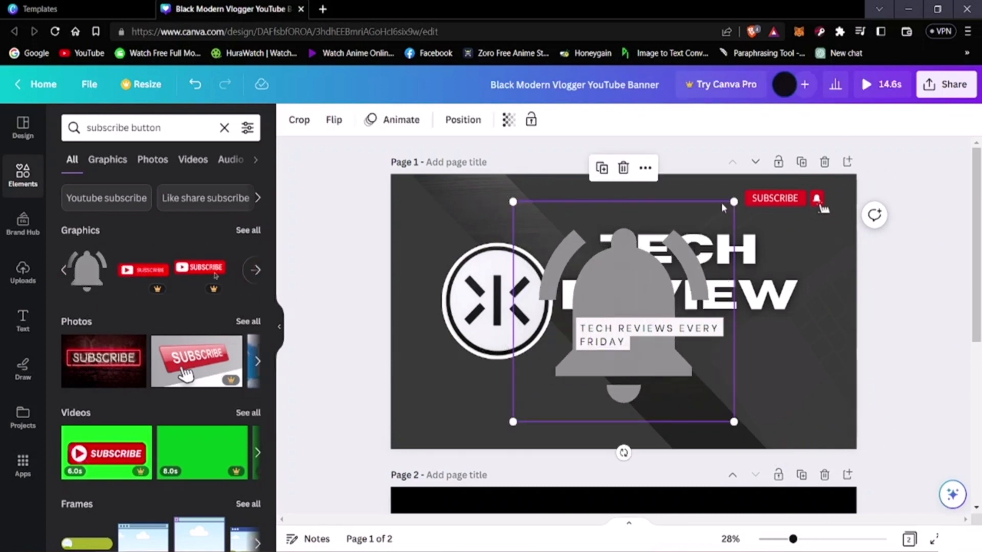
{"action": "left_click_drag", "start_coordinate": [732, 202], "coordinate": [521, 335]}
{"action": "left_click_drag", "start_coordinate": [539, 404], "coordinate": [831, 254]}
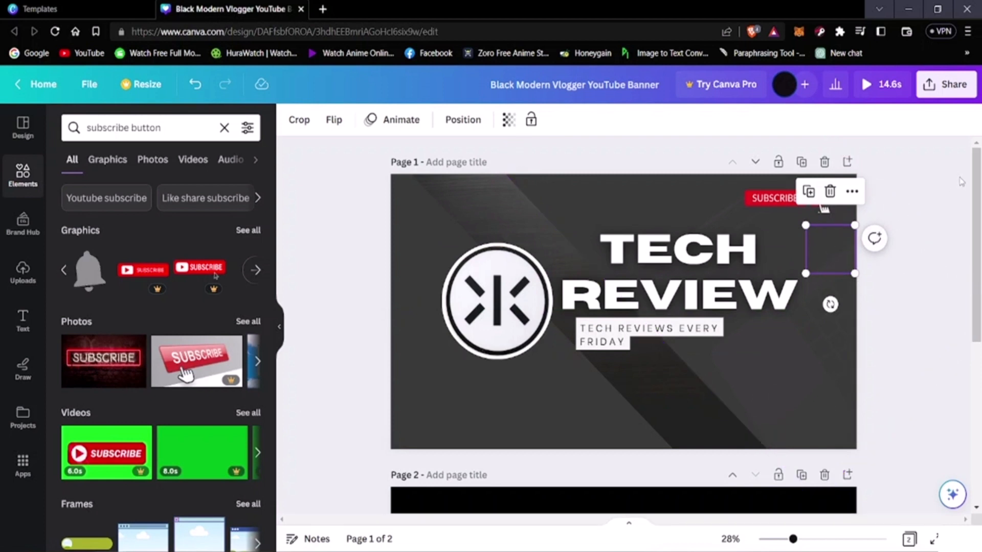
{"action": "left_click", "coordinate": [829, 317]}
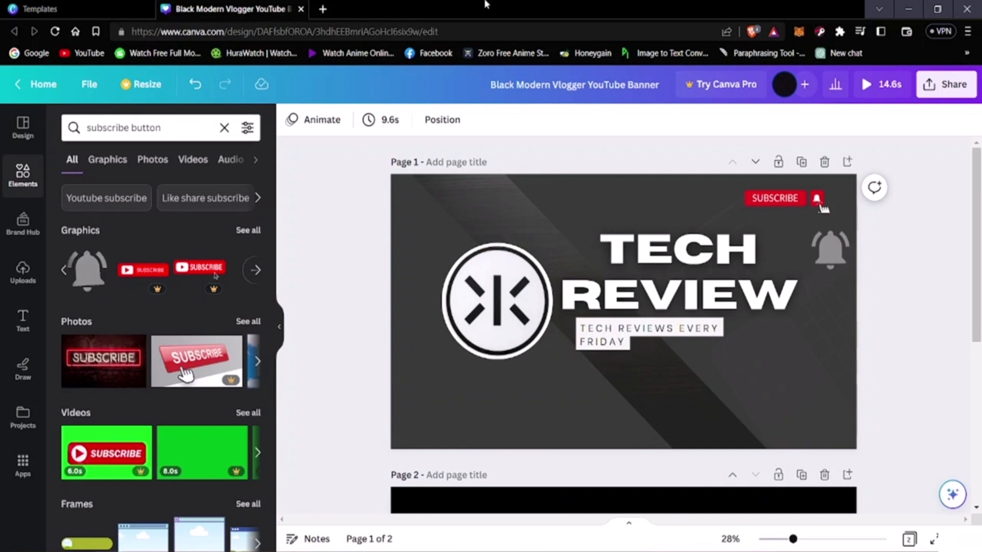
- Search the elements library for "facebook icon"
{"action": "left_click", "coordinate": [186, 128]}
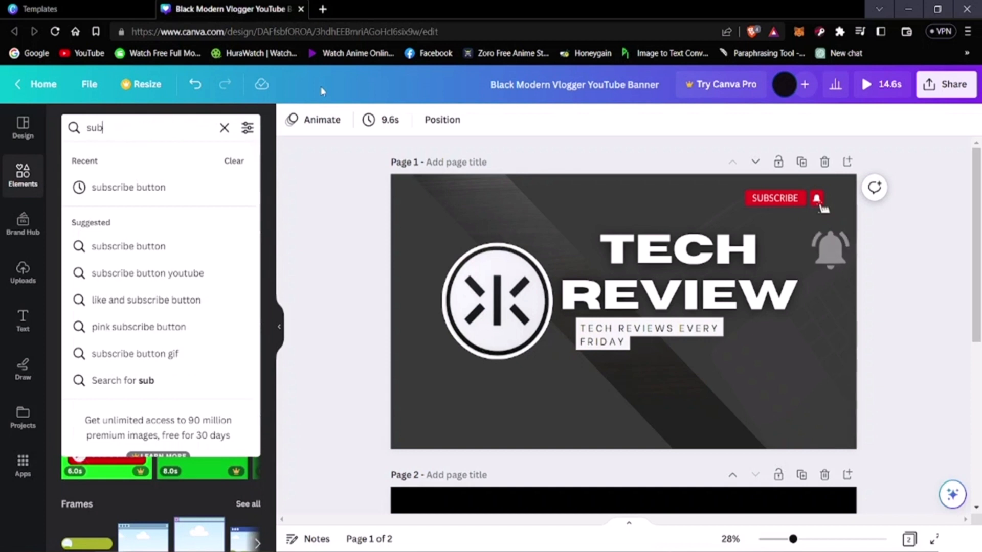
{"action": "key", "text": "BackSpace"}
{"action": "key", "text": "BackSpace"}
{"action": "key", "text": "BackSpace"}
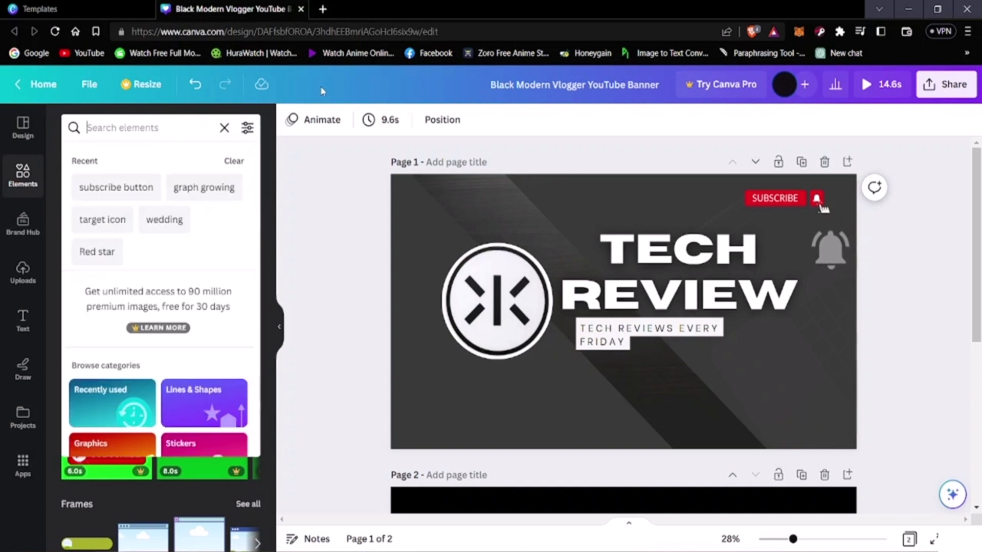
{"action": "type", "text": "fac"}
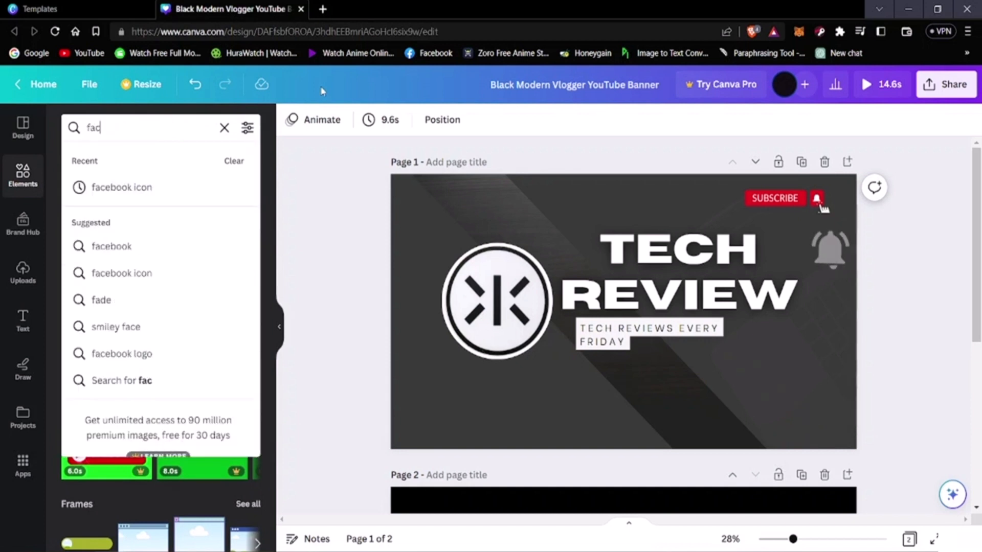
{"action": "type", "text": "ebook"}
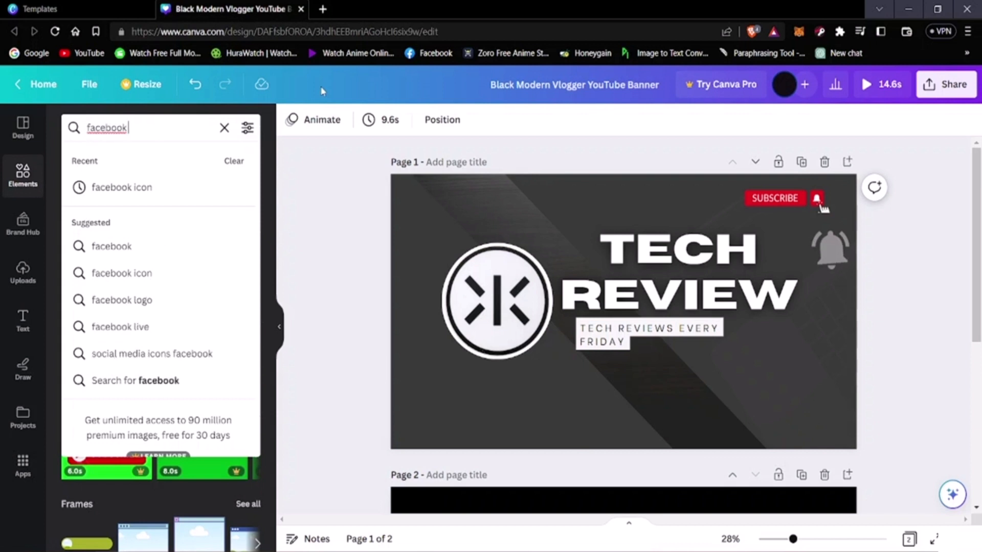
{"action": "left_click", "coordinate": [184, 189]}
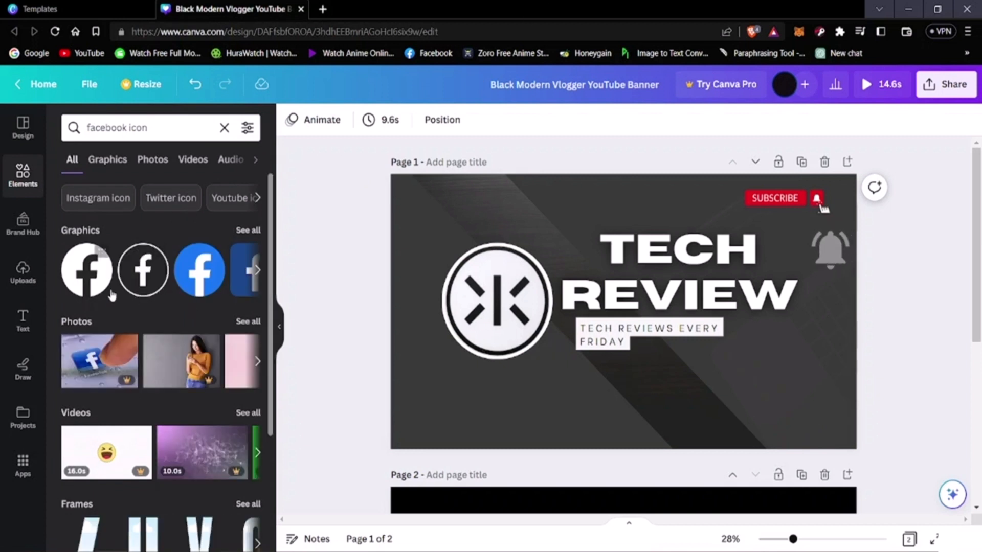
- Insert the outlined circular Facebook icon, shrink it, and place it in the lower part of the banner, below and right of the tagline
{"action": "left_click", "coordinate": [257, 270]}
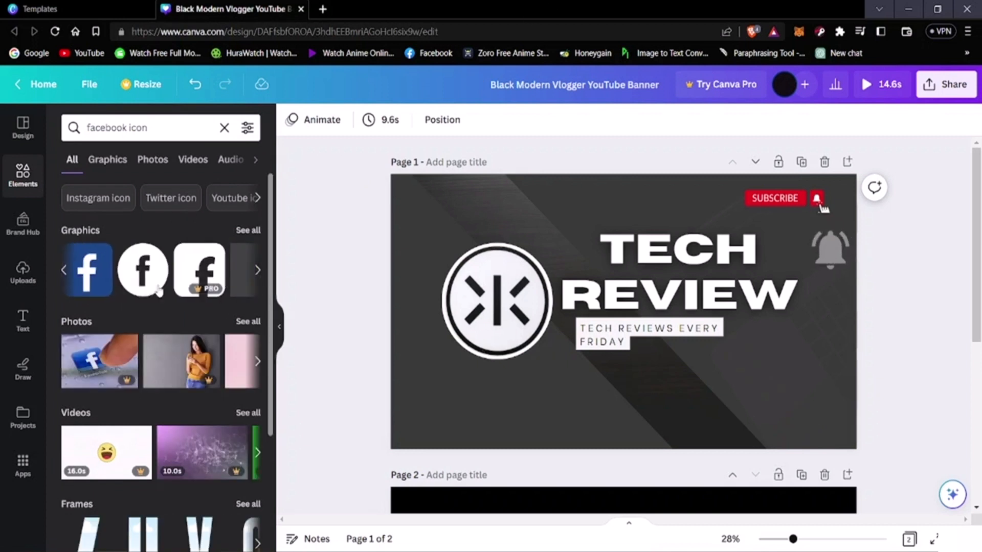
{"action": "left_click", "coordinate": [64, 271]}
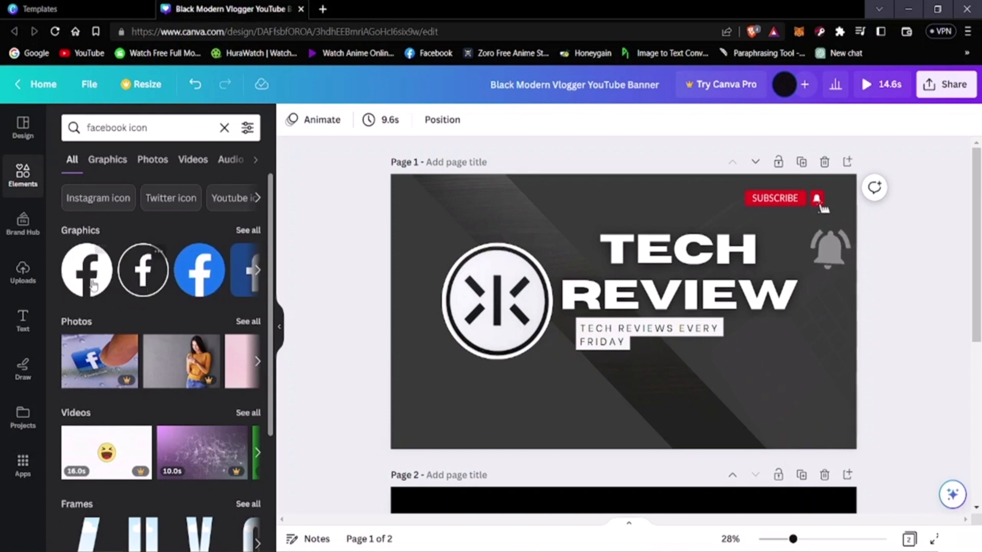
{"action": "left_click", "coordinate": [257, 271]}
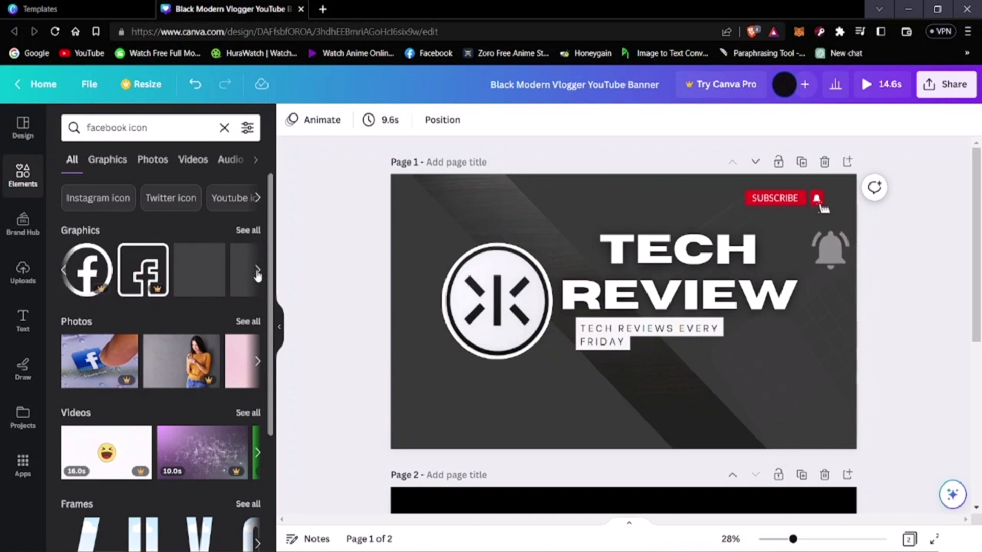
{"action": "left_click", "coordinate": [64, 273]}
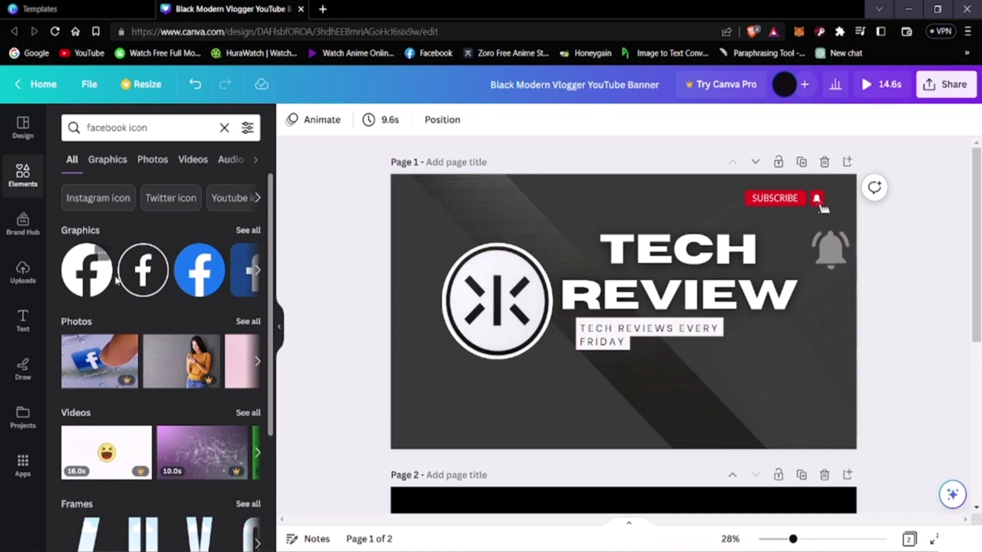
{"action": "left_click", "coordinate": [132, 284]}
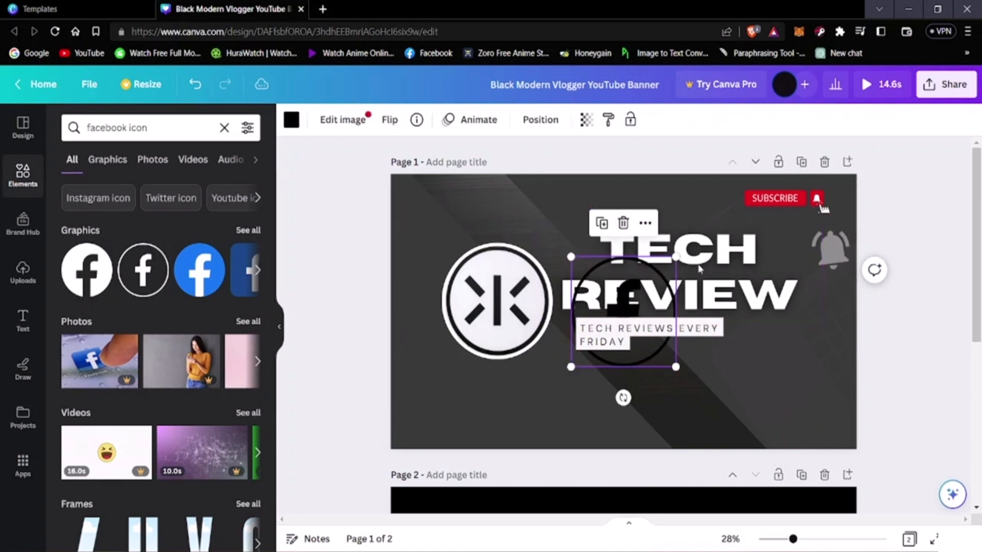
{"action": "left_click_drag", "start_coordinate": [638, 297], "coordinate": [785, 367]}
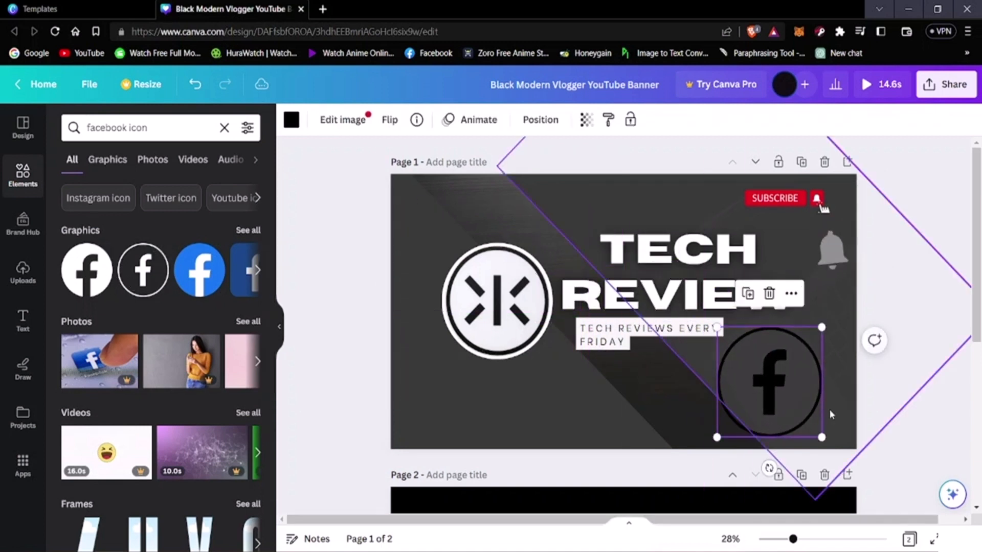
{"action": "left_click_drag", "start_coordinate": [821, 437], "coordinate": [692, 408]}
- Replace the outlined Facebook icon with the solid circular one, shrunk and placed near the banner's lower edge, right of centre
{"action": "left_click", "coordinate": [87, 270]}
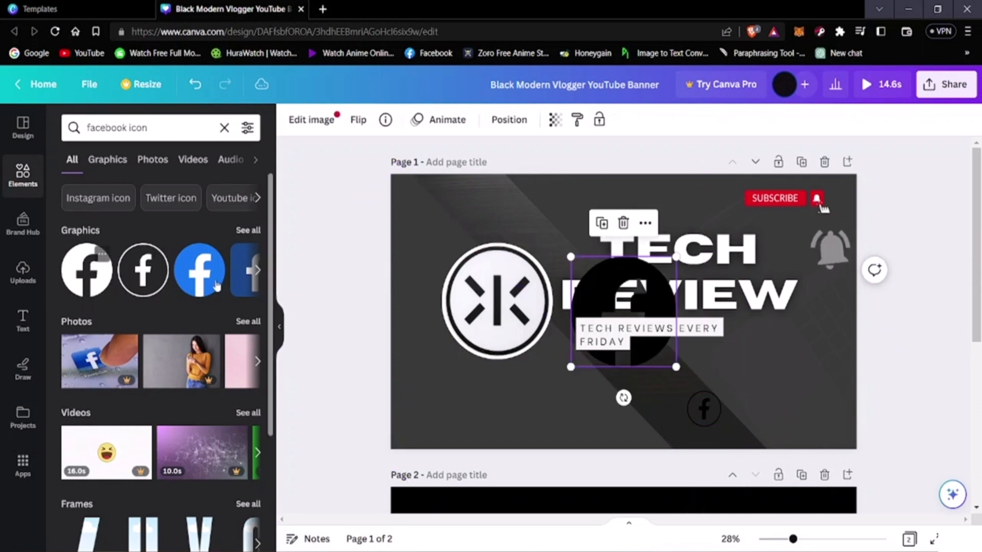
{"action": "left_click_drag", "start_coordinate": [675, 256], "coordinate": [758, 413]}
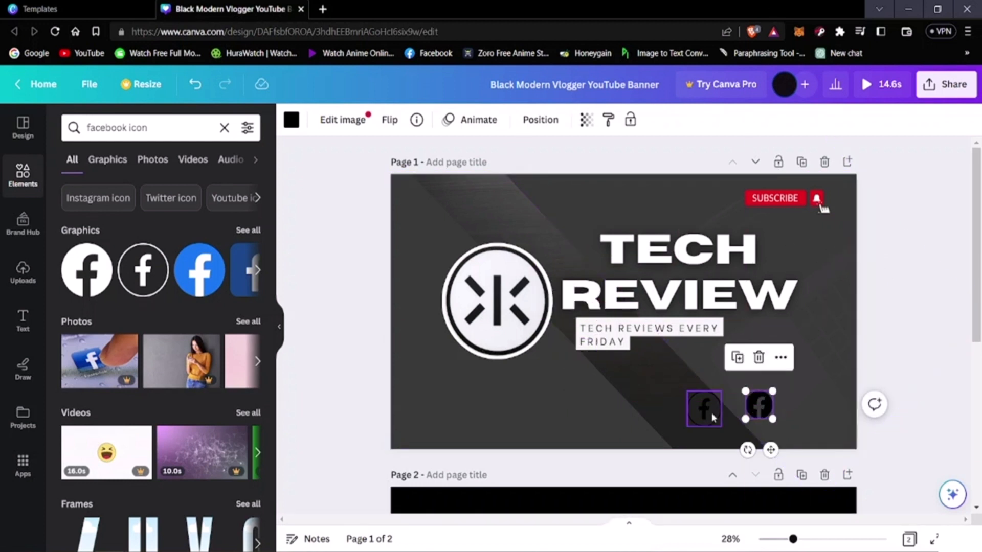
{"action": "left_click_drag", "start_coordinate": [743, 402], "coordinate": [714, 422]}
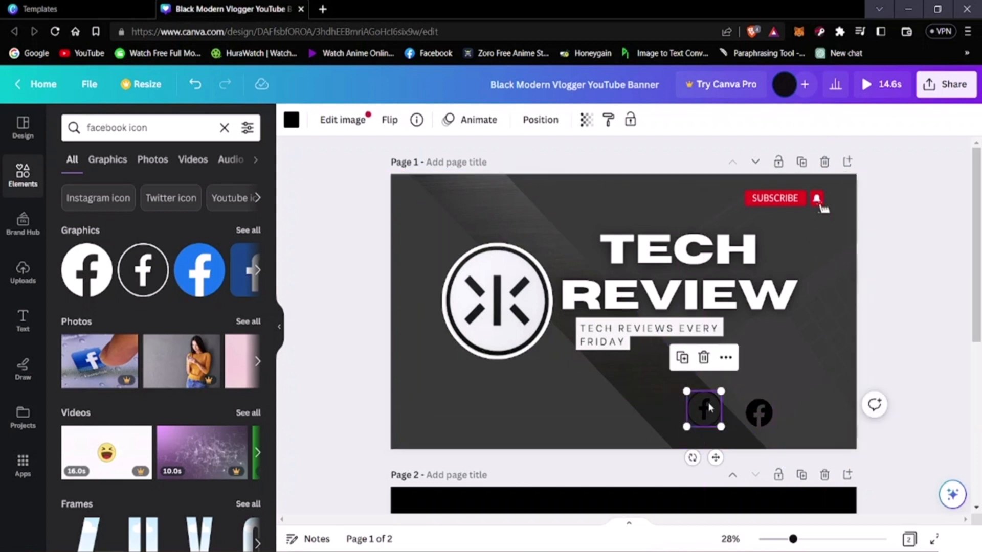
{"action": "left_click_drag", "start_coordinate": [702, 419], "coordinate": [735, 435]}
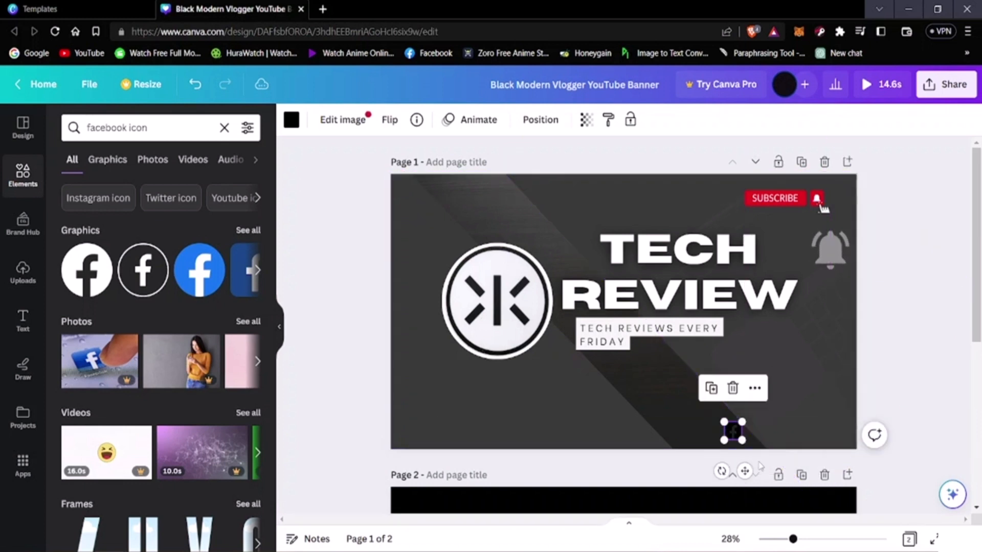
{"action": "left_click", "coordinate": [932, 438]}
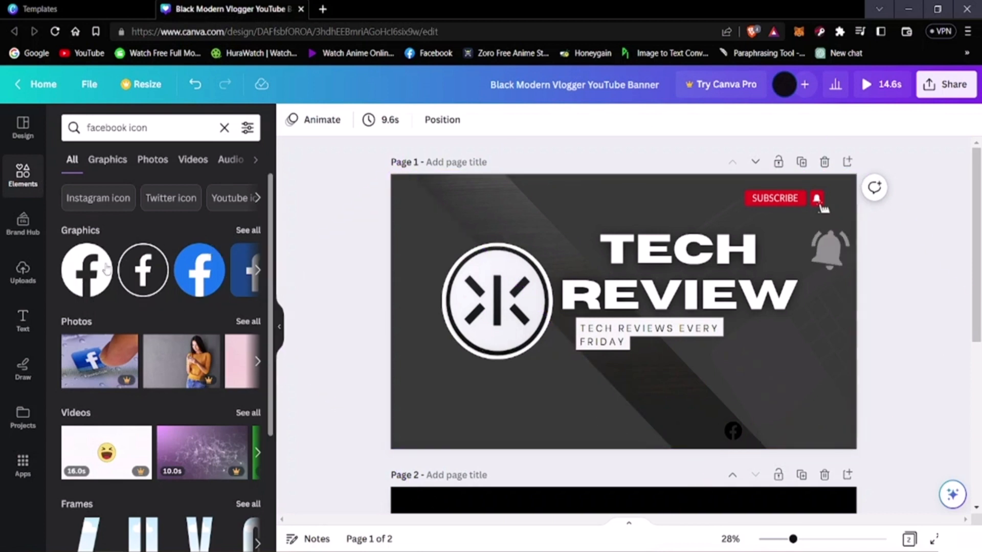
- Search the elements library for "instagram icon"
{"action": "left_click", "coordinate": [152, 129]}
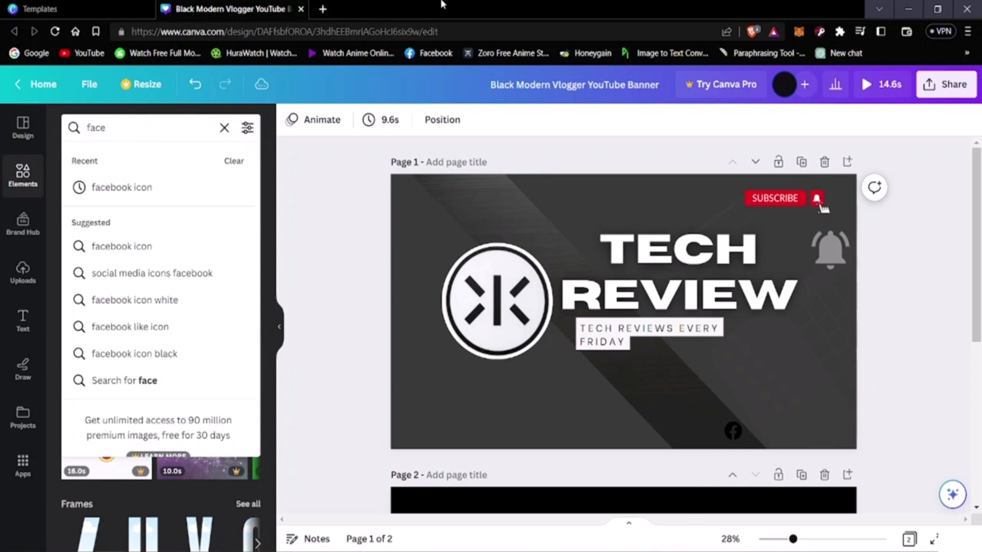
{"action": "key", "text": "BackSpace"}
{"action": "key", "text": "BackSpace"}
{"action": "type", "text": "ina"}
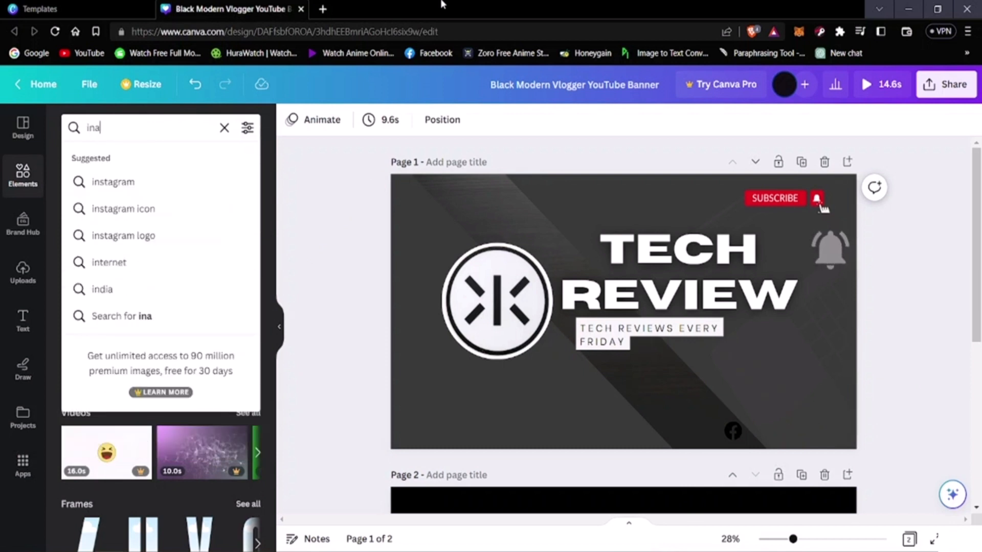
{"action": "key", "text": "BackSpace"}
{"action": "type", "text": "sa"}
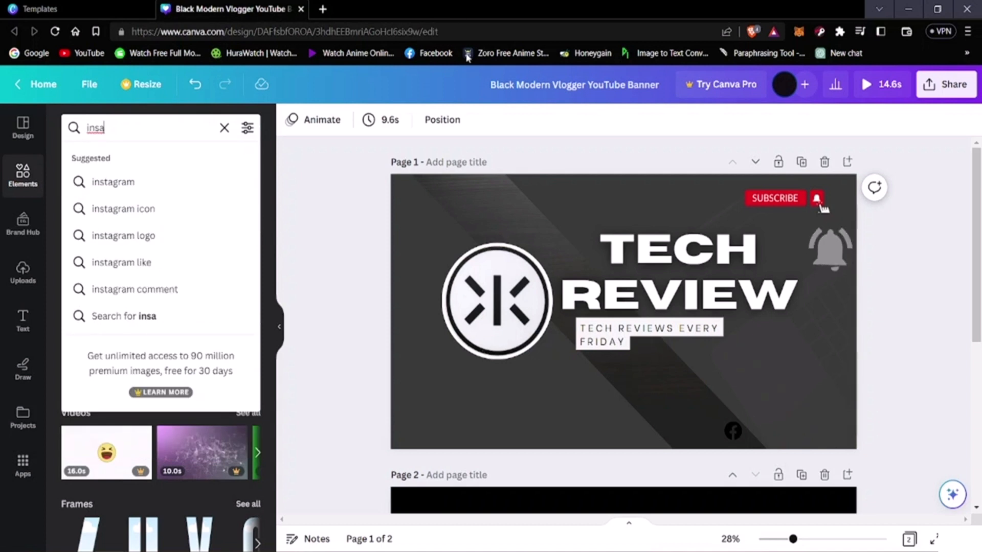
{"action": "left_click", "coordinate": [197, 207]}
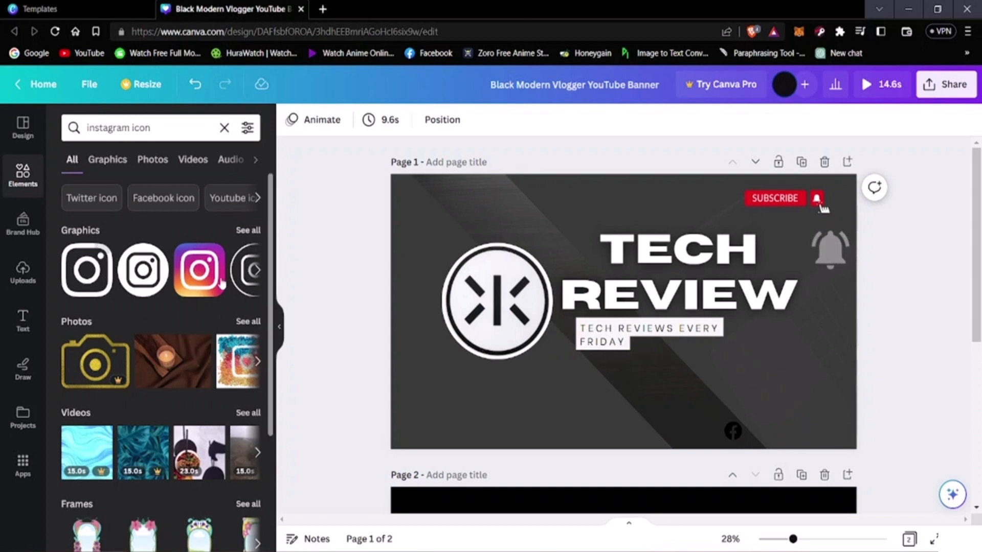
- Insert the rounded-square Instagram icon, shrink it, and place it just above the Facebook icon
{"action": "left_click", "coordinate": [92, 282]}
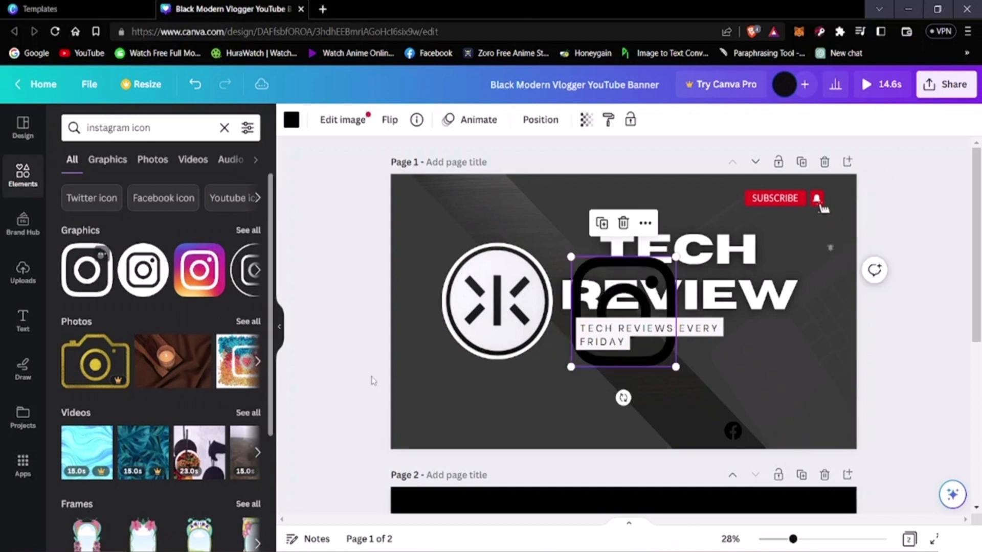
{"action": "left_click_drag", "start_coordinate": [645, 352], "coordinate": [737, 395]}
{"action": "left_click", "coordinate": [143, 270]}
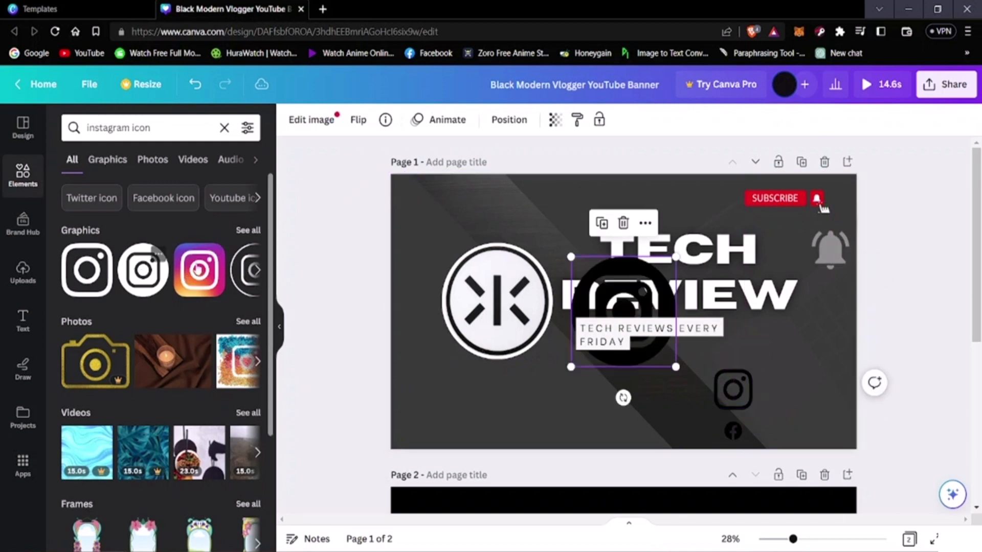
{"action": "left_click_drag", "start_coordinate": [673, 369], "coordinate": [778, 424]}
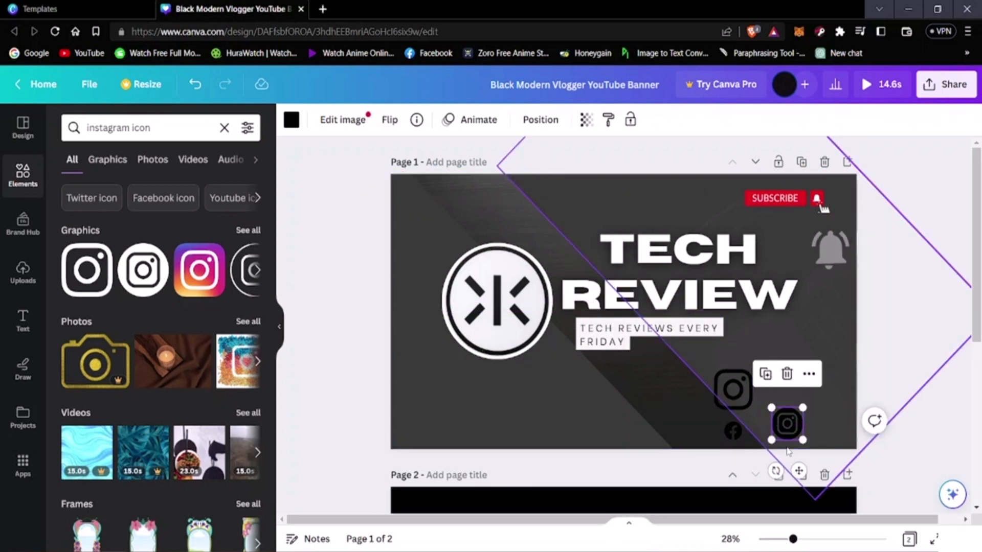
{"action": "mouse_move", "coordinate": [787, 435]}
{"action": "left_mouse_down"}
{"action": "mouse_move", "coordinate": [760, 441]}
{"action": "mouse_move", "coordinate": [769, 437]}
{"action": "left_mouse_up"}
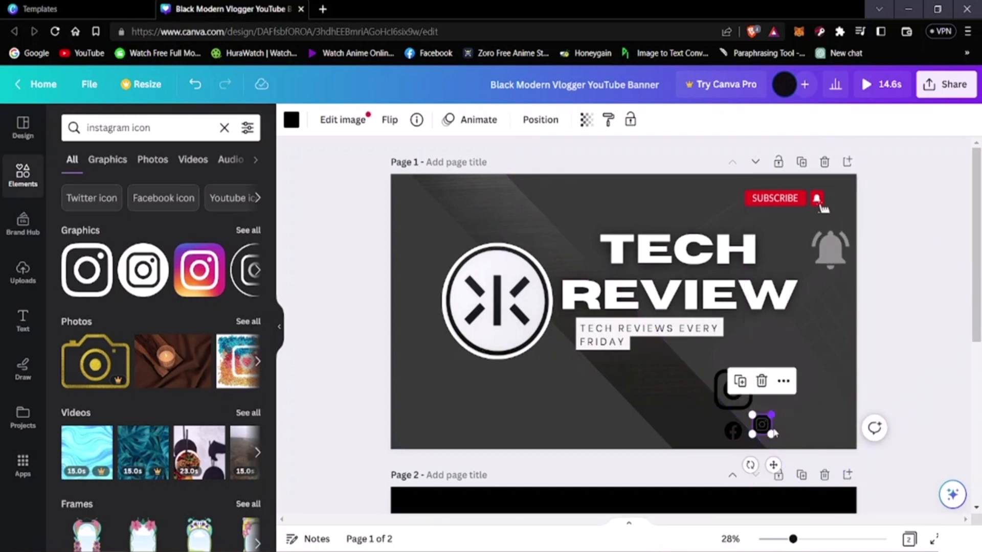
{"action": "left_click", "coordinate": [762, 381]}
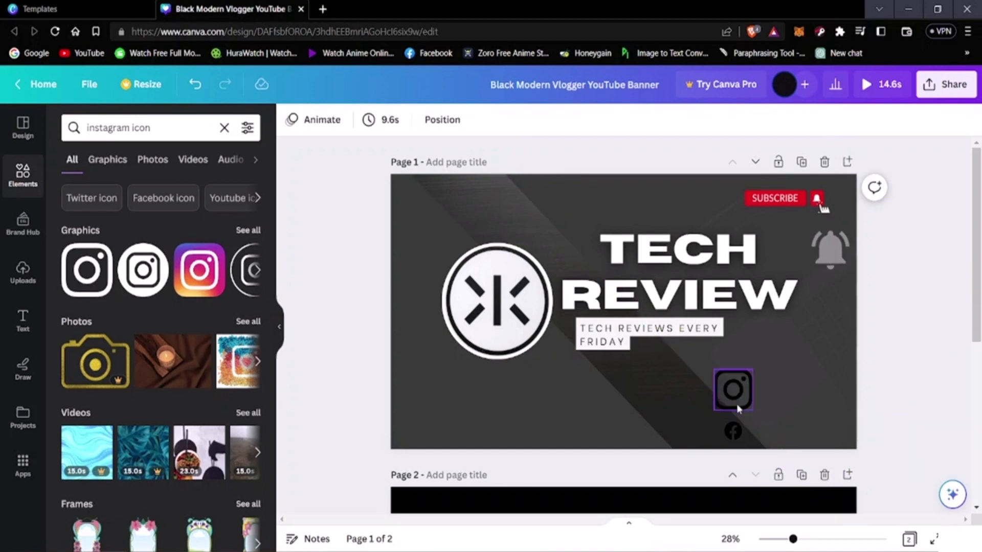
- Shrink the rounded-square Instagram icon to about the Facebook icon's size and place it directly to that icon's right
{"action": "left_click_drag", "start_coordinate": [738, 408], "coordinate": [770, 445]}
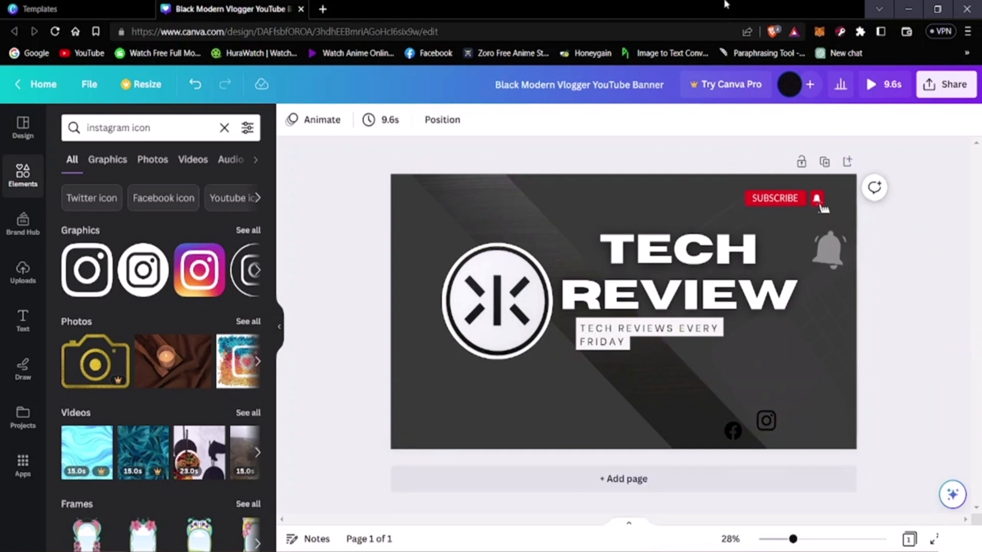
{"action": "left_click_drag", "start_coordinate": [771, 416], "coordinate": [767, 440]}
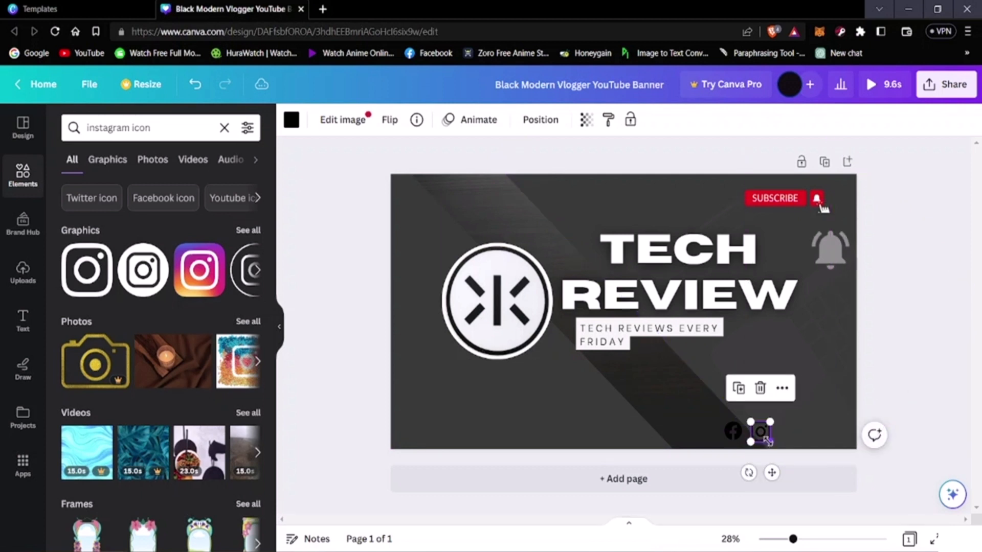
{"action": "left_click", "coordinate": [769, 441]}
{"action": "left_click", "coordinate": [892, 419]}
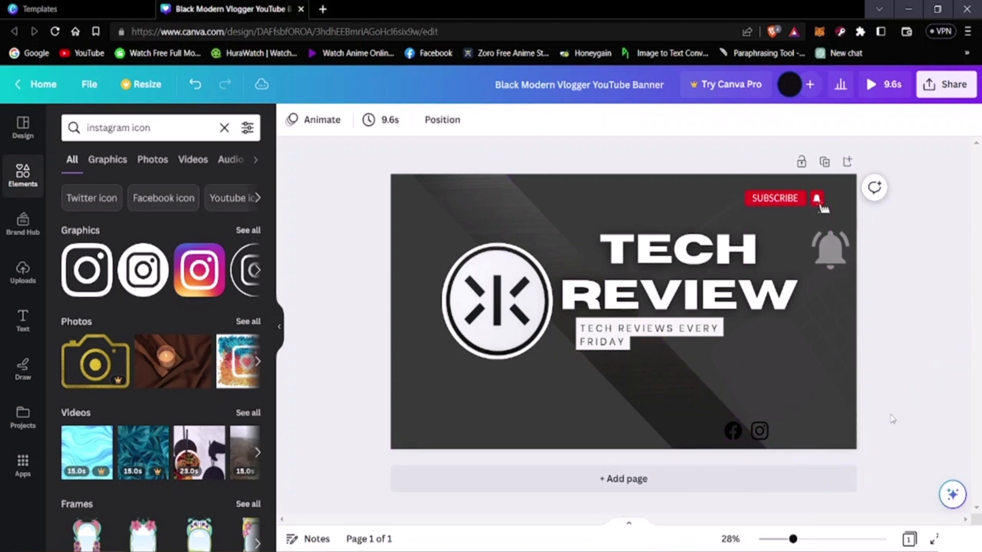
- Fine-tune the Instagram icon's position so it sits level with and close beside the Facebook icon
{"action": "left_click", "coordinate": [761, 437]}
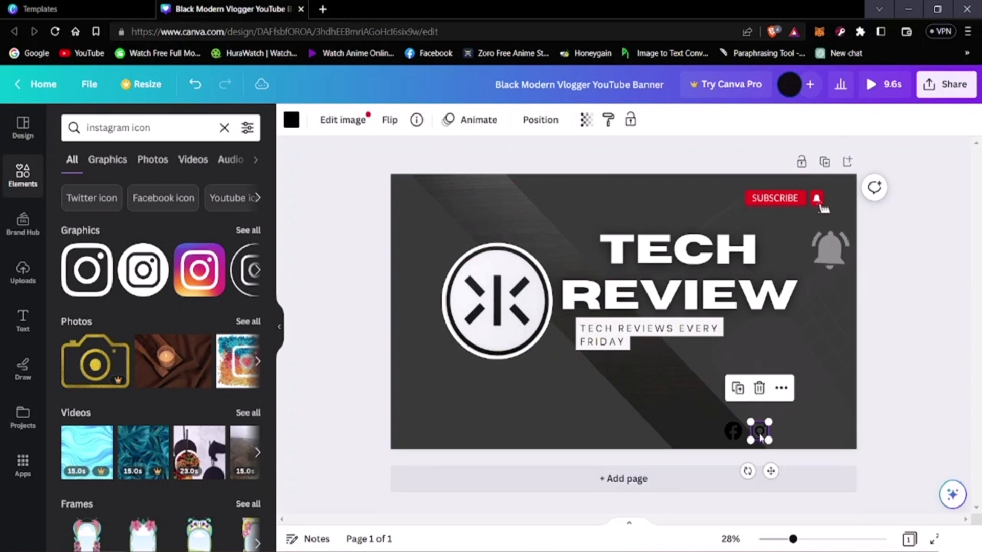
{"action": "left_click_drag", "start_coordinate": [761, 436], "coordinate": [756, 439]}
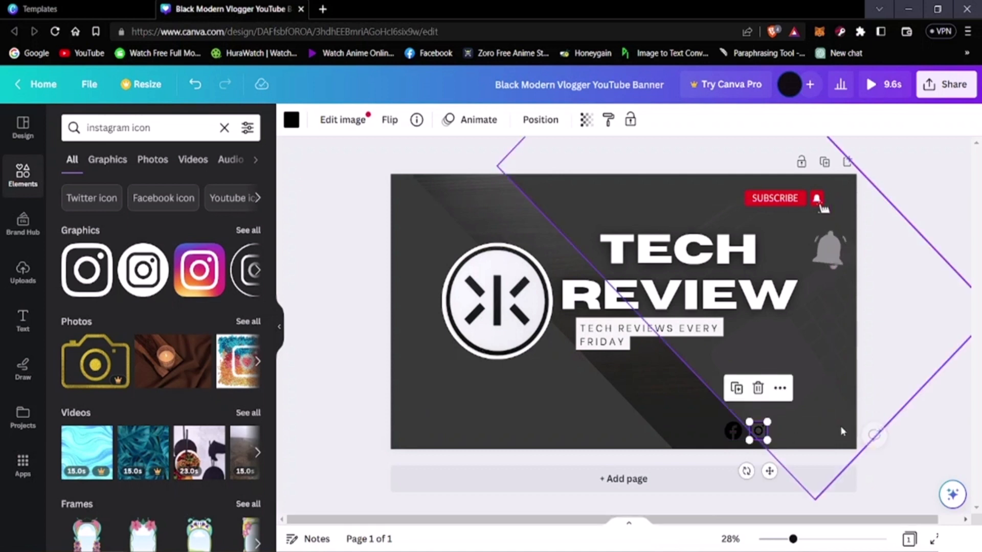
{"action": "left_click", "coordinate": [912, 462]}
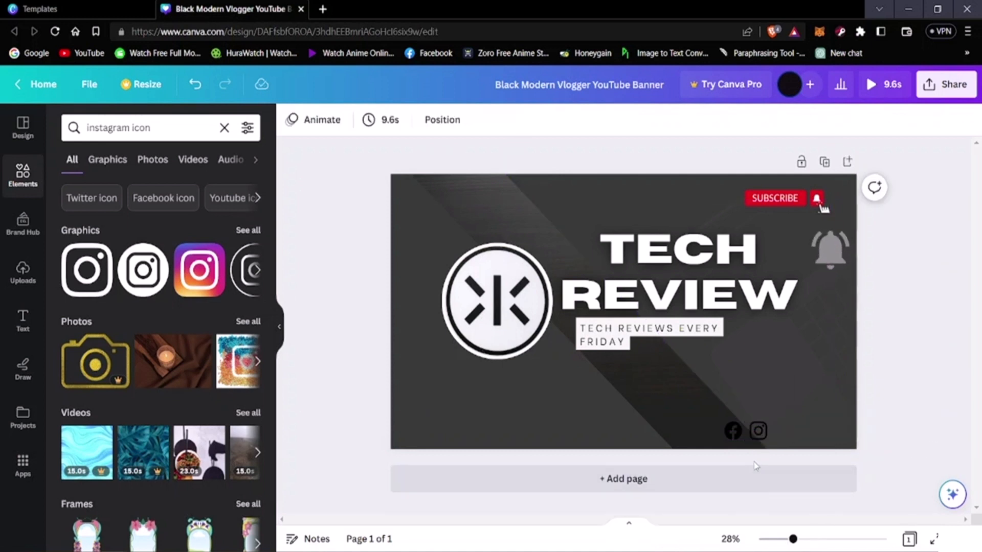
{"action": "left_click_drag", "start_coordinate": [757, 433], "coordinate": [755, 433]}
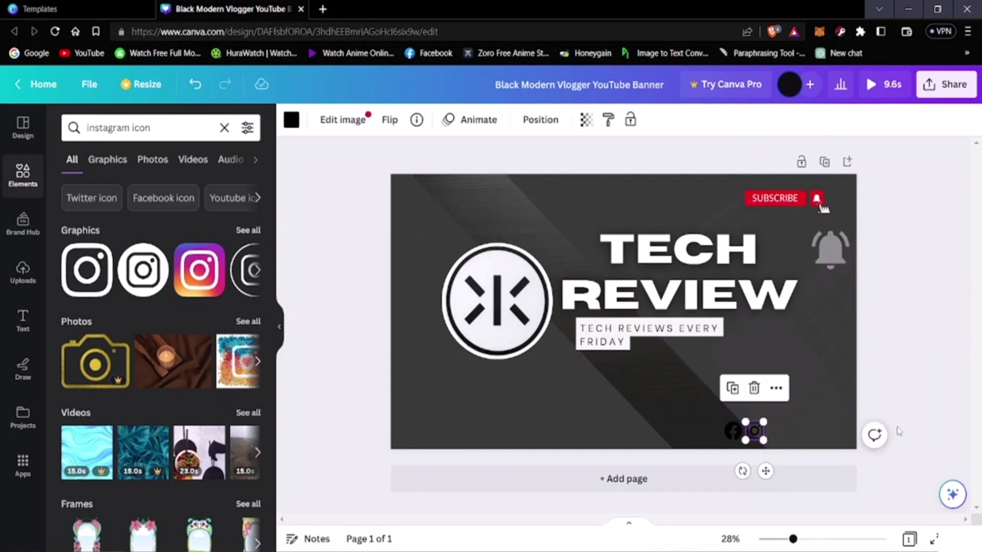
{"action": "left_click", "coordinate": [899, 432]}
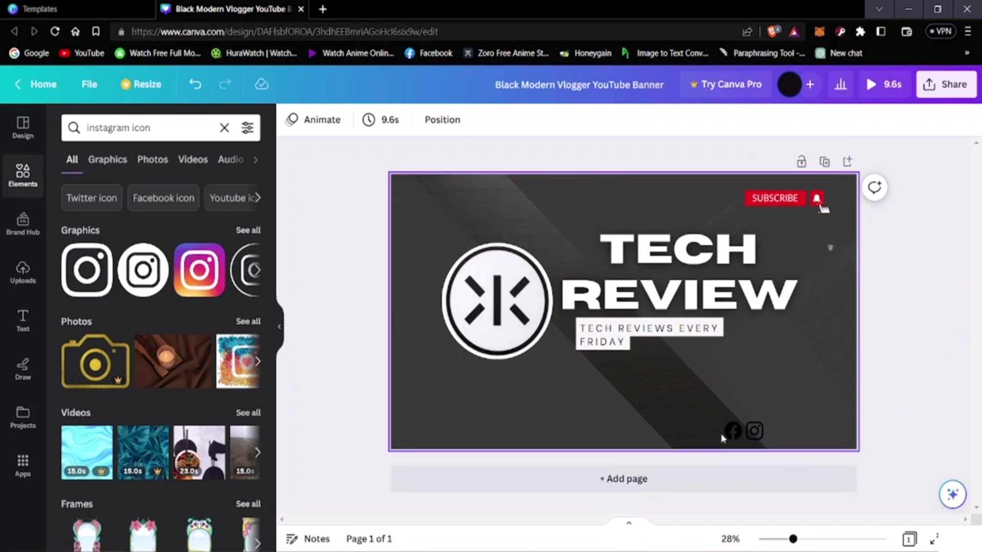
{"action": "left_click_drag", "start_coordinate": [731, 431], "coordinate": [729, 429]}
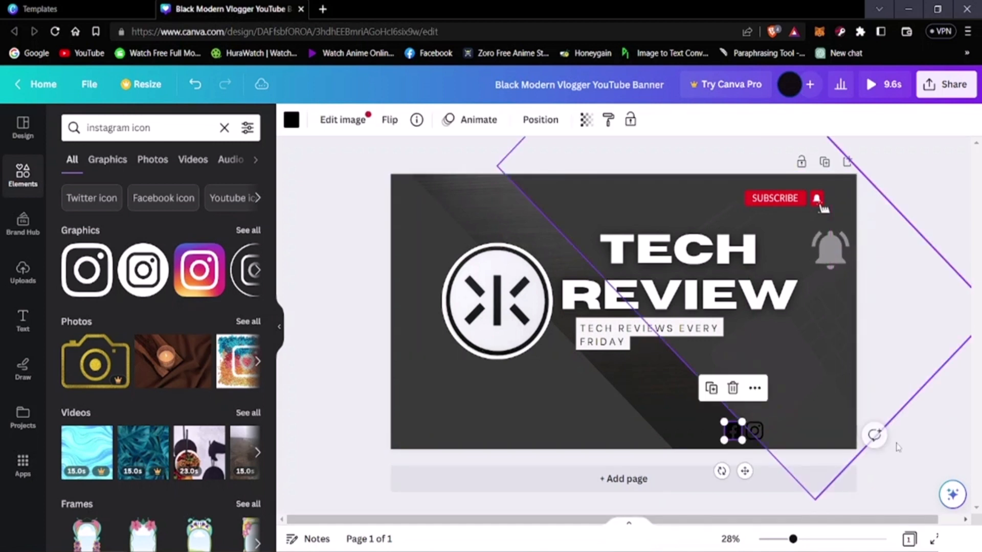
{"action": "left_click", "coordinate": [915, 505]}
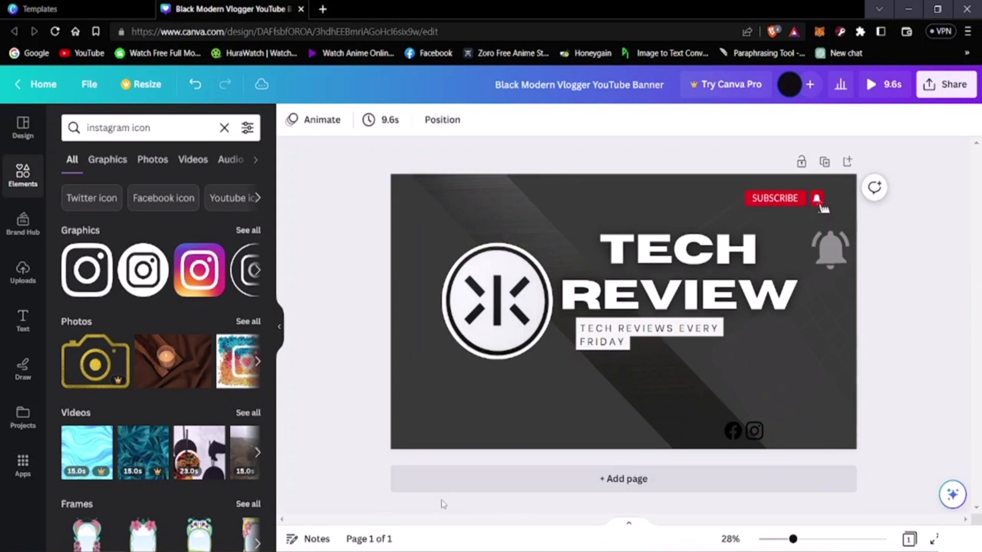
- Search the elements library for "twiter logo"
{"action": "left_click", "coordinate": [164, 123]}
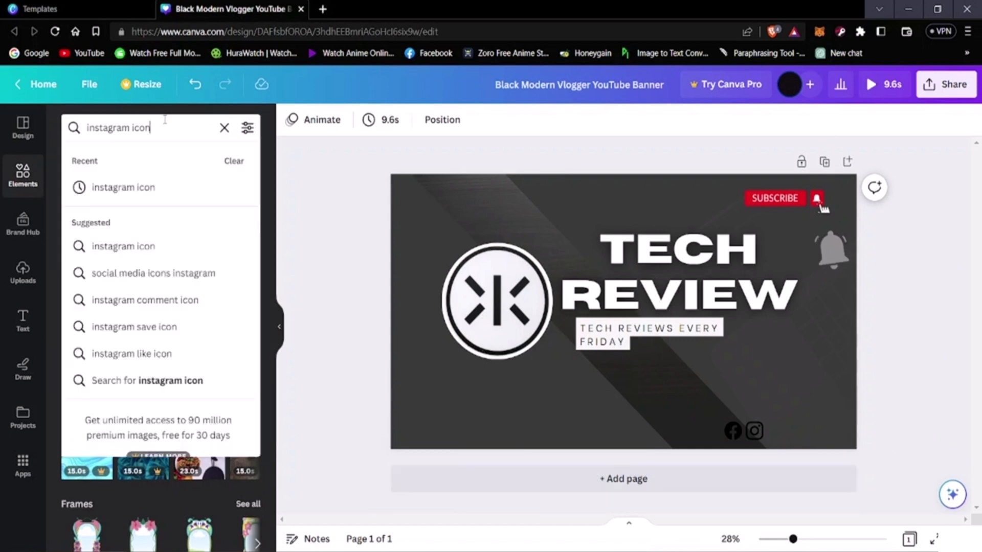
{"action": "key", "text": "BackSpace"}
{"action": "key", "text": "BackSpace"}
{"action": "key", "text": "BackSpace"}
{"action": "key", "text": "BackSpace"}
{"action": "key", "text": "BackSpace"}
{"action": "key", "text": "BackSpace"}
{"action": "key", "text": "BackSpace"}
{"action": "key", "text": "BackSpace"}
{"action": "key", "text": "BackSpace"}
{"action": "key", "text": "BackSpace"}
{"action": "key", "text": "BackSpace"}
{"action": "key", "text": "BackSpace"}
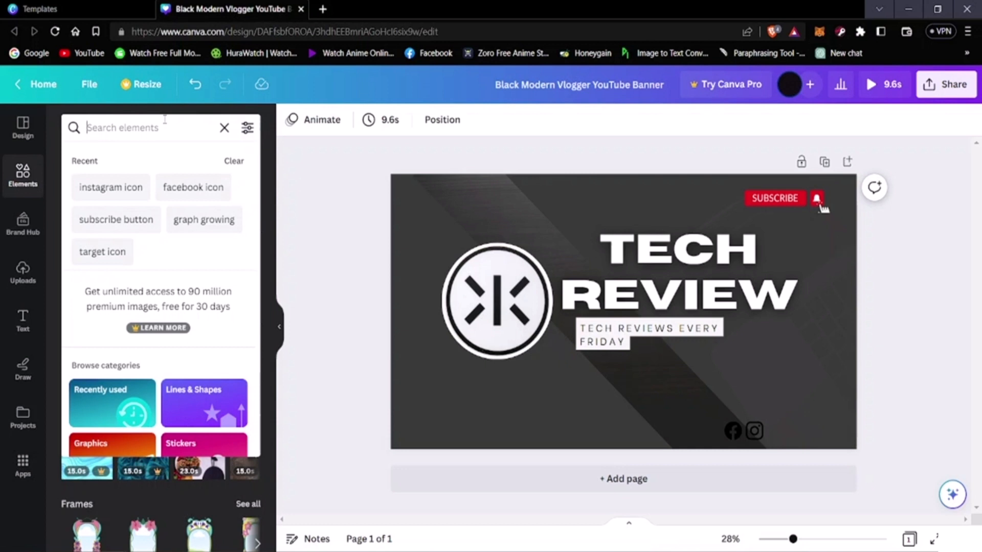
{"action": "type", "text": "twittw"}
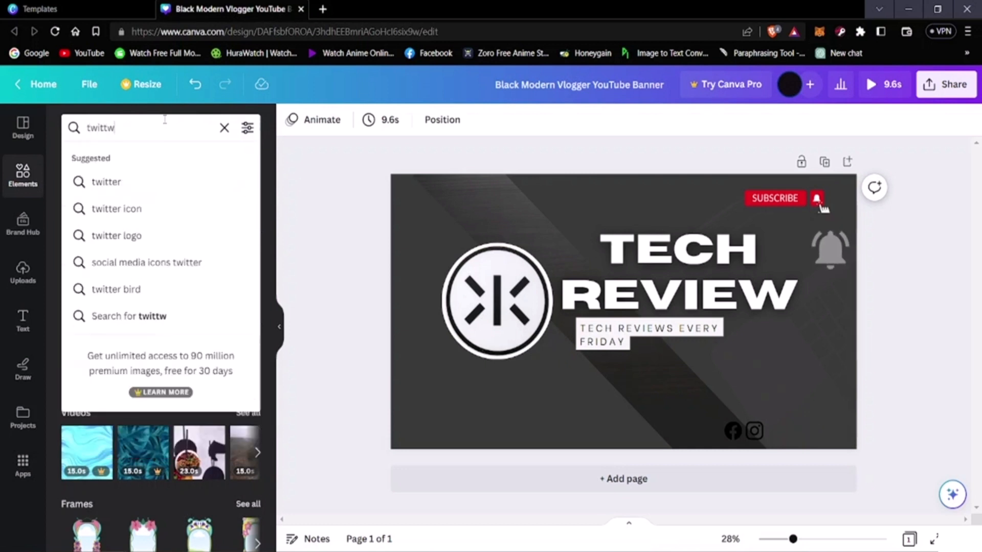
{"action": "key", "text": "BackSpace"}
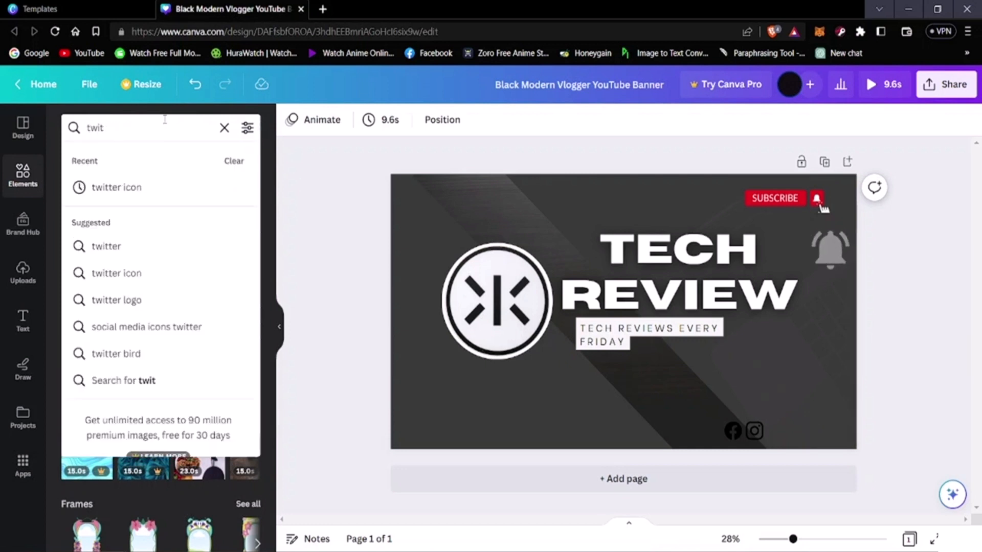
{"action": "type", "text": "t"}
{"action": "key", "text": "BackSpace"}
{"action": "type", "text": "er"}
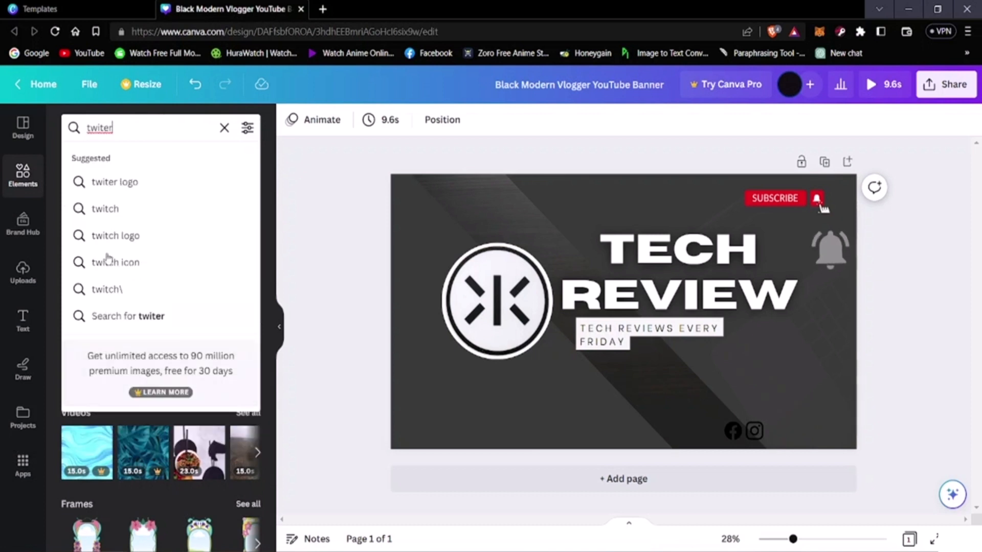
{"action": "left_click", "coordinate": [123, 184]}
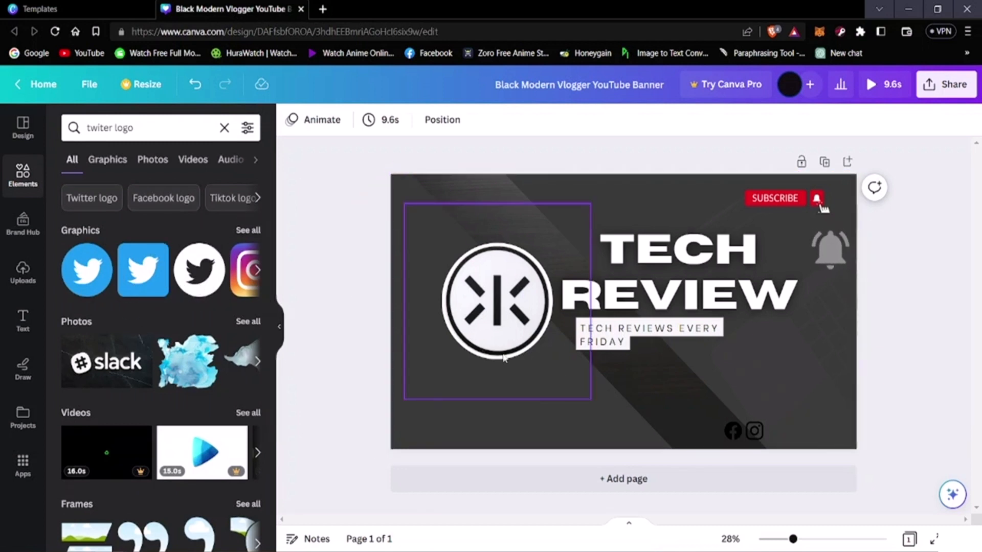
- Insert the white circular Twitter icon with the dark bird, shrink it, and place it right of the tagline, above the Instagram icon
{"action": "left_click", "coordinate": [205, 289]}
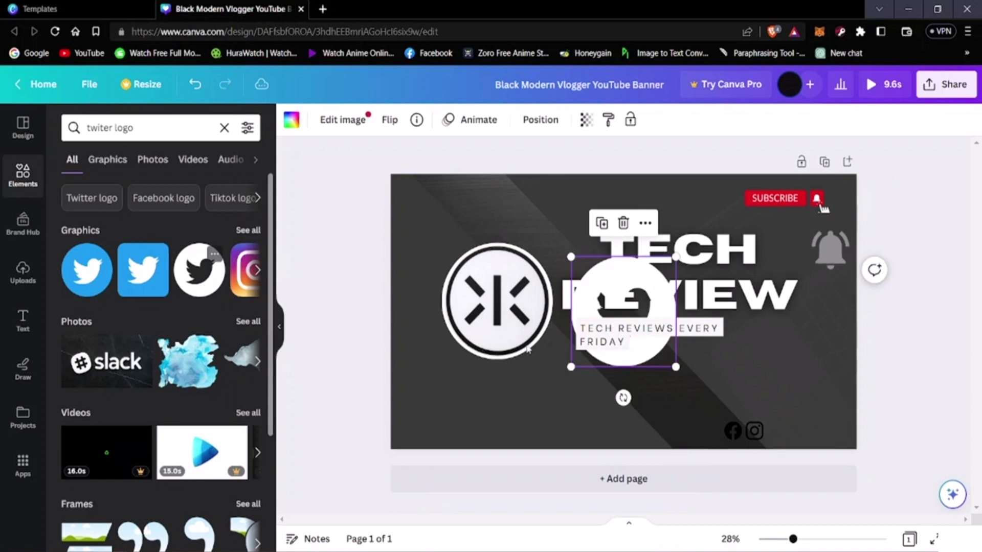
{"action": "left_click_drag", "start_coordinate": [664, 348], "coordinate": [768, 404]}
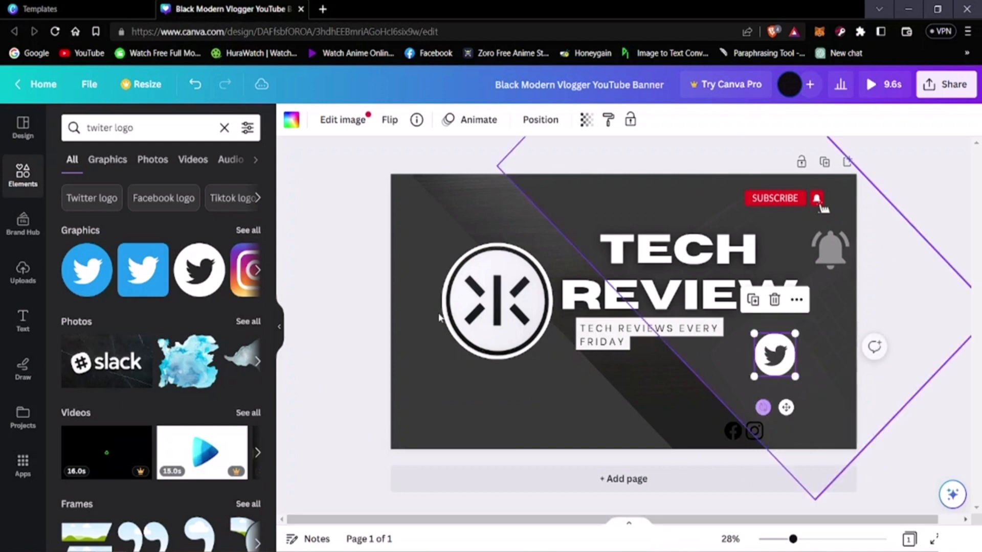
- Browse the full set of graphics results for "twiter logo" for an alternative Twitter icon
{"action": "left_click", "coordinate": [256, 274]}
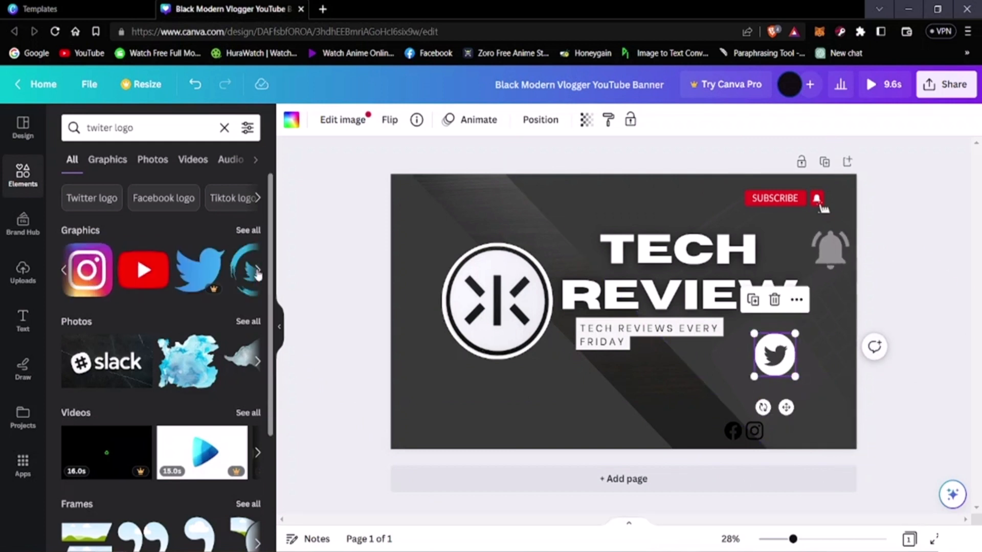
{"action": "left_click", "coordinate": [258, 275]}
{"action": "left_click", "coordinate": [258, 273]}
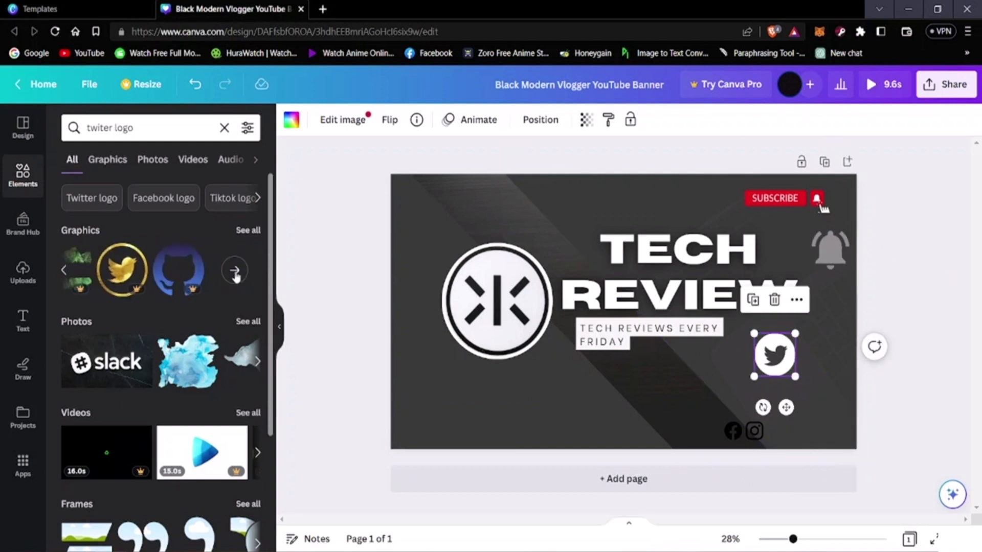
{"action": "left_click", "coordinate": [233, 276]}
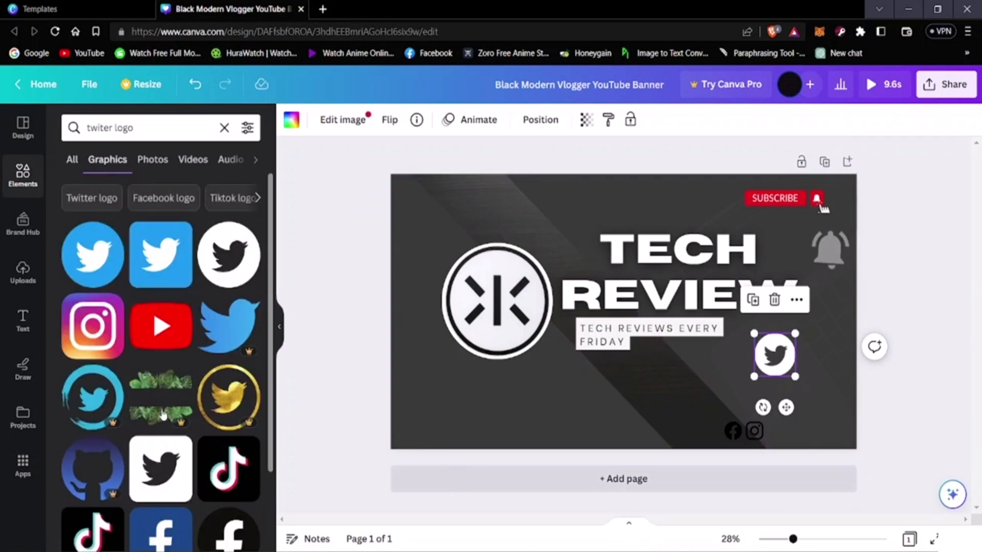
{"action": "scroll", "coordinate": [222, 401], "scroll_direction": "down", "scroll_amount": 6}
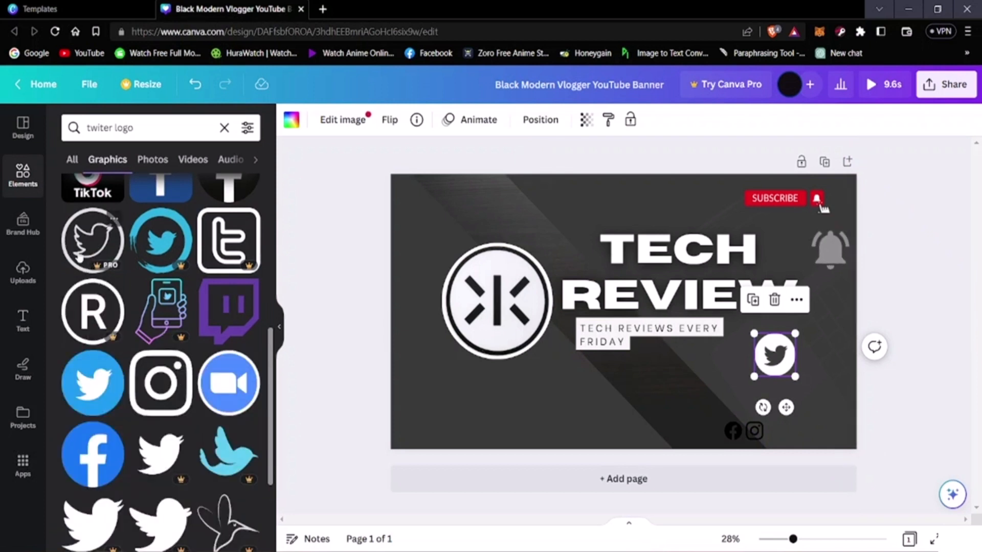
{"action": "scroll", "coordinate": [191, 347], "scroll_direction": "down", "scroll_amount": 3}
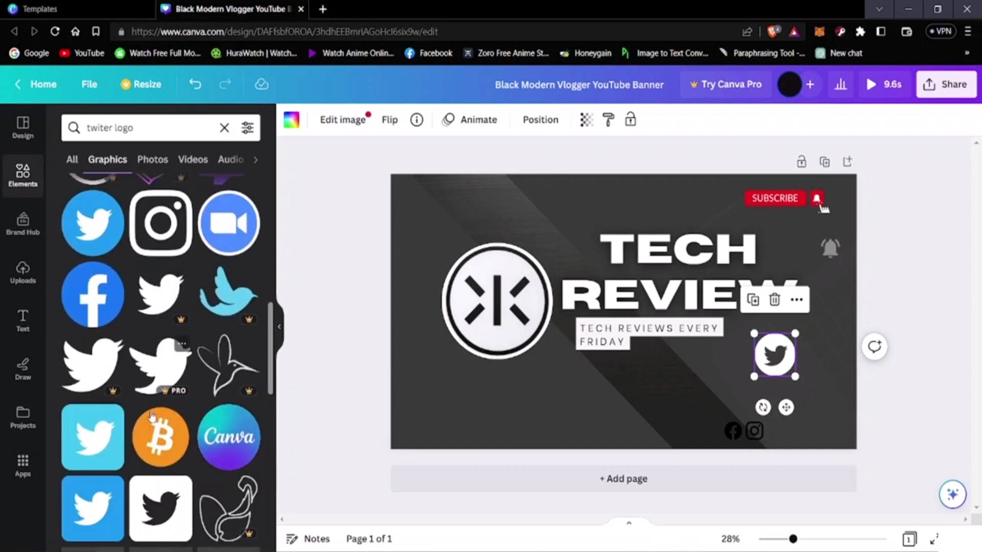
{"action": "scroll", "coordinate": [147, 410], "scroll_direction": "down", "scroll_amount": 3}
{"action": "scroll", "coordinate": [149, 416], "scroll_direction": "down", "scroll_amount": 3}
{"action": "scroll", "coordinate": [149, 415], "scroll_direction": "up", "scroll_amount": 2}
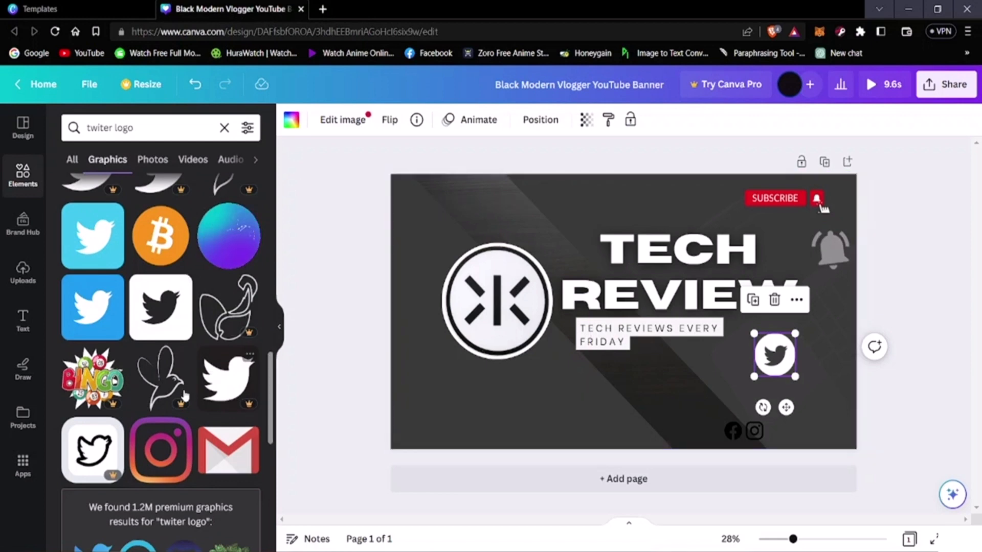
{"action": "scroll", "coordinate": [176, 402], "scroll_direction": "down", "scroll_amount": 5}
{"action": "scroll", "coordinate": [179, 412], "scroll_direction": "down", "scroll_amount": 2}
{"action": "scroll", "coordinate": [179, 412], "scroll_direction": "up", "scroll_amount": 10}
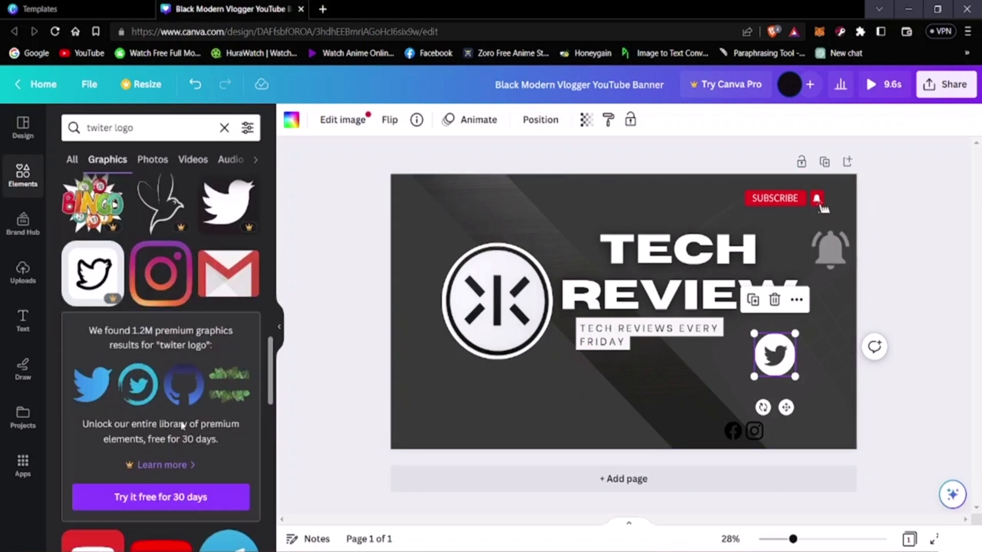
{"action": "scroll", "coordinate": [201, 417], "scroll_direction": "up", "scroll_amount": 8}
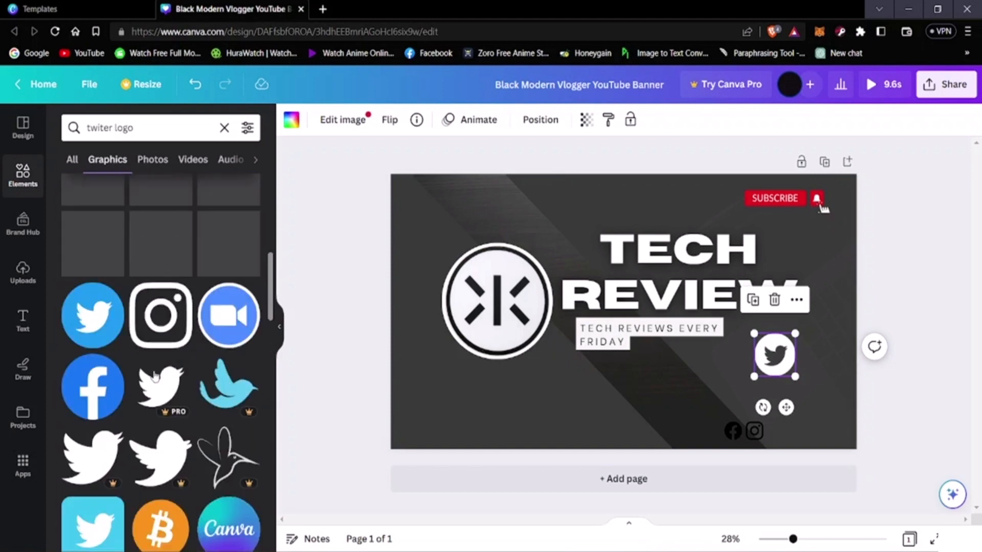
{"action": "scroll", "coordinate": [201, 417], "scroll_direction": "up", "scroll_amount": 5}
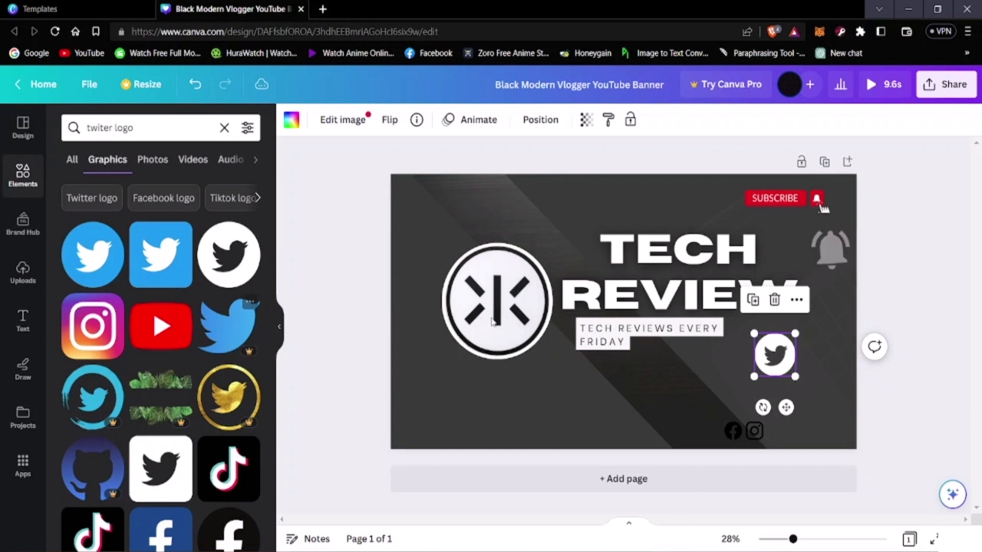
- Move the white circular Twitter icon down to the right of the Instagram icon and open its image editing options
{"action": "left_click_drag", "start_coordinate": [774, 358], "coordinate": [794, 433]}
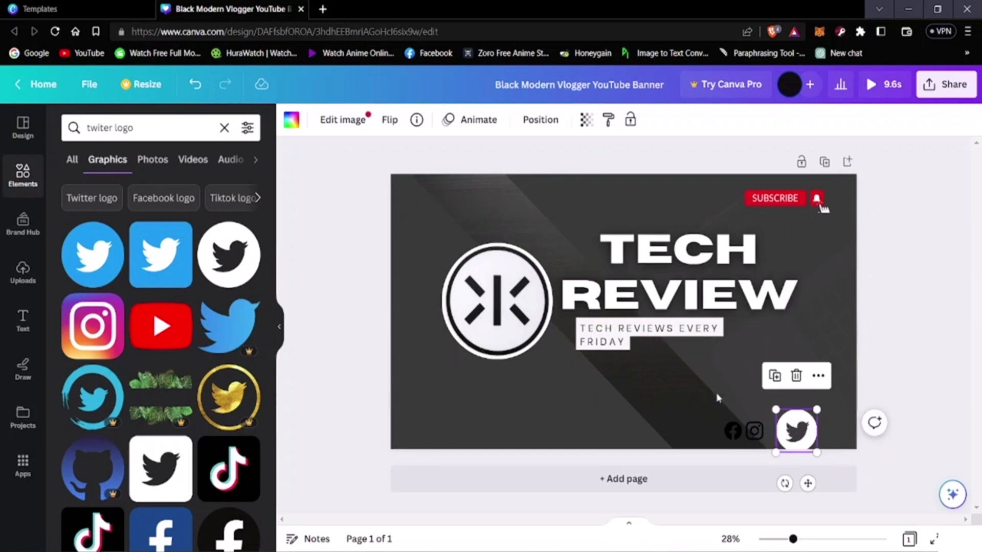
{"action": "left_click", "coordinate": [352, 127]}
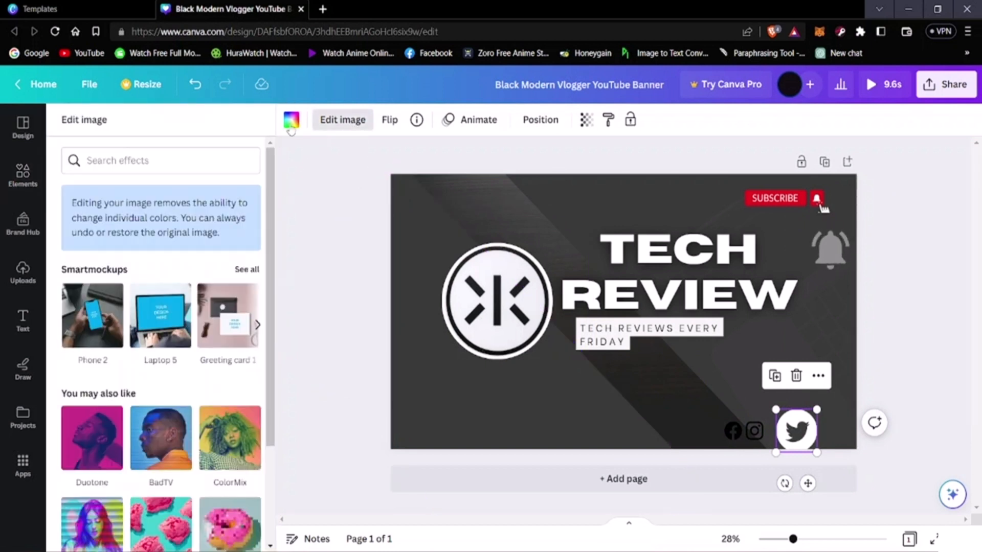
- Recolor the white circle of the Twitter icon to black #010101
{"action": "left_click", "coordinate": [290, 126]}
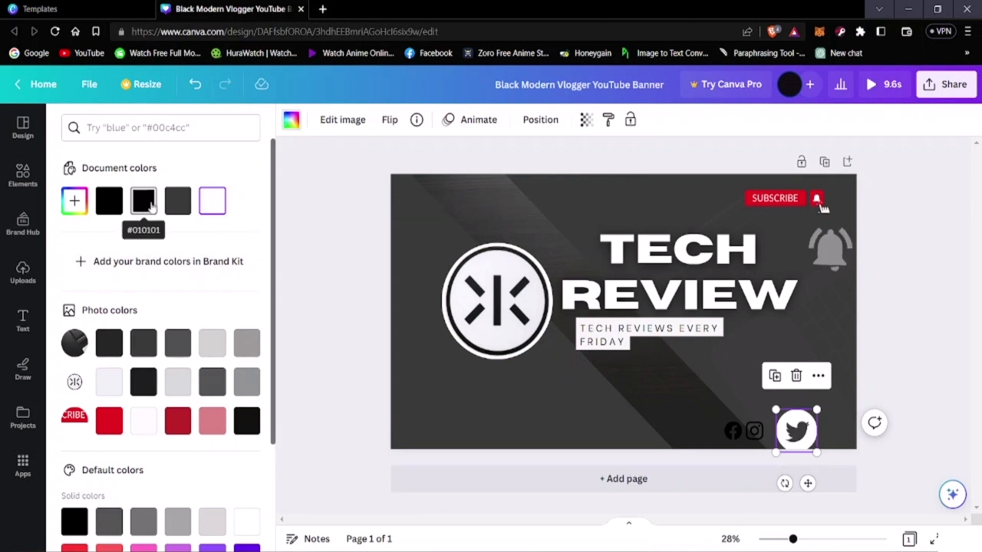
{"action": "left_click", "coordinate": [176, 202]}
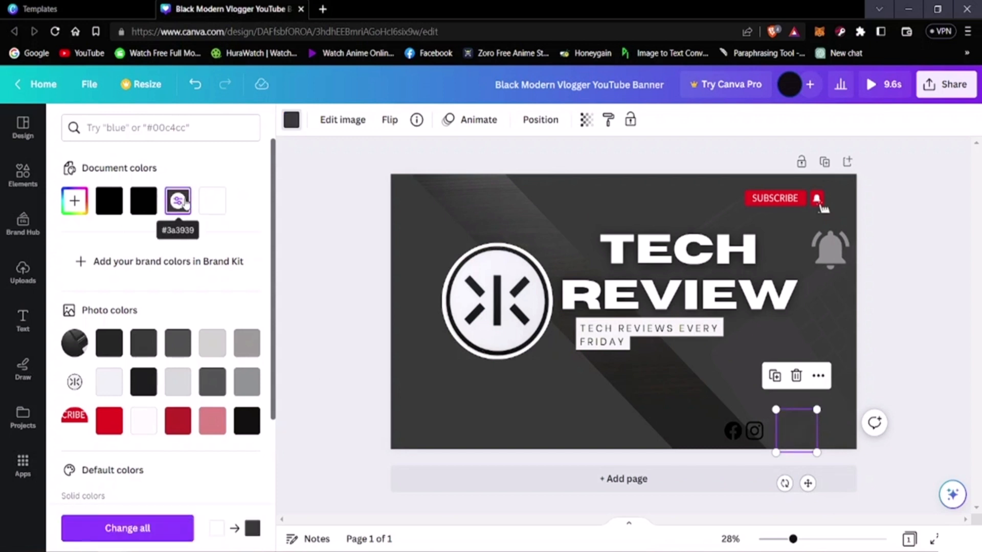
{"action": "left_click", "coordinate": [135, 205]}
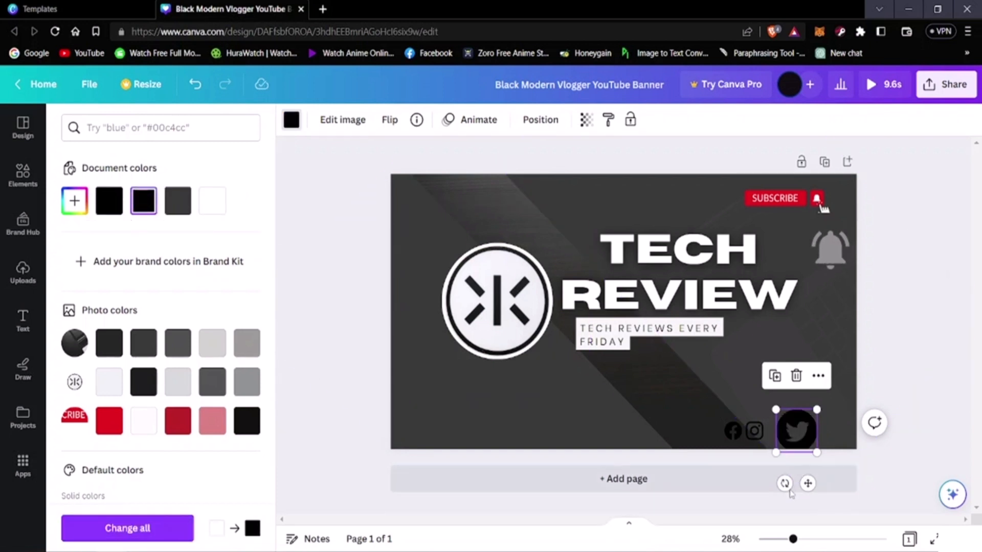
{"action": "left_click", "coordinate": [908, 477]}
- Shrink the Twitter icon to match the other social icons and place it beside the Instagram icon
{"action": "mouse_move", "coordinate": [790, 429]}
{"action": "left_mouse_down"}
{"action": "mouse_move", "coordinate": [781, 419]}
{"action": "mouse_move", "coordinate": [801, 436]}
{"action": "mouse_move", "coordinate": [782, 422]}
{"action": "mouse_move", "coordinate": [778, 437]}
{"action": "mouse_move", "coordinate": [783, 431]}
{"action": "left_mouse_up"}
{"action": "left_click", "coordinate": [917, 433]}
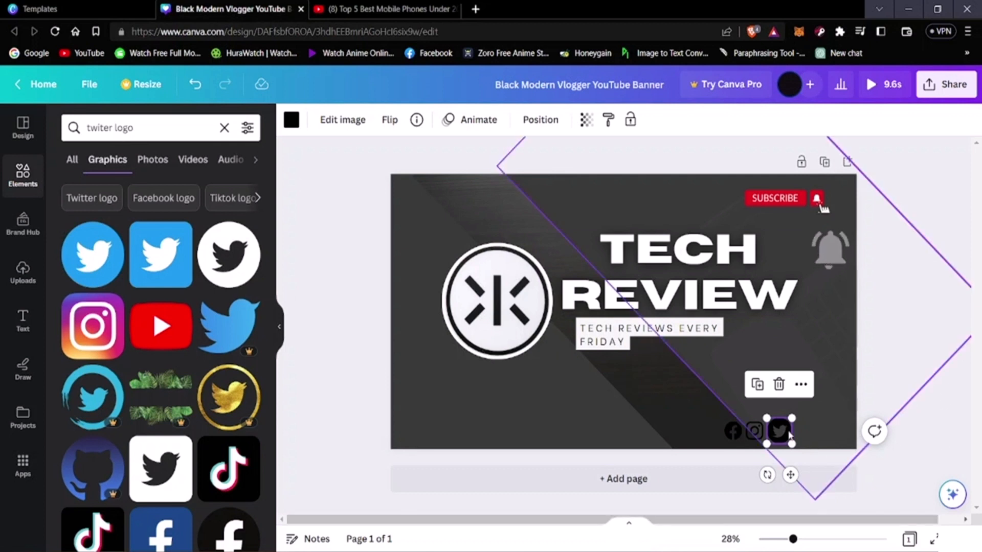
{"action": "left_click_drag", "start_coordinate": [779, 431], "coordinate": [787, 442]}
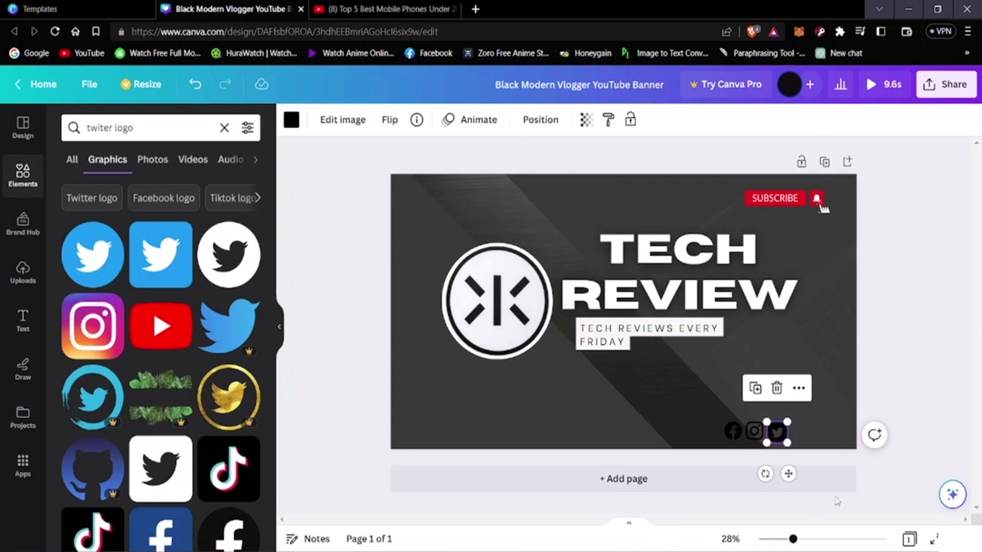
{"action": "left_click", "coordinate": [910, 487]}
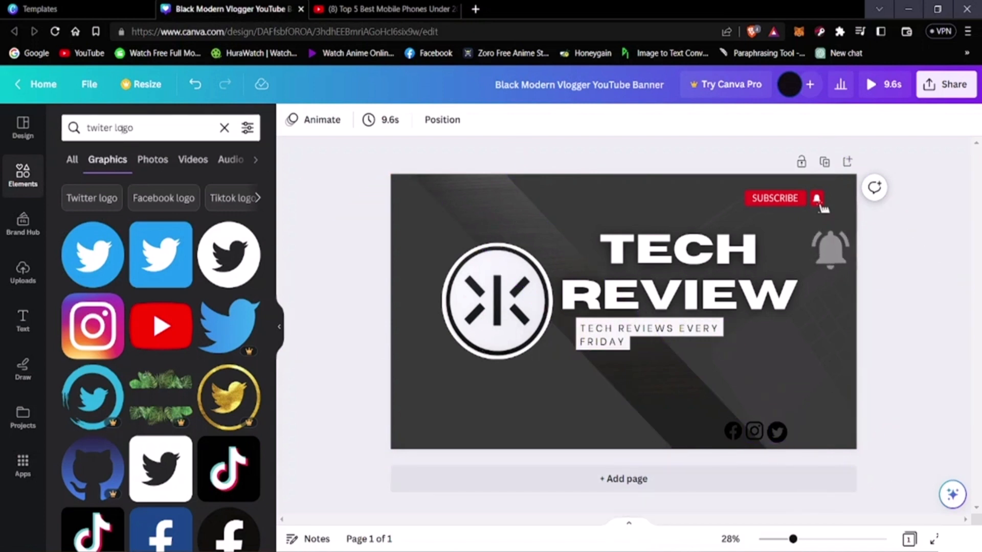
- Search the graphics elements for "tiktok icon"
{"action": "left_click", "coordinate": [156, 124]}
{"action": "key", "text": "BackSpace"}
{"action": "key", "text": "BackSpace"}
{"action": "key", "text": "BackSpace"}
{"action": "key", "text": "BackSpace"}
{"action": "key", "text": "BackSpace"}
{"action": "key", "text": "BackSpace"}
{"action": "key", "text": "BackSpace"}
{"action": "key", "text": "BackSpace"}
{"action": "key", "text": "BackSpace"}
{"action": "key", "text": "BackSpace"}
{"action": "key", "text": "BackSpace"}
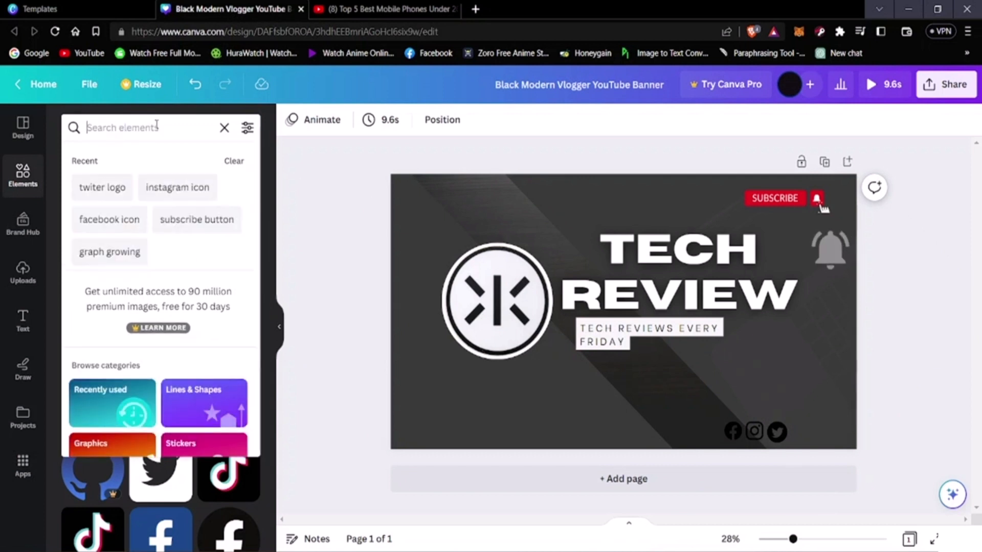
{"action": "type", "text": "tiktok"}
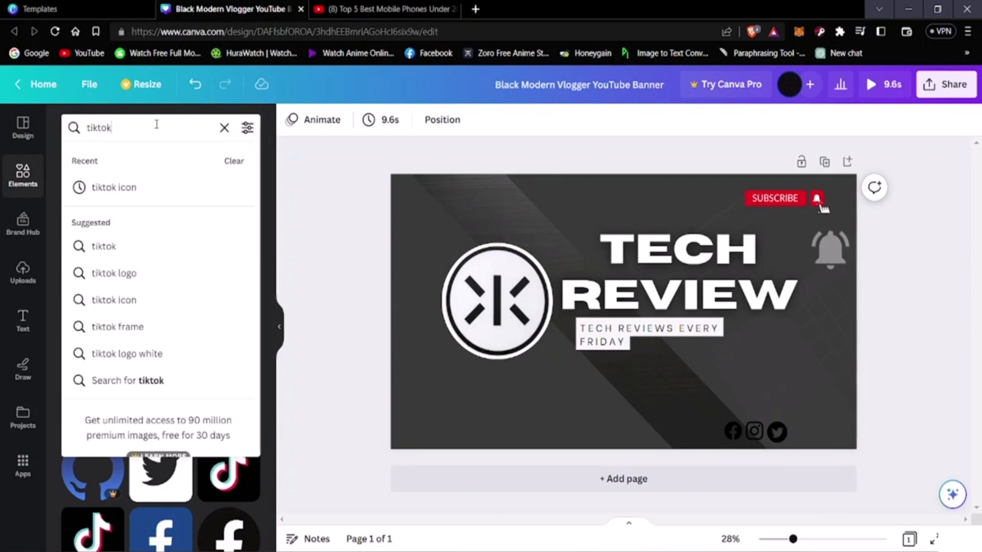
{"action": "left_click", "coordinate": [117, 187]}
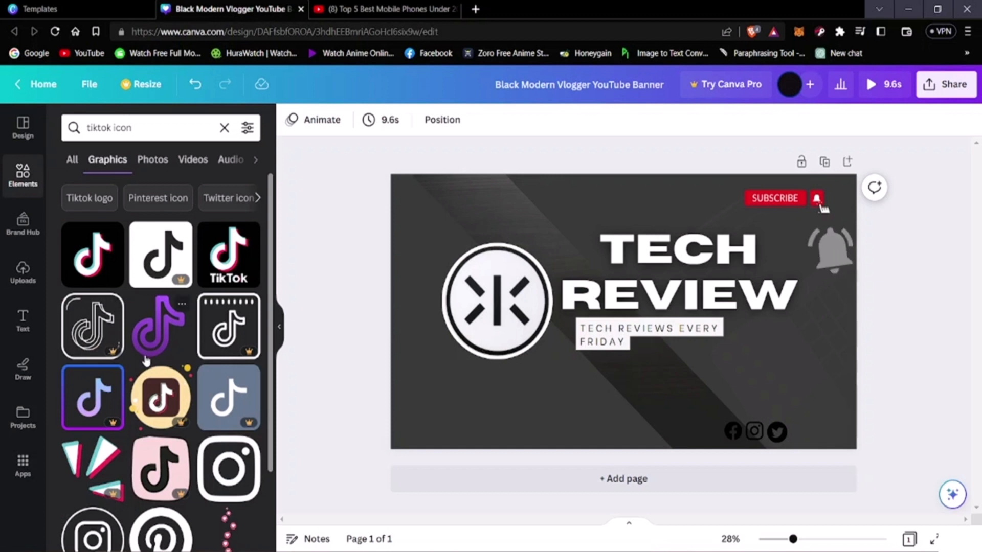
- Add the black square TikTok icon, shrink it to the size of the other social icons, and place it beside the Twitter icon
{"action": "scroll", "coordinate": [229, 512], "scroll_direction": "down", "scroll_amount": 1}
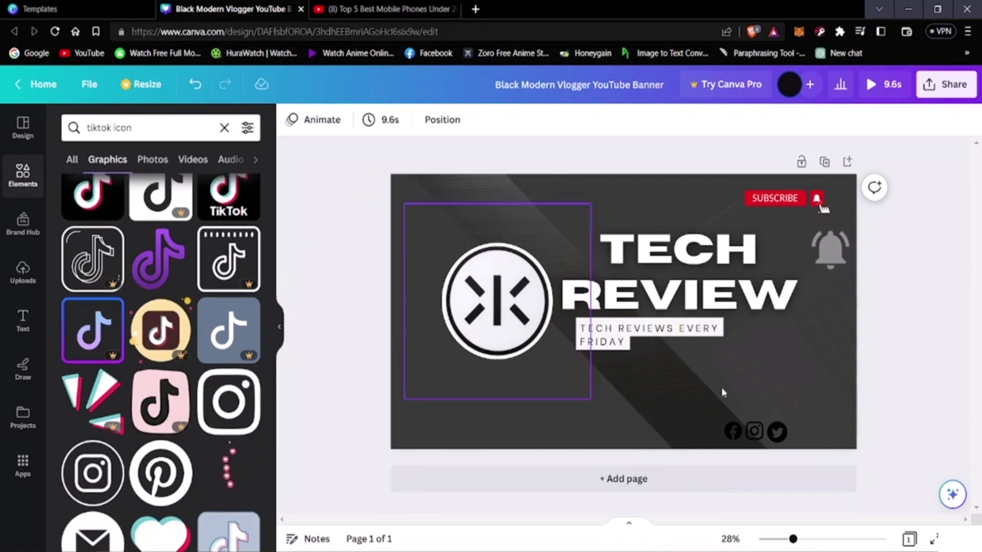
{"action": "scroll", "coordinate": [231, 375], "scroll_direction": "down", "scroll_amount": 2}
{"action": "scroll", "coordinate": [231, 377], "scroll_direction": "down", "scroll_amount": 4}
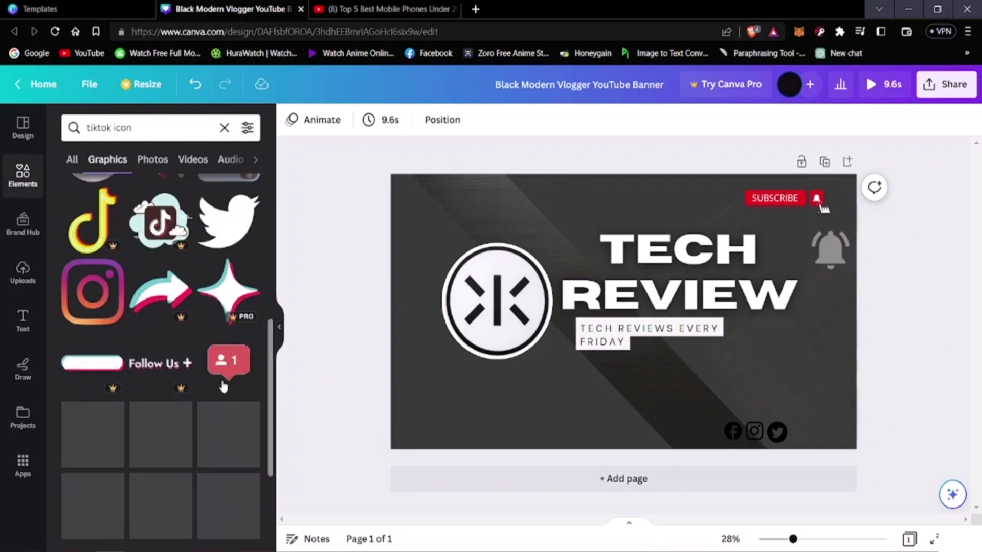
{"action": "scroll", "coordinate": [212, 389], "scroll_direction": "down", "scroll_amount": 3}
{"action": "scroll", "coordinate": [211, 389], "scroll_direction": "up", "scroll_amount": 5}
{"action": "scroll", "coordinate": [212, 385], "scroll_direction": "up", "scroll_amount": 5}
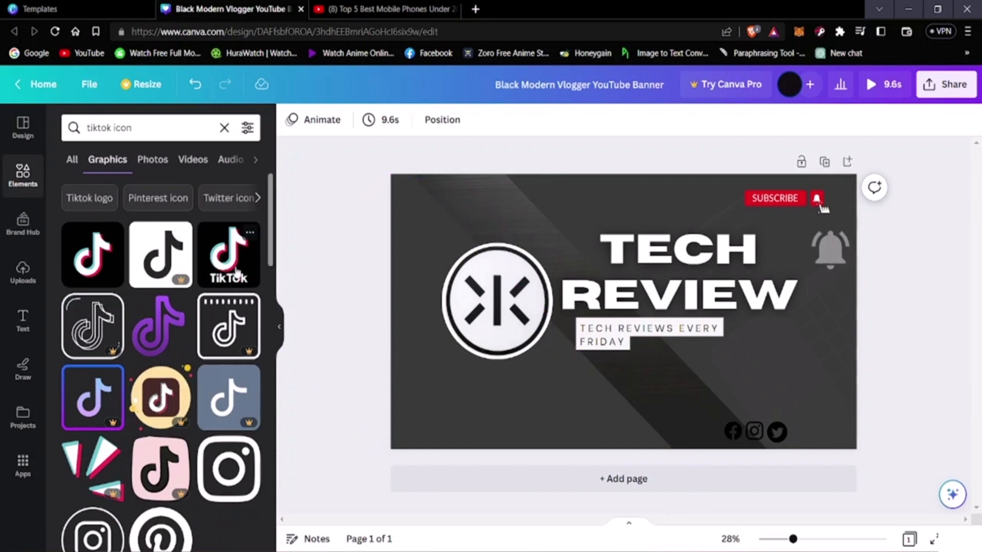
{"action": "scroll", "coordinate": [169, 353], "scroll_direction": "down", "scroll_amount": 3}
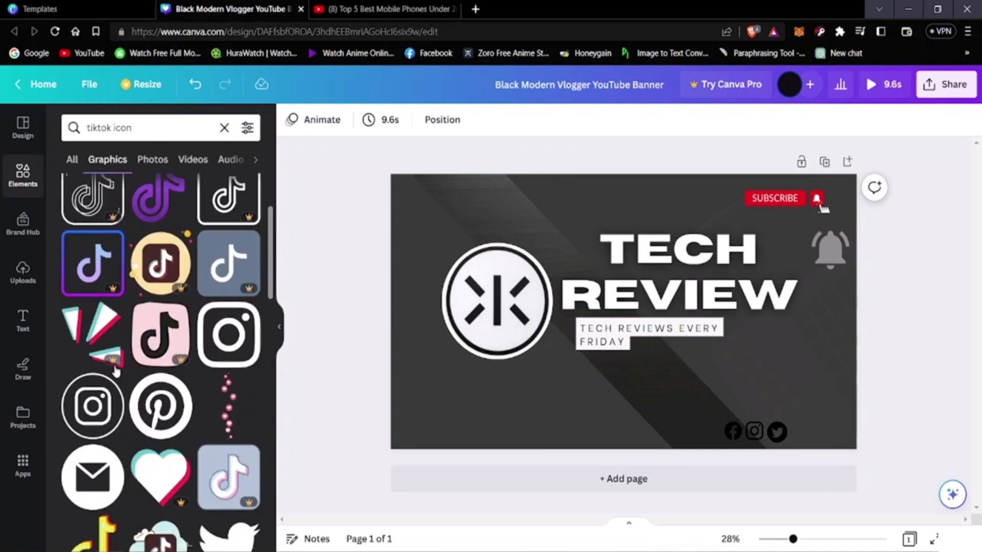
{"action": "scroll", "coordinate": [174, 364], "scroll_direction": "down", "scroll_amount": 7}
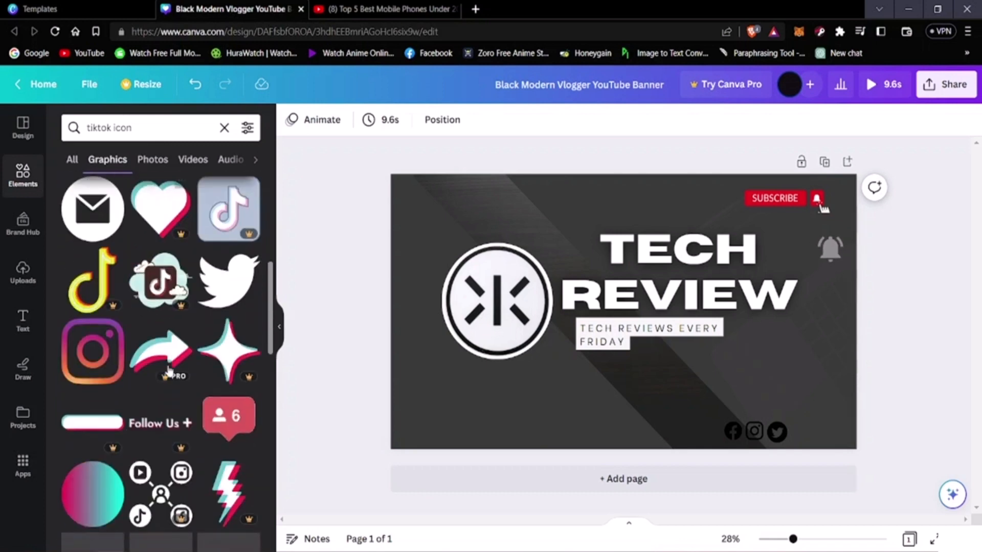
{"action": "scroll", "coordinate": [162, 373], "scroll_direction": "up", "scroll_amount": 10}
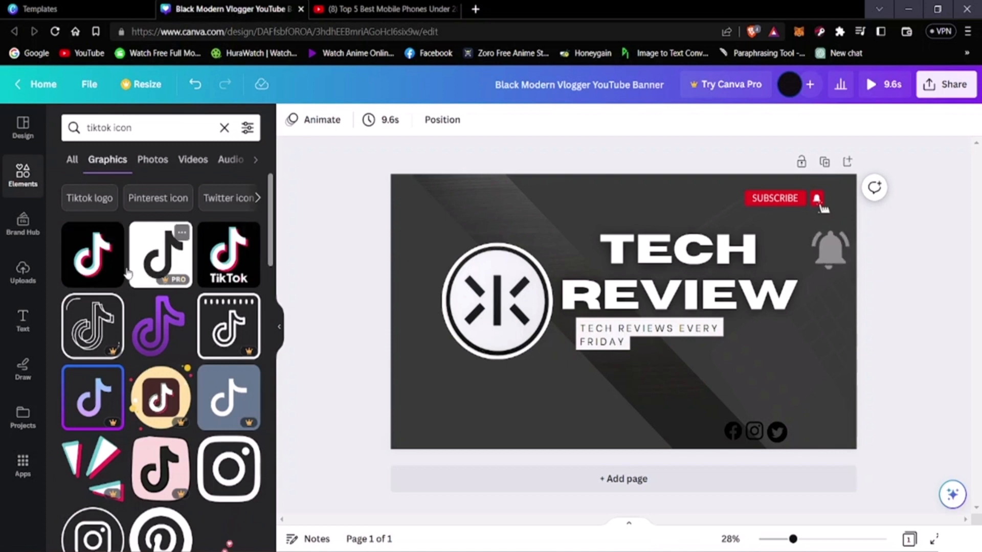
{"action": "left_click", "coordinate": [104, 263]}
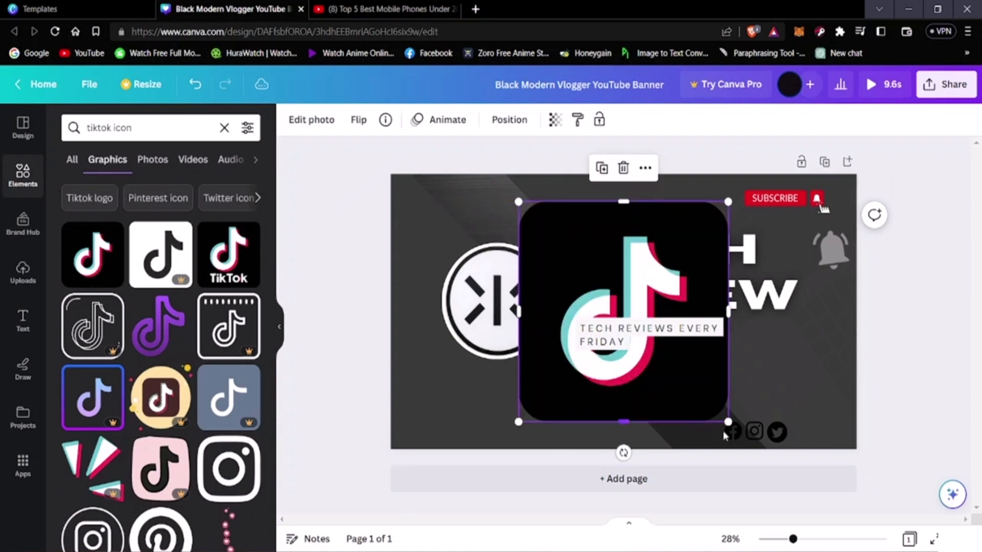
{"action": "left_click_drag", "start_coordinate": [728, 422], "coordinate": [499, 257]}
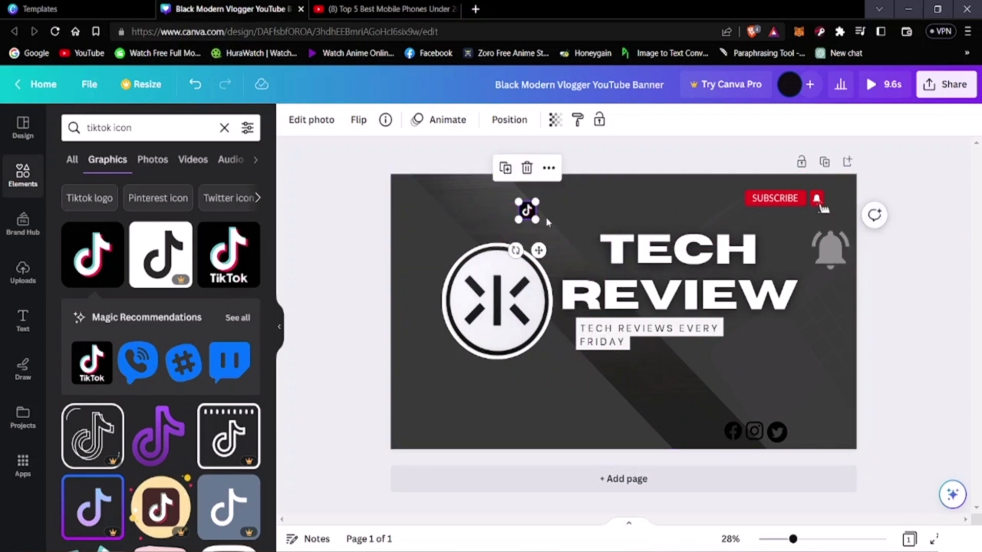
{"action": "left_click_drag", "start_coordinate": [527, 211], "coordinate": [802, 435]}
{"action": "left_click", "coordinate": [926, 447]}
{"action": "left_click", "coordinate": [902, 459]}
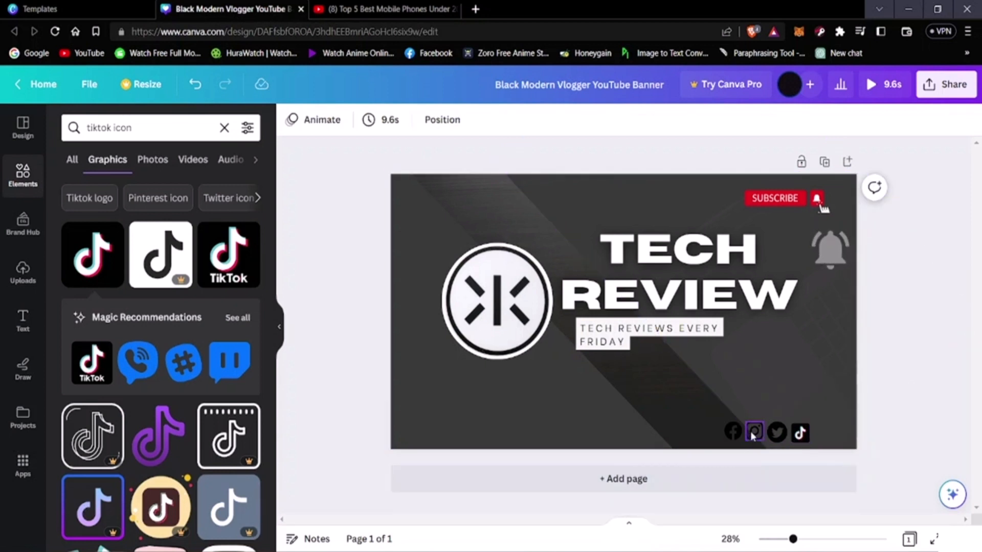
- Shift the Instagram and Facebook icons slightly down to align them with the Twitter and TikTok icons
{"action": "left_click_drag", "start_coordinate": [754, 432], "coordinate": [751, 434]}
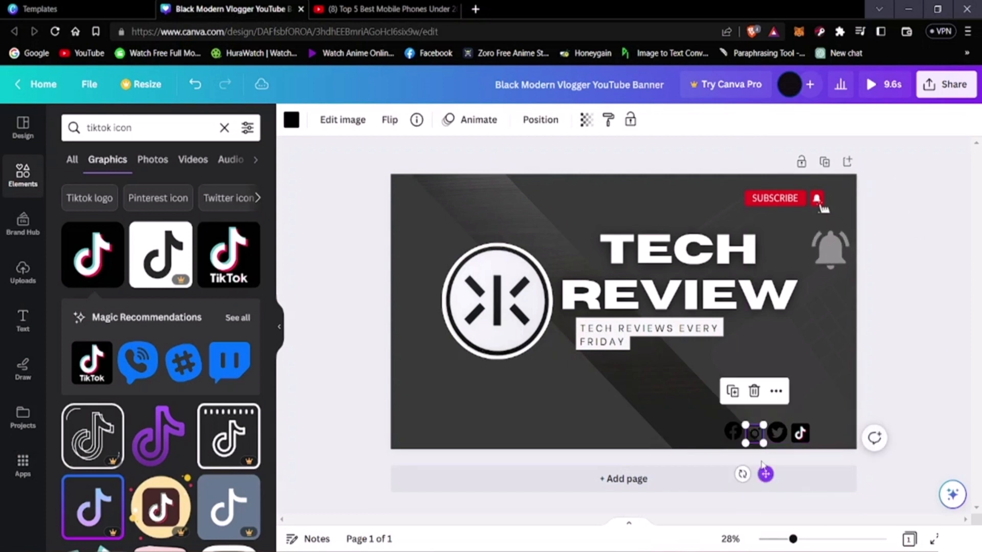
{"action": "left_click", "coordinate": [744, 435]}
{"action": "left_click", "coordinate": [734, 432]}
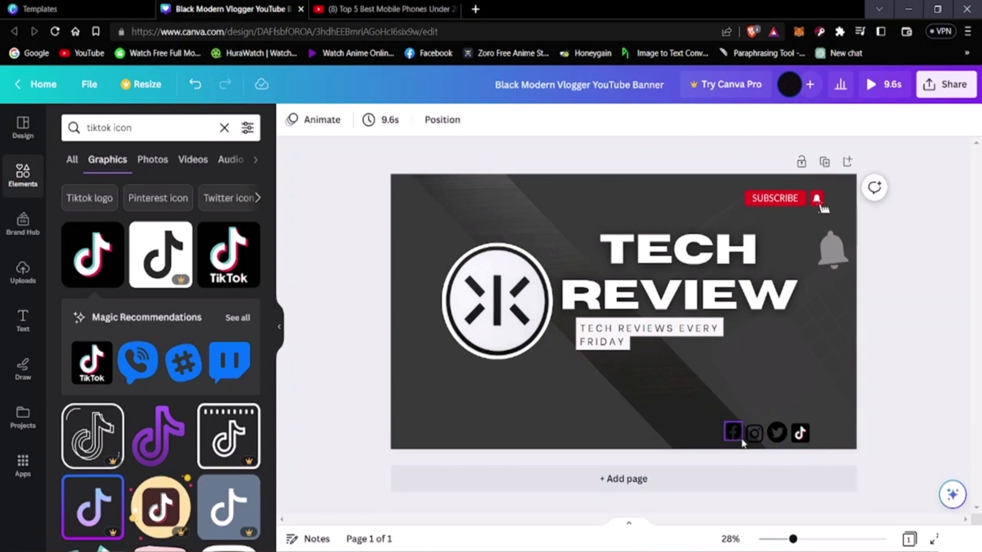
{"action": "left_click_drag", "start_coordinate": [733, 438], "coordinate": [732, 435]}
{"action": "left_click", "coordinate": [903, 431]}
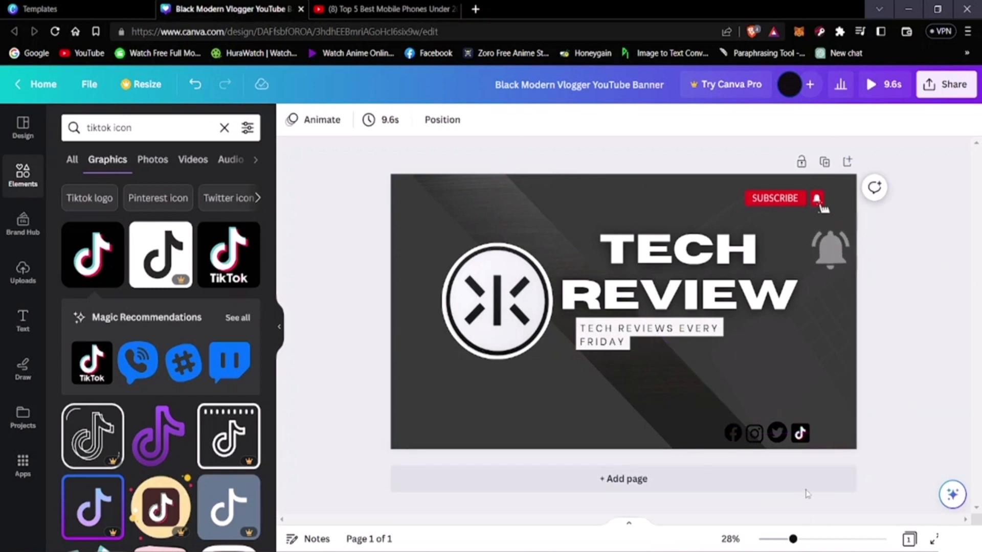
- Search the graphics elements for "instagram icon" to find a replacement for the banner's Instagram icon
{"action": "left_click", "coordinate": [751, 435]}
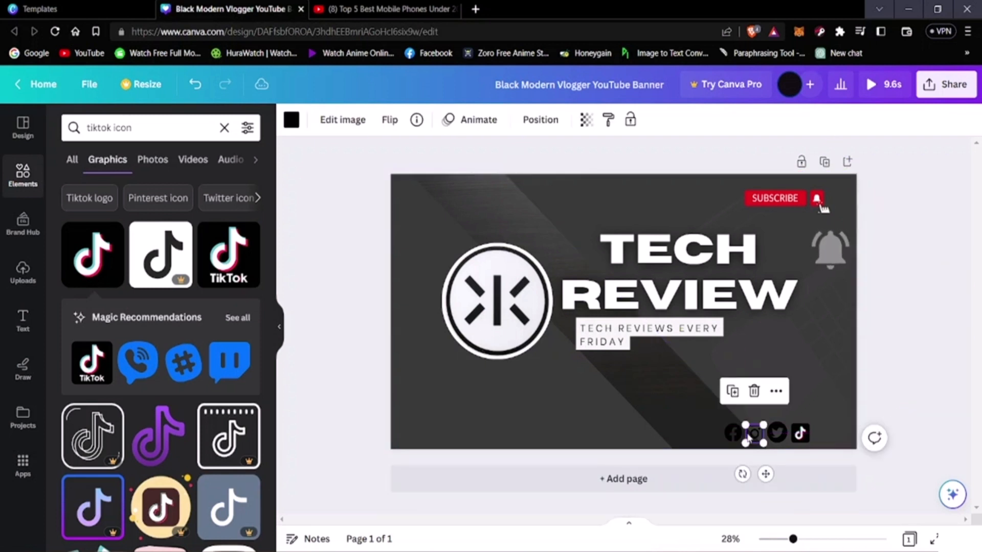
{"action": "left_click", "coordinate": [146, 127]}
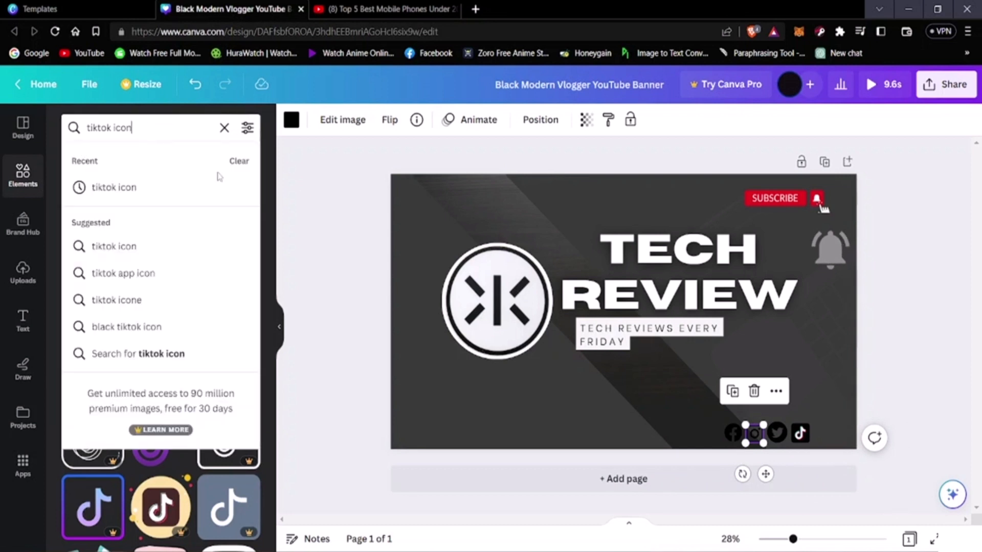
{"action": "key", "text": "BackSpace"}
{"action": "key", "text": "BackSpace"}
{"action": "key", "text": "BackSpace"}
{"action": "key", "text": "BackSpace"}
{"action": "key", "text": "BackSpace"}
{"action": "key", "text": "BackSpace"}
{"action": "key", "text": "BackSpace"}
{"action": "key", "text": "BackSpace"}
{"action": "key", "text": "BackSpace"}
{"action": "key", "text": "BackSpace"}
{"action": "key", "text": "BackSpace"}
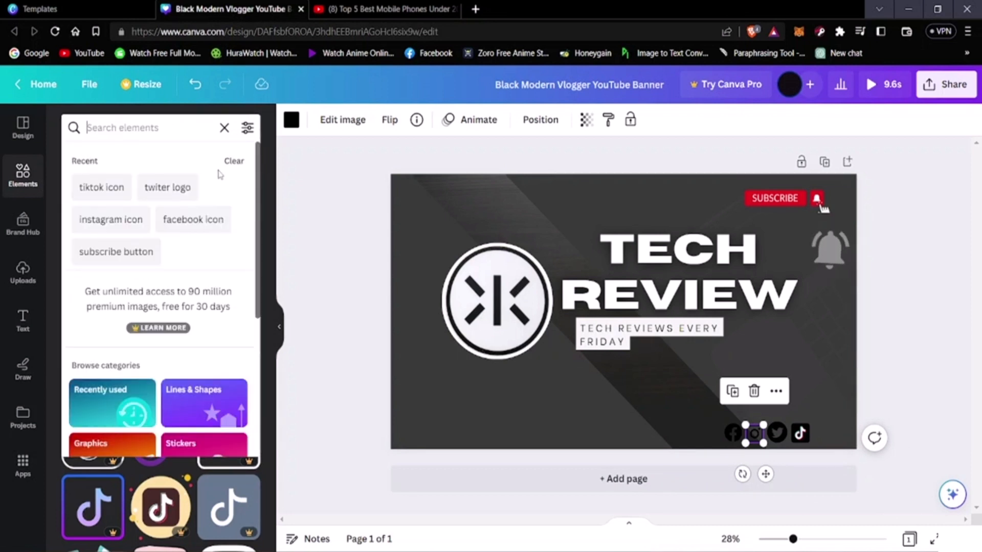
{"action": "type", "text": "instagram"}
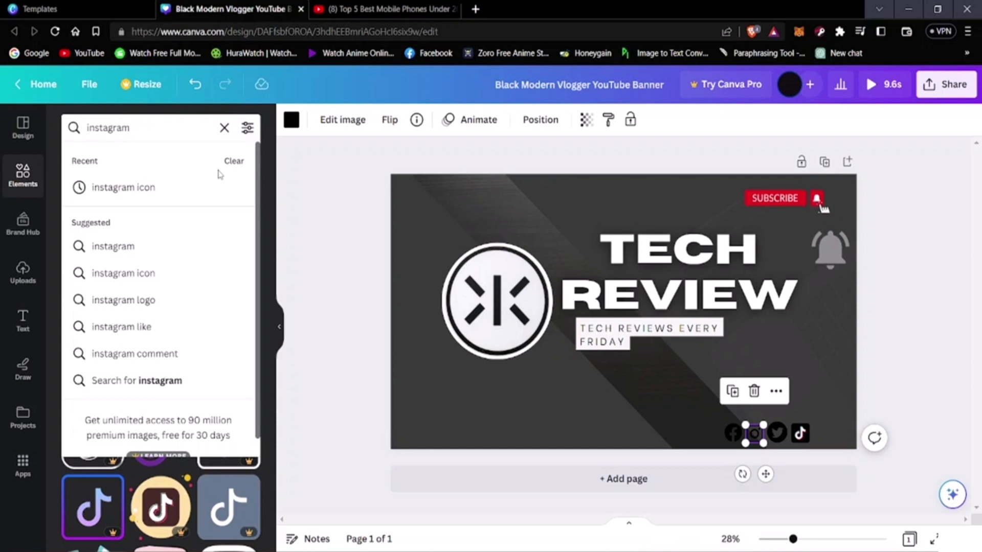
{"action": "left_click", "coordinate": [159, 187]}
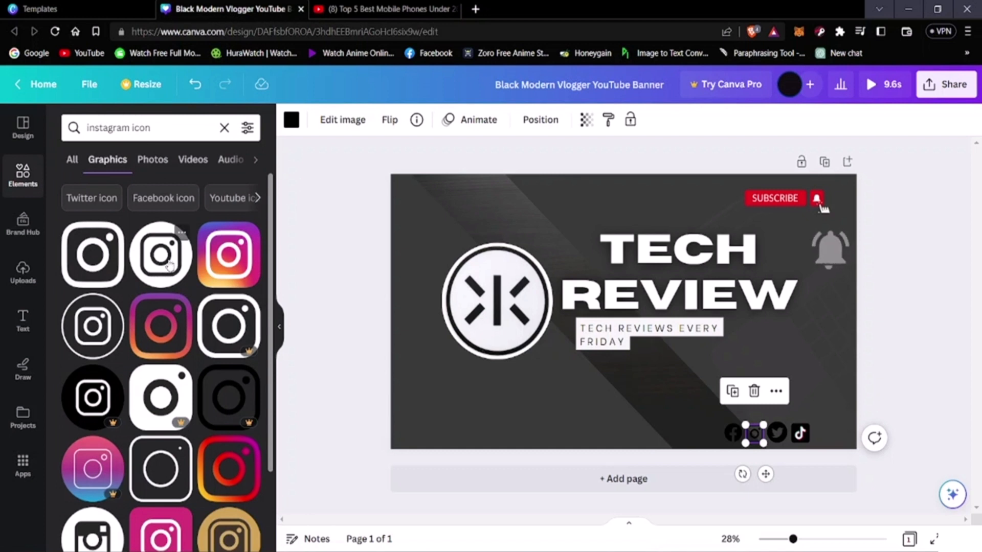
- Add the round Instagram icon, move the old one out of the row, and scale the new icon down into its place
{"action": "left_click", "coordinate": [170, 266]}
{"action": "left_click_drag", "start_coordinate": [636, 341], "coordinate": [748, 386]}
{"action": "left_click_drag", "start_coordinate": [754, 433], "coordinate": [694, 409]}
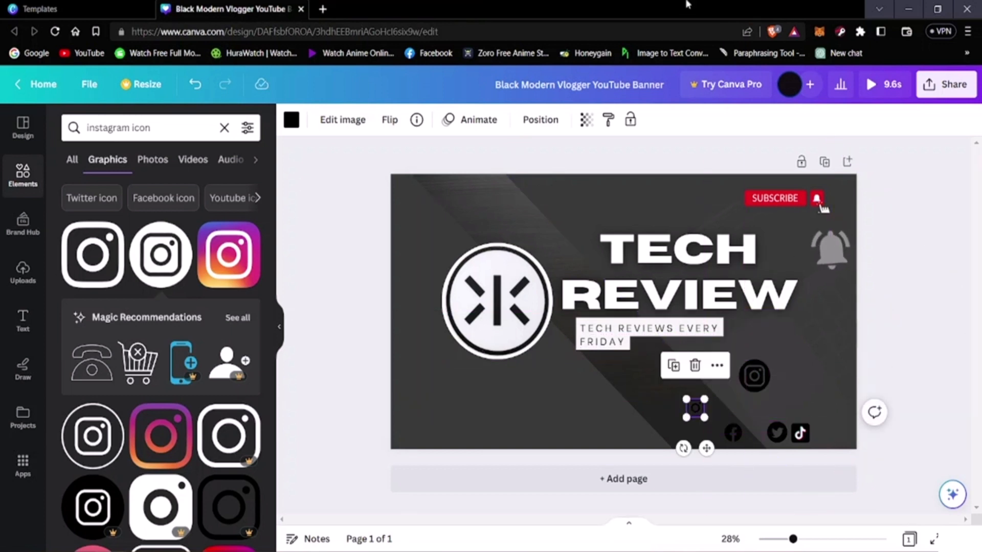
{"action": "left_click_drag", "start_coordinate": [747, 382], "coordinate": [741, 406]}
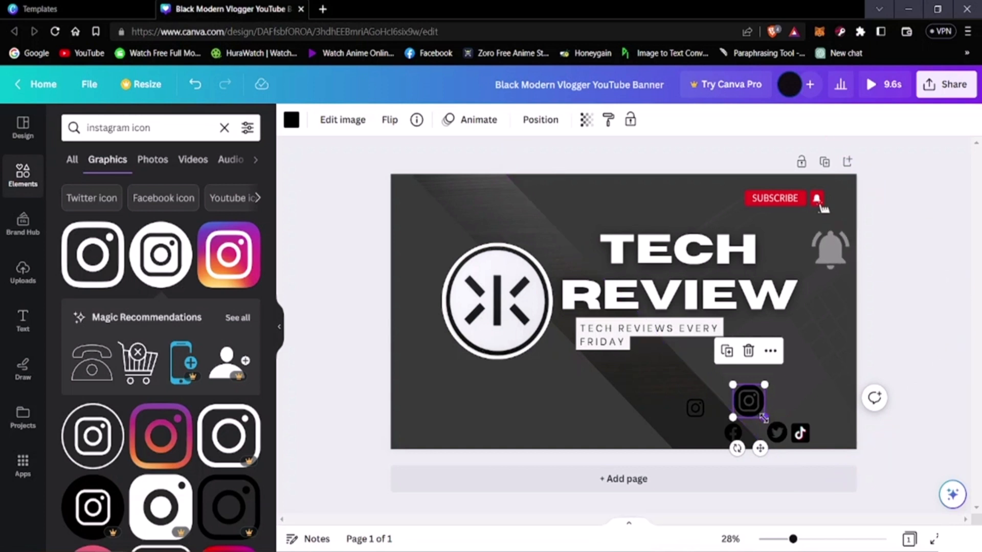
{"action": "left_click_drag", "start_coordinate": [763, 418], "coordinate": [724, 435]}
- Remove the old Instagram icon and spread the Facebook, Twitter and TikTok icons evenly around the round Instagram icon
{"action": "left_click", "coordinate": [734, 434]}
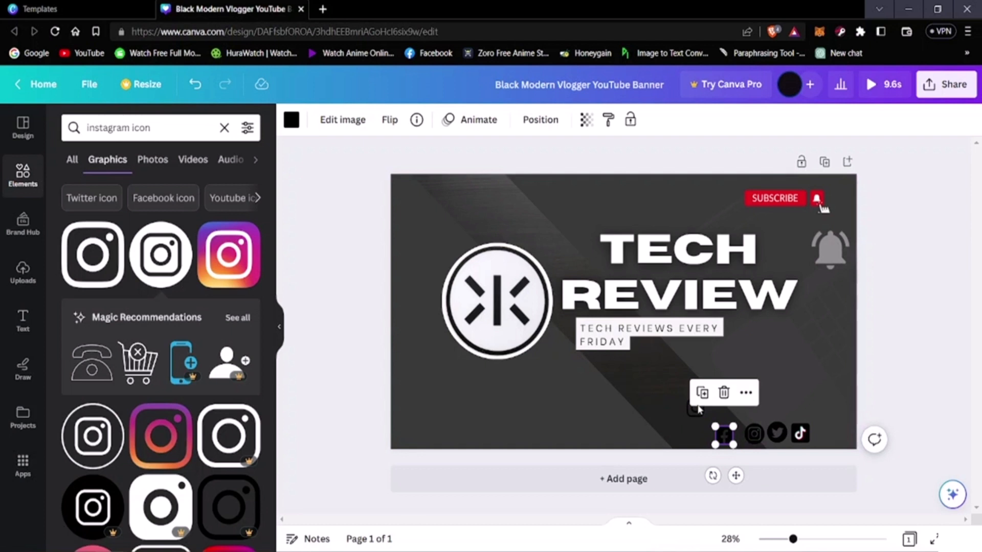
{"action": "left_click", "coordinate": [696, 375]}
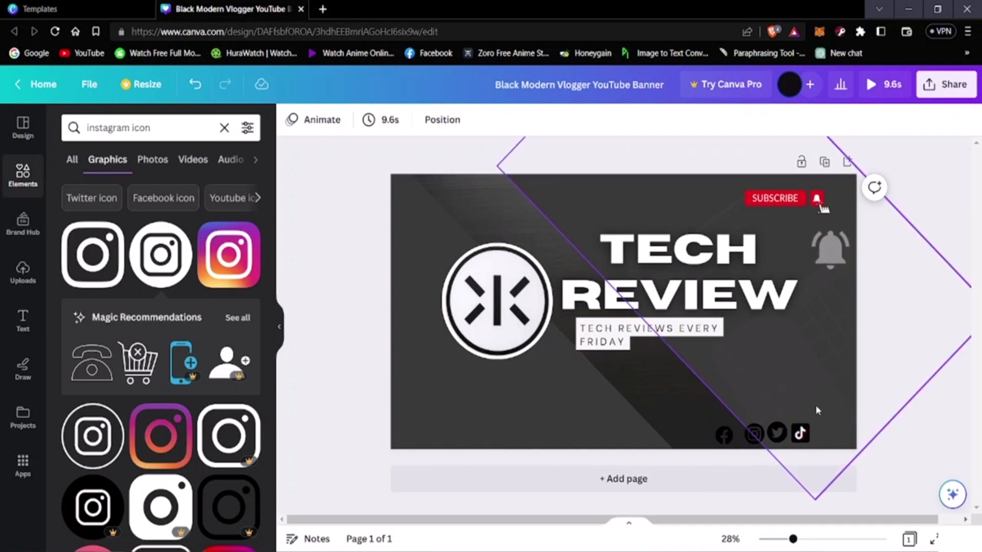
{"action": "left_click_drag", "start_coordinate": [801, 433], "coordinate": [757, 443]}
{"action": "left_click", "coordinate": [755, 437]}
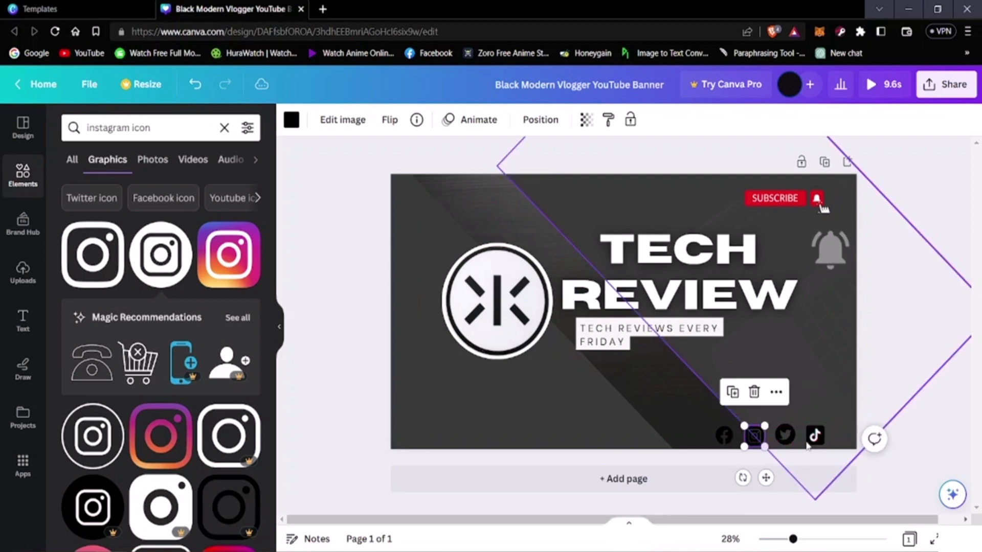
{"action": "left_click", "coordinate": [870, 498]}
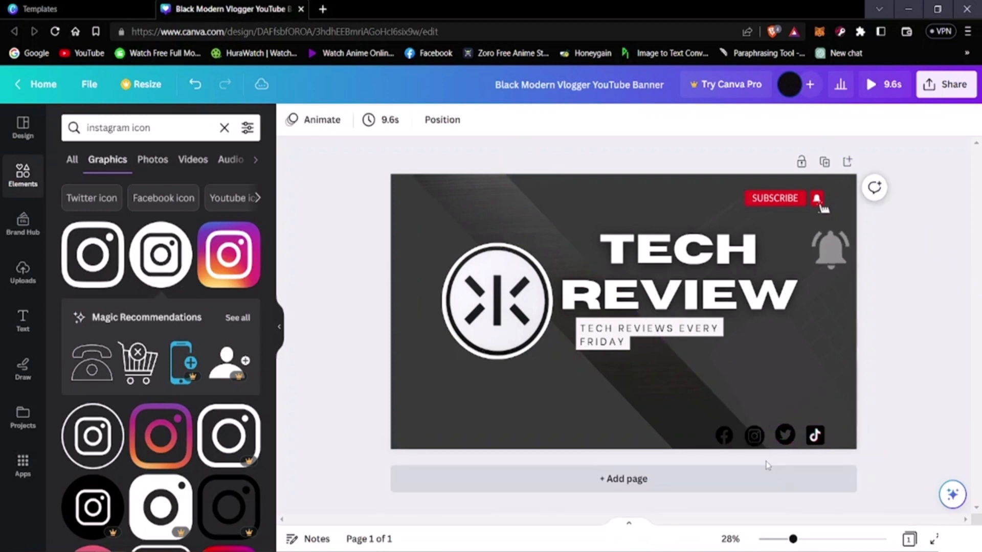
- Nudge the Facebook and TikTok icons in the row and enlarge the Facebook icon to about 104 × 104
{"action": "left_click", "coordinate": [781, 435]}
{"action": "left_click_drag", "start_coordinate": [781, 435], "coordinate": [725, 435]}
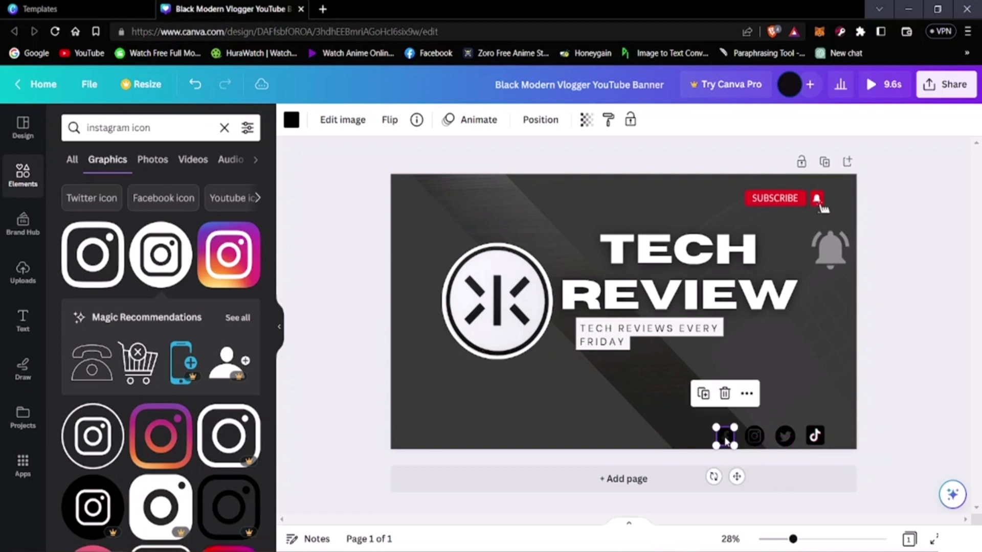
{"action": "left_click_drag", "start_coordinate": [813, 437], "coordinate": [810, 436]}
{"action": "left_click", "coordinate": [916, 468]}
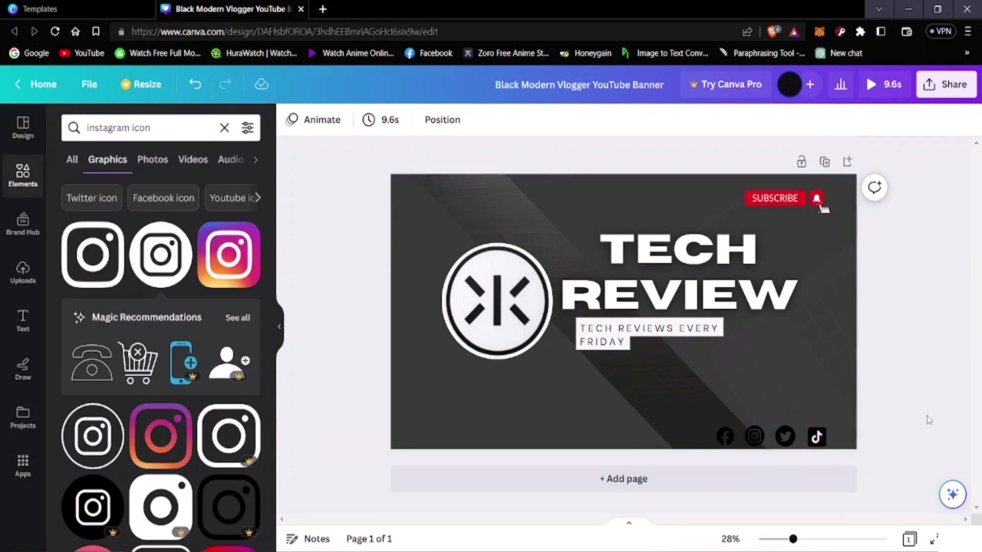
{"action": "left_click", "coordinate": [726, 437]}
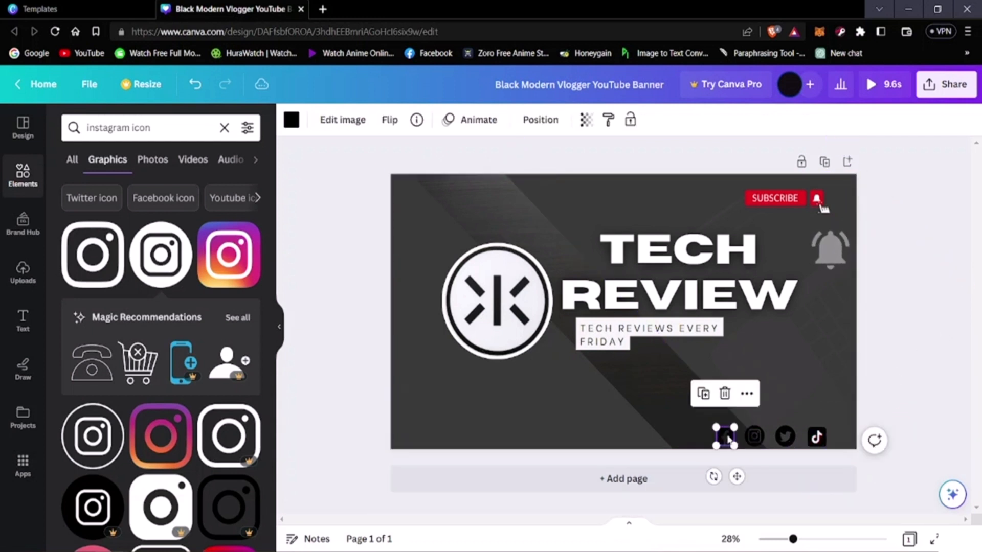
{"action": "left_click_drag", "start_coordinate": [731, 427], "coordinate": [734, 425]}
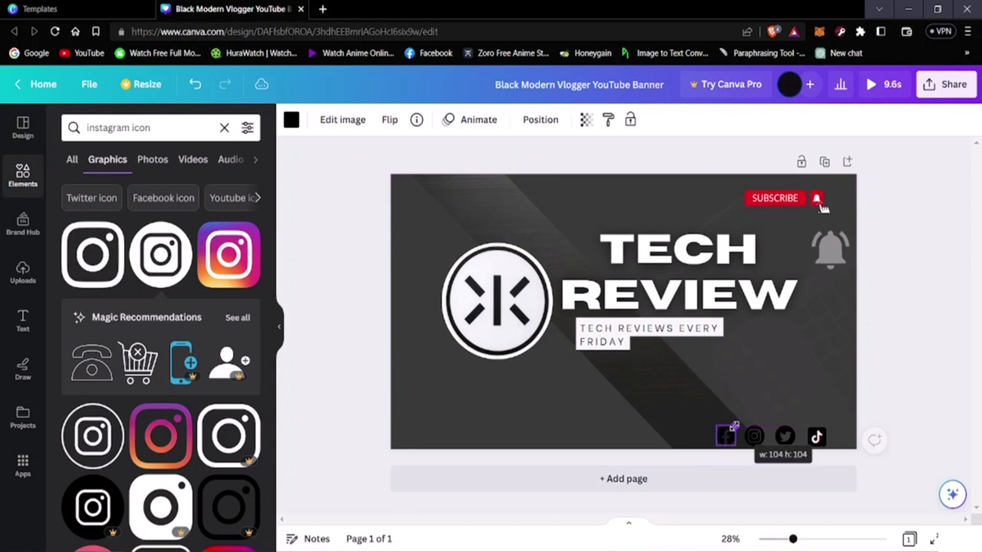
{"action": "left_click", "coordinate": [744, 508]}
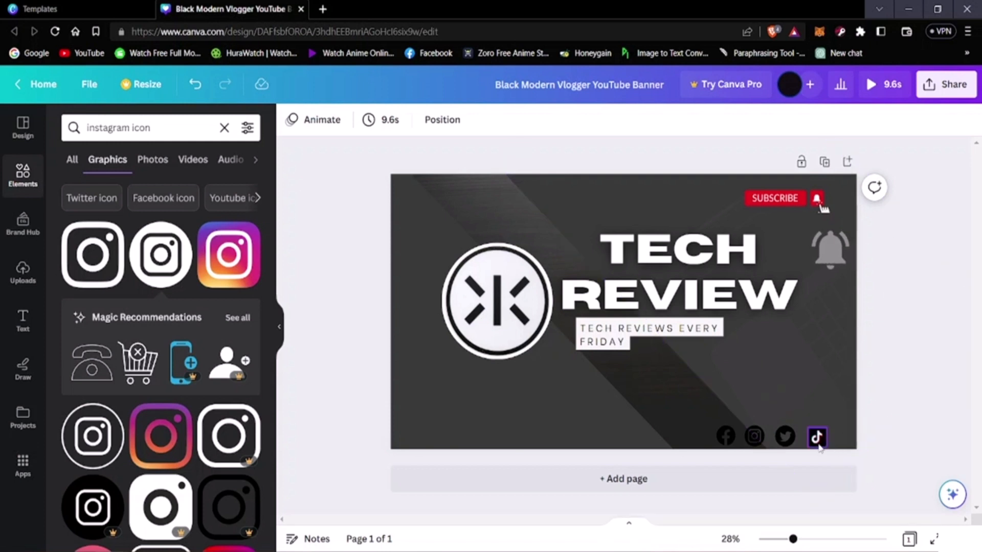
- Move the four social media icons slightly up from the banner's lower edge and closer together near its right side
{"action": "left_click_drag", "start_coordinate": [818, 447], "coordinate": [831, 415]}
{"action": "left_click_drag", "start_coordinate": [785, 436], "coordinate": [785, 415]}
{"action": "left_click_drag", "start_coordinate": [727, 435], "coordinate": [754, 416]}
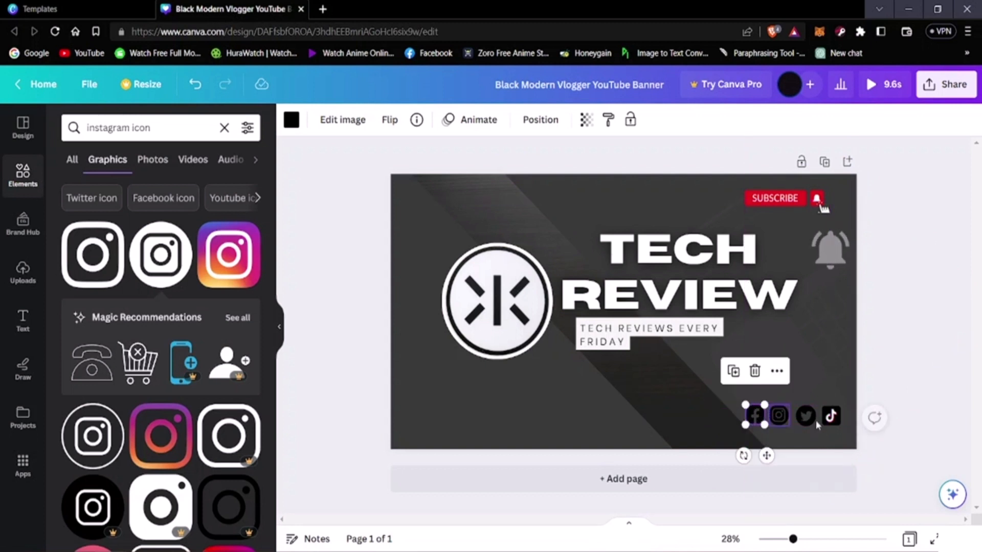
{"action": "left_click", "coordinate": [824, 406]}
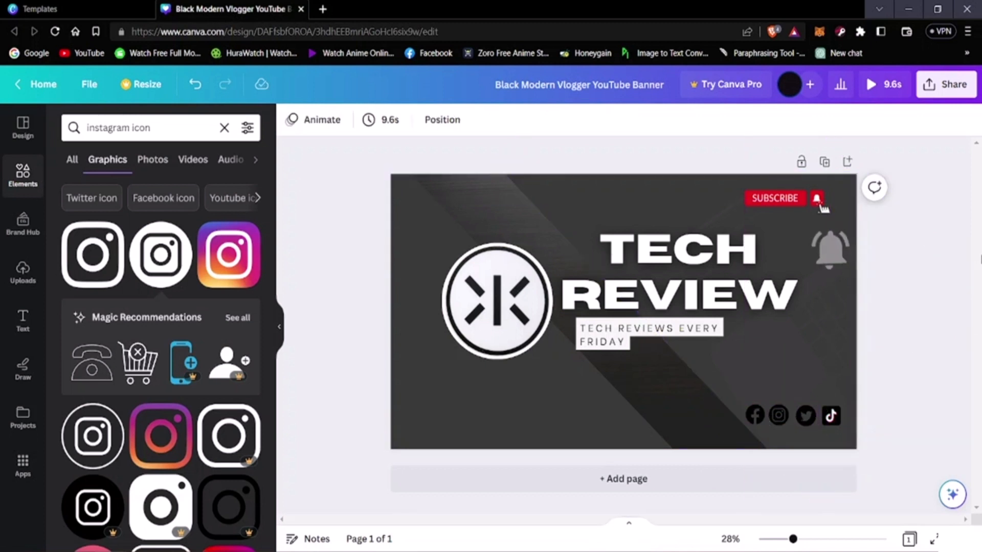
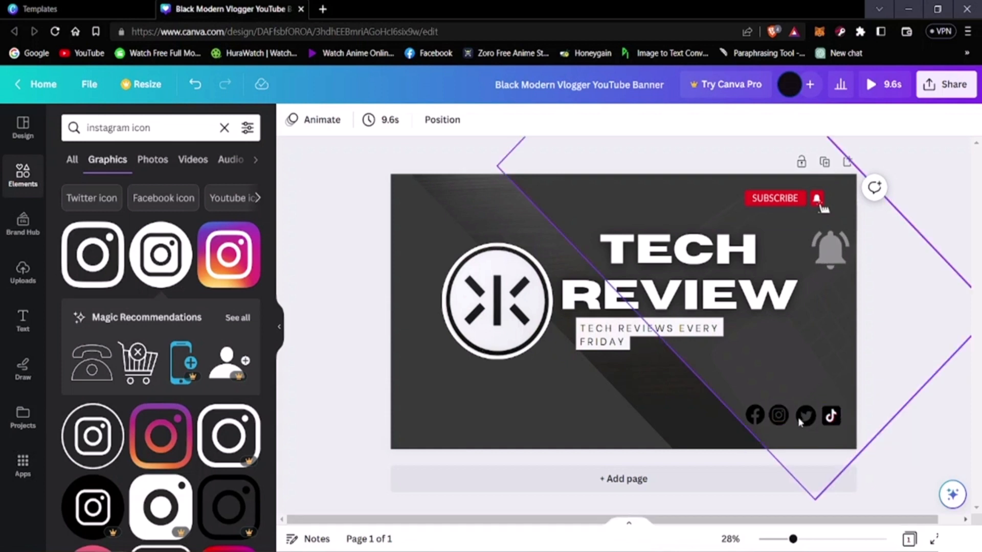
- Raise the TikTok, Twitter, Instagram and Facebook icons to just below the tagline, placing Instagram beside Facebook
{"action": "left_click_drag", "start_coordinate": [831, 418], "coordinate": [835, 369]}
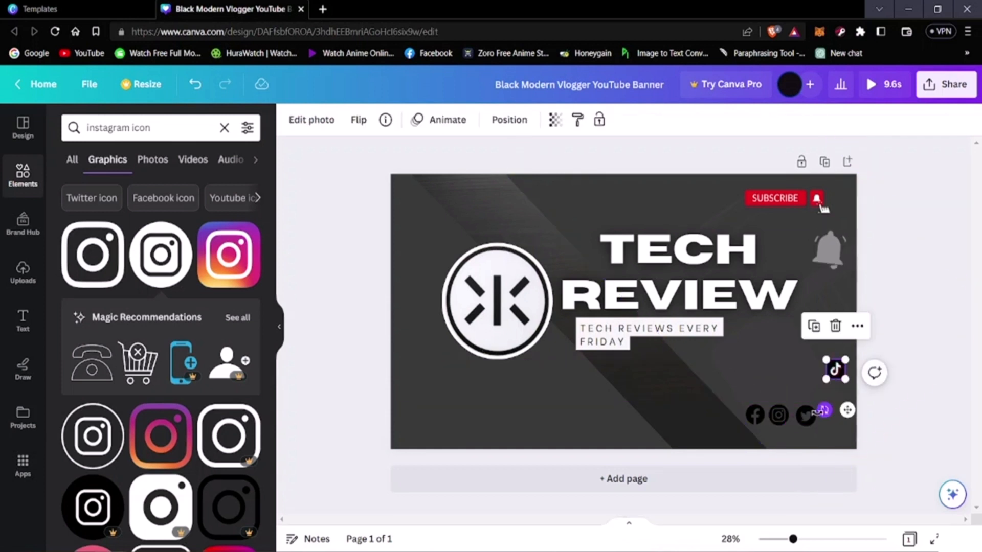
{"action": "left_click_drag", "start_coordinate": [809, 417], "coordinate": [812, 370]}
{"action": "left_click_drag", "start_coordinate": [778, 415], "coordinate": [786, 375]}
{"action": "left_click_drag", "start_coordinate": [757, 409], "coordinate": [714, 368]}
{"action": "left_click_drag", "start_coordinate": [778, 369], "coordinate": [741, 369]}
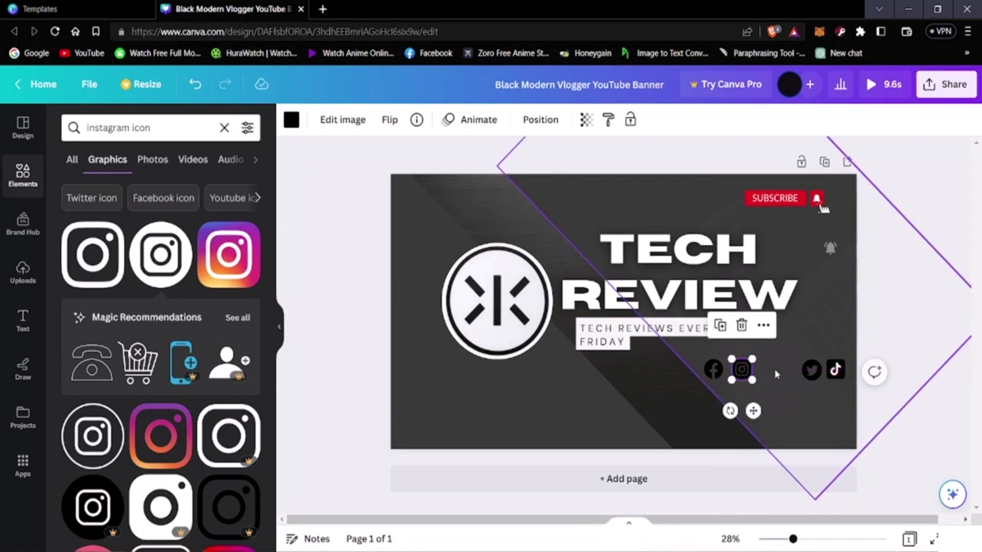
- Shift the Twitter and TikTok icons over beside the Instagram icon to form one evenly spaced row
{"action": "left_click", "coordinate": [803, 372]}
{"action": "left_click_drag", "start_coordinate": [804, 372], "coordinate": [762, 373]}
{"action": "left_click", "coordinate": [835, 370]}
{"action": "left_click_drag", "start_coordinate": [835, 369], "coordinate": [791, 368]}
{"action": "left_click", "coordinate": [943, 450]}
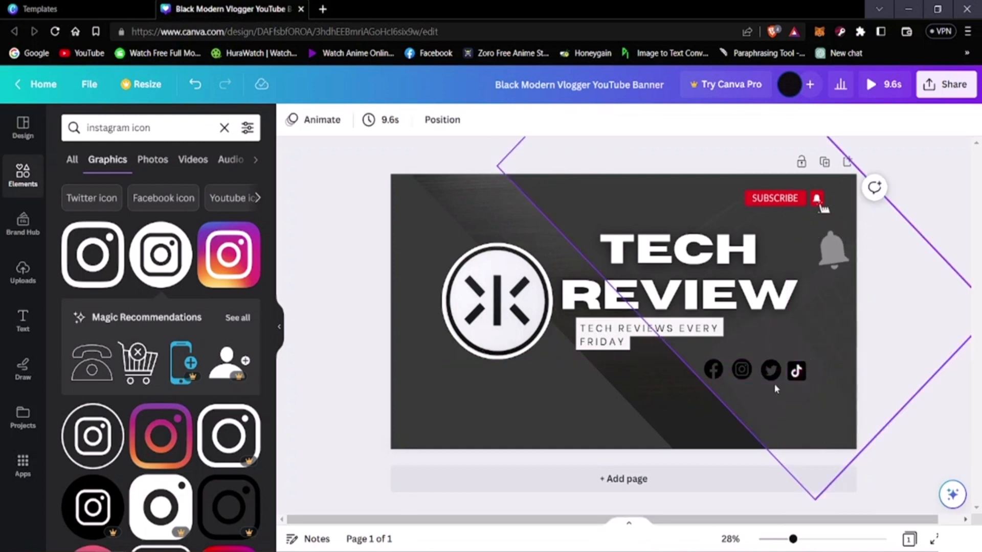
- Search the graphics elements for "whatsapp icon" using the suggested term
{"action": "left_click", "coordinate": [161, 134]}
{"action": "key", "text": "BackSpace"}
{"action": "key", "text": "BackSpace"}
{"action": "key", "text": "BackSpace"}
{"action": "key", "text": "BackSpace"}
{"action": "key", "text": "BackSpace"}
{"action": "key", "text": "BackSpace"}
{"action": "key", "text": "BackSpace"}
{"action": "key", "text": "BackSpace"}
{"action": "key", "text": "BackSpace"}
{"action": "key", "text": "BackSpace"}
{"action": "key", "text": "BackSpace"}
{"action": "key", "text": "BackSpace"}
{"action": "key", "text": "BackSpace"}
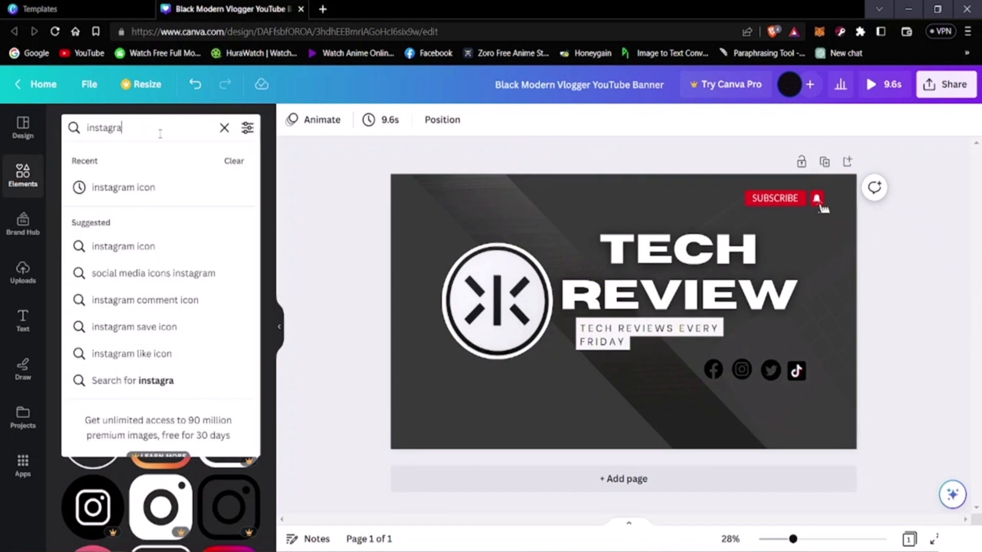
{"action": "type", "text": "wha"}
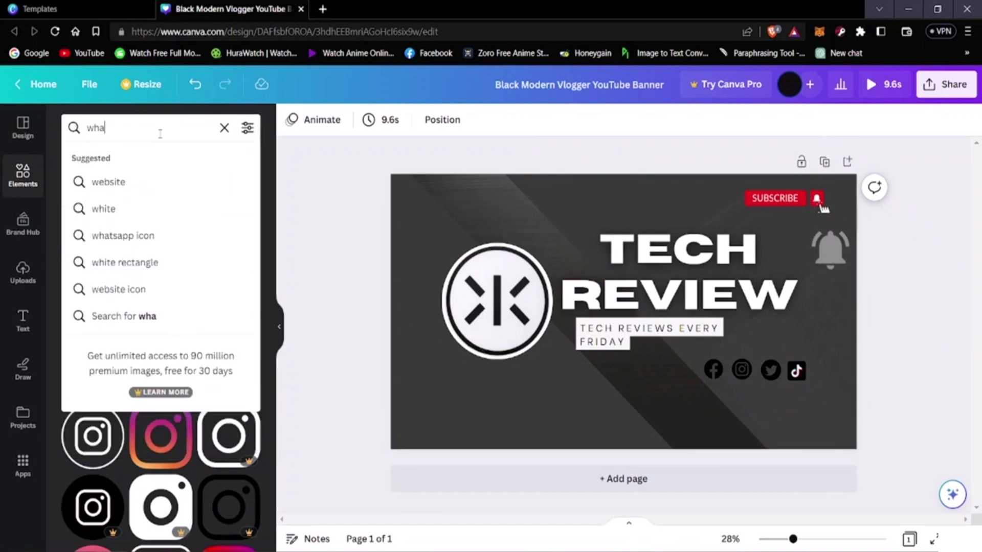
{"action": "type", "text": "tsapp"}
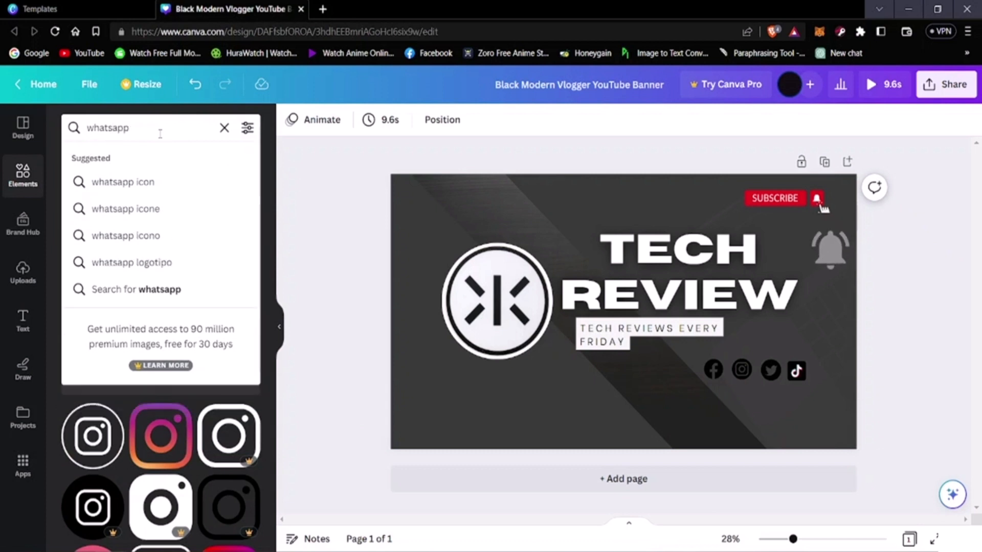
{"action": "left_click", "coordinate": [122, 182]}
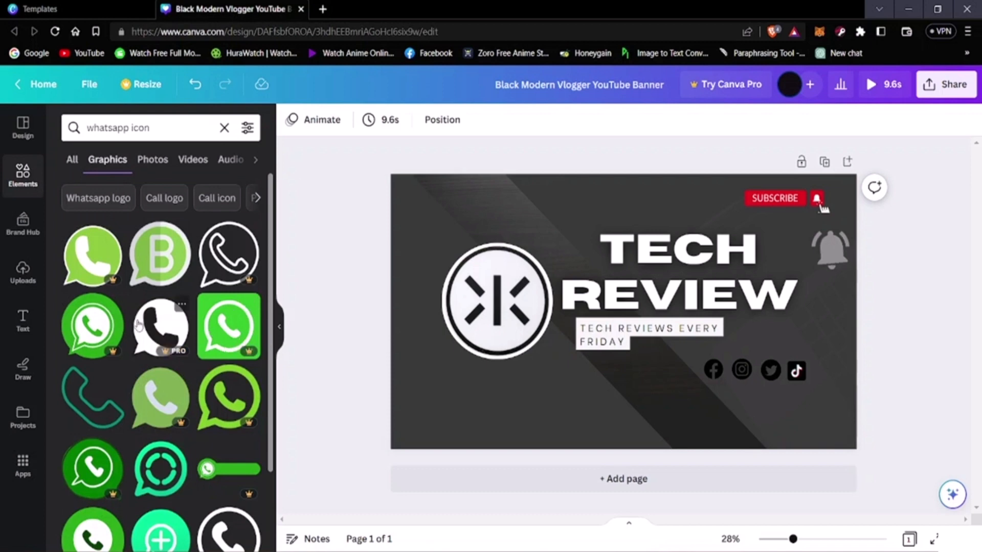
- Browse the WhatsApp icon results for a free graphic that suits the banner's icon row
{"action": "scroll", "coordinate": [183, 399], "scroll_direction": "down", "scroll_amount": 2}
{"action": "scroll", "coordinate": [183, 399], "scroll_direction": "down", "scroll_amount": 4}
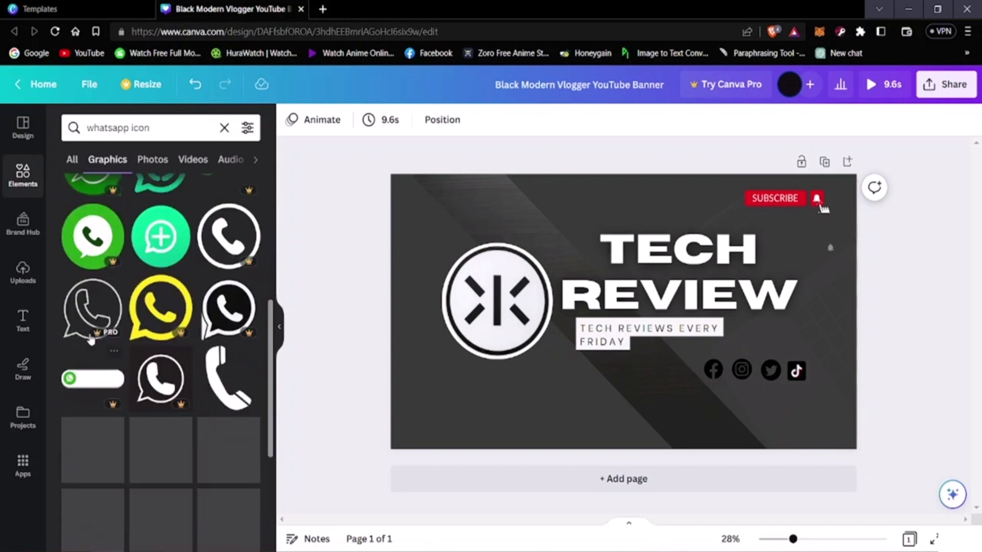
{"action": "scroll", "coordinate": [153, 404], "scroll_direction": "down", "scroll_amount": 5}
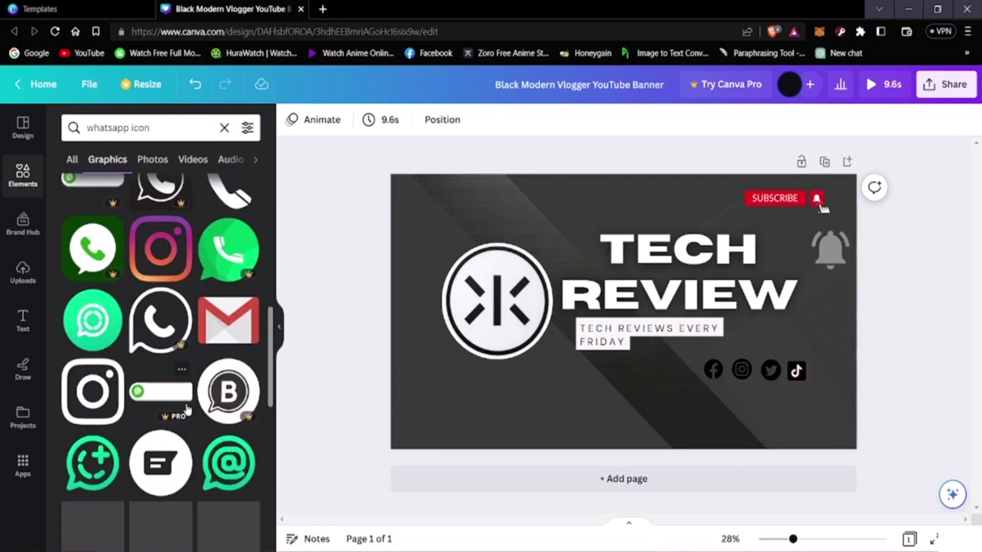
{"action": "scroll", "coordinate": [154, 405], "scroll_direction": "down", "scroll_amount": 4}
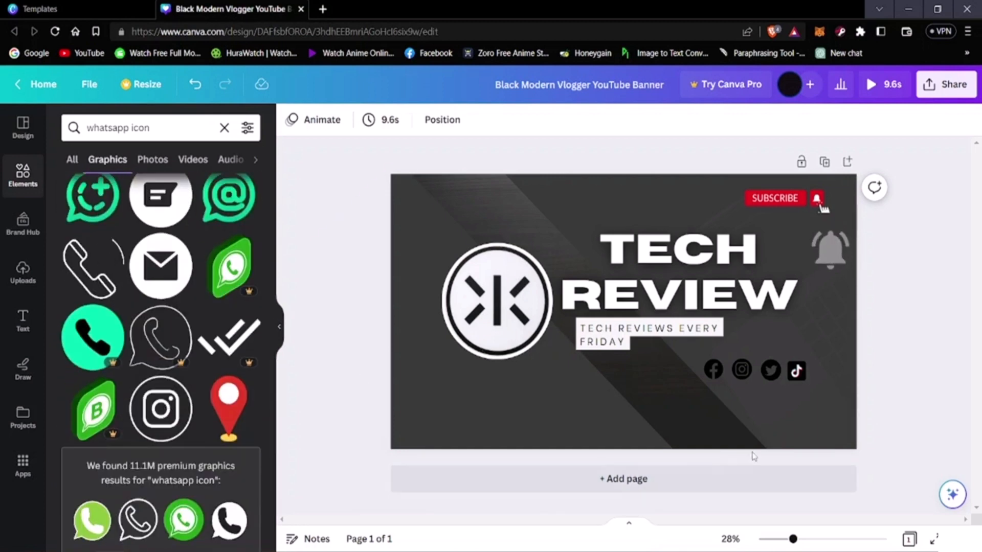
{"action": "scroll", "coordinate": [150, 379], "scroll_direction": "down", "scroll_amount": 5}
{"action": "scroll", "coordinate": [151, 380], "scroll_direction": "up", "scroll_amount": 8}
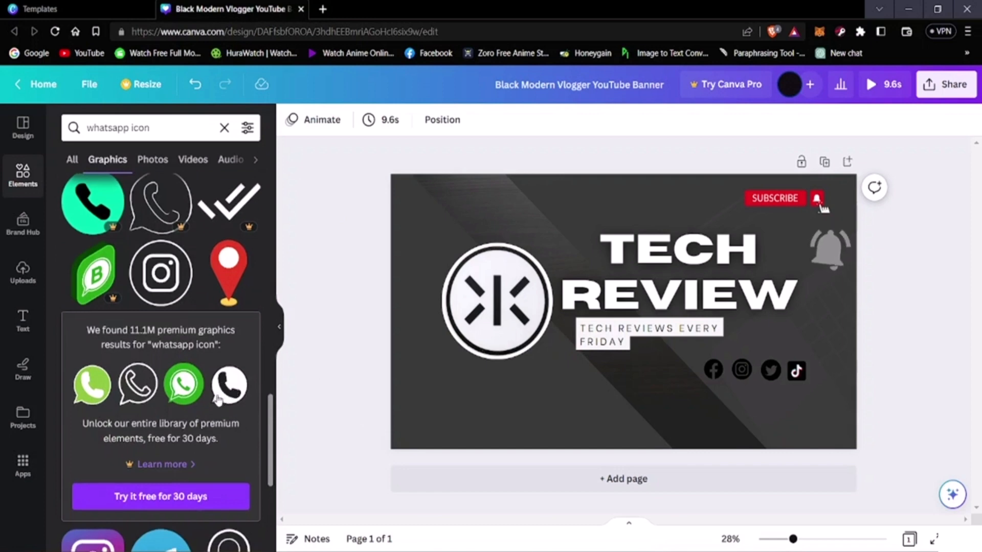
{"action": "scroll", "coordinate": [227, 404], "scroll_direction": "down", "scroll_amount": 5}
{"action": "scroll", "coordinate": [236, 419], "scroll_direction": "up", "scroll_amount": 10}
{"action": "scroll", "coordinate": [245, 422], "scroll_direction": "up", "scroll_amount": 5}
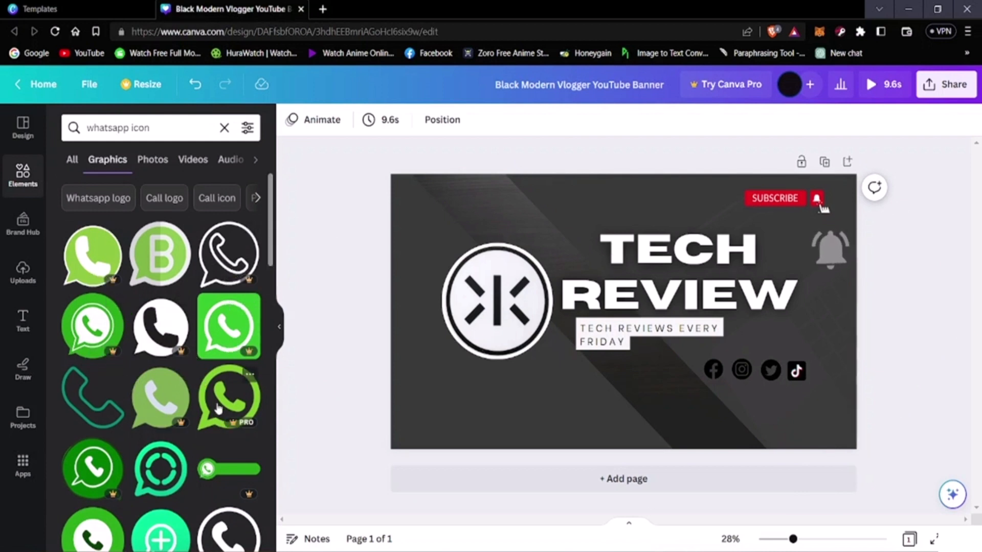
{"action": "scroll", "coordinate": [137, 411], "scroll_direction": "down", "scroll_amount": 1}
{"action": "scroll", "coordinate": [186, 434], "scroll_direction": "down", "scroll_amount": 3}
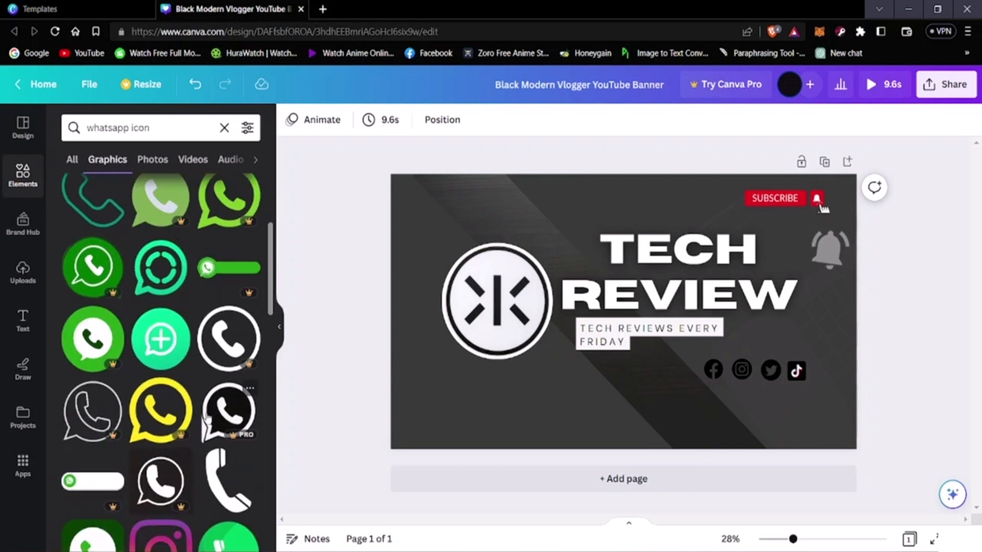
{"action": "scroll", "coordinate": [194, 414], "scroll_direction": "up", "scroll_amount": 1}
{"action": "scroll", "coordinate": [199, 419], "scroll_direction": "down", "scroll_amount": 1}
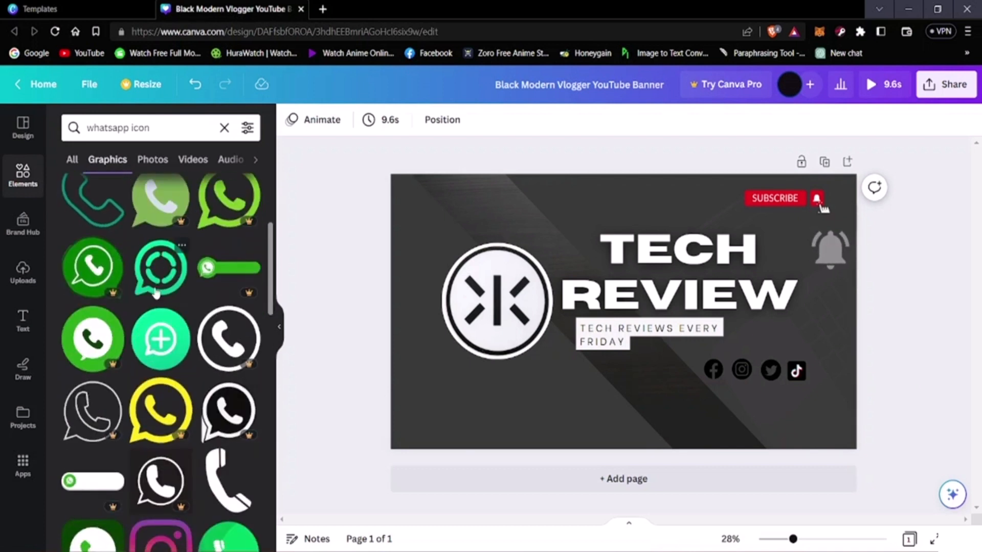
{"action": "scroll", "coordinate": [163, 278], "scroll_direction": "down", "scroll_amount": 3}
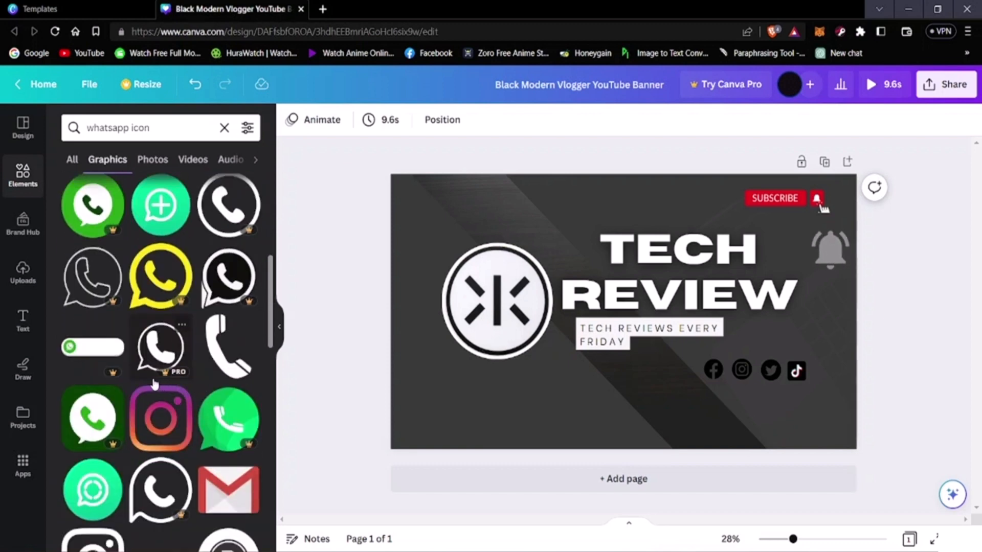
{"action": "scroll", "coordinate": [155, 393], "scroll_direction": "up", "scroll_amount": 2}
{"action": "scroll", "coordinate": [164, 404], "scroll_direction": "down", "scroll_amount": 4}
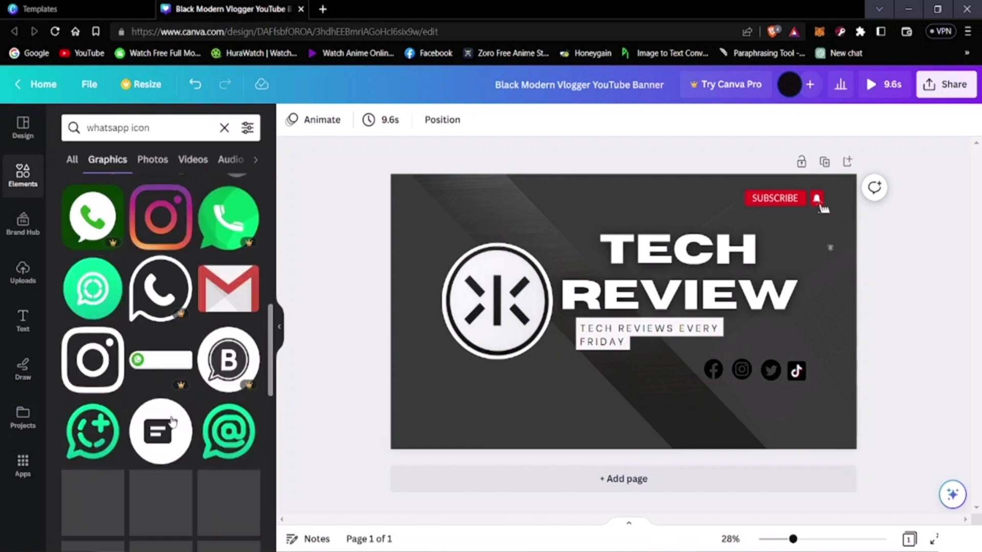
{"action": "scroll", "coordinate": [172, 420], "scroll_direction": "up", "scroll_amount": 3}
{"action": "scroll", "coordinate": [173, 420], "scroll_direction": "up", "scroll_amount": 5}
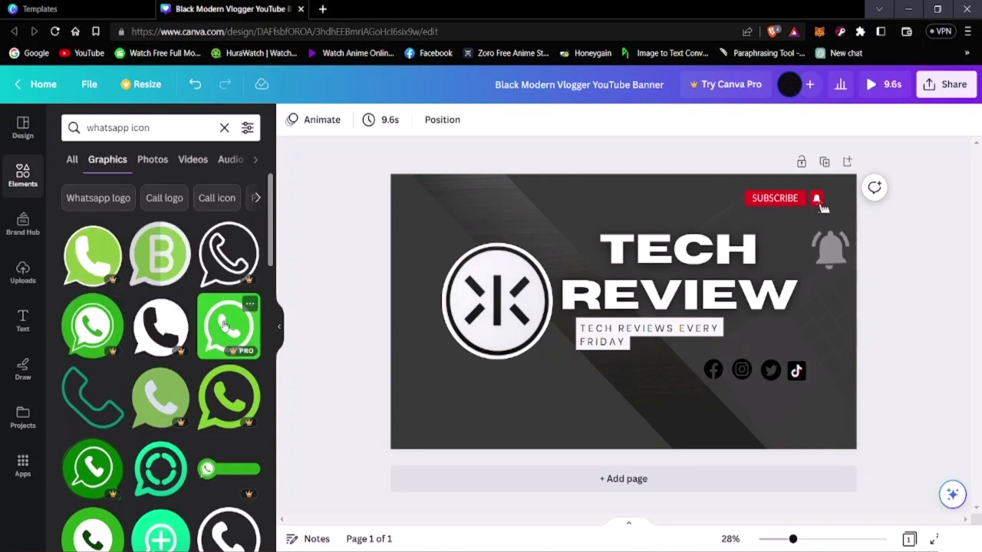
{"action": "scroll", "coordinate": [200, 368], "scroll_direction": "down", "scroll_amount": 2}
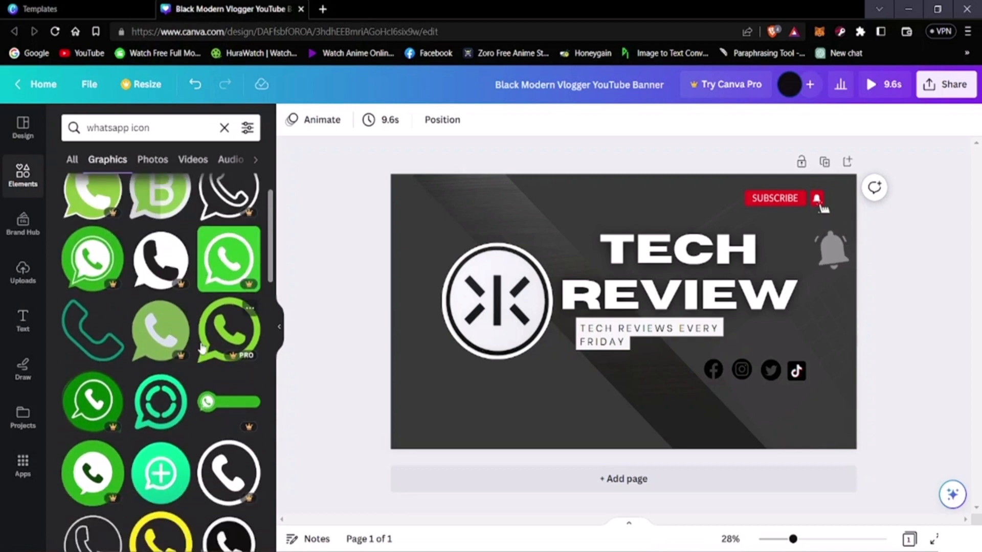
- Add the green chat bubble icon with the segmented ring and place it below the tagline, beside the icon row
{"action": "left_click", "coordinate": [169, 413]}
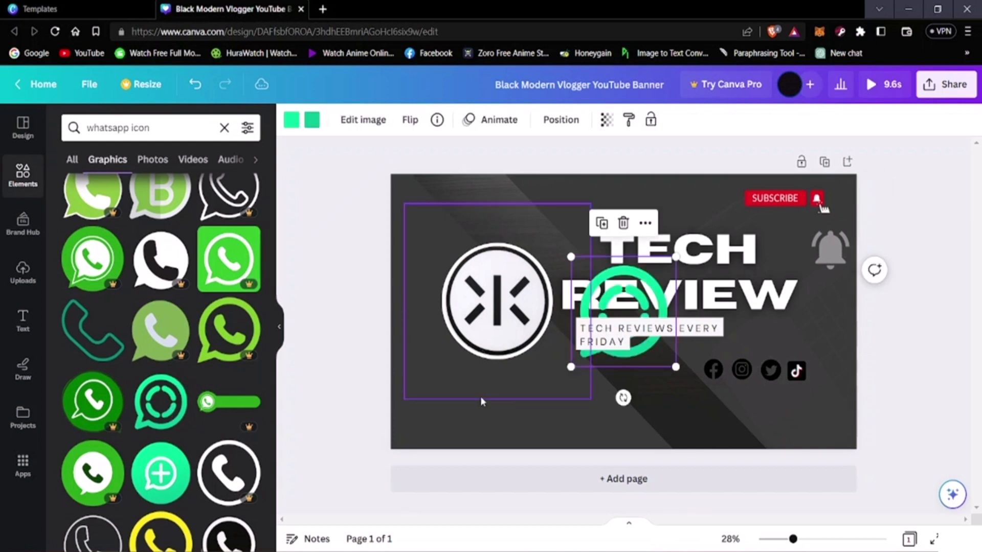
{"action": "left_click_drag", "start_coordinate": [650, 364], "coordinate": [691, 439]}
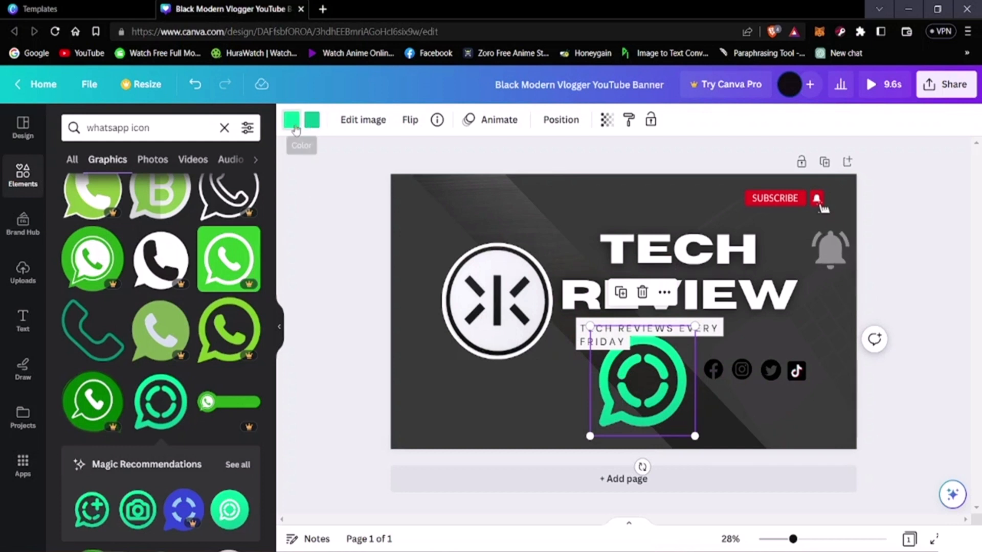
- Try black and several grey shades for the chat bubble icon's first colour, ending with the light grey photo colour
{"action": "left_click", "coordinate": [297, 122]}
{"action": "left_click", "coordinate": [105, 196]}
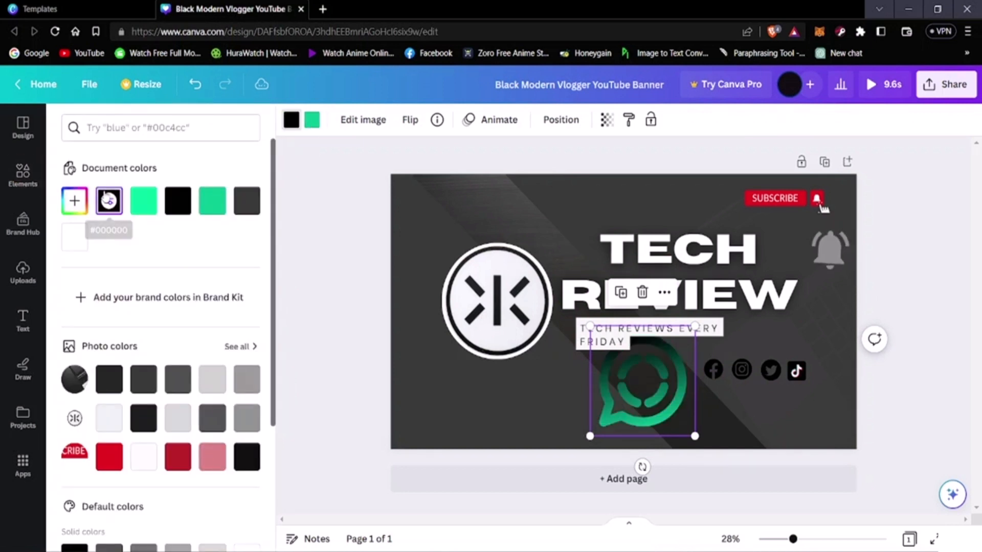
{"action": "left_click", "coordinate": [174, 206]}
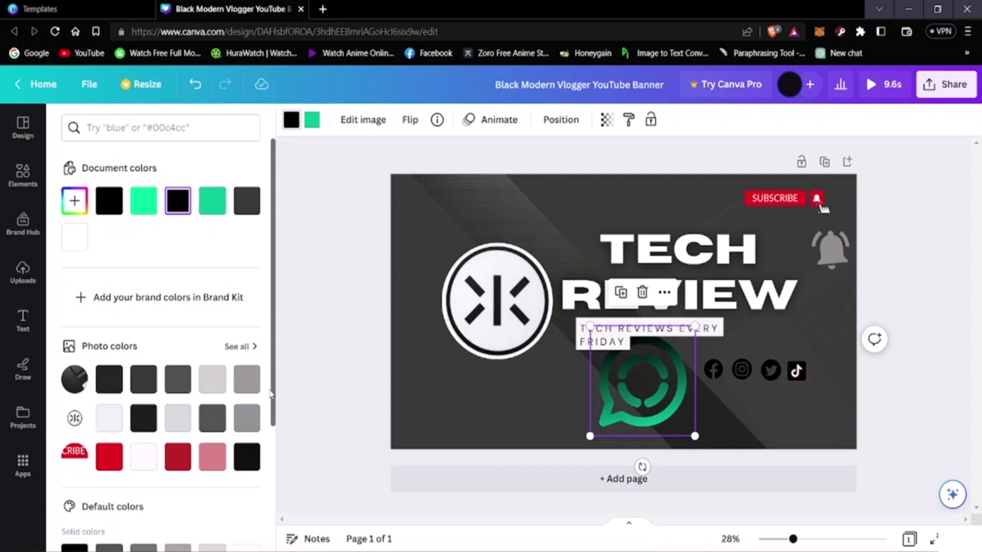
{"action": "left_click", "coordinate": [212, 386]}
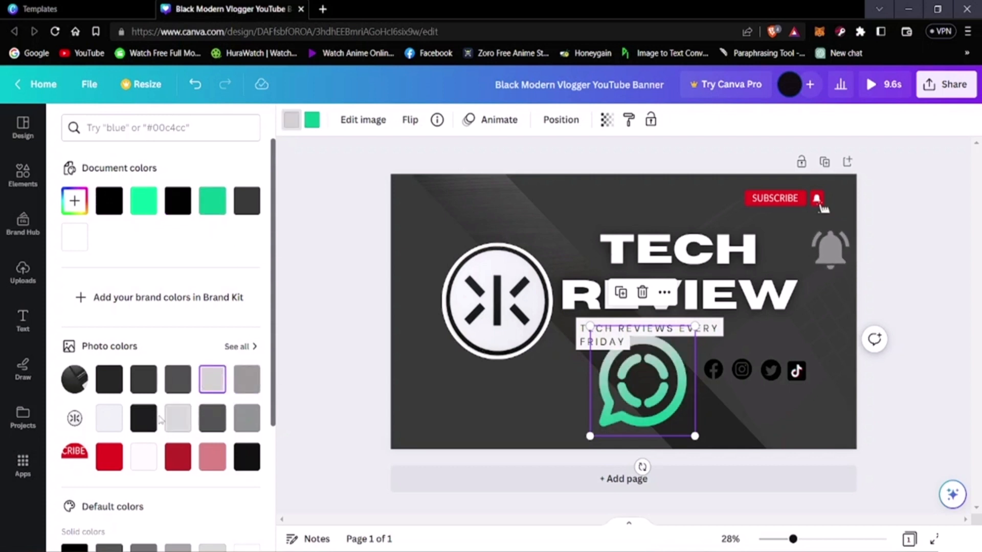
{"action": "left_click", "coordinate": [109, 418]}
{"action": "left_click", "coordinate": [224, 419]}
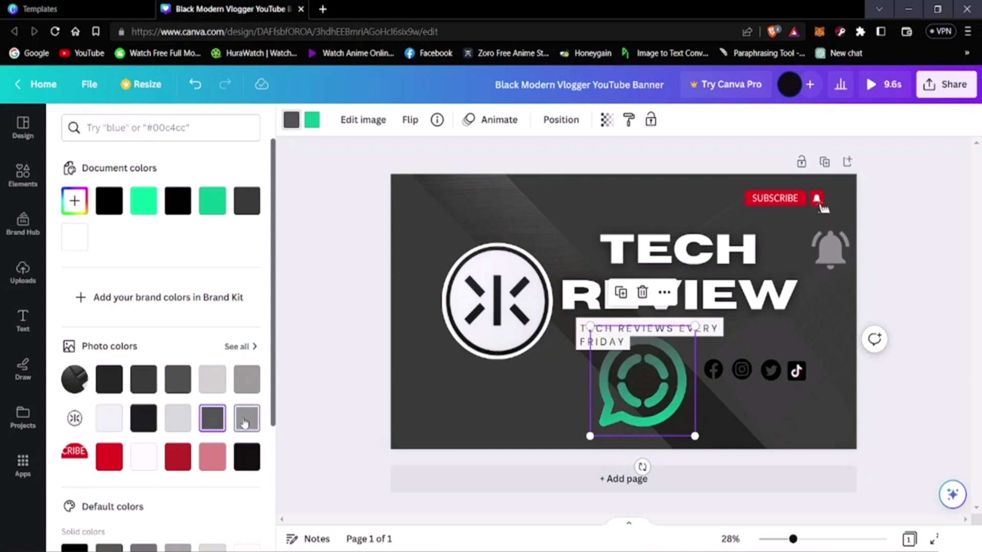
{"action": "left_click", "coordinate": [243, 422]}
{"action": "left_click", "coordinate": [242, 462]}
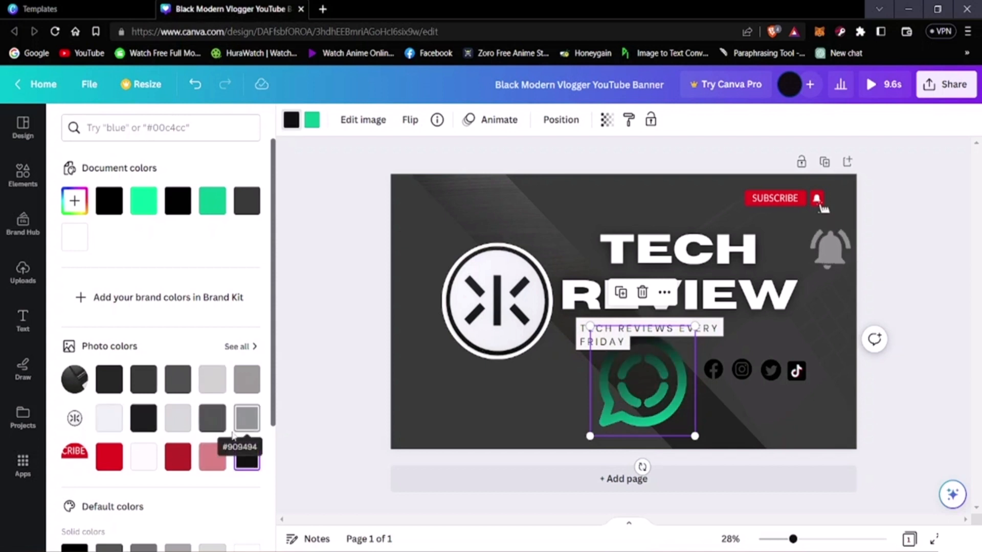
{"action": "left_click", "coordinate": [188, 383]}
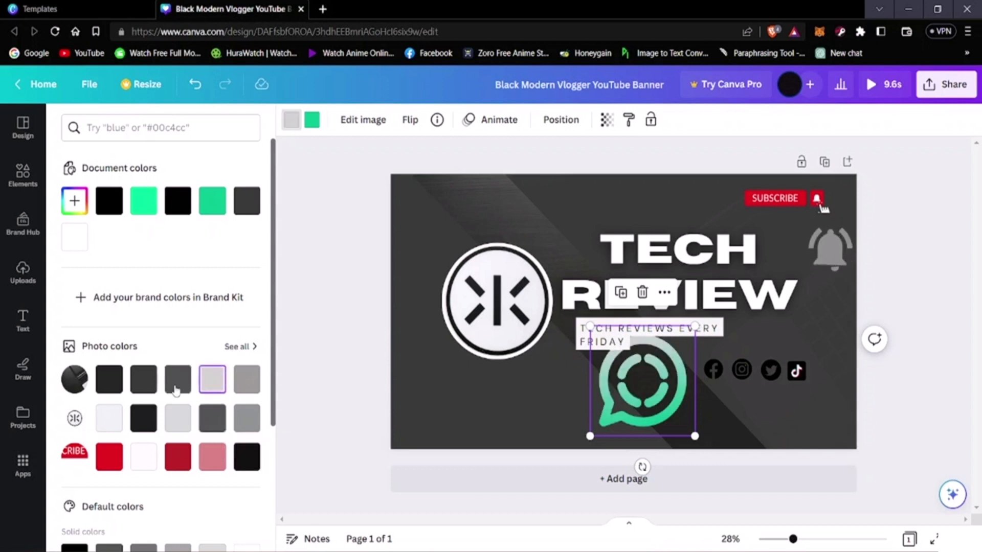
{"action": "left_click", "coordinate": [215, 389]}
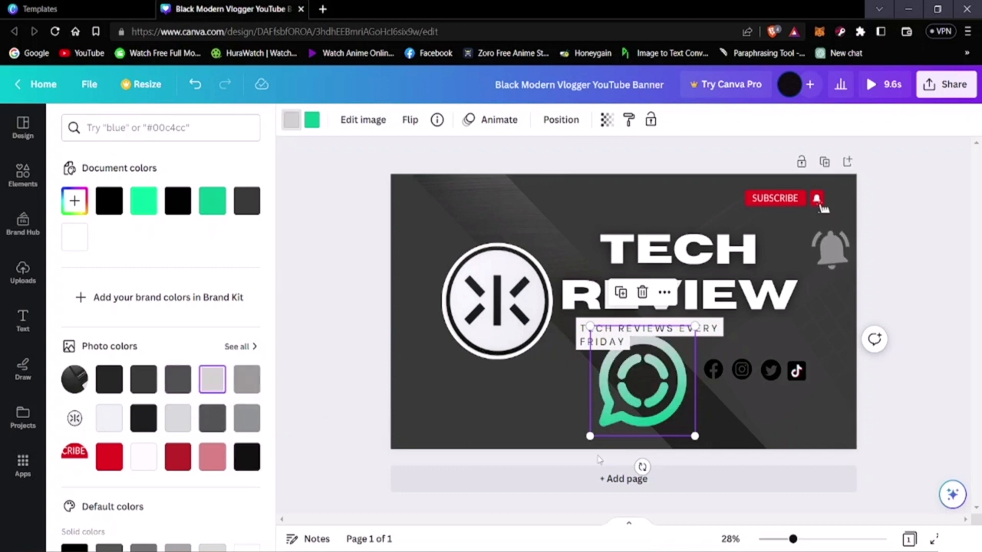
- Shrink the chat bubble icon to the size of the other social icons and place it after the TikTok icon
{"action": "left_click_drag", "start_coordinate": [688, 431], "coordinate": [816, 372]}
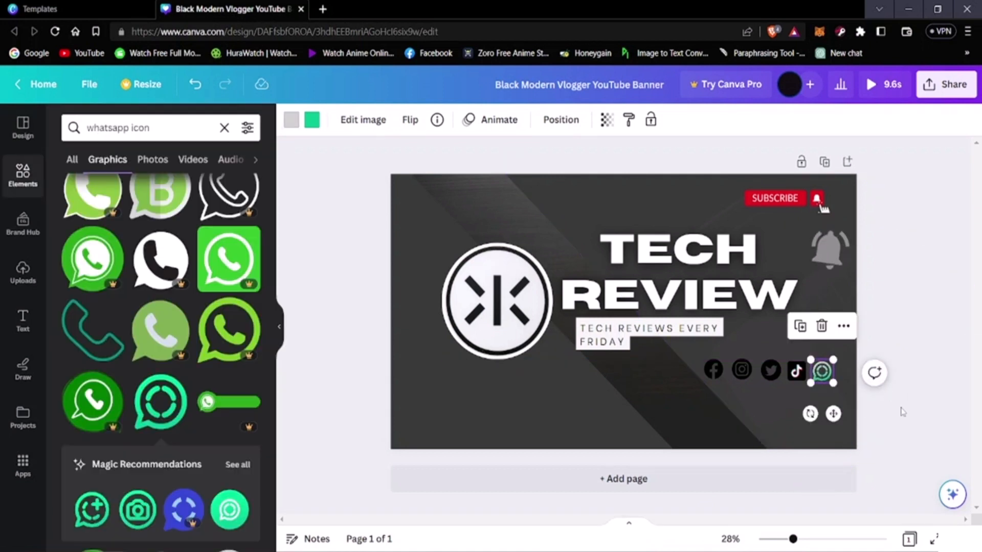
{"action": "left_click", "coordinate": [902, 412]}
{"action": "scroll", "coordinate": [136, 203], "scroll_direction": "up", "scroll_amount": 3}
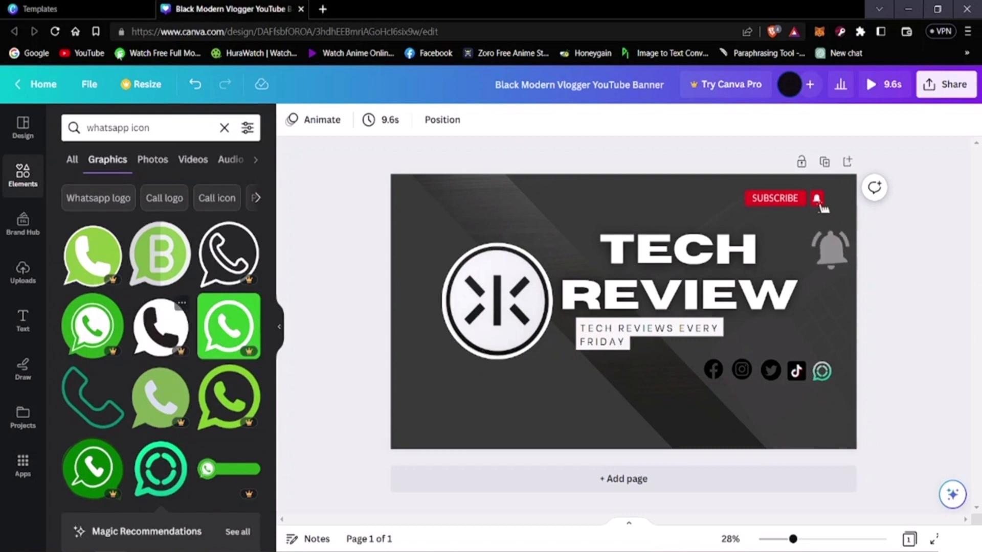
- Delete the green chat bubble icon from the banner's icon row
{"action": "left_click", "coordinate": [820, 370]}
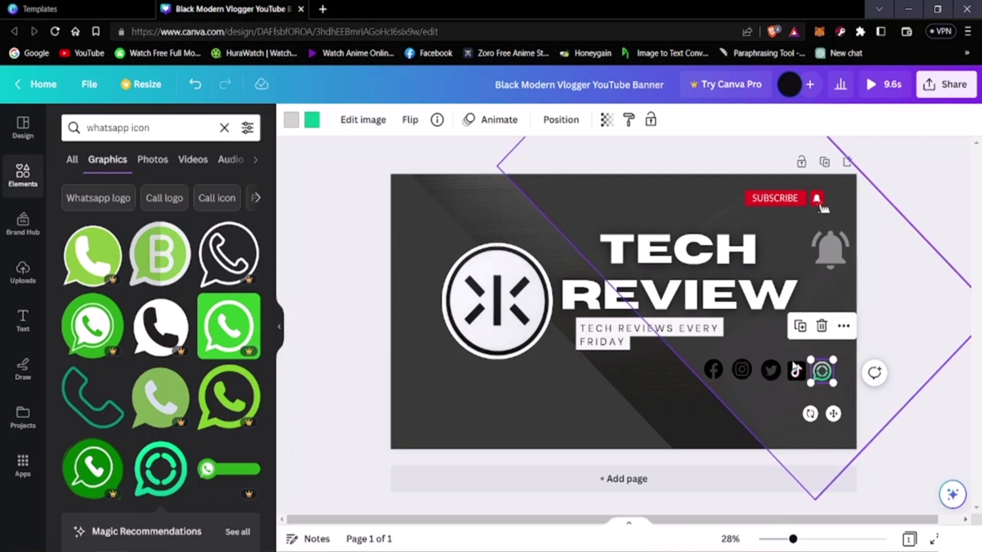
{"action": "left_click", "coordinate": [821, 326]}
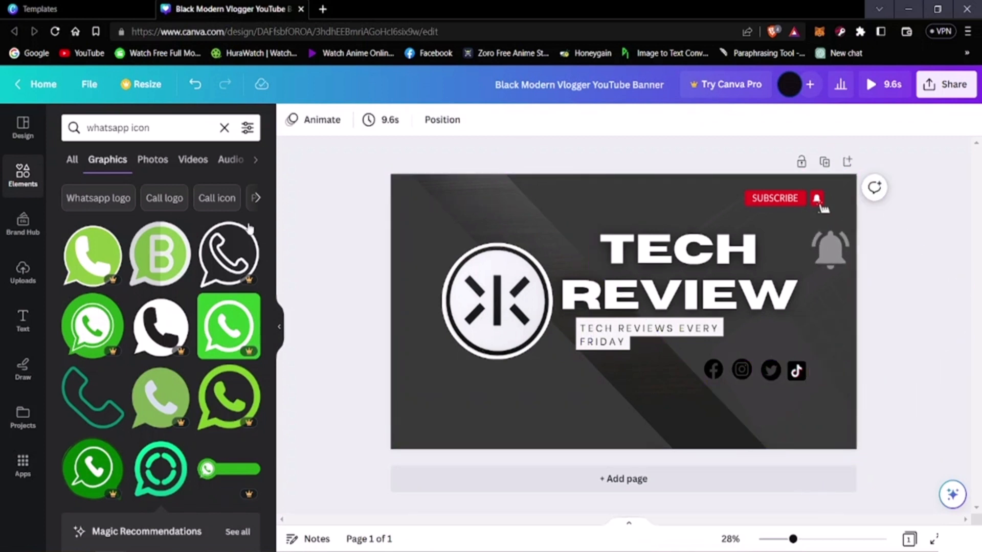
- Search the graphics elements for "telegram icon" in place of the WhatsApp search
{"action": "left_click", "coordinate": [162, 120]}
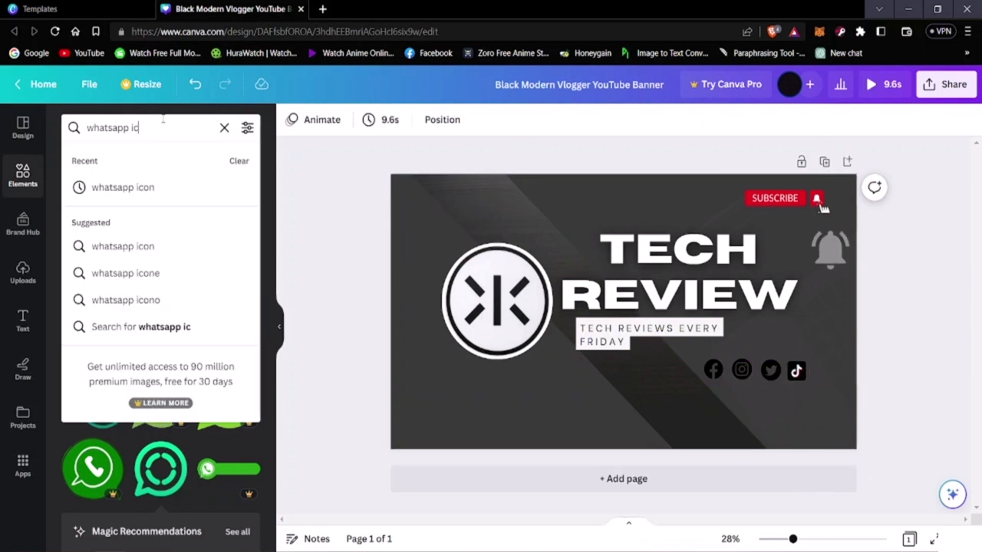
{"action": "key", "text": "BackSpace"}
{"action": "key", "text": "BackSpace"}
{"action": "key", "text": "BackSpace"}
{"action": "key", "text": "BackSpace"}
{"action": "key", "text": "BackSpace"}
{"action": "key", "text": "BackSpace"}
{"action": "key", "text": "BackSpace"}
{"action": "key", "text": "BackSpace"}
{"action": "key", "text": "BackSpace"}
{"action": "key", "text": "BackSpace"}
{"action": "key", "text": "BackSpace"}
{"action": "type", "text": "tel"}
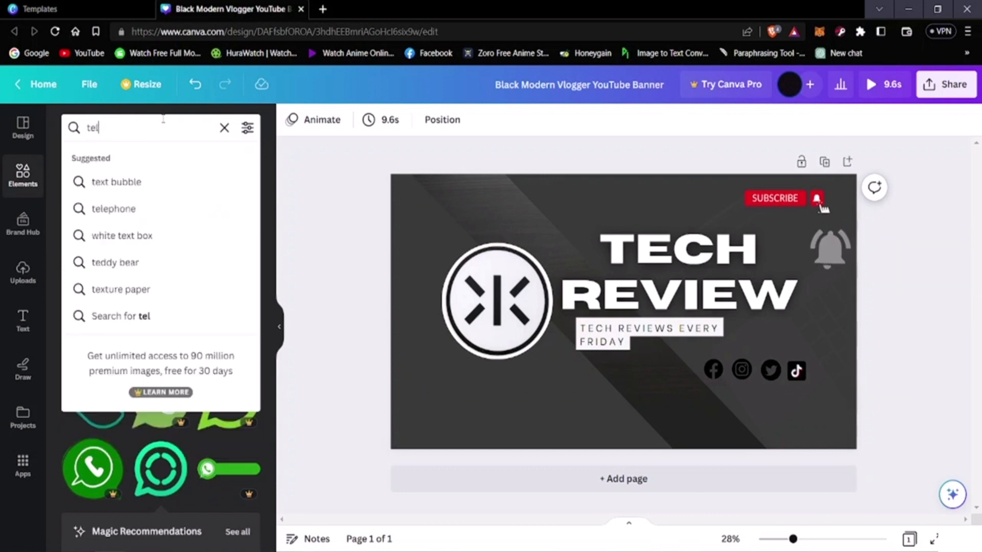
{"action": "type", "text": "egram i"}
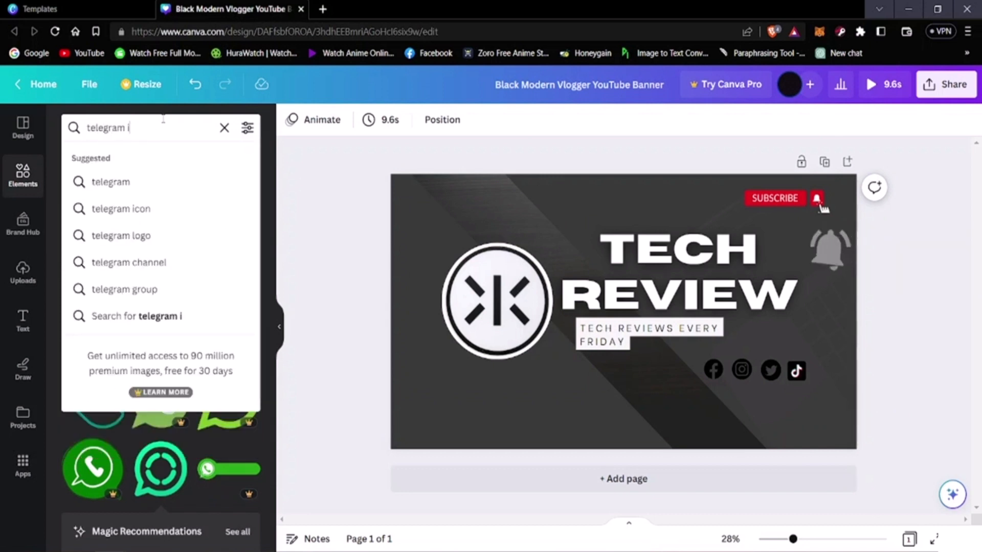
{"action": "type", "text": "con"}
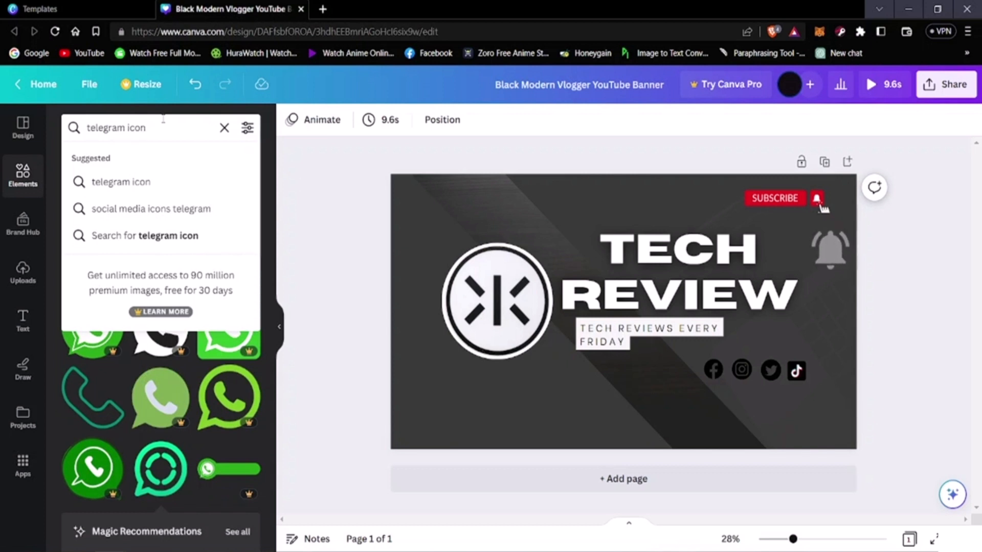
{"action": "key", "text": "Return"}
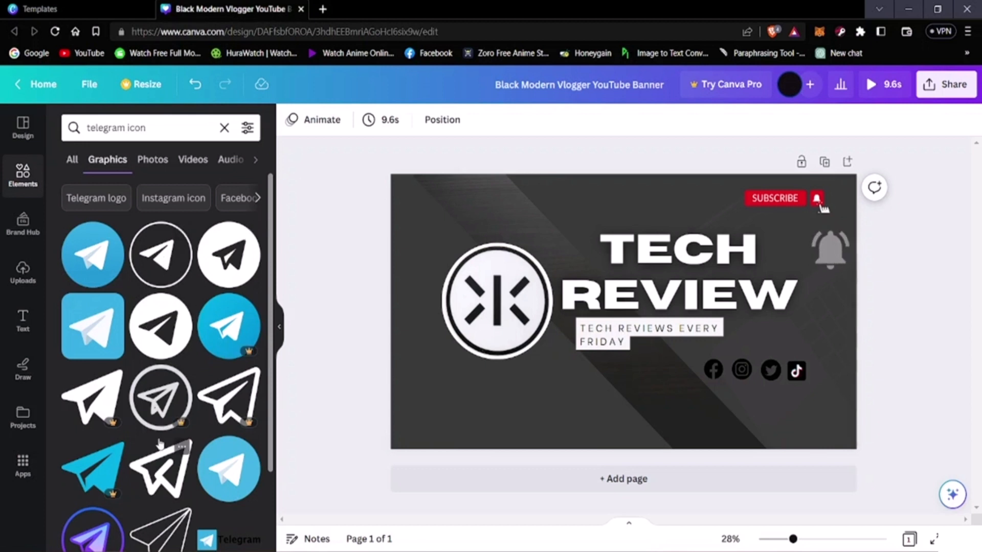
- Add the outlined circular Telegram icon, shrink it to the row's icon size and place it after the TikTok icon
{"action": "scroll", "coordinate": [159, 444], "scroll_direction": "down", "scroll_amount": 1}
{"action": "scroll", "coordinate": [158, 409], "scroll_direction": "up", "scroll_amount": 1}
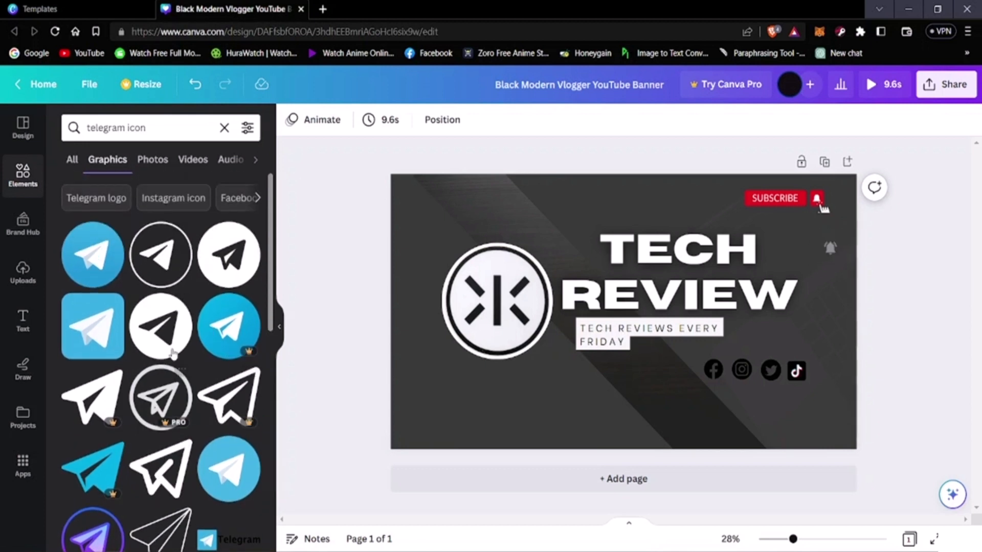
{"action": "left_click", "coordinate": [180, 262]}
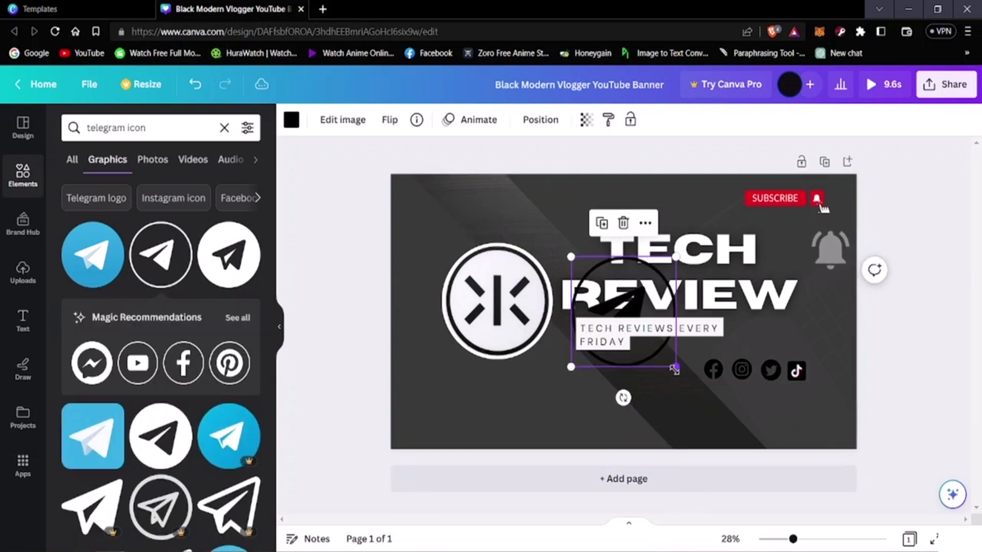
{"action": "left_click_drag", "start_coordinate": [673, 367], "coordinate": [638, 353]}
{"action": "left_click_drag", "start_coordinate": [624, 302], "coordinate": [830, 378]}
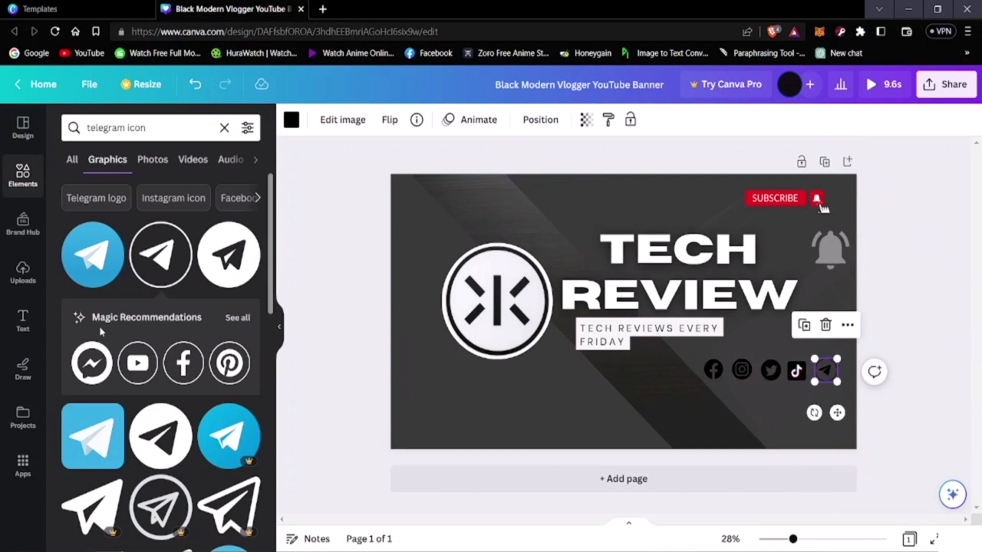
- Replace the outlined Telegram icon with the solid circular version, shrunk and placed after the TikTok icon
{"action": "left_click", "coordinate": [189, 277]}
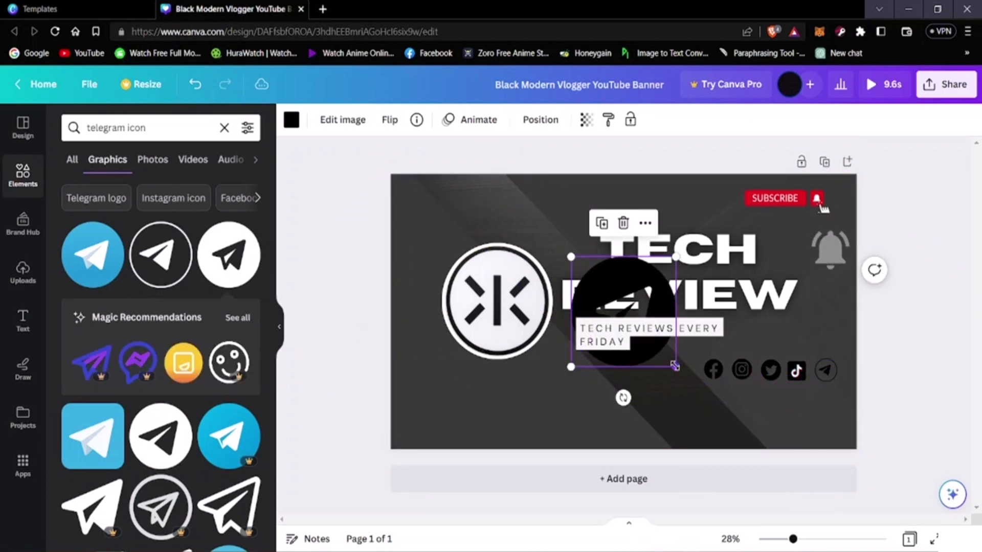
{"action": "left_click_drag", "start_coordinate": [657, 373], "coordinate": [823, 373]}
{"action": "left_click", "coordinate": [828, 369]}
{"action": "left_click", "coordinate": [617, 386]}
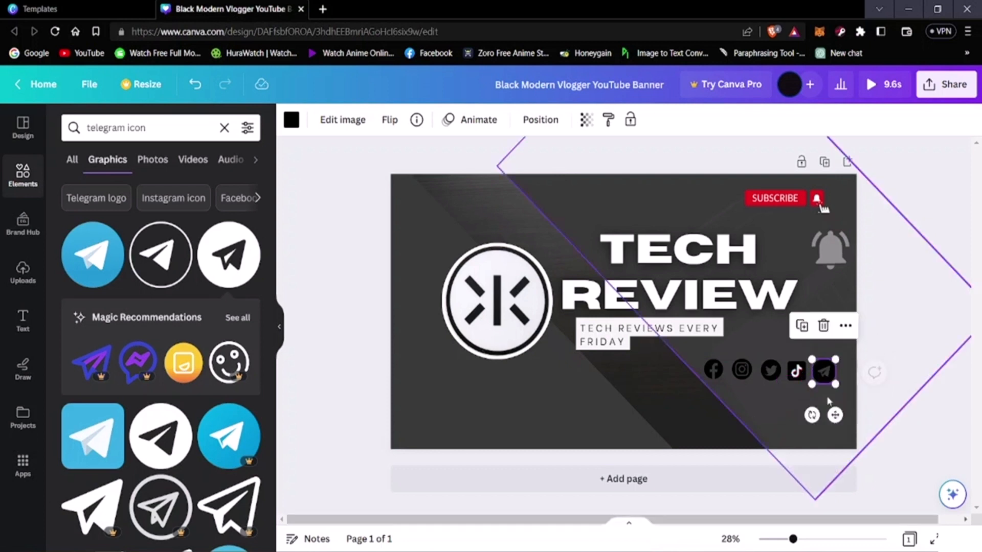
{"action": "left_click", "coordinate": [945, 418]}
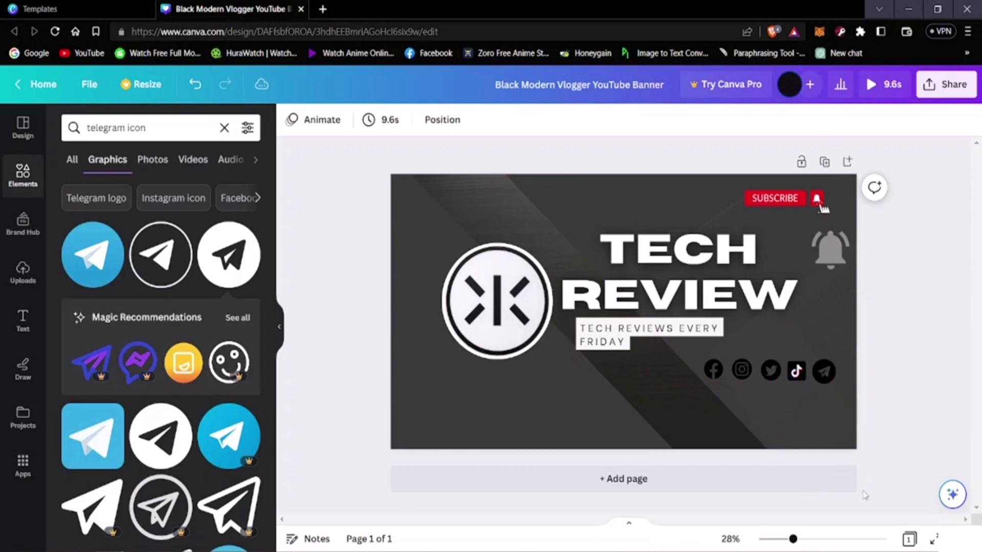
- Shrink the solid Telegram icon to about 113 by 113 to match the neighbouring icons
{"action": "left_click", "coordinate": [832, 381]}
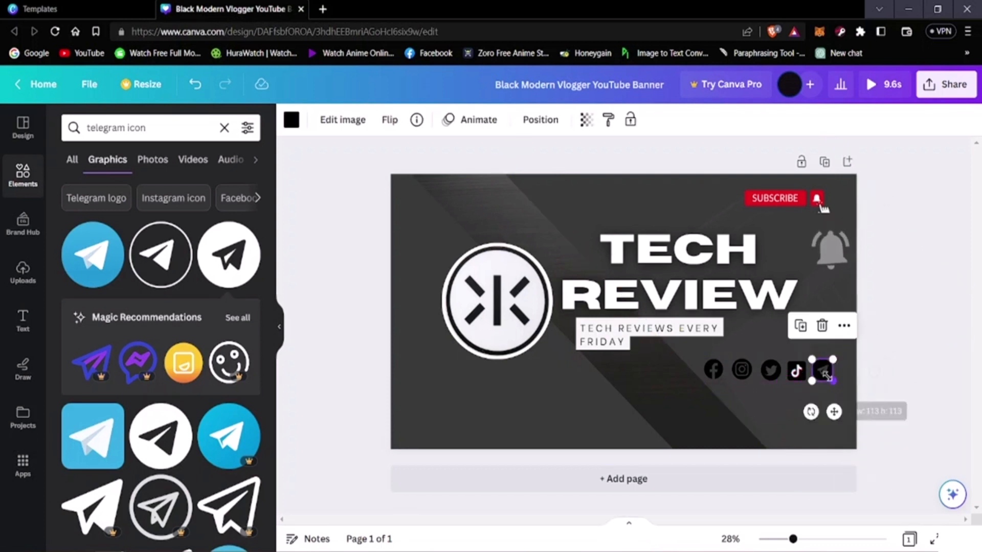
{"action": "mouse_move", "coordinate": [825, 376]}
{"action": "left_mouse_down"}
{"action": "mouse_move", "coordinate": [804, 364]}
{"action": "mouse_move", "coordinate": [803, 372]}
{"action": "mouse_move", "coordinate": [839, 371]}
{"action": "mouse_move", "coordinate": [811, 370]}
{"action": "mouse_move", "coordinate": [821, 376]}
{"action": "left_mouse_up"}
{"action": "left_click", "coordinate": [912, 394]}
- Shift the five social media icons towards the banner's right edge, spacing them closely and evenly
{"action": "left_click_drag", "start_coordinate": [818, 373], "coordinate": [755, 371]}
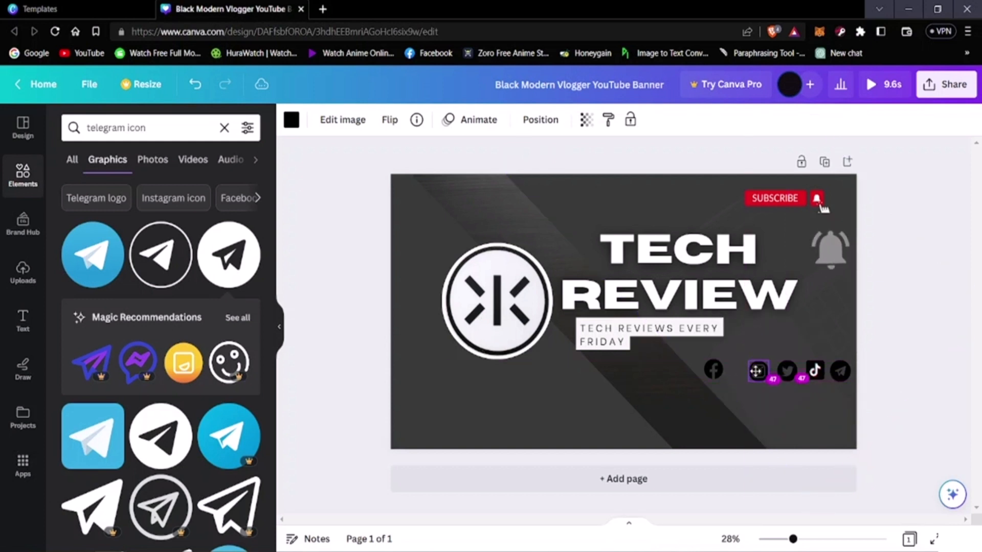
{"action": "left_click_drag", "start_coordinate": [755, 371], "coordinate": [733, 370]}
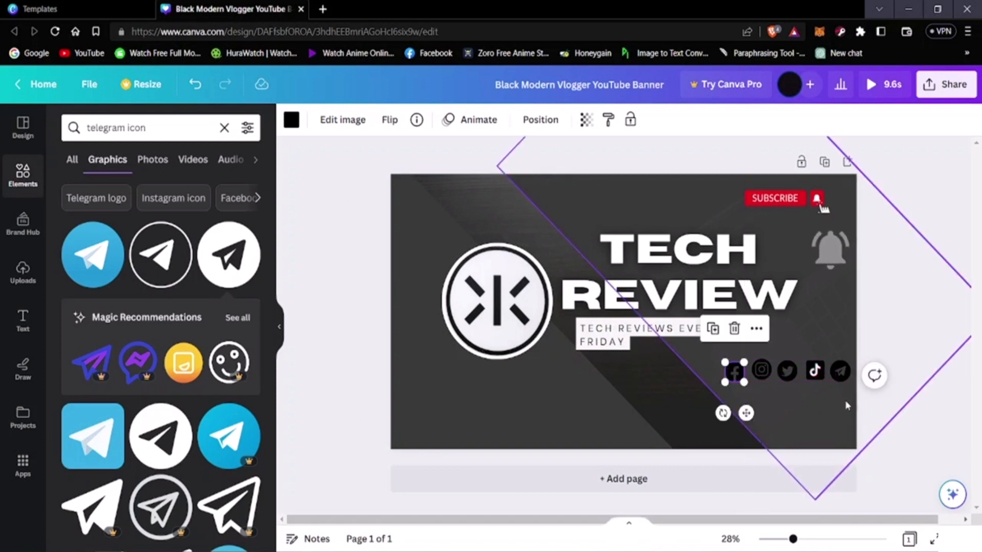
{"action": "left_click", "coordinate": [760, 372]}
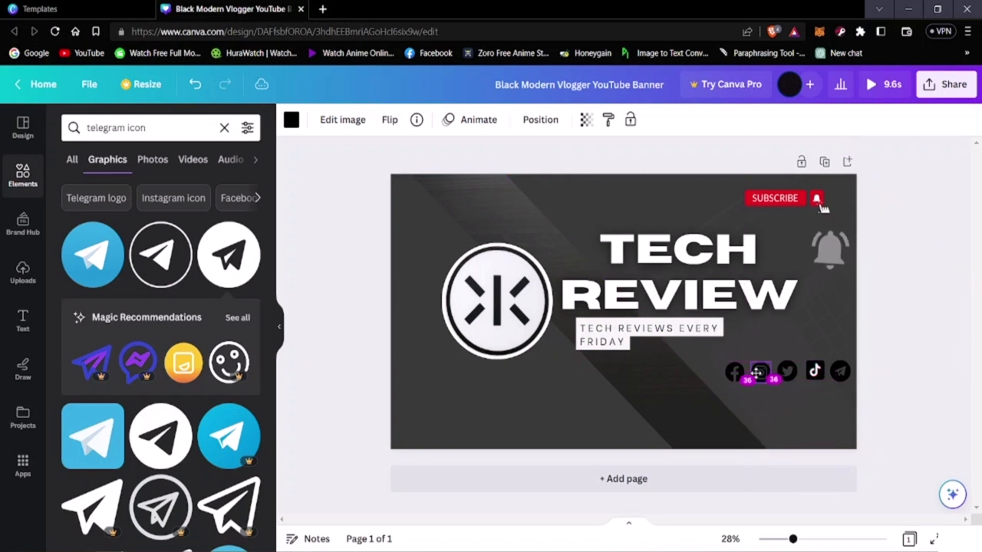
- Level the Twitter, TikTok and Telegram icons with the Facebook and Instagram icons in the row
{"action": "left_click", "coordinate": [789, 377]}
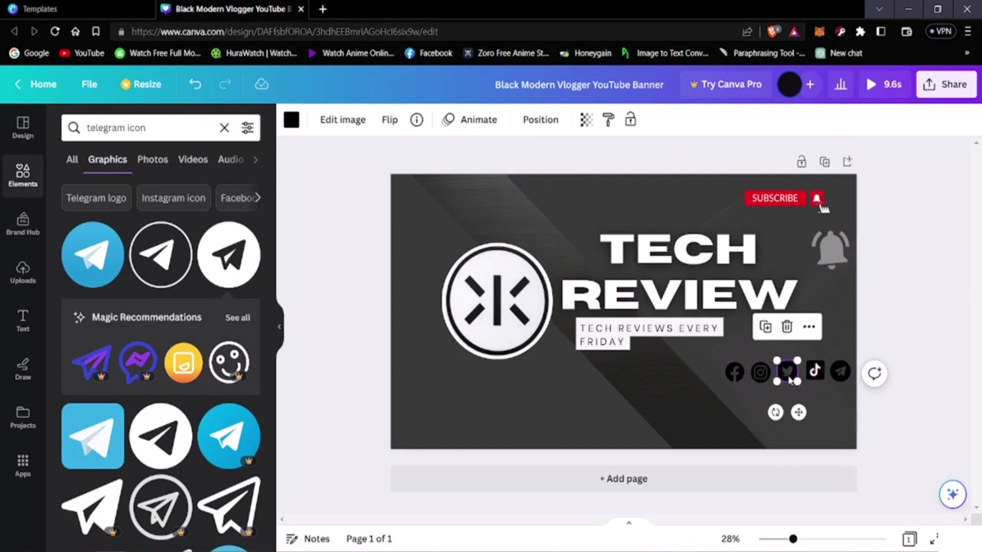
{"action": "left_click_drag", "start_coordinate": [790, 379], "coordinate": [813, 376]}
{"action": "left_click", "coordinate": [814, 371]}
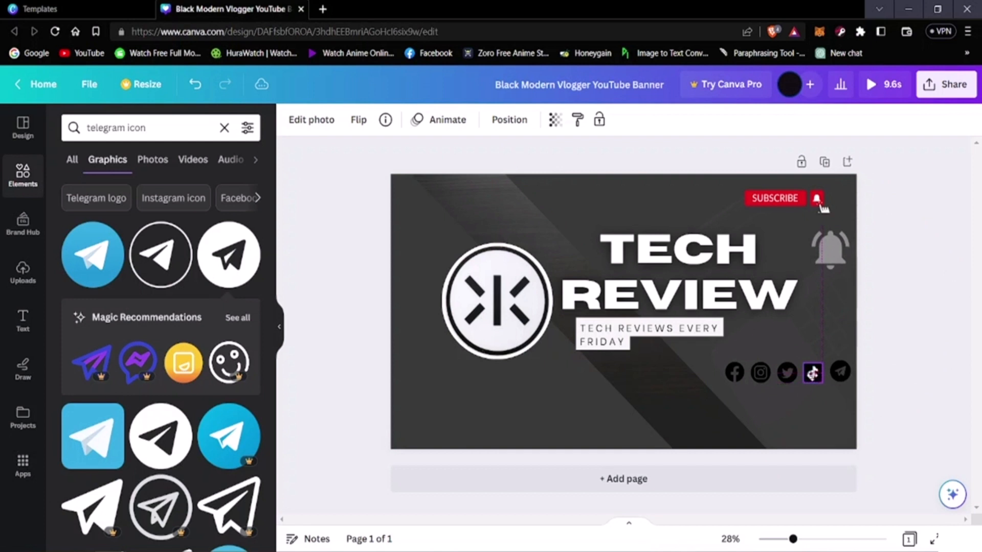
{"action": "left_click", "coordinate": [839, 378]}
{"action": "left_click_drag", "start_coordinate": [815, 378], "coordinate": [838, 380]}
{"action": "left_click", "coordinate": [922, 402]}
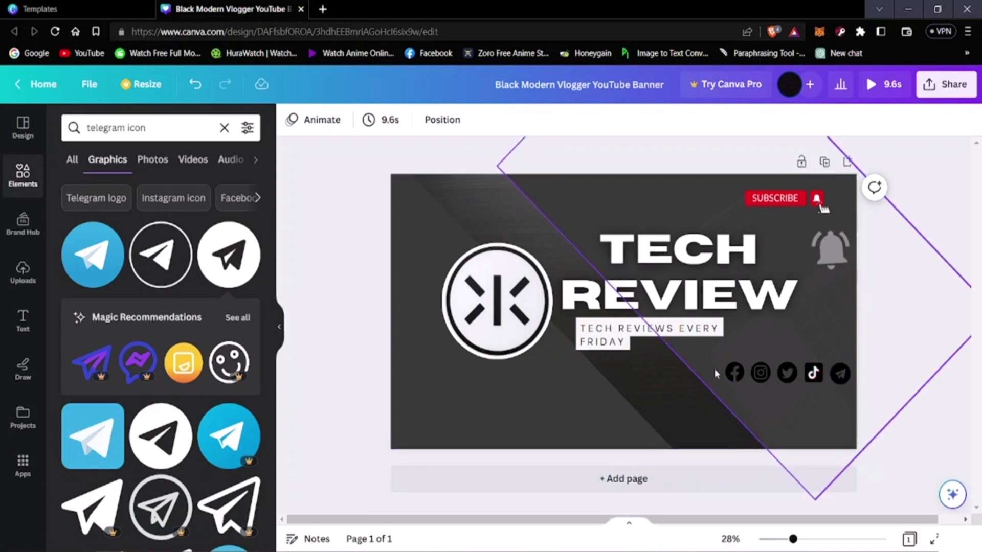
- Lower the social media icons slightly and line them up on one common height at the banner's right edge
{"action": "left_click_drag", "start_coordinate": [733, 372], "coordinate": [837, 379]}
{"action": "left_click", "coordinate": [767, 375]}
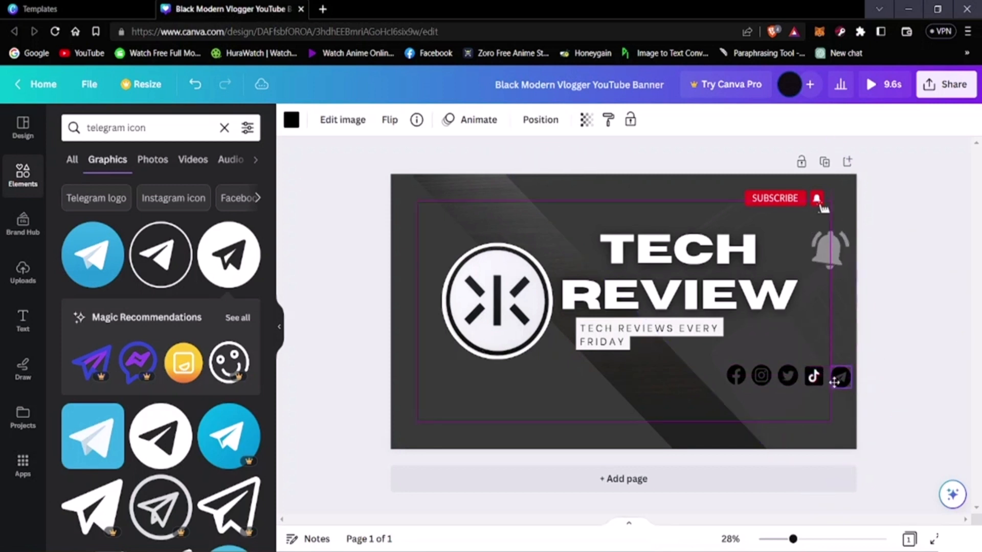
{"action": "left_click_drag", "start_coordinate": [830, 381], "coordinate": [831, 381]}
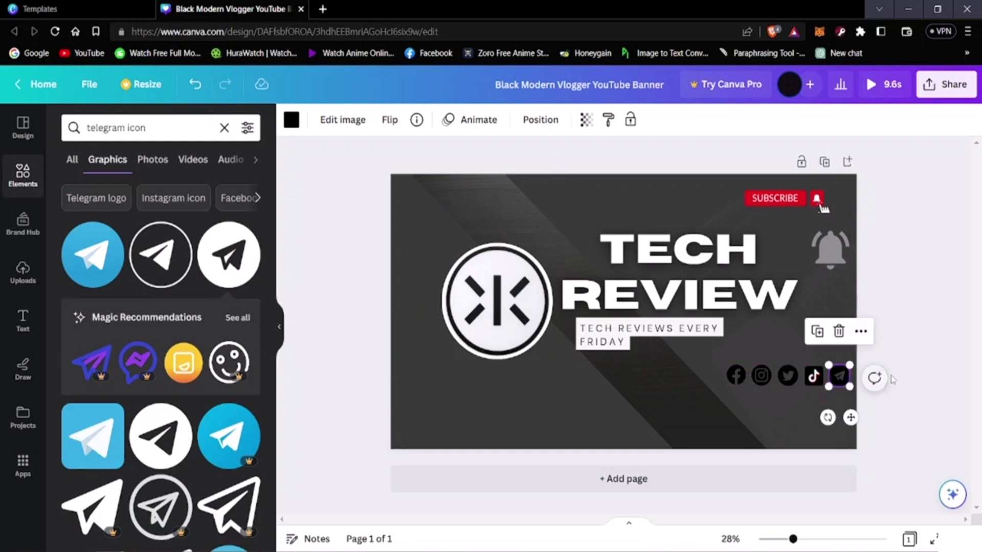
{"action": "left_click", "coordinate": [879, 381]}
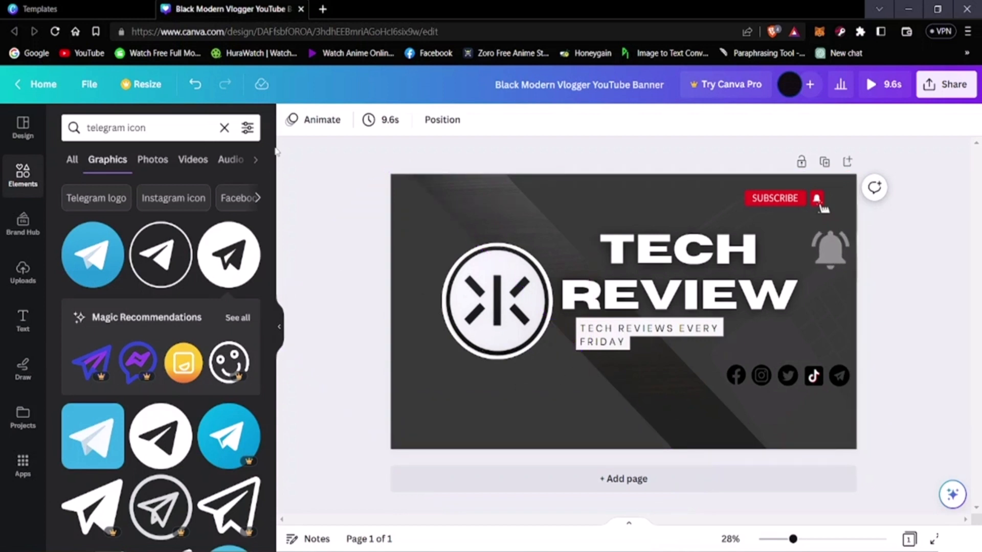
- Search the graphics elements for "youtube like button"
{"action": "left_click", "coordinate": [158, 135]}
{"action": "key", "text": "BackSpace"}
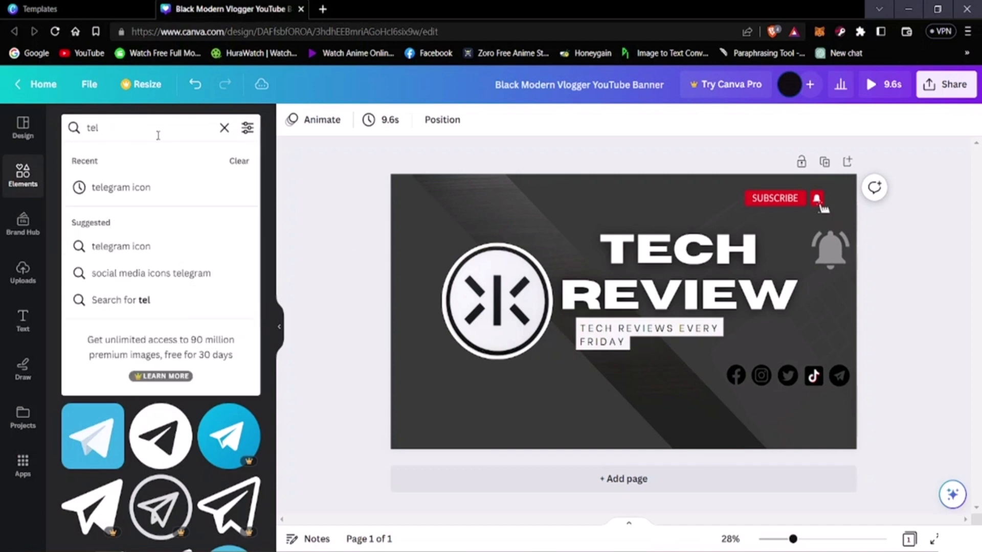
{"action": "key", "text": "BackSpace"}
{"action": "key", "text": "BackSpace"}
{"action": "key", "text": "BackSpace"}
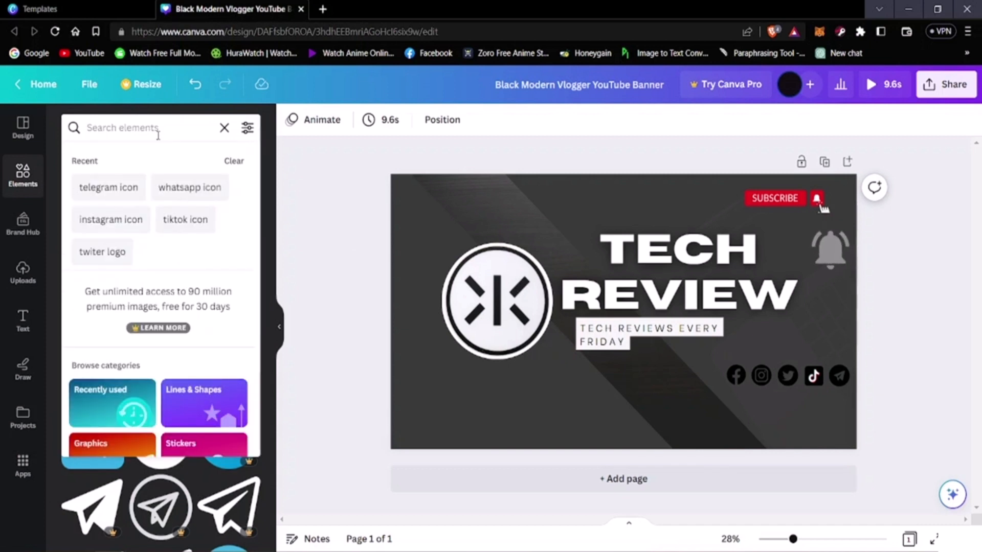
{"action": "type", "text": "like"}
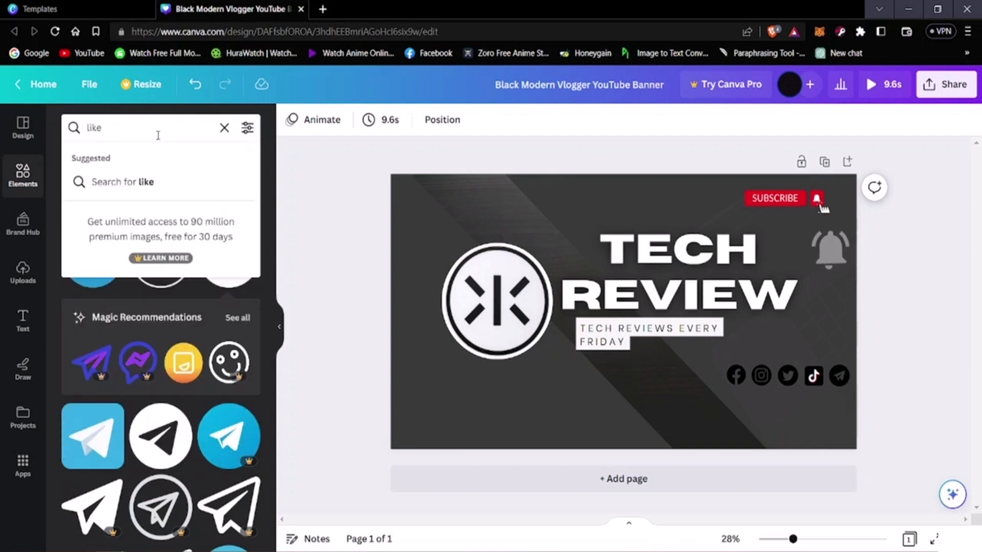
{"action": "key", "text": "BackSpace"}
{"action": "key", "text": "BackSpace"}
{"action": "key", "text": "BackSpace"}
{"action": "type", "text": "youtube"}
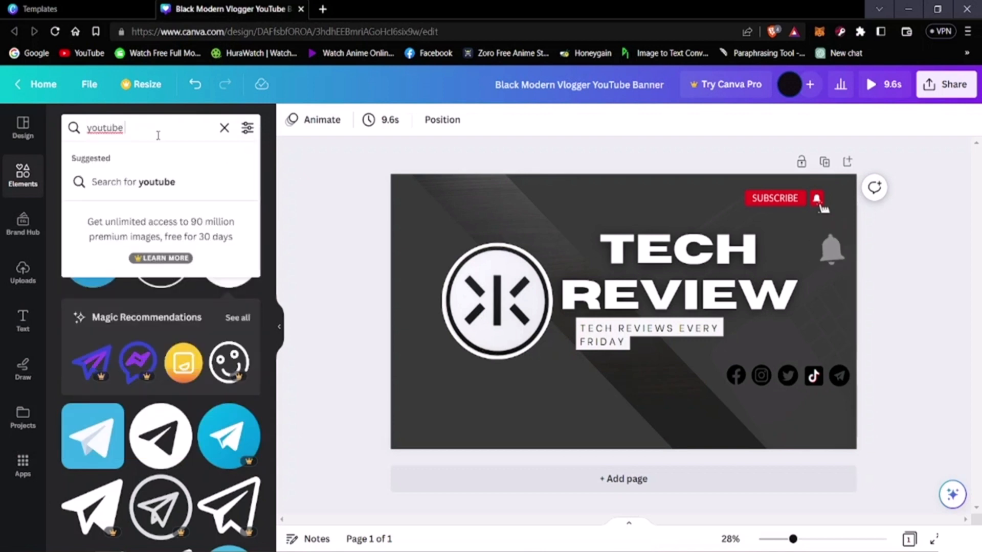
{"action": "type", "text": " like"}
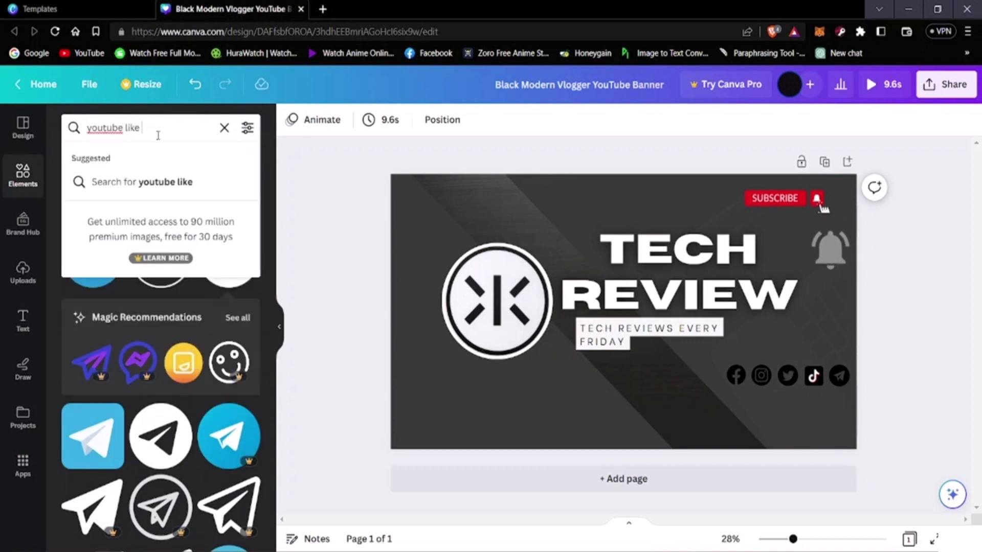
{"action": "type", "text": " button"}
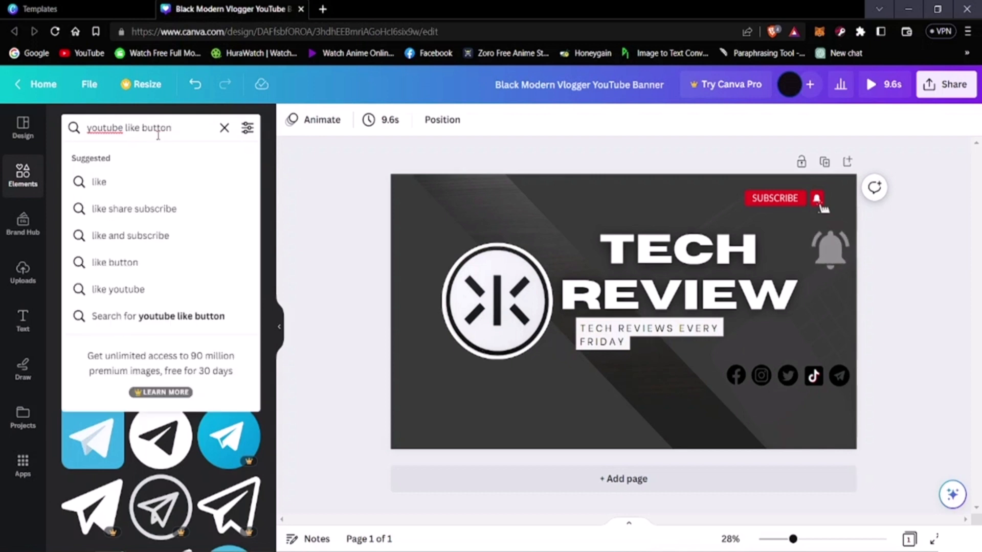
{"action": "key", "text": "Return"}
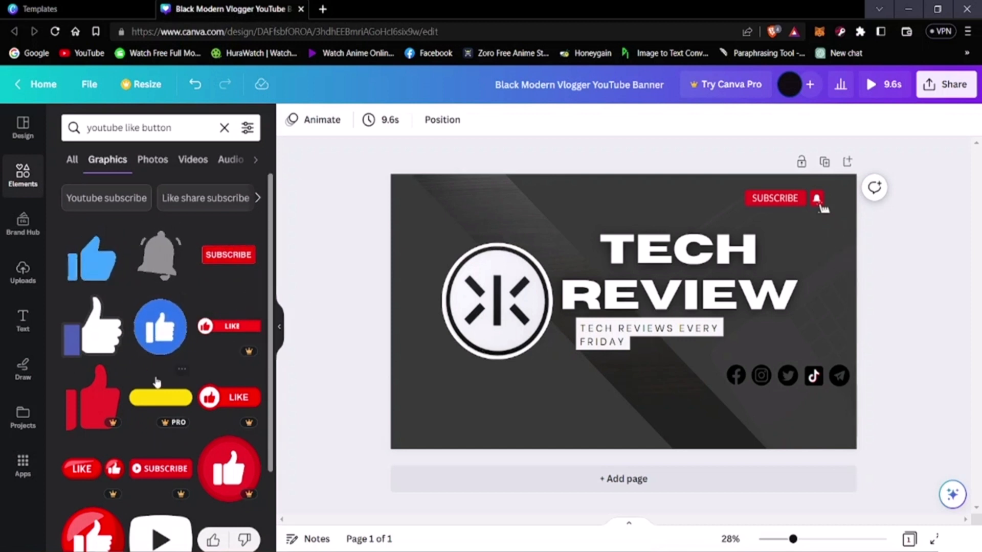
- Look through the "youtube like button" graphics for a free like button that suits the banner
{"action": "scroll", "coordinate": [156, 382], "scroll_direction": "down", "scroll_amount": 5}
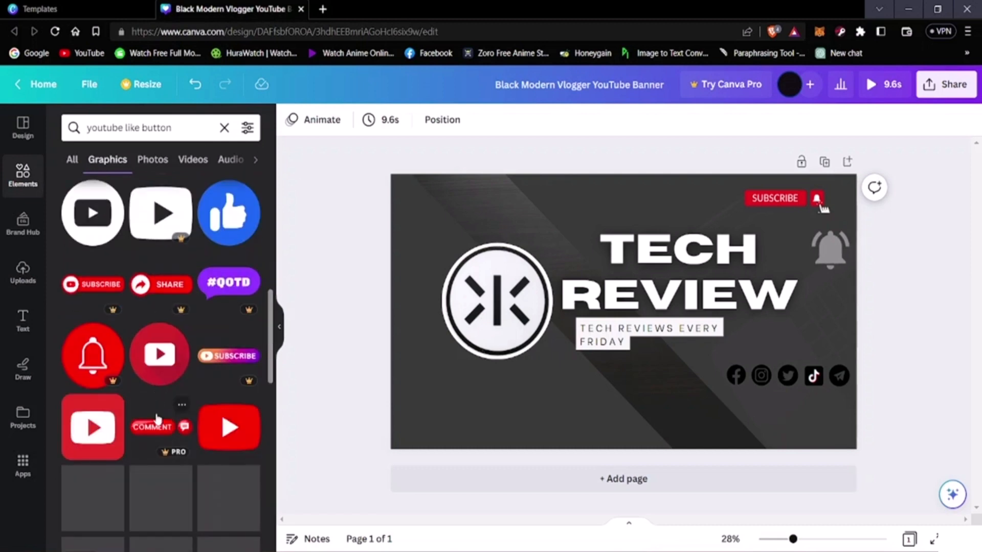
{"action": "scroll", "coordinate": [156, 419], "scroll_direction": "down", "scroll_amount": 10}
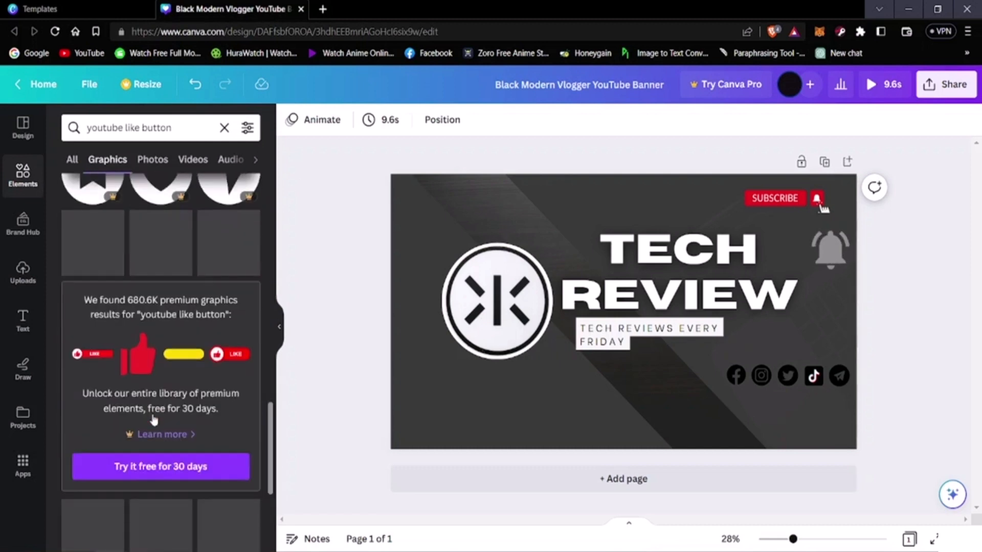
{"action": "scroll", "coordinate": [153, 419], "scroll_direction": "down", "scroll_amount": 5}
{"action": "scroll", "coordinate": [150, 417], "scroll_direction": "up", "scroll_amount": 12}
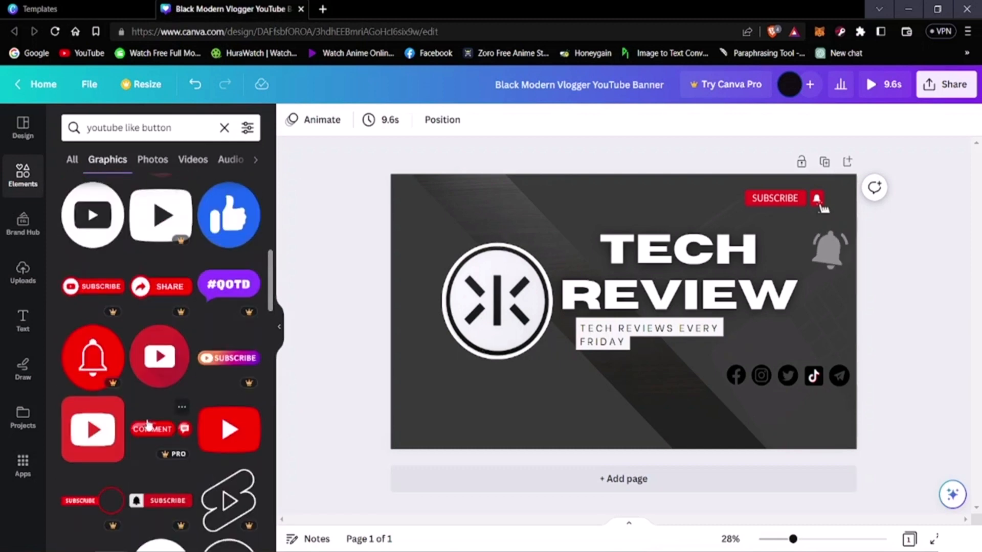
{"action": "scroll", "coordinate": [149, 423], "scroll_direction": "up", "scroll_amount": 10}
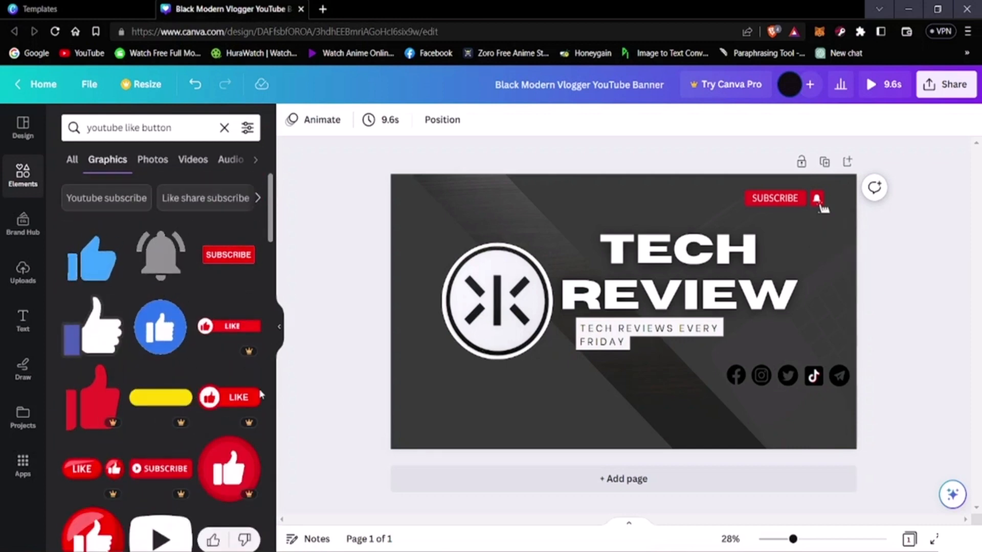
{"action": "scroll", "coordinate": [181, 406], "scroll_direction": "down", "scroll_amount": 5}
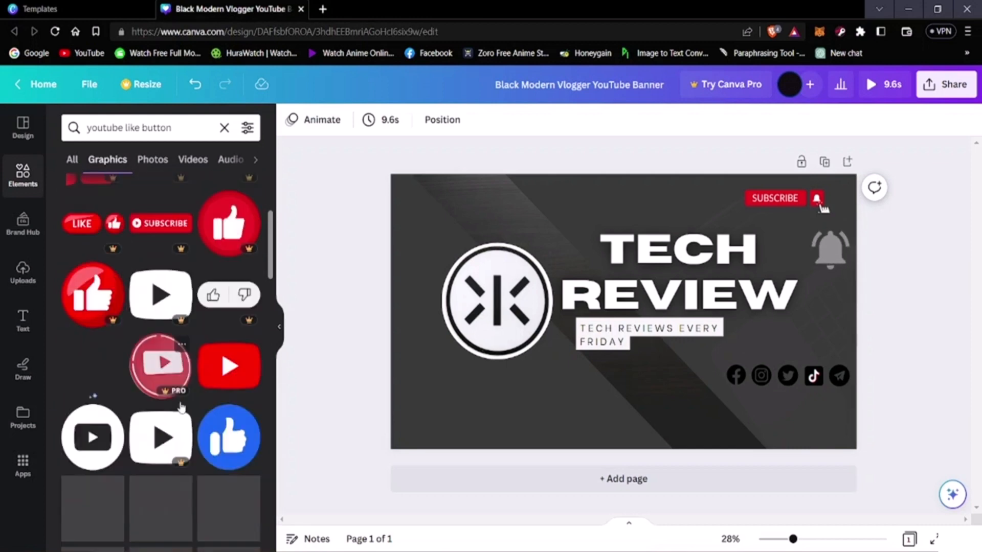
{"action": "scroll", "coordinate": [178, 402], "scroll_direction": "down", "scroll_amount": 3}
{"action": "scroll", "coordinate": [190, 379], "scroll_direction": "up", "scroll_amount": 3}
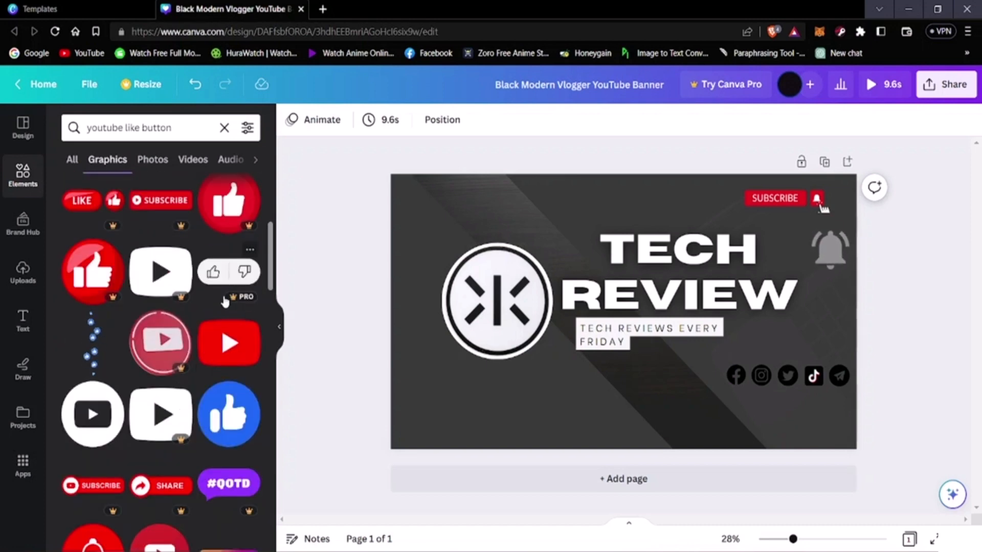
{"action": "scroll", "coordinate": [225, 302], "scroll_direction": "down", "scroll_amount": 8}
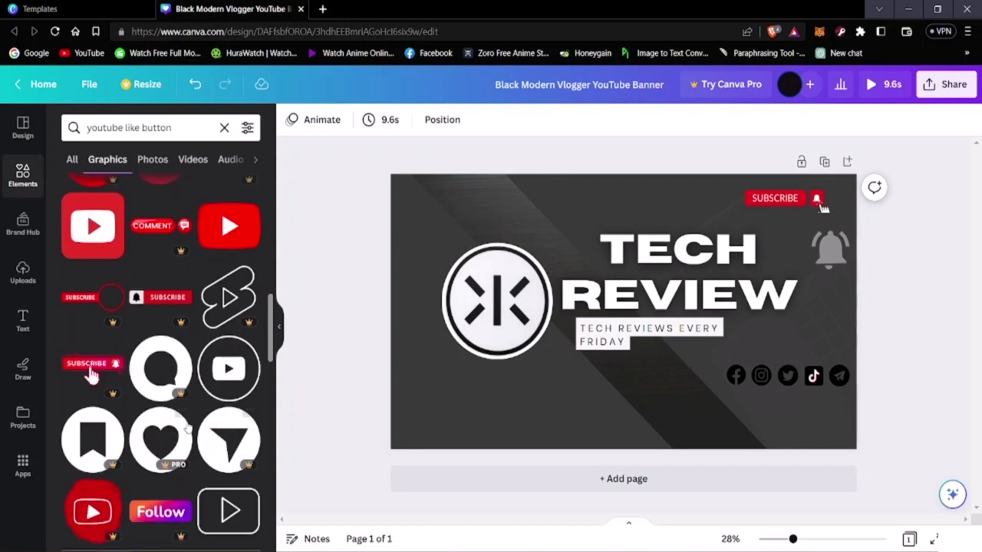
{"action": "scroll", "coordinate": [185, 430], "scroll_direction": "down", "scroll_amount": 12}
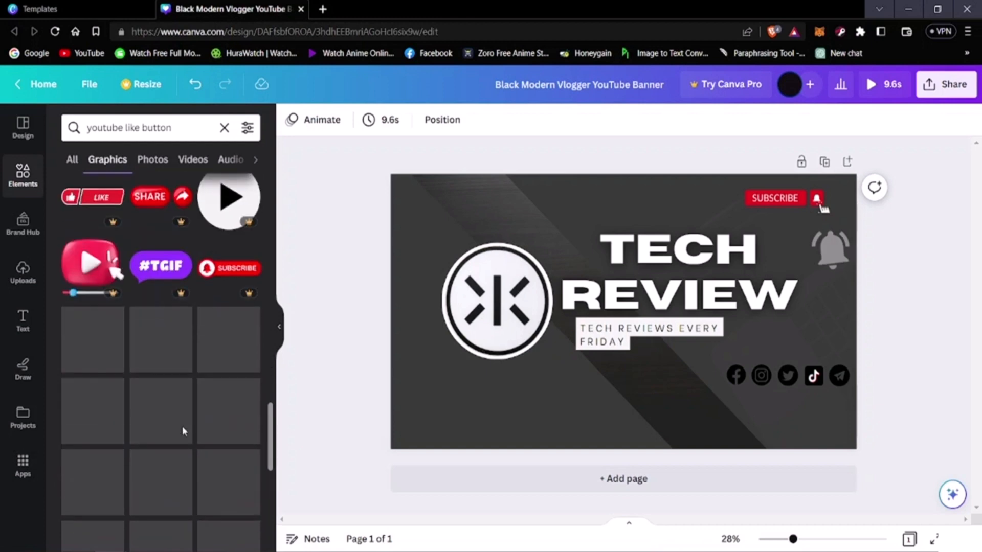
{"action": "scroll", "coordinate": [182, 431], "scroll_direction": "down", "scroll_amount": 5}
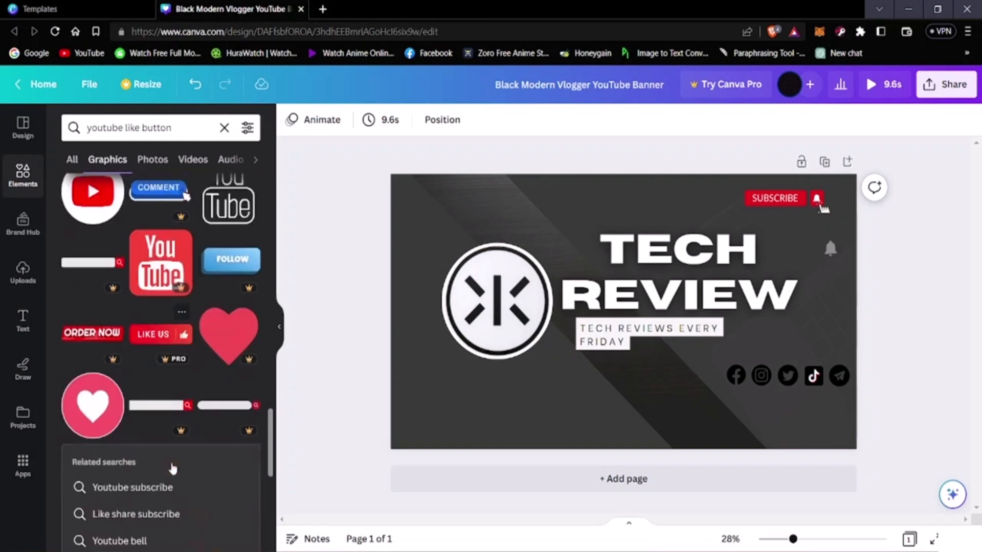
{"action": "scroll", "coordinate": [171, 462], "scroll_direction": "down", "scroll_amount": 8}
{"action": "scroll", "coordinate": [172, 473], "scroll_direction": "up", "scroll_amount": 5}
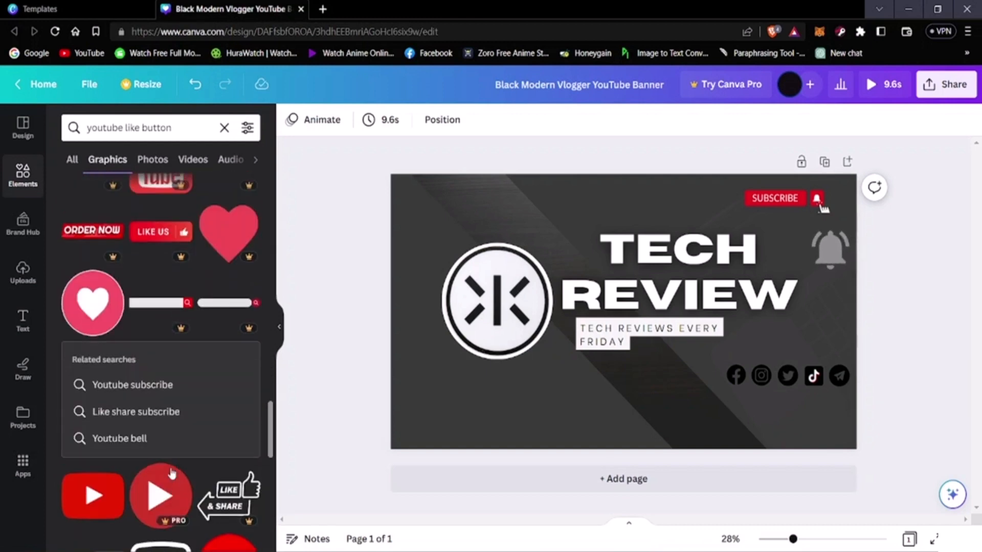
{"action": "scroll", "coordinate": [172, 473], "scroll_direction": "down", "scroll_amount": 8}
{"action": "scroll", "coordinate": [173, 473], "scroll_direction": "up", "scroll_amount": 4}
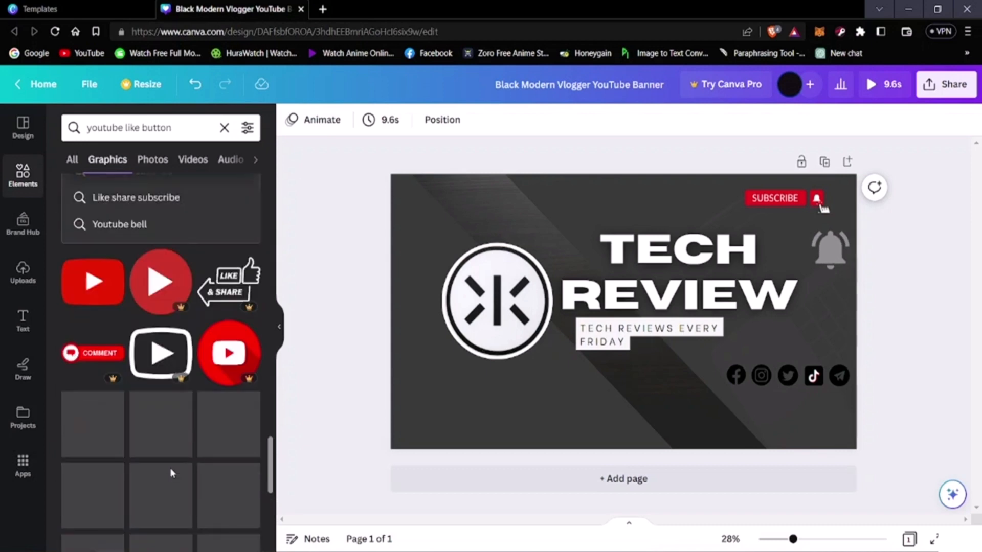
{"action": "scroll", "coordinate": [172, 473], "scroll_direction": "down", "scroll_amount": 5}
{"action": "scroll", "coordinate": [166, 468], "scroll_direction": "up", "scroll_amount": 15}
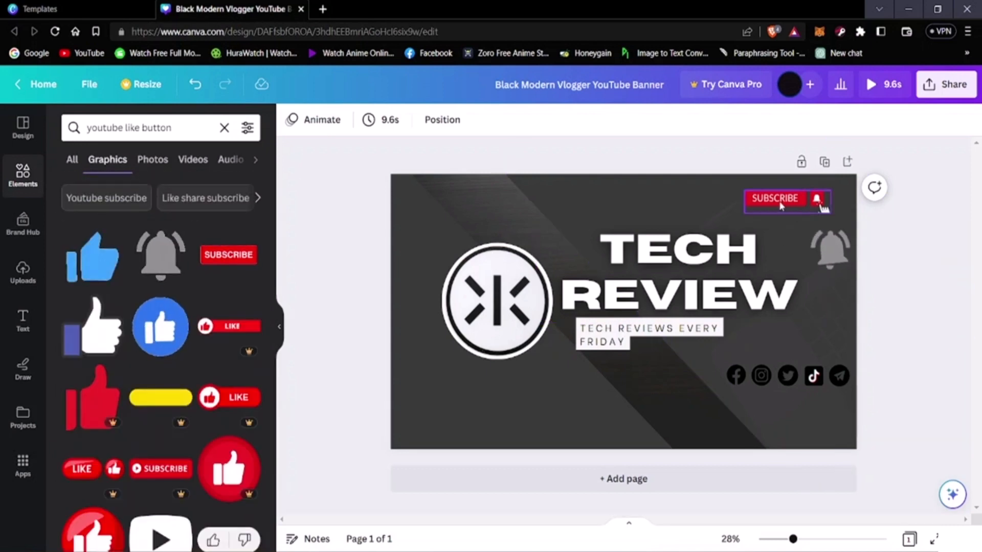
- Replace the graphics search with "subscribe button"
{"action": "left_click", "coordinate": [199, 123]}
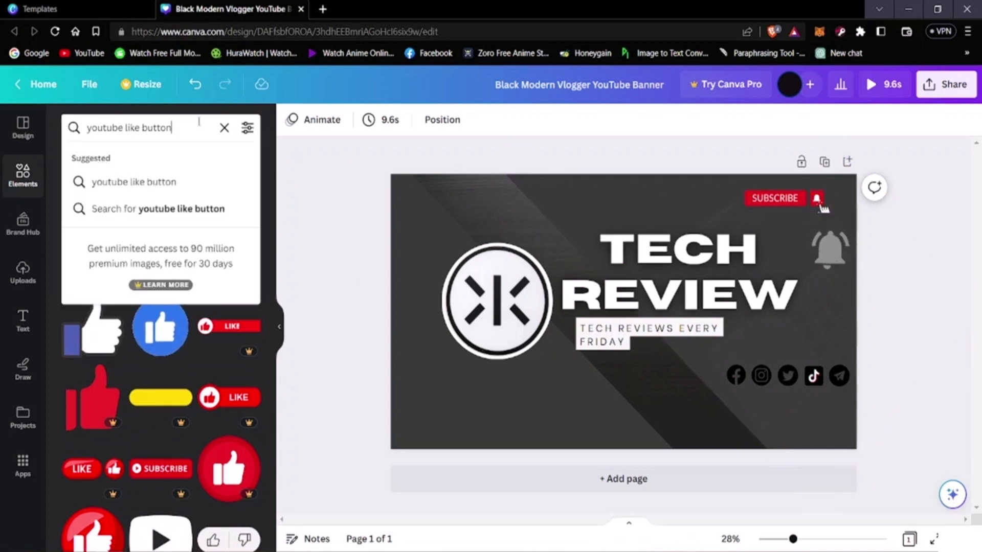
{"action": "key", "text": "BackSpace"}
{"action": "key", "text": "BackSpace"}
{"action": "key", "text": "BackSpace"}
{"action": "key", "text": "BackSpace"}
{"action": "key", "text": "BackSpace"}
{"action": "key", "text": "BackSpace"}
{"action": "key", "text": "BackSpace"}
{"action": "key", "text": "BackSpace"}
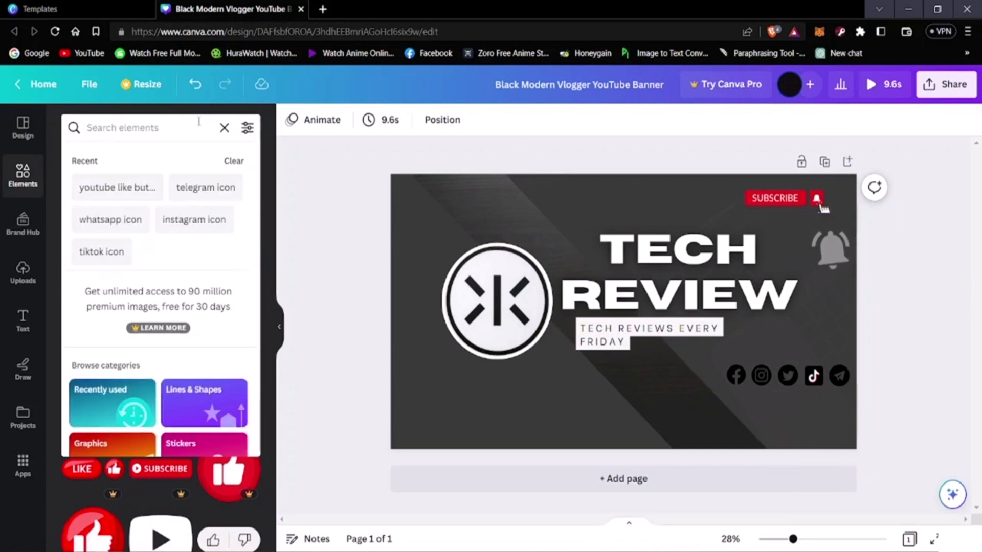
{"action": "type", "text": "subsc"}
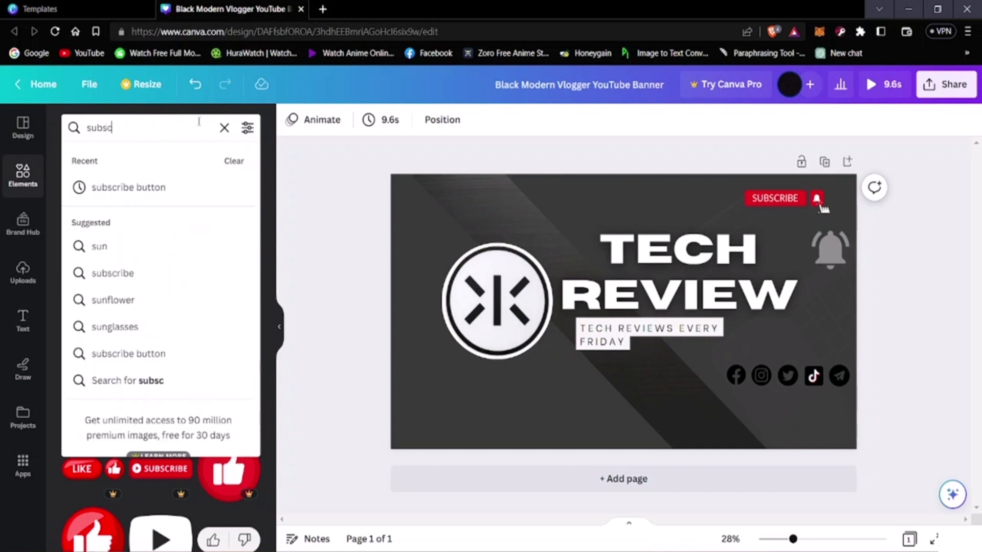
{"action": "type", "text": "ribe"}
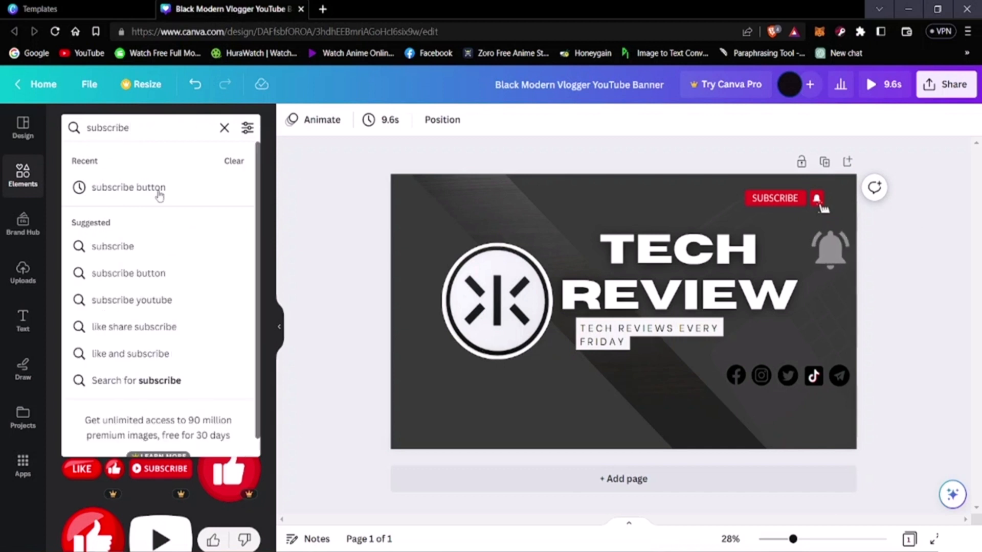
{"action": "left_click", "coordinate": [122, 187]}
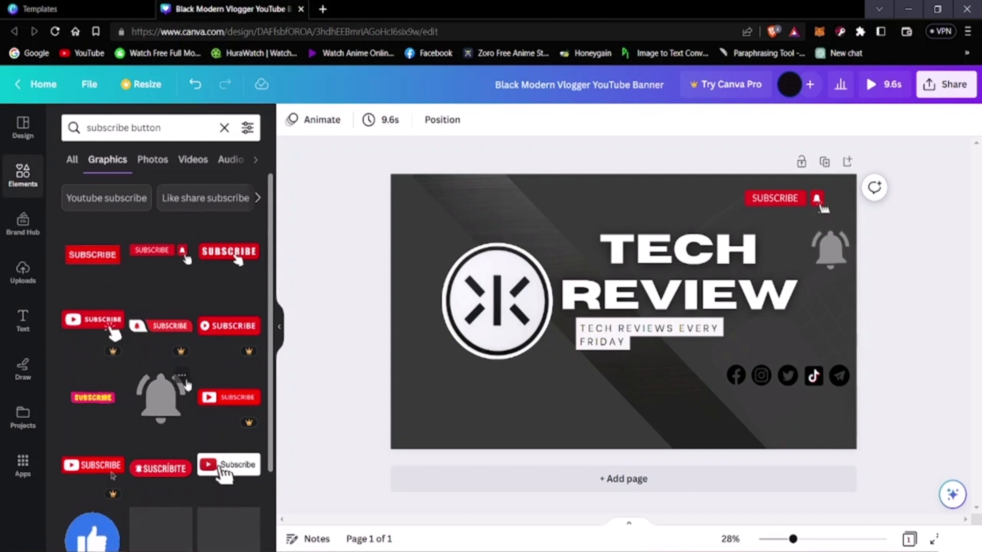
- Examine the "subscribe button" graphics for a free button design that suits the banner
{"action": "scroll", "coordinate": [138, 404], "scroll_direction": "down", "scroll_amount": 3}
{"action": "scroll", "coordinate": [126, 442], "scroll_direction": "down", "scroll_amount": 4}
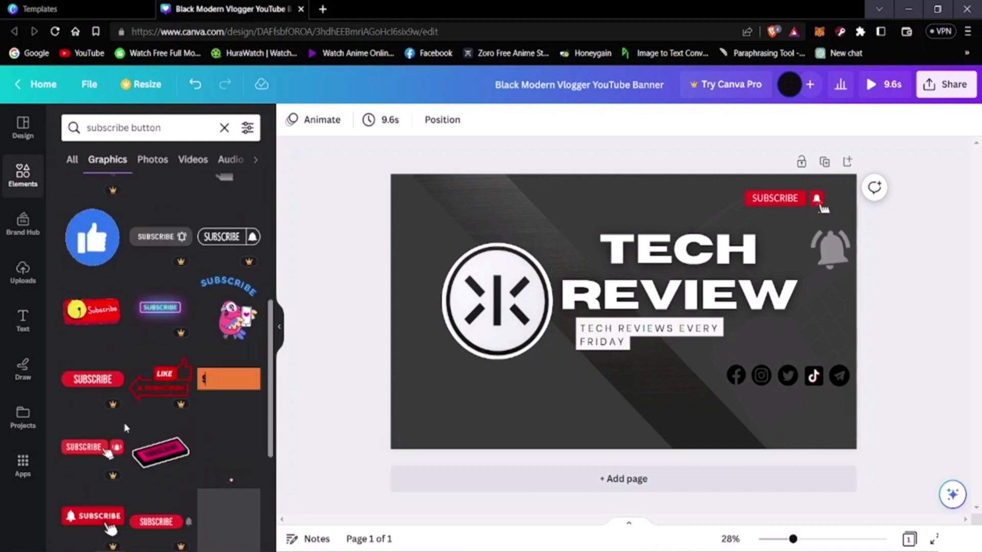
{"action": "scroll", "coordinate": [133, 424], "scroll_direction": "down", "scroll_amount": 3}
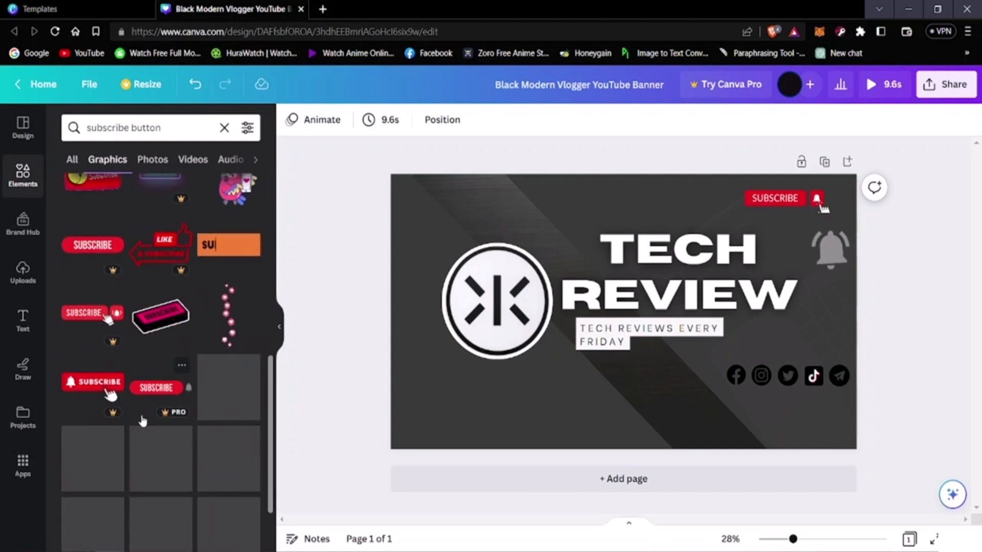
{"action": "scroll", "coordinate": [153, 424], "scroll_direction": "down", "scroll_amount": 2}
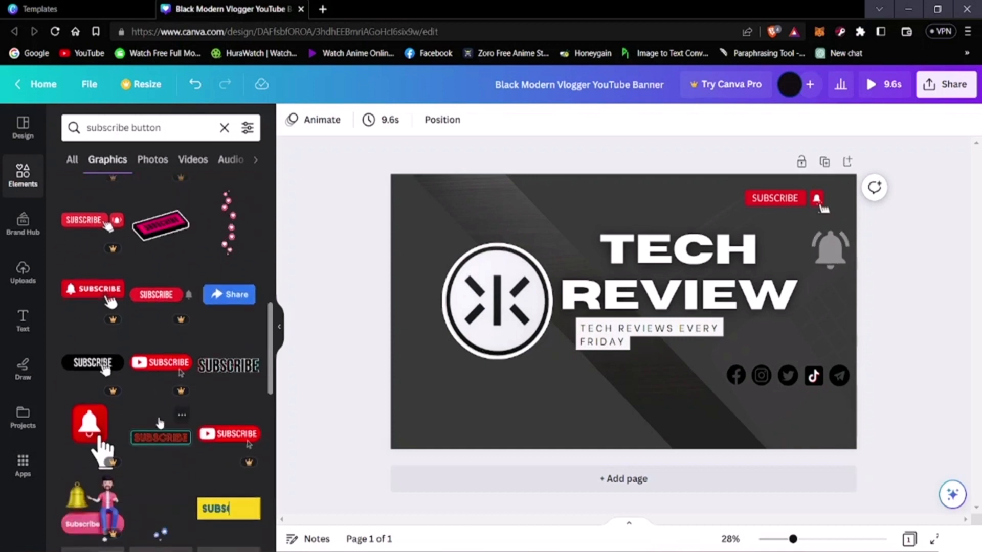
{"action": "scroll", "coordinate": [153, 427], "scroll_direction": "down", "scroll_amount": 4}
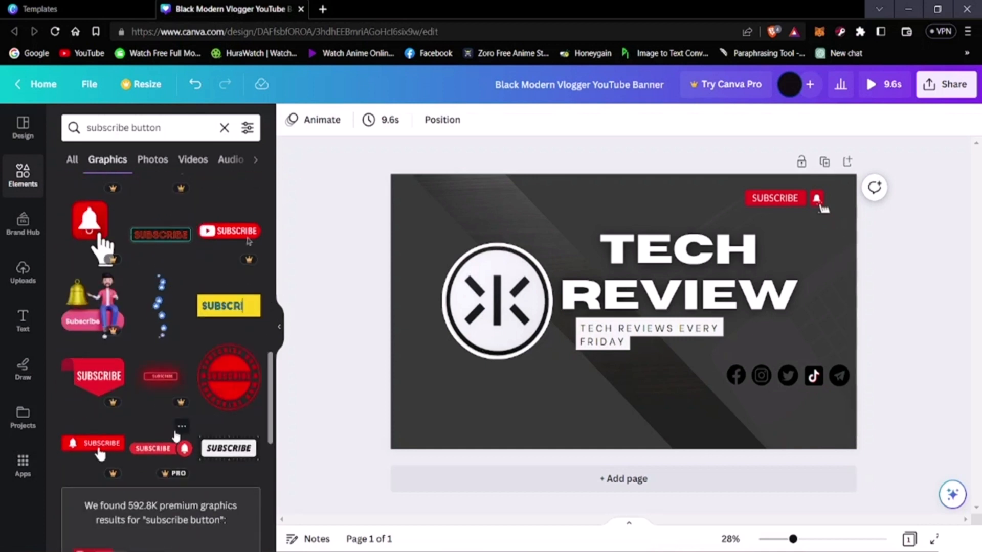
{"action": "scroll", "coordinate": [174, 432], "scroll_direction": "down", "scroll_amount": 8}
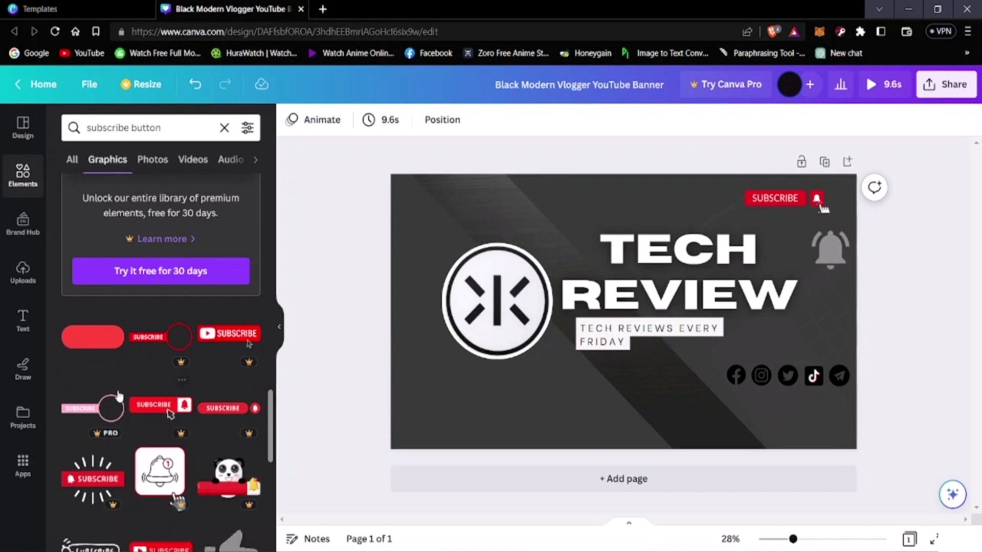
{"action": "scroll", "coordinate": [130, 439], "scroll_direction": "down", "scroll_amount": 6}
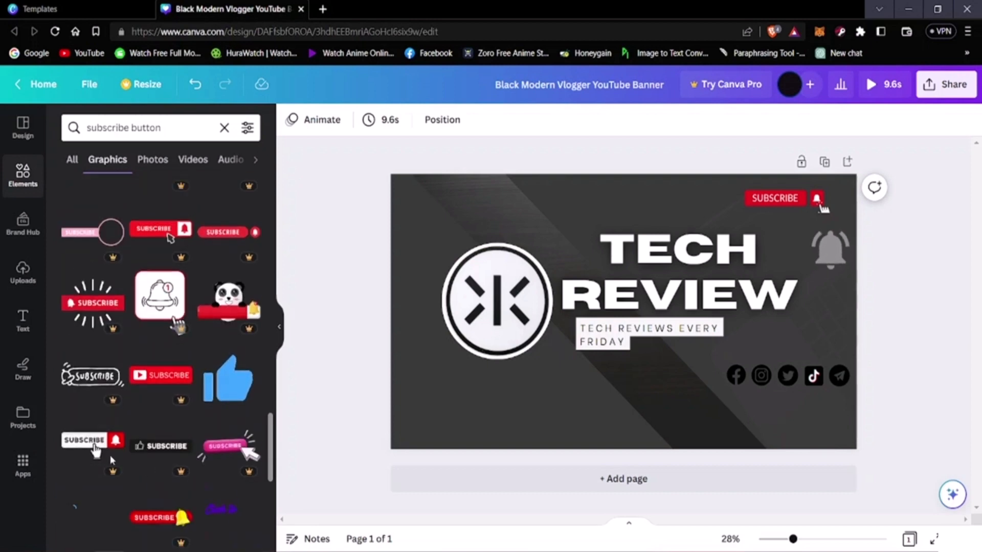
{"action": "scroll", "coordinate": [110, 457], "scroll_direction": "down", "scroll_amount": 5}
{"action": "scroll", "coordinate": [110, 460], "scroll_direction": "up", "scroll_amount": 5}
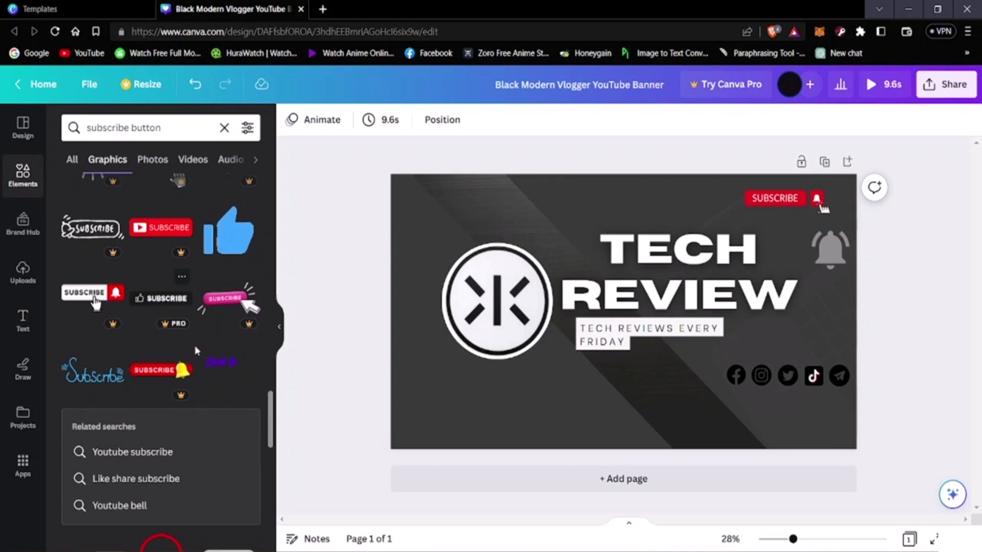
{"action": "scroll", "coordinate": [162, 332], "scroll_direction": "down", "scroll_amount": 4}
{"action": "scroll", "coordinate": [164, 408], "scroll_direction": "up", "scroll_amount": 5}
{"action": "scroll", "coordinate": [132, 418], "scroll_direction": "down", "scroll_amount": 3}
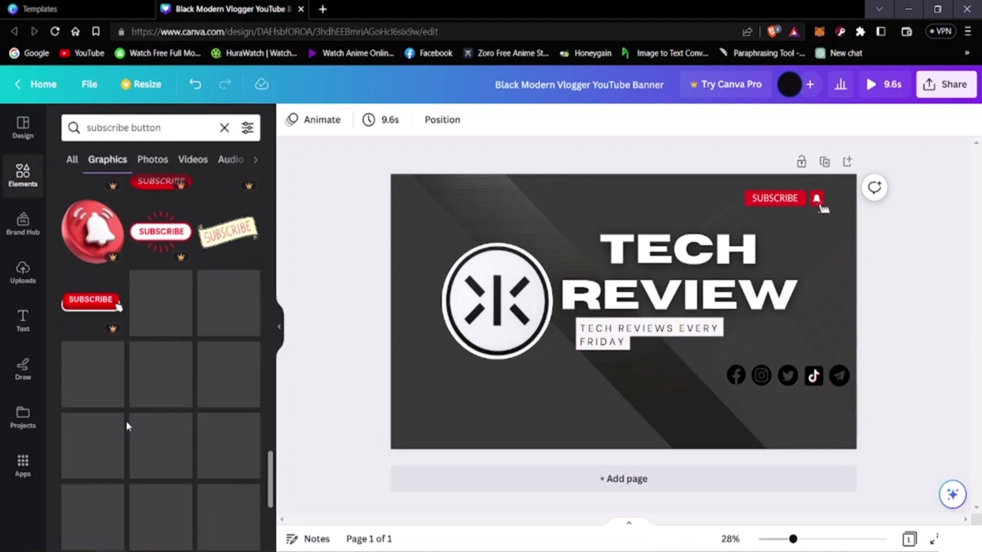
{"action": "scroll", "coordinate": [168, 477], "scroll_direction": "down", "scroll_amount": 3}
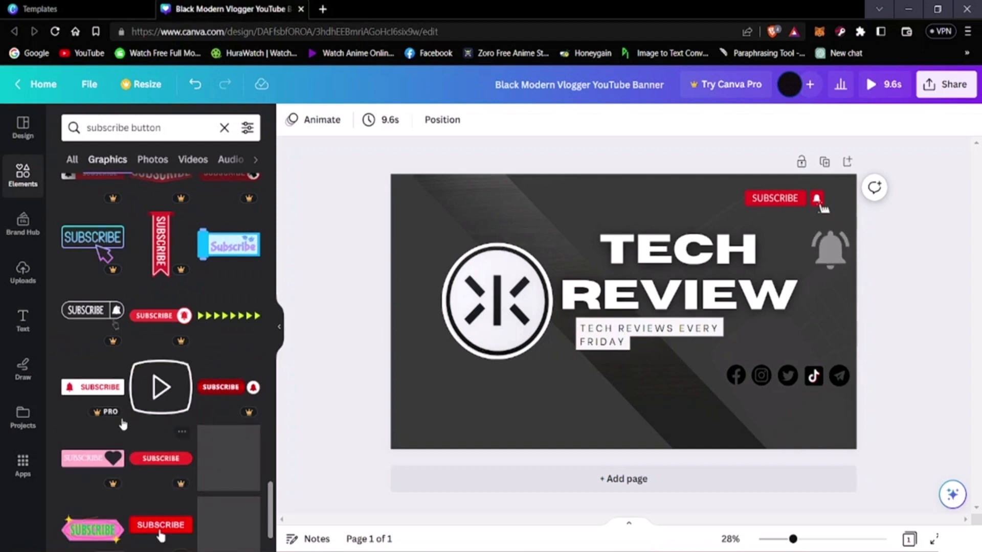
{"action": "scroll", "coordinate": [123, 424], "scroll_direction": "down", "scroll_amount": 2}
{"action": "scroll", "coordinate": [187, 437], "scroll_direction": "down", "scroll_amount": 2}
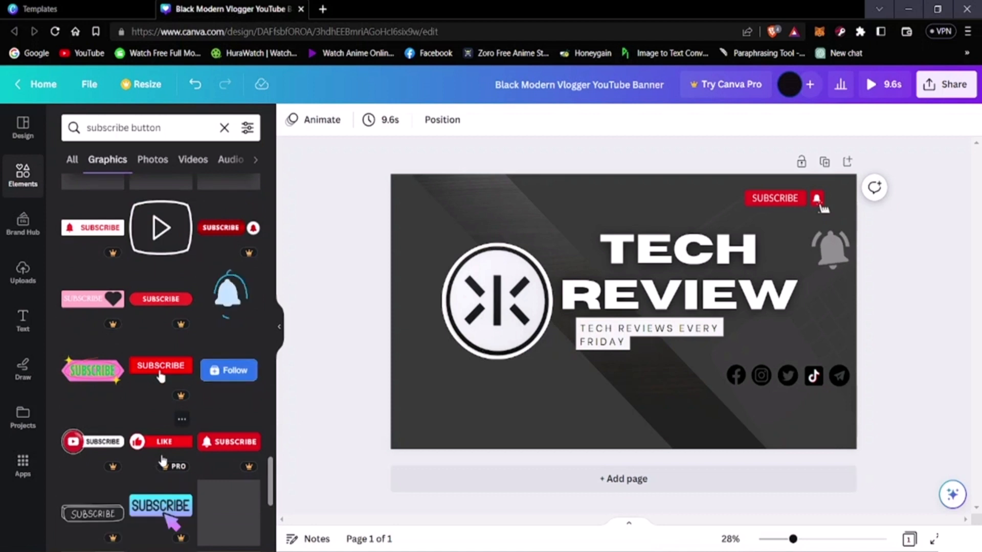
{"action": "scroll", "coordinate": [179, 429], "scroll_direction": "up", "scroll_amount": 5}
{"action": "scroll", "coordinate": [186, 396], "scroll_direction": "up", "scroll_amount": 10}
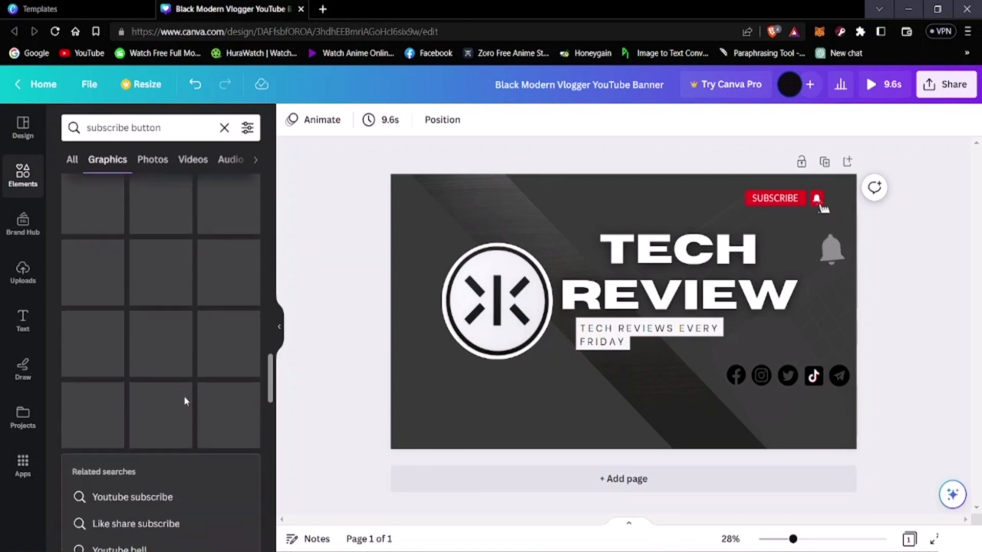
{"action": "scroll", "coordinate": [192, 391], "scroll_direction": "up", "scroll_amount": 5}
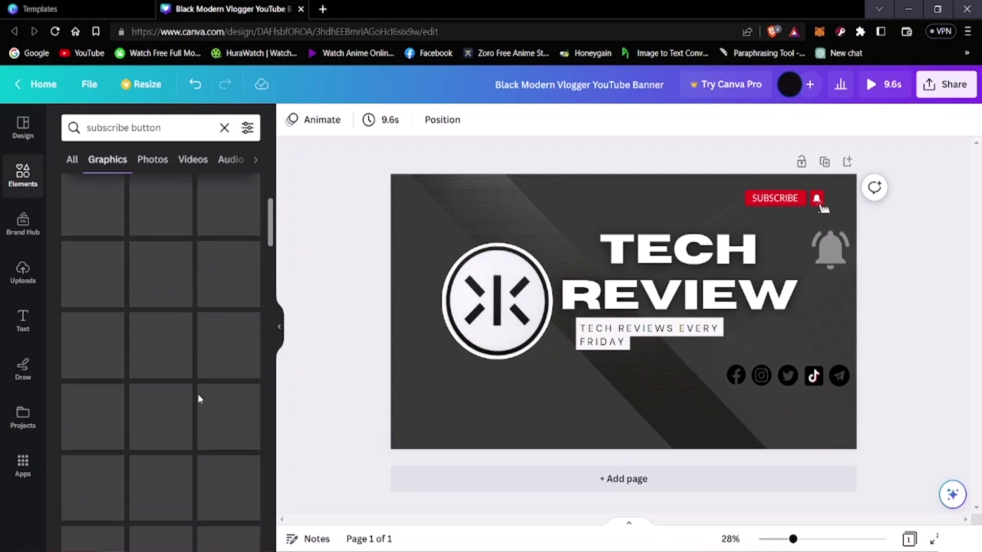
{"action": "scroll", "coordinate": [214, 390], "scroll_direction": "down", "scroll_amount": 1}
{"action": "scroll", "coordinate": [214, 390], "scroll_direction": "up", "scroll_amount": 1}
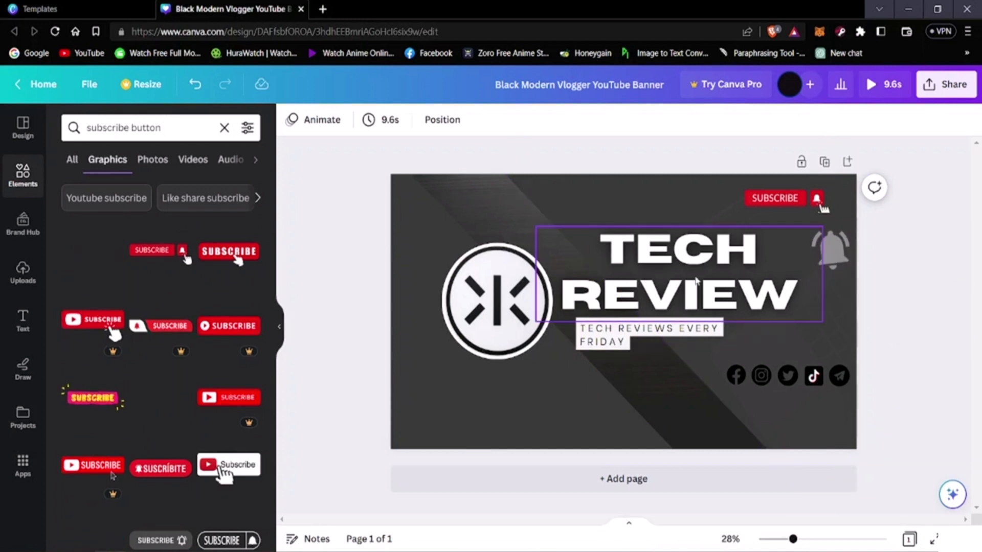
- Nudge the TECH REVIEW title slightly up and left, and recolour all its text with the dark grey document colour
{"action": "left_click", "coordinate": [644, 302]}
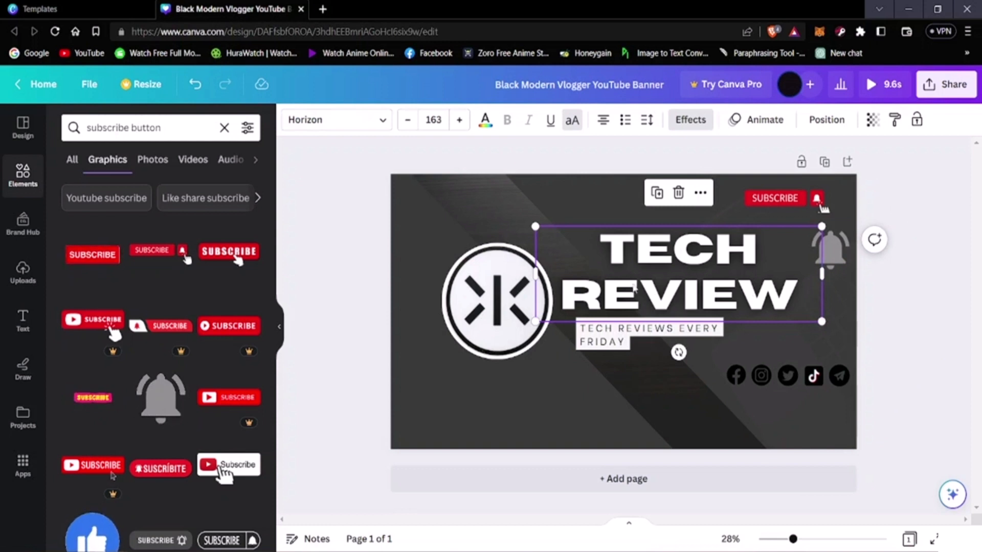
{"action": "left_click_drag", "start_coordinate": [602, 240], "coordinate": [776, 292]}
{"action": "double_click", "coordinate": [598, 250]}
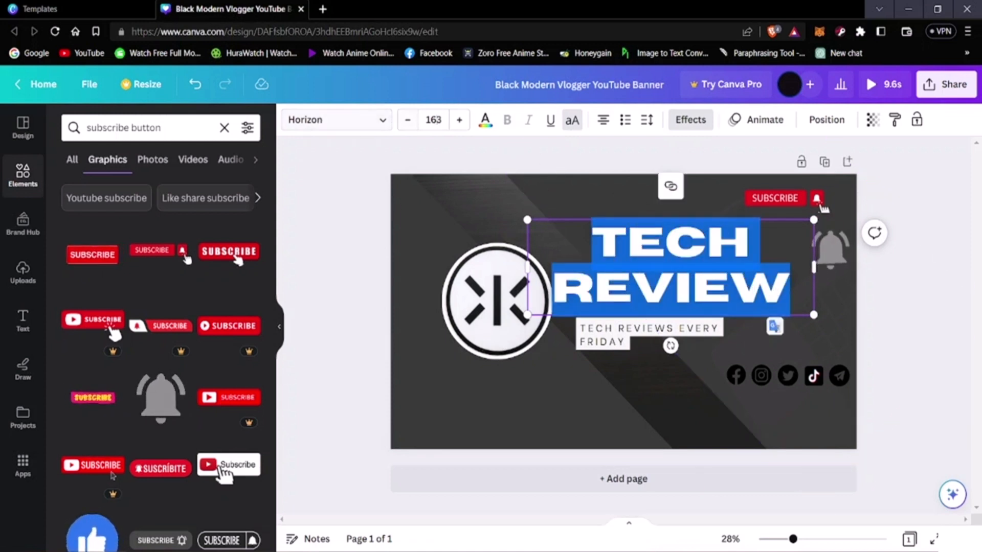
{"action": "left_click", "coordinate": [485, 121]}
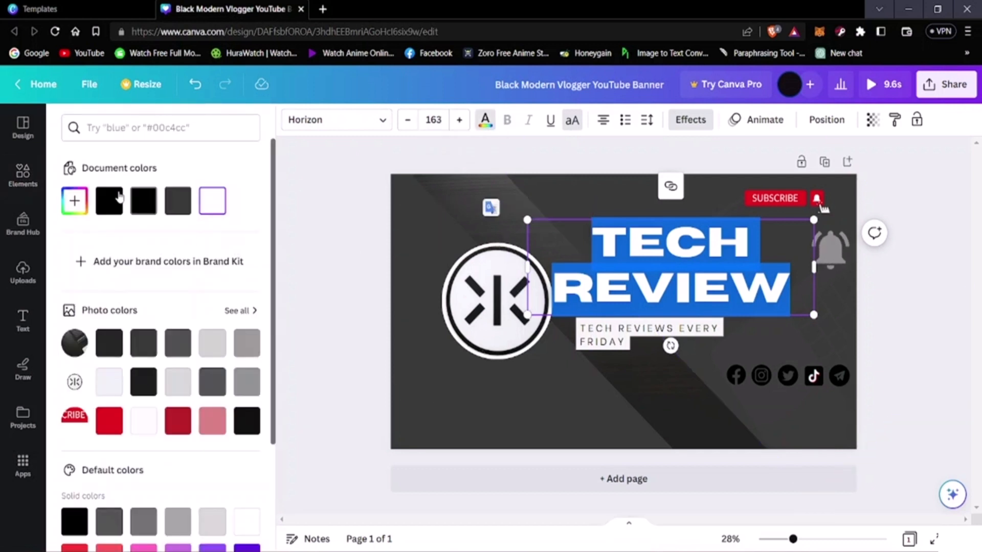
{"action": "left_click", "coordinate": [138, 199]}
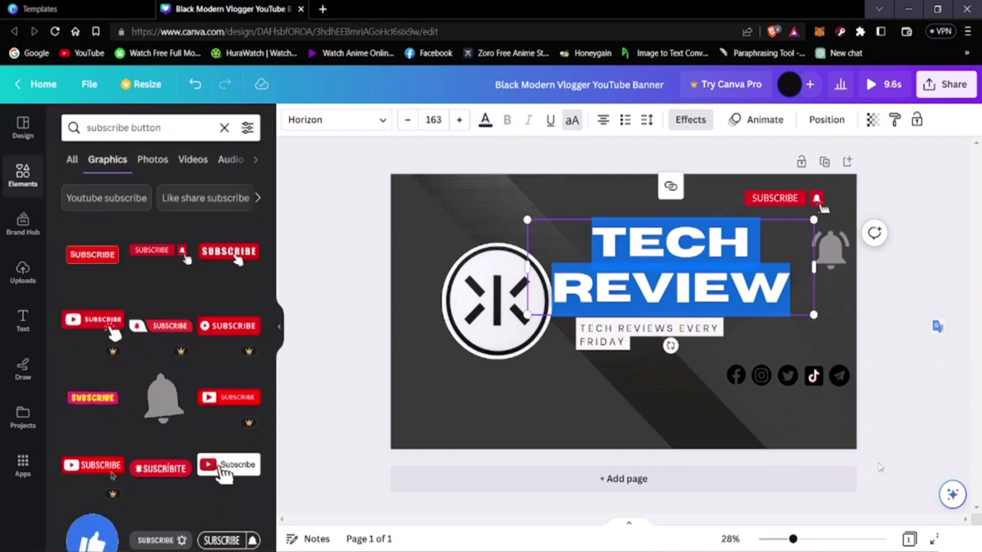
{"action": "left_click", "coordinate": [866, 466]}
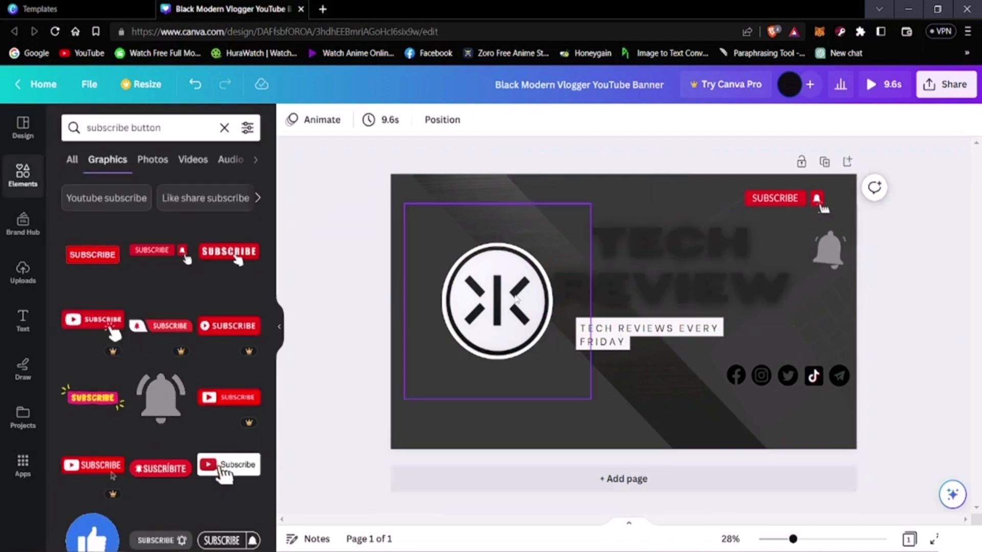
- Try the off-white, light grey, mid grey and dark grey photo colours on the TECH REVIEW title
{"action": "left_click", "coordinate": [770, 289]}
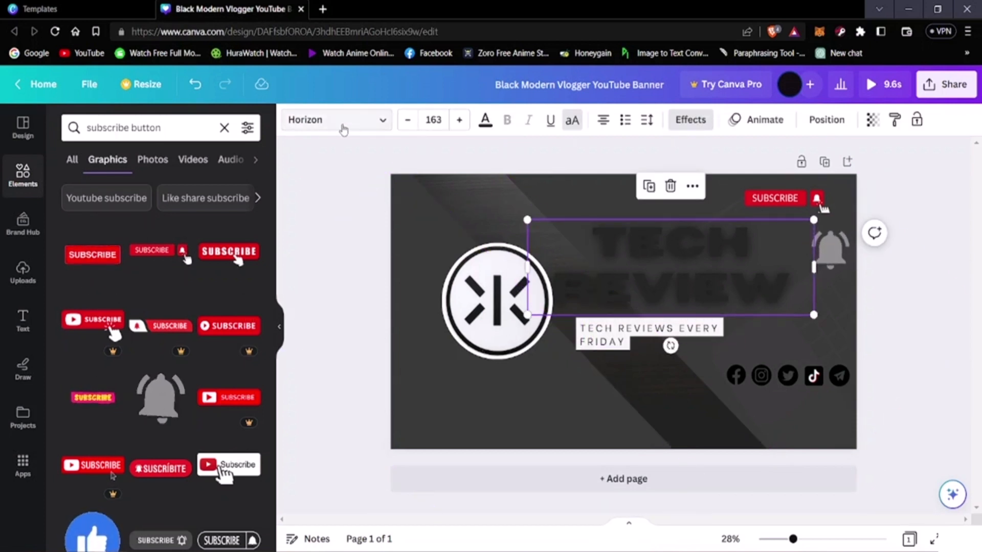
{"action": "left_click", "coordinate": [485, 125]}
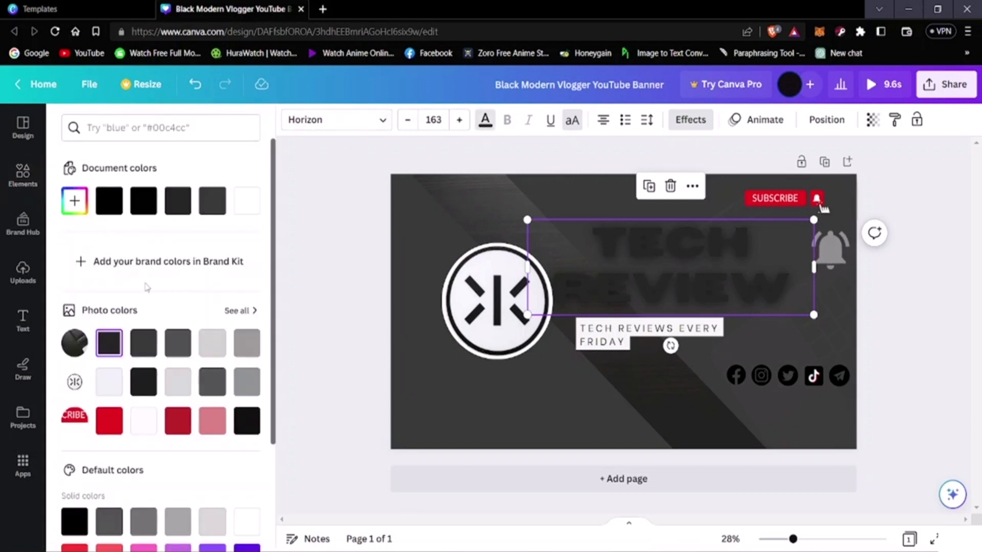
{"action": "left_click", "coordinate": [109, 382]}
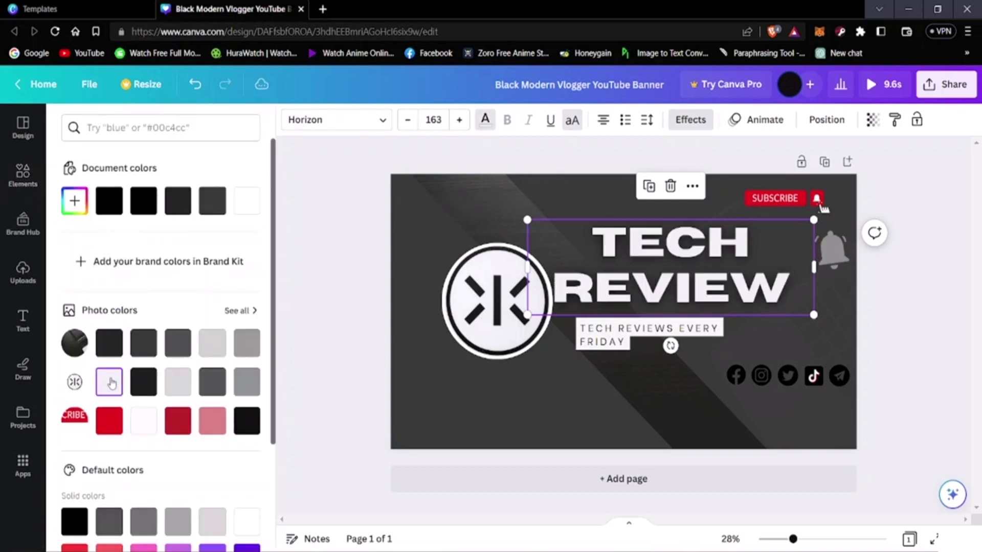
{"action": "left_click", "coordinate": [146, 344]}
{"action": "left_click", "coordinate": [176, 350]}
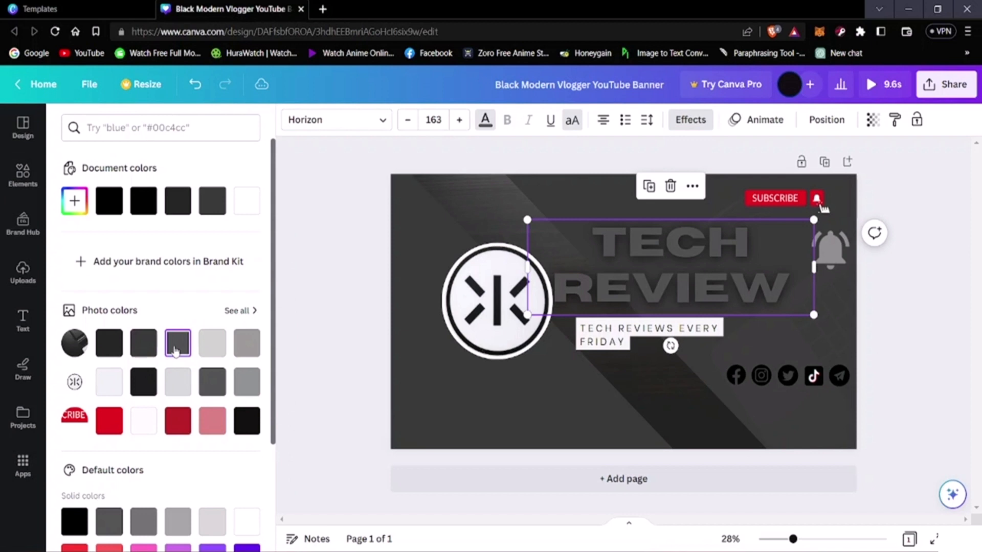
{"action": "left_click", "coordinate": [204, 348]}
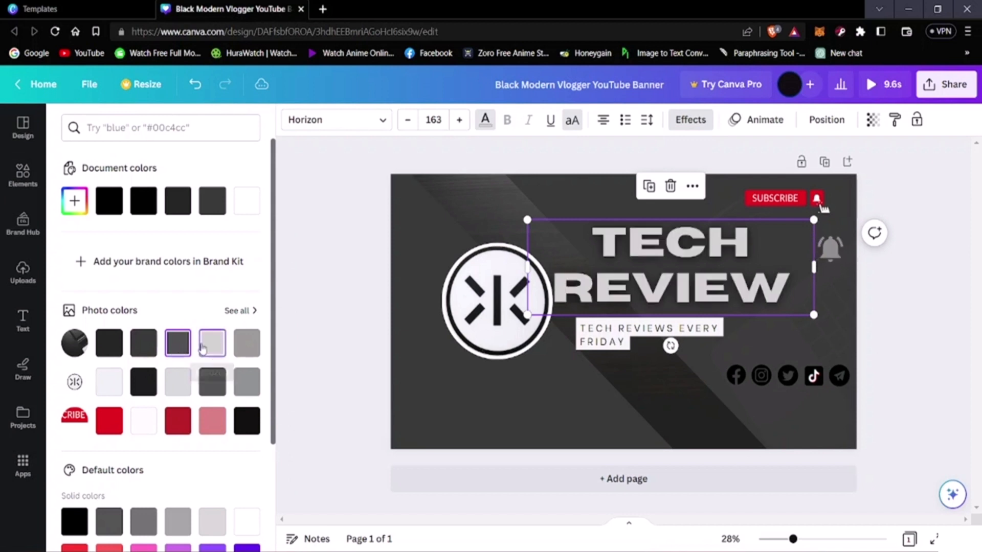
{"action": "left_click", "coordinate": [257, 346]}
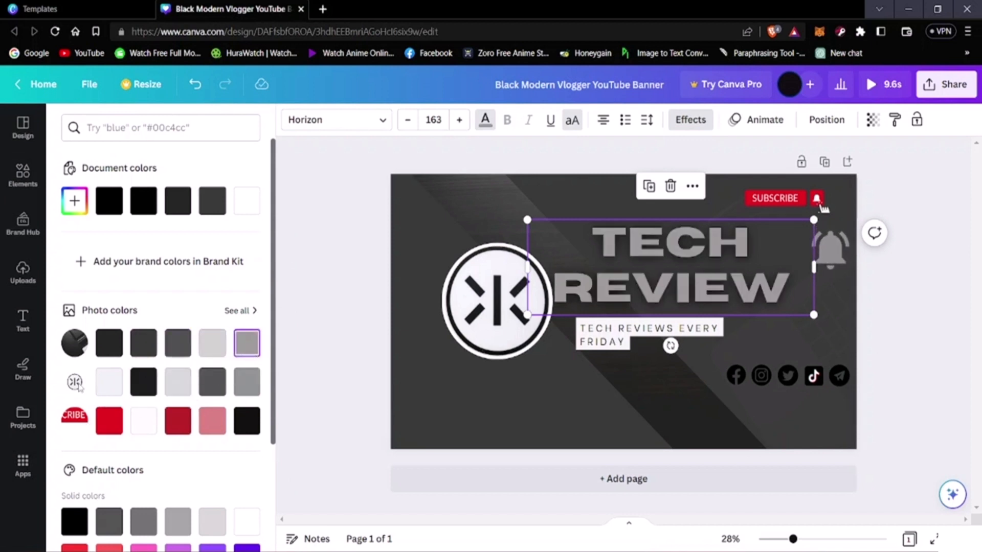
{"action": "left_click", "coordinate": [102, 390]}
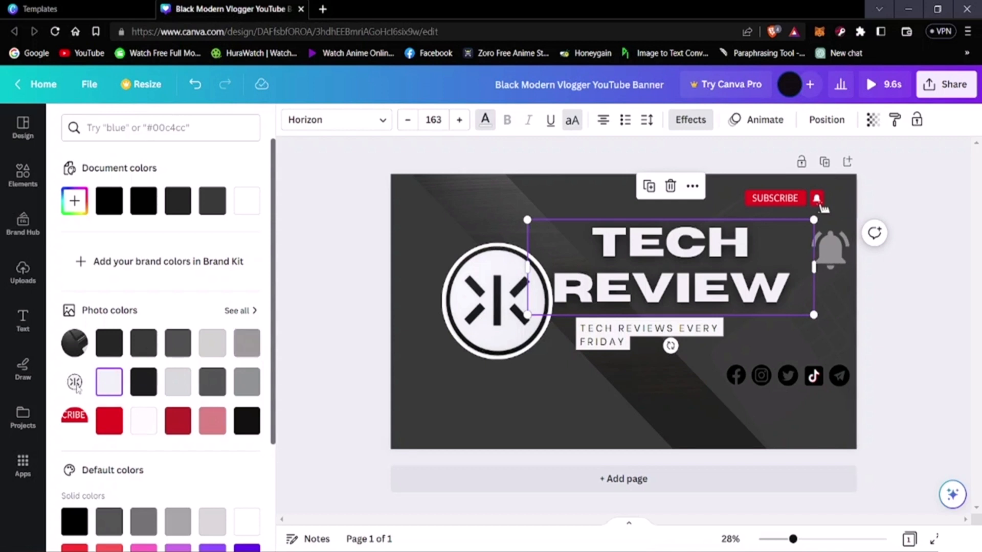
{"action": "left_click", "coordinate": [182, 386]}
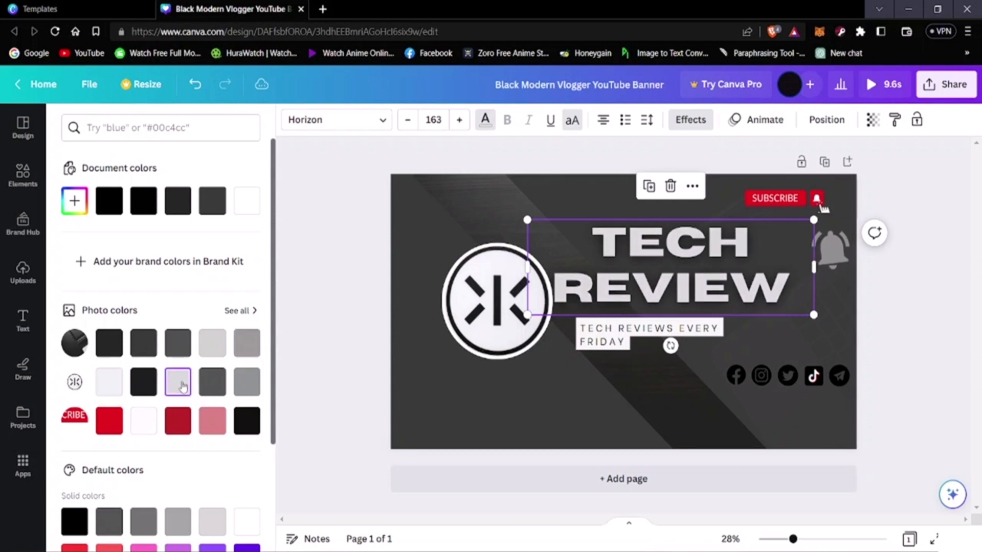
{"action": "left_click", "coordinate": [217, 390]}
{"action": "left_click", "coordinate": [247, 388]}
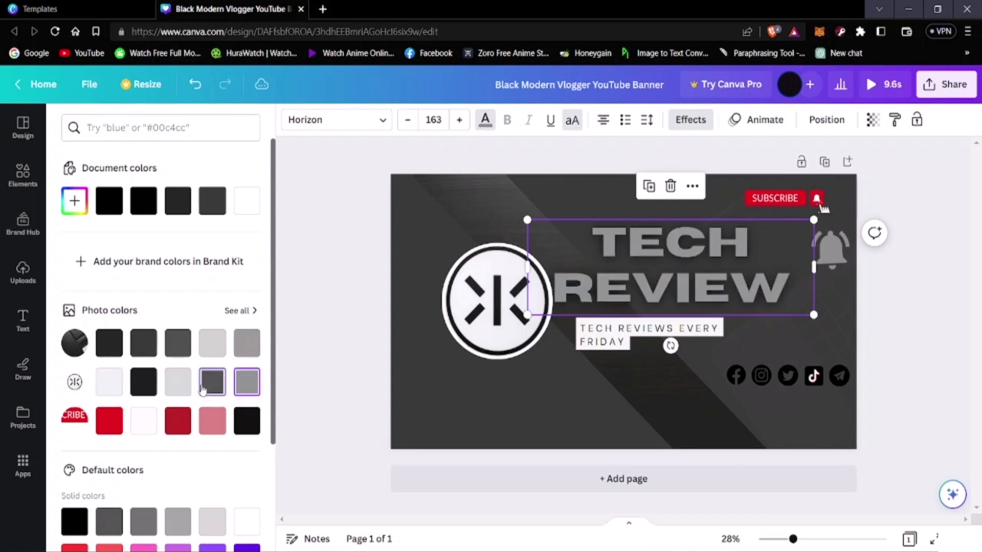
{"action": "left_click", "coordinate": [203, 388]}
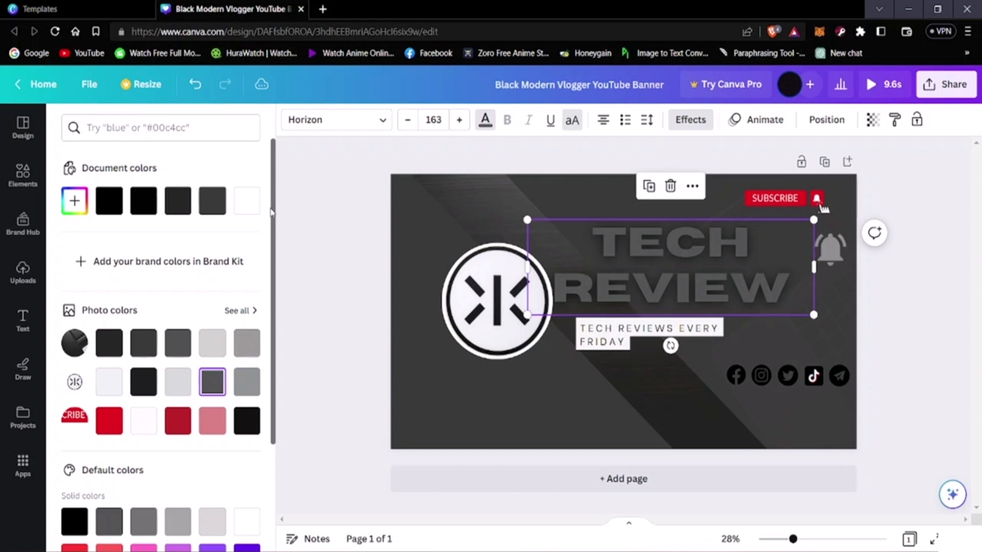
- Try the darkest photo colours on the TECH REVIEW title, ending on the near-black from the subscribe graphic
{"action": "left_click", "coordinate": [485, 122]}
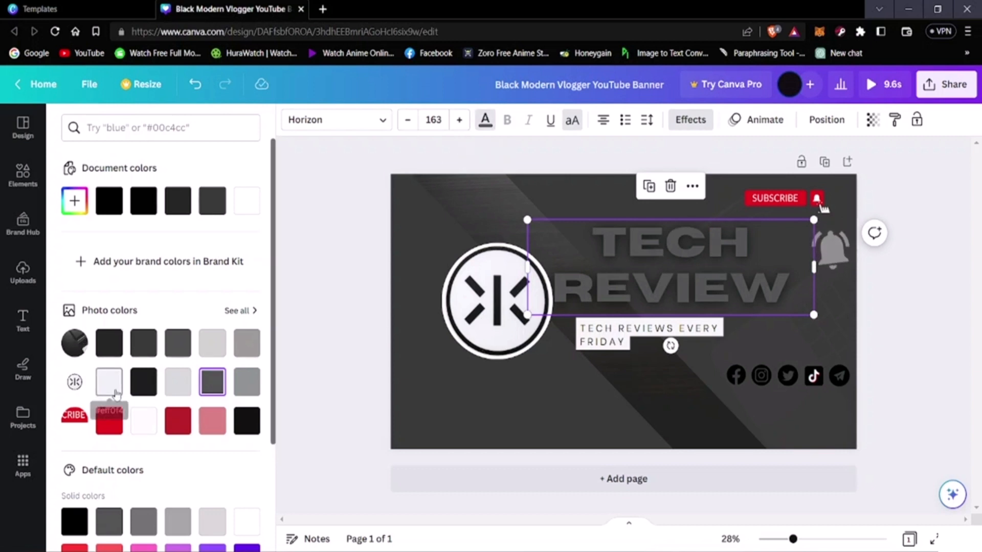
{"action": "scroll", "coordinate": [110, 384], "scroll_direction": "down", "scroll_amount": 3}
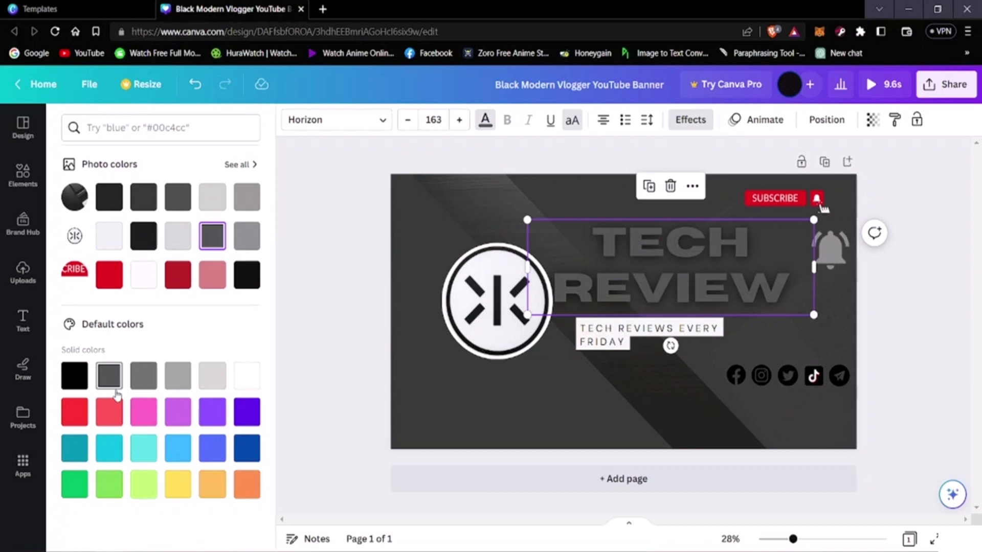
{"action": "left_click", "coordinate": [240, 277]}
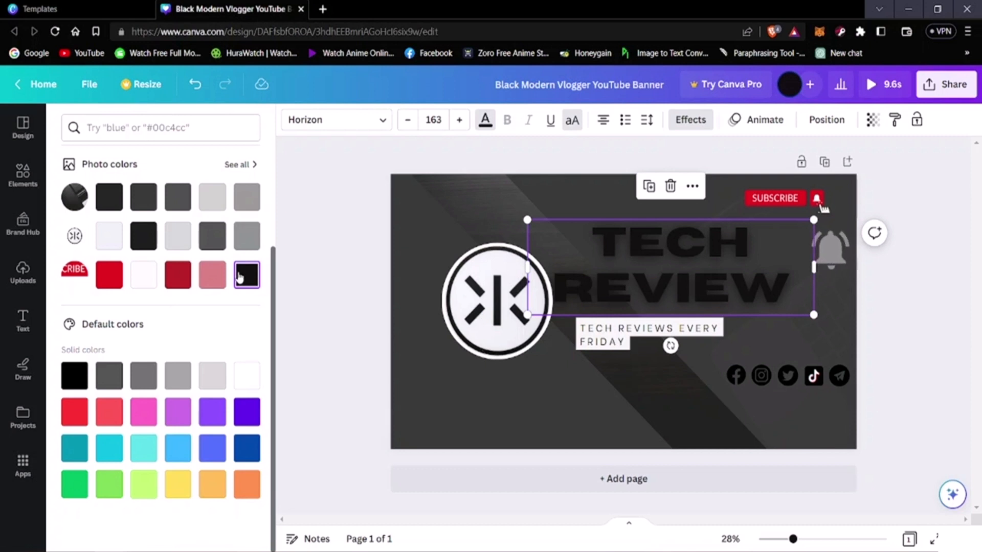
{"action": "left_click", "coordinate": [114, 201]}
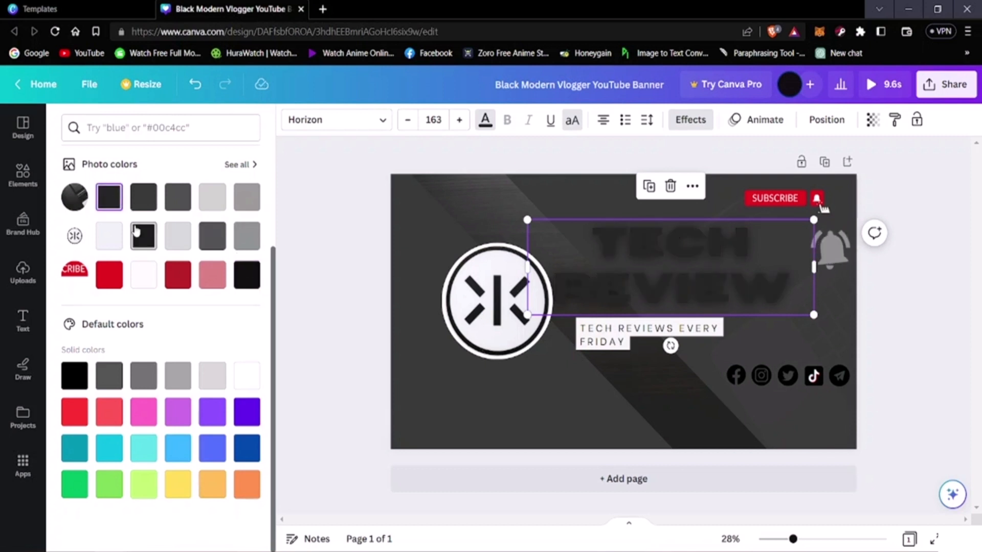
{"action": "left_click", "coordinate": [142, 235]}
{"action": "left_click", "coordinate": [253, 281]}
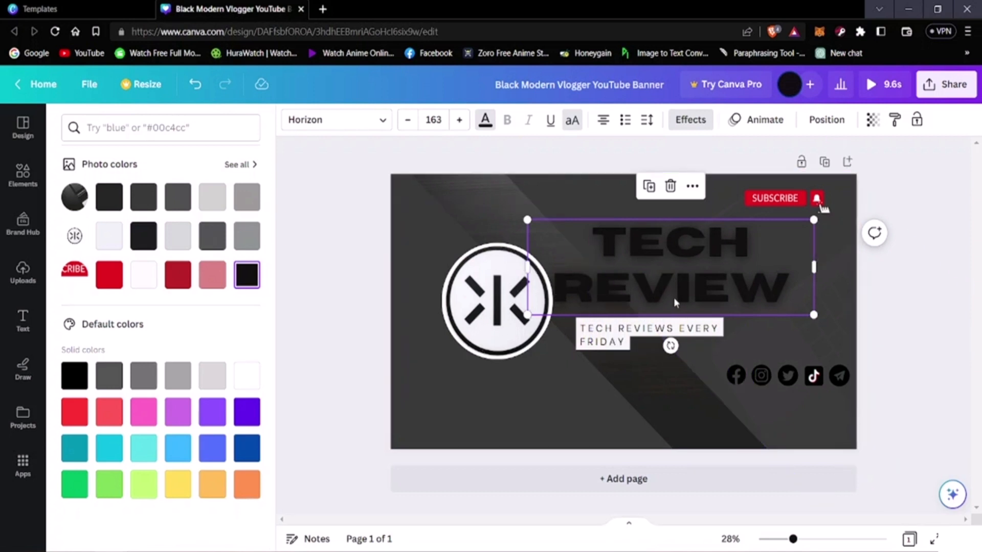
- Move the TECH REVIEW title slightly right and up, and recolour it with the light grey photo colour taken from the logo
{"action": "mouse_move", "coordinate": [677, 273]}
{"action": "left_mouse_down"}
{"action": "mouse_move", "coordinate": [688, 256]}
{"action": "mouse_move", "coordinate": [704, 261]}
{"action": "mouse_move", "coordinate": [680, 266]}
{"action": "left_mouse_up"}
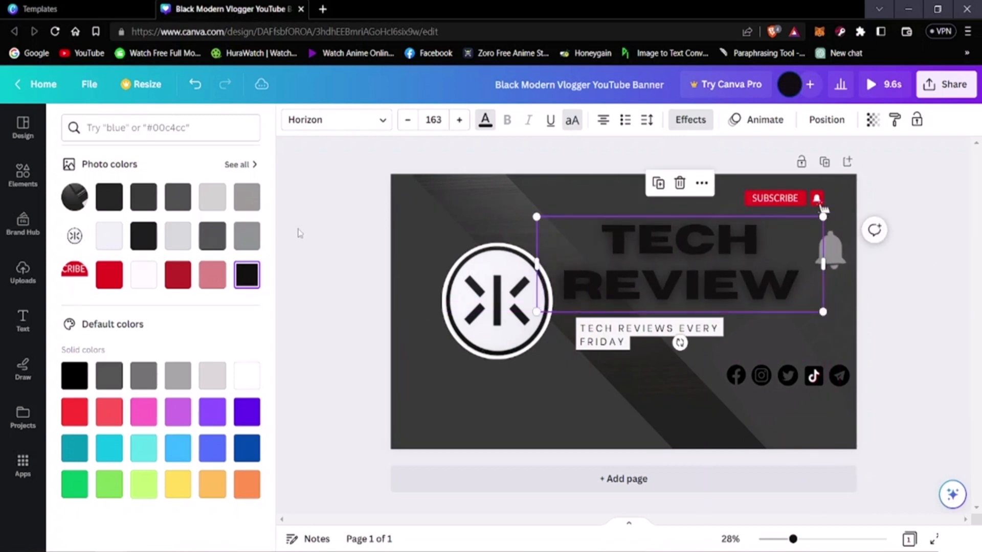
{"action": "left_click", "coordinate": [177, 236]}
{"action": "left_click", "coordinate": [121, 239]}
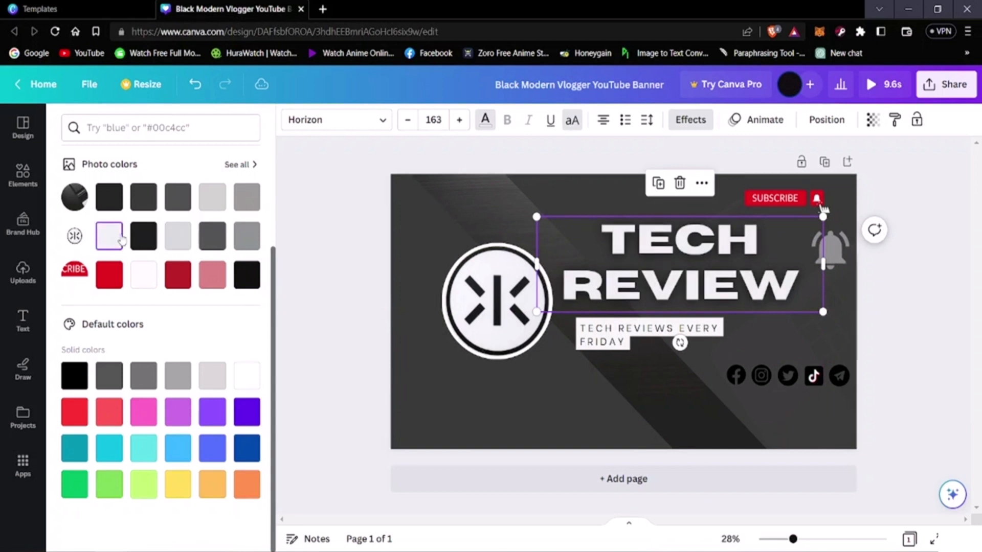
{"action": "left_click", "coordinate": [177, 240]}
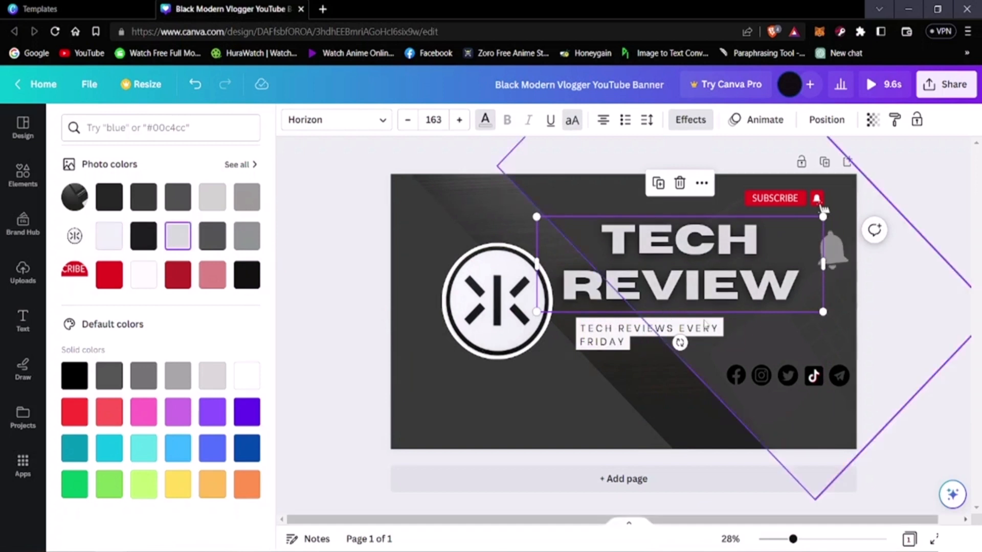
{"action": "left_click", "coordinate": [621, 334]}
{"action": "left_click", "coordinate": [612, 327]}
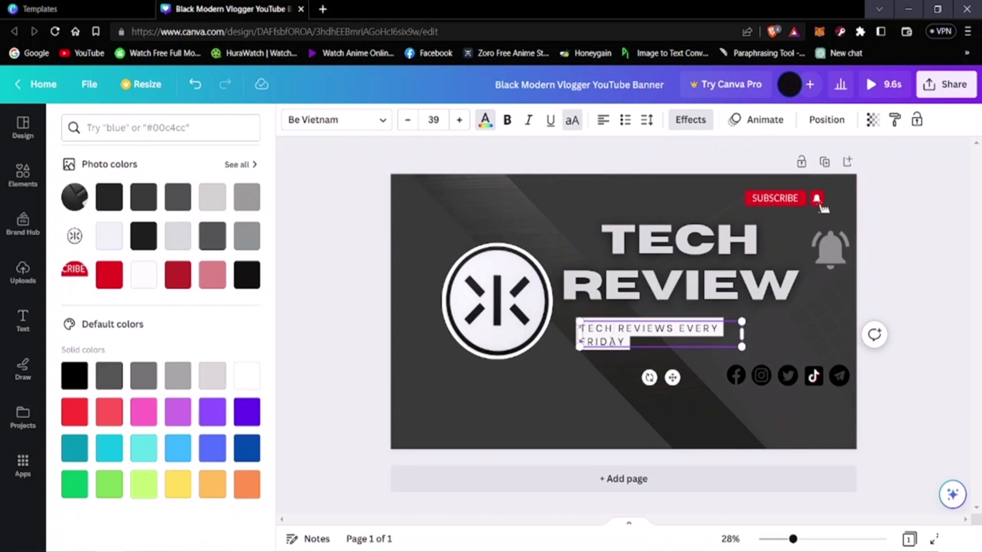
{"action": "left_click", "coordinate": [913, 467]}
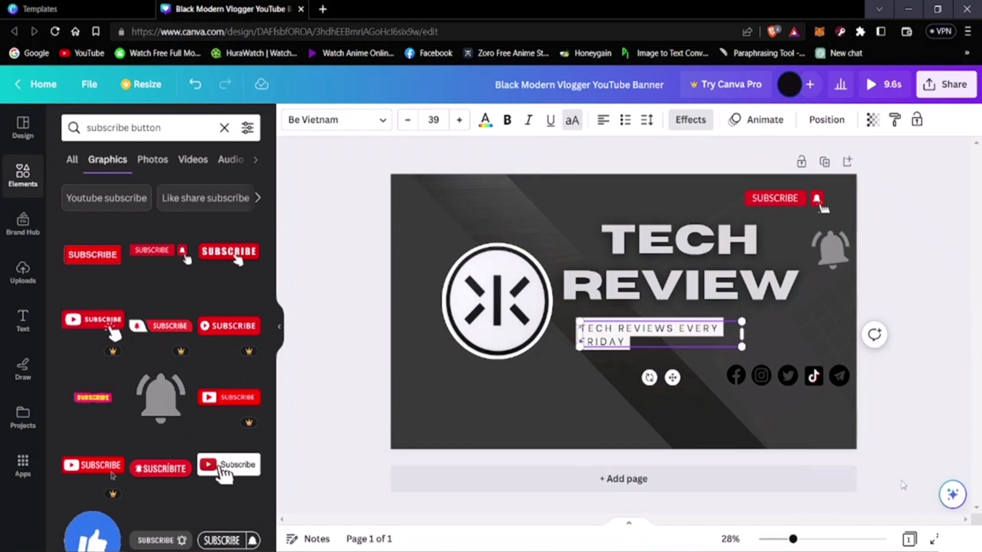
{"action": "double_click", "coordinate": [701, 333]}
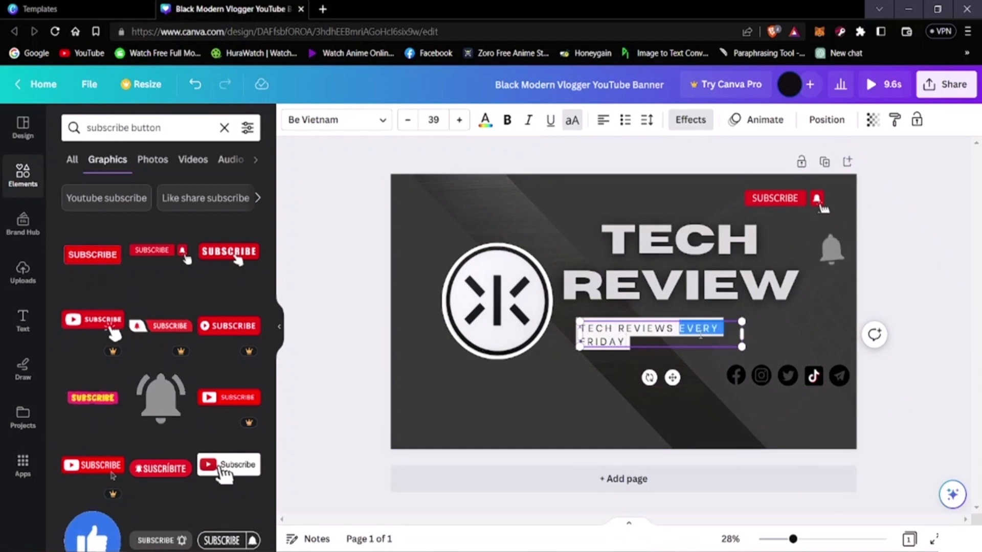
{"action": "left_click", "coordinate": [661, 349]}
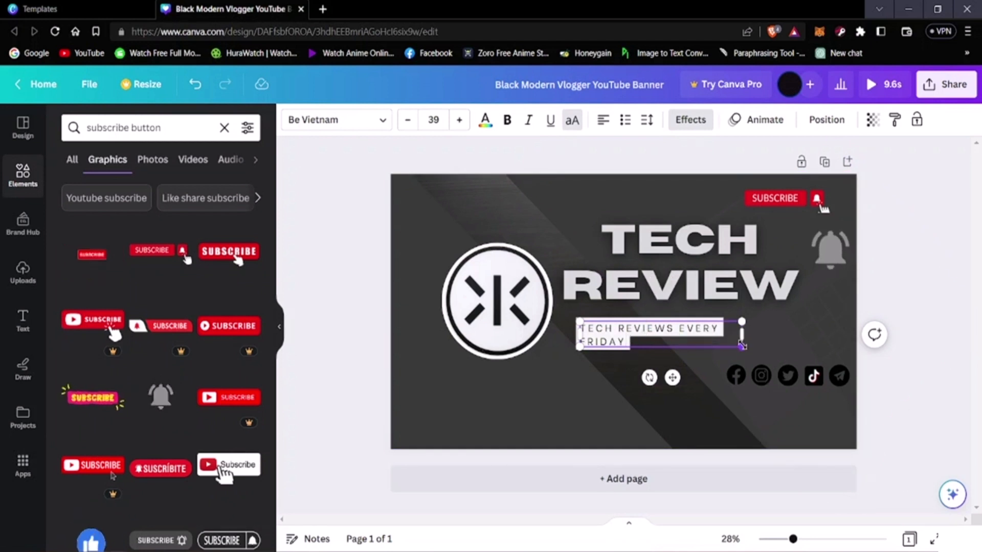
{"action": "left_click", "coordinate": [943, 464]}
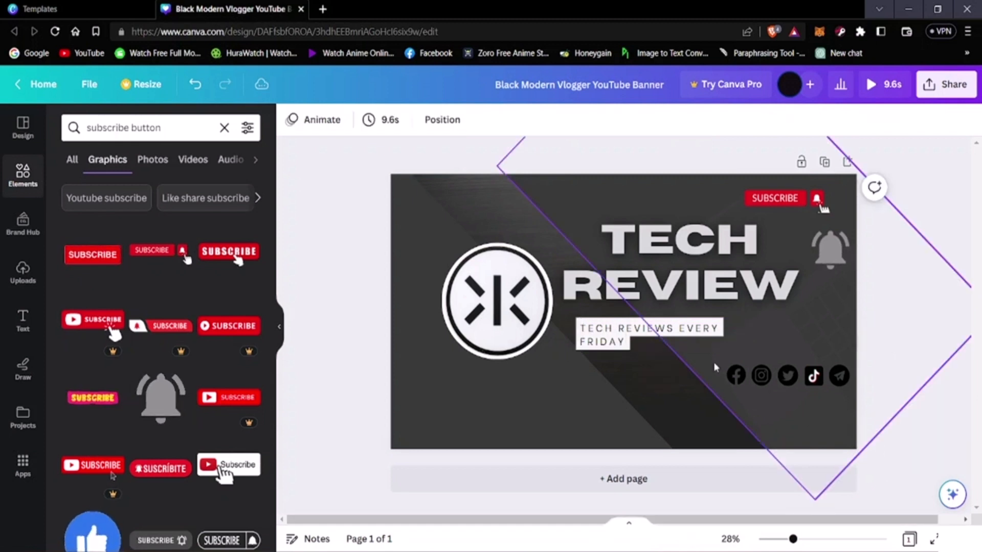
- Try the #010101 and dark grey document colours on the "TECH REVIEWS EVERY FRIDAY" tagline
{"action": "left_click", "coordinate": [632, 342]}
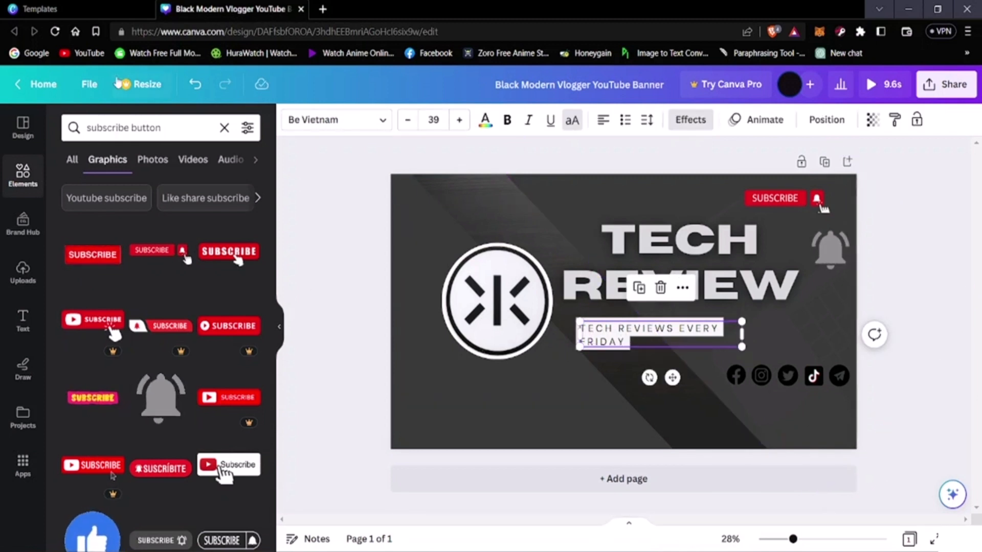
{"action": "left_click", "coordinate": [487, 128]}
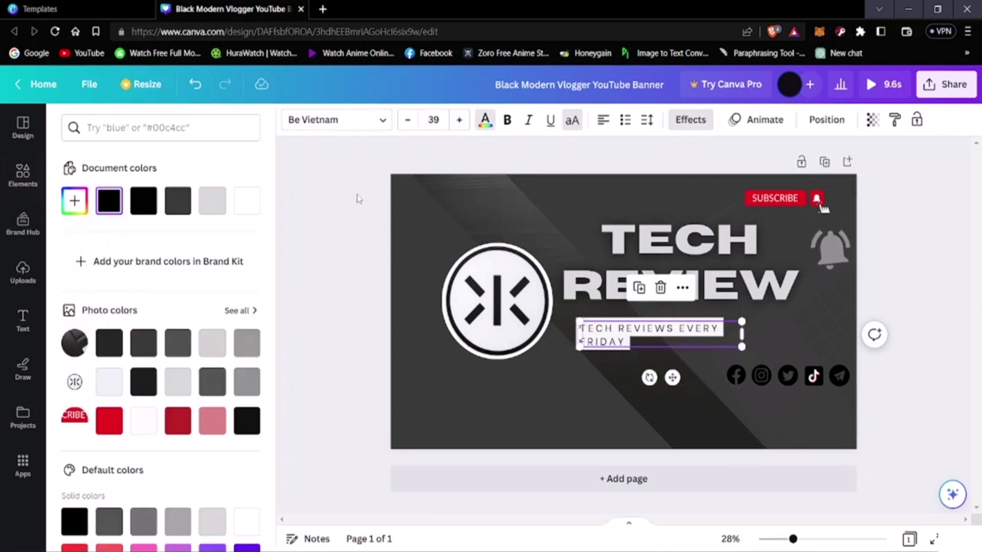
{"action": "left_click", "coordinate": [140, 204]}
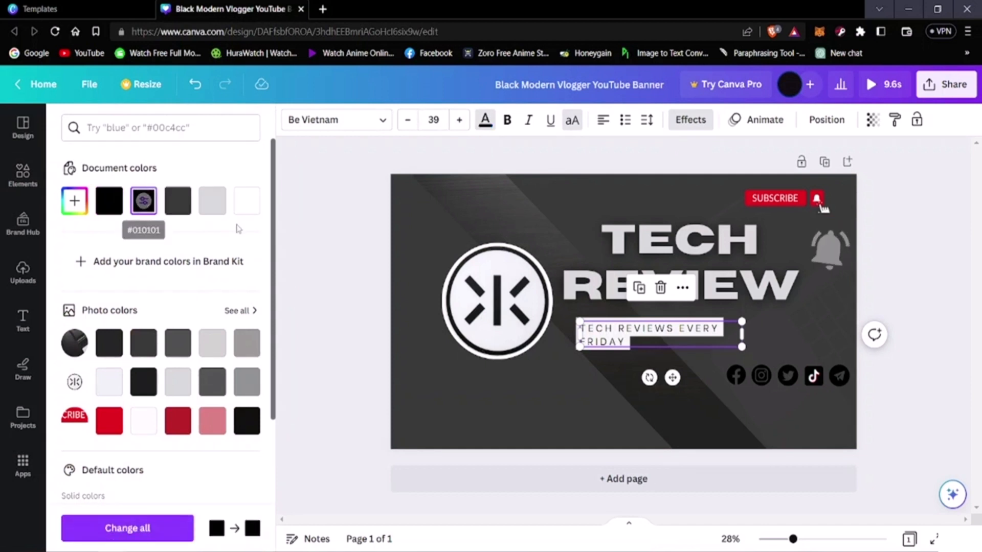
{"action": "left_click", "coordinate": [178, 200]}
- Recolour the entire "TECH REVIEWS EVERY FRIDAY" tagline with the near-black document colour #010101
{"action": "left_click", "coordinate": [629, 329]}
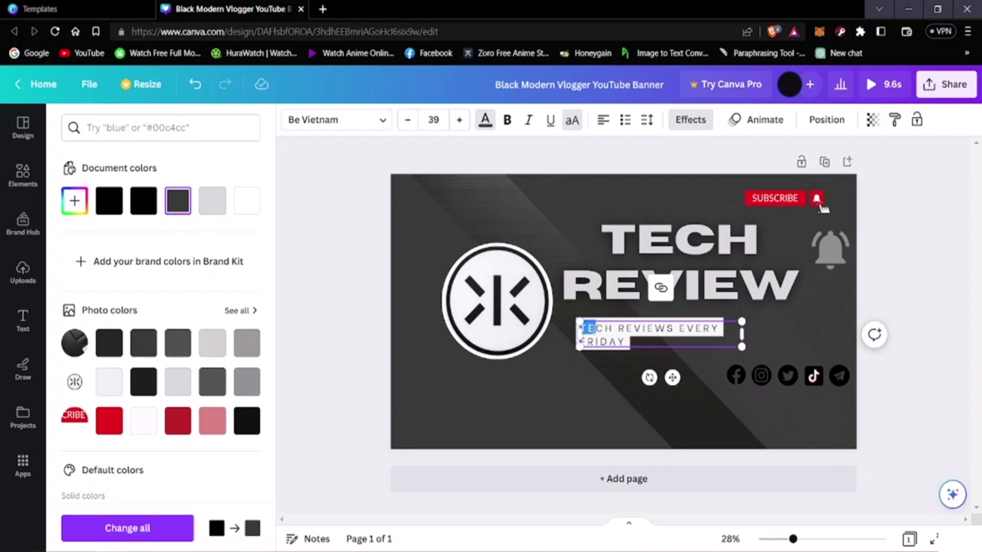
{"action": "left_click_drag", "start_coordinate": [580, 329], "coordinate": [610, 342]}
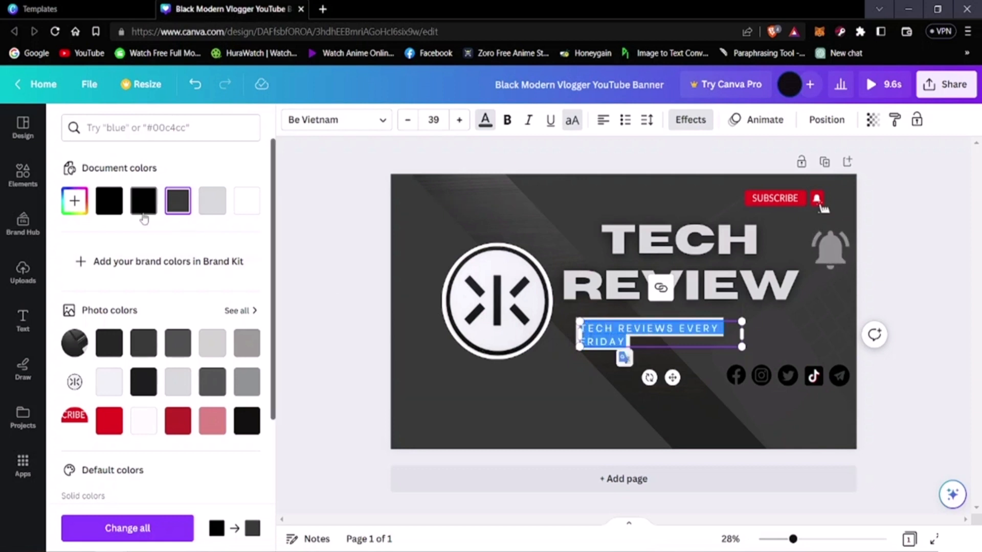
{"action": "left_click", "coordinate": [135, 208]}
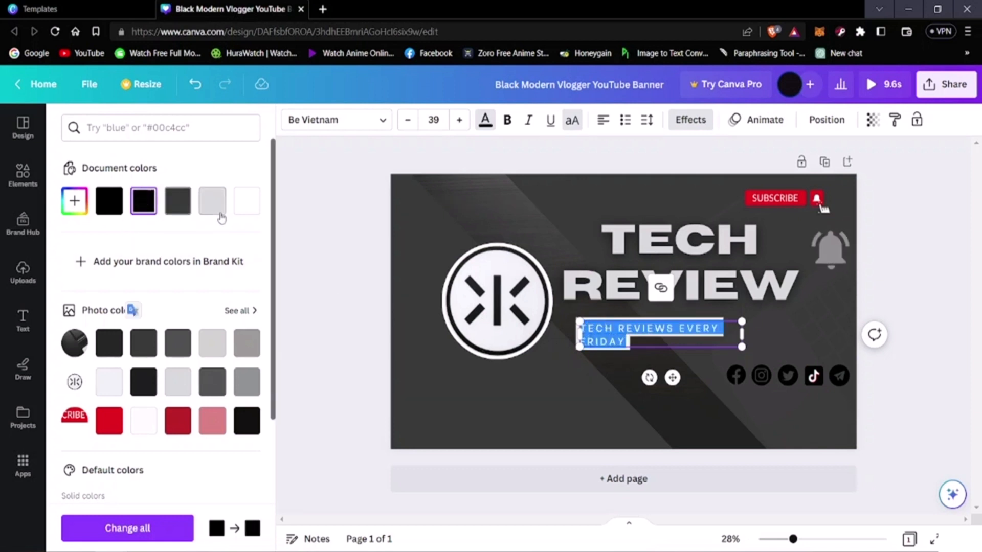
{"action": "left_click", "coordinate": [917, 446]}
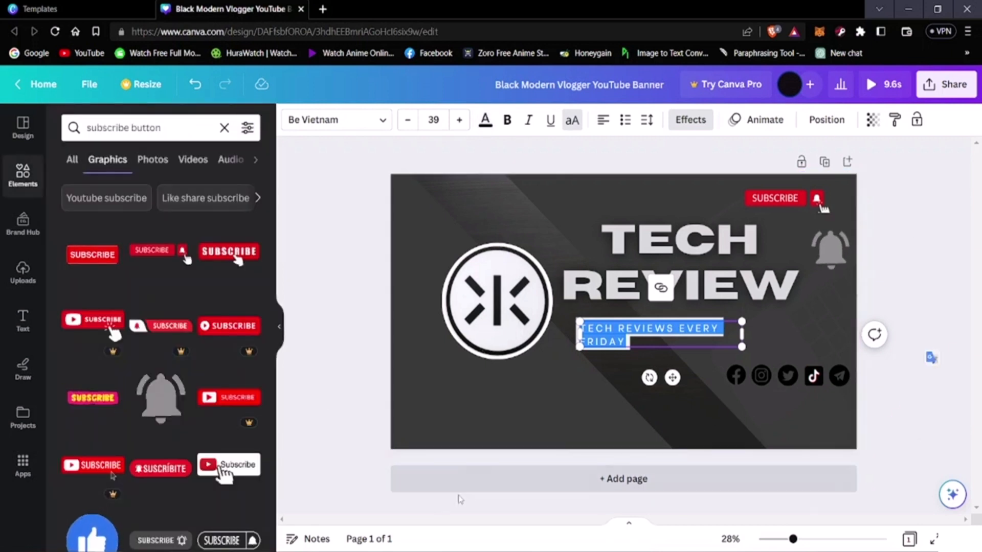
{"action": "left_click", "coordinate": [407, 512]}
{"action": "left_click", "coordinate": [613, 337]}
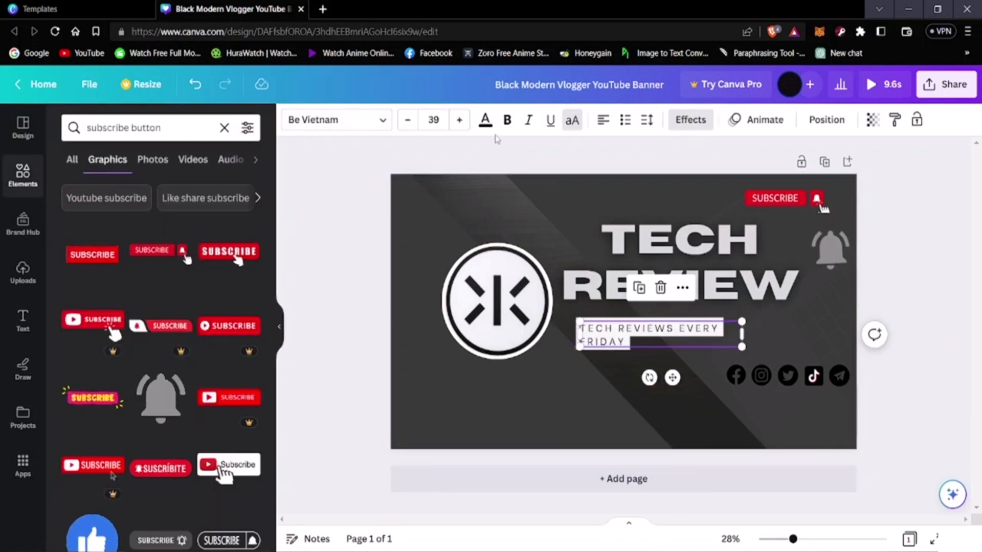
{"action": "left_click", "coordinate": [485, 121]}
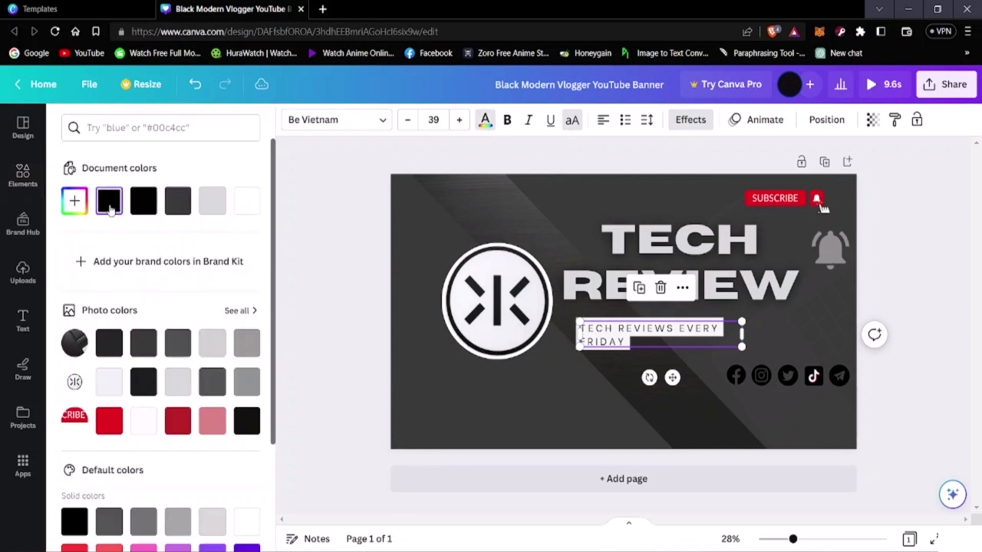
{"action": "left_click", "coordinate": [146, 204]}
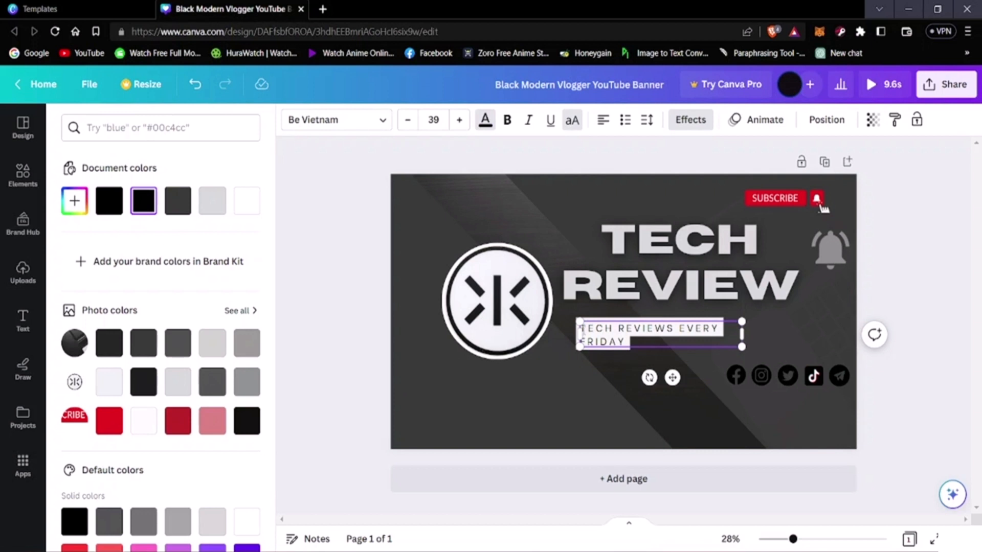
- Change the font of the entire "TECH REVIEWS EVERY FRIDAY" tagline to Noto Serif
{"action": "left_click_drag", "start_coordinate": [581, 331], "coordinate": [599, 341]}
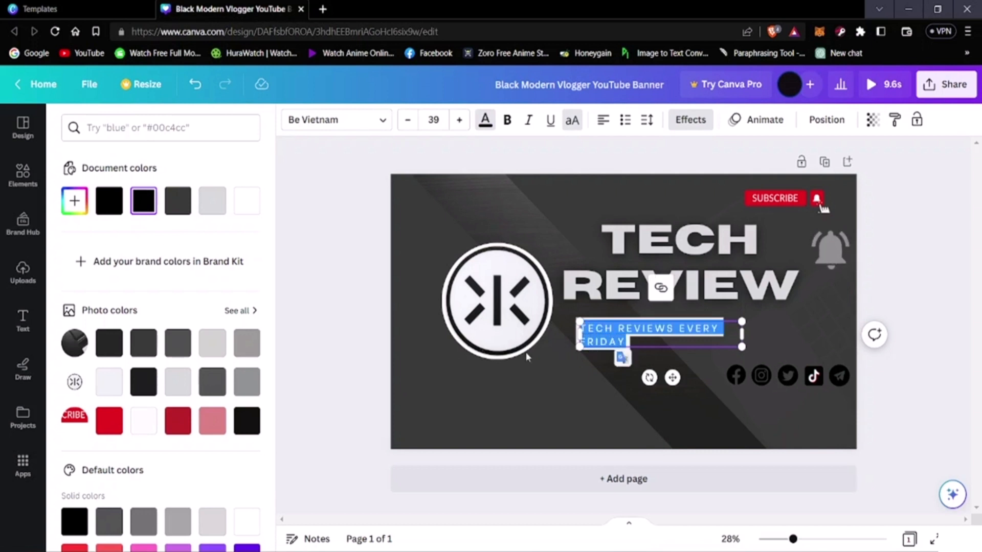
{"action": "left_click", "coordinate": [335, 120]}
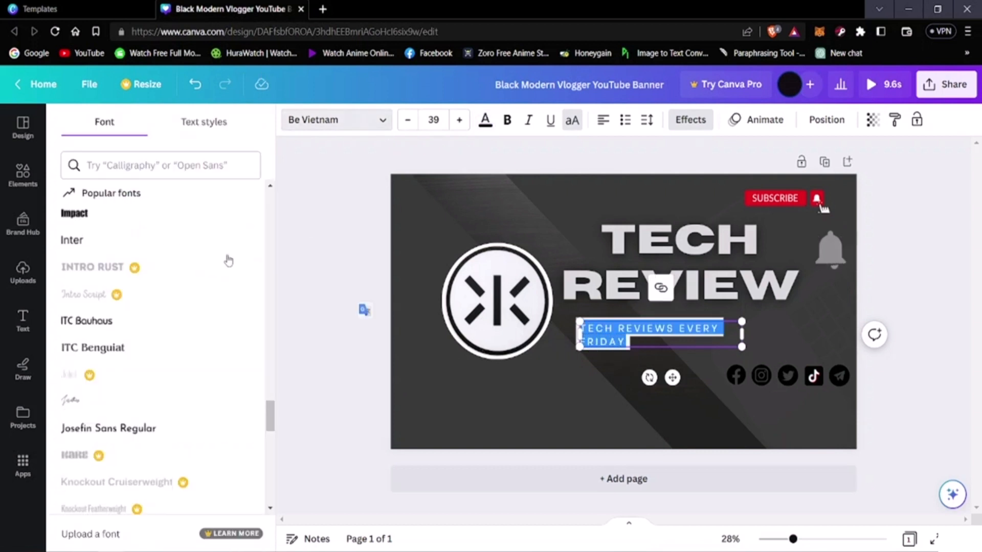
{"action": "scroll", "coordinate": [153, 322], "scroll_direction": "down", "scroll_amount": 10}
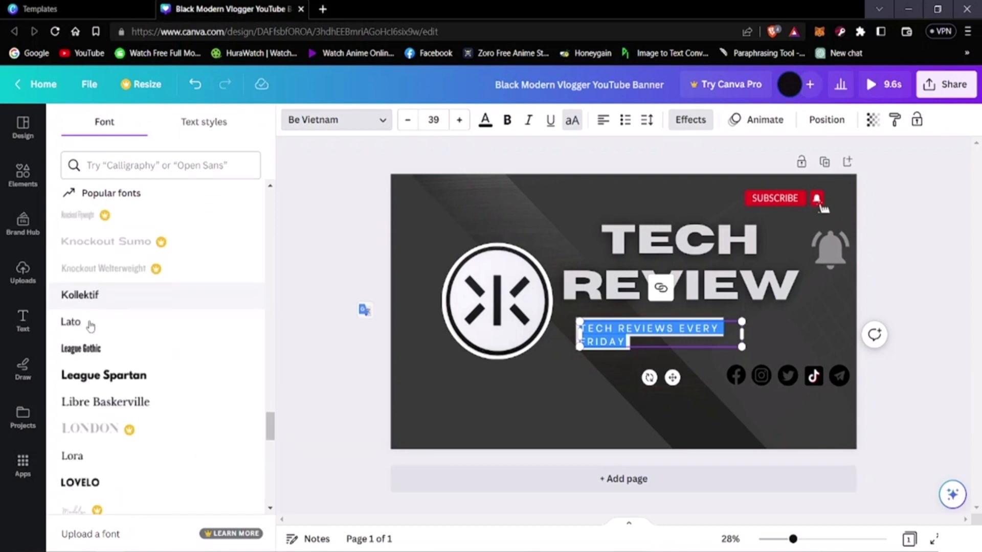
{"action": "scroll", "coordinate": [113, 351], "scroll_direction": "down", "scroll_amount": 7}
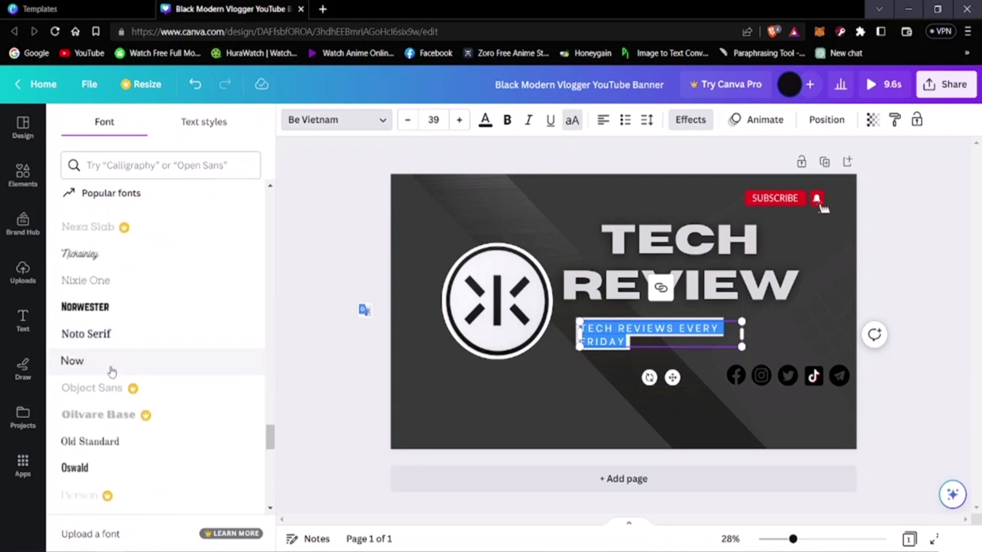
{"action": "left_click", "coordinate": [136, 341]}
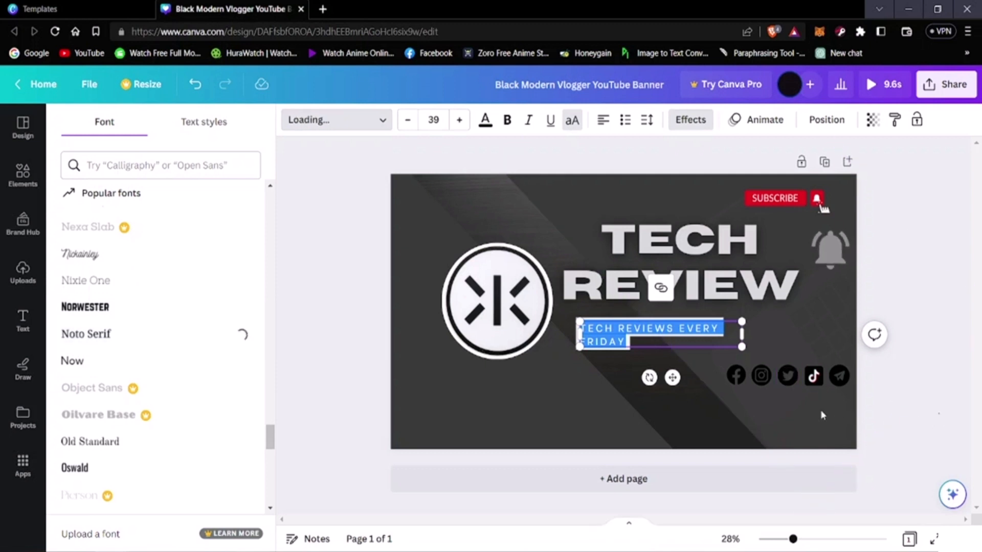
{"action": "left_click", "coordinate": [558, 418]}
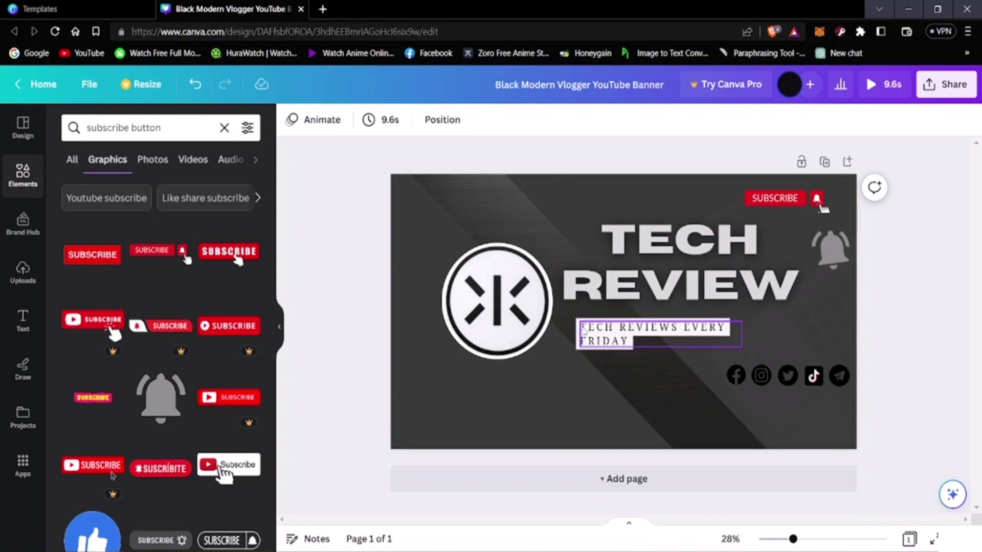
- Increase the font size of the "TECH REVIEWS EVERY FRIDAY" tagline to 41
{"action": "left_click", "coordinate": [583, 330]}
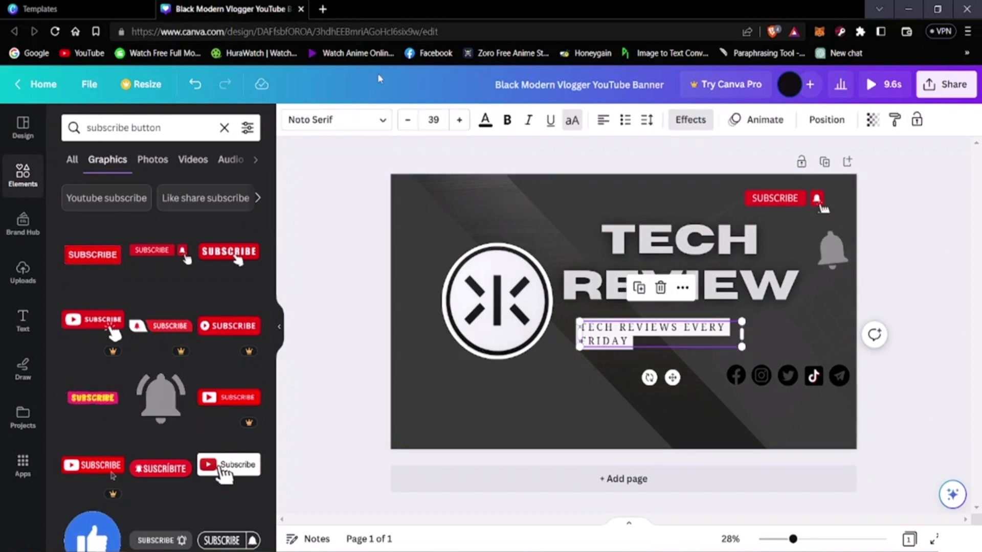
{"action": "left_click", "coordinate": [458, 121]}
{"action": "left_click", "coordinate": [458, 120]}
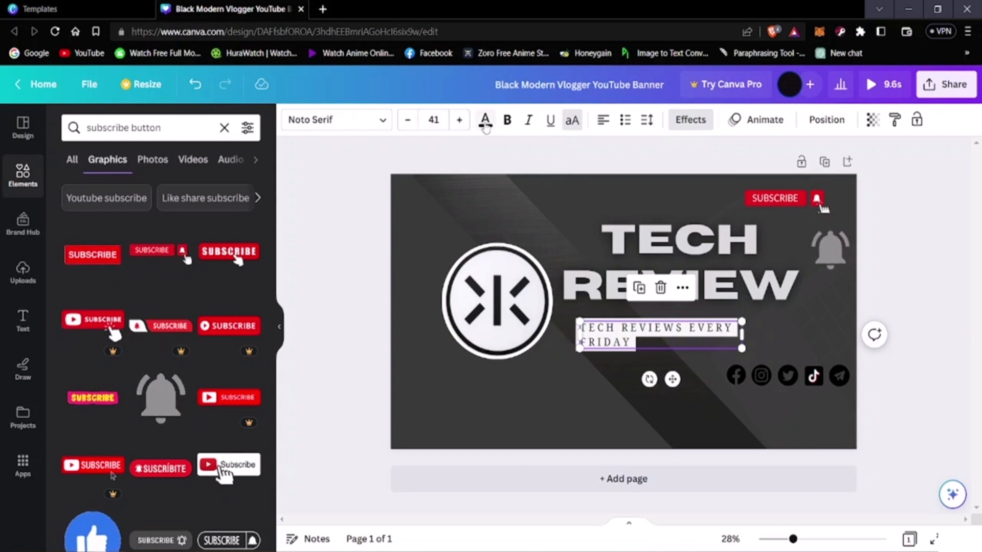
- Try the black and light grey document colours and the two darkest background photo colours on the tagline
{"action": "left_click", "coordinate": [485, 122]}
{"action": "left_click", "coordinate": [109, 210]}
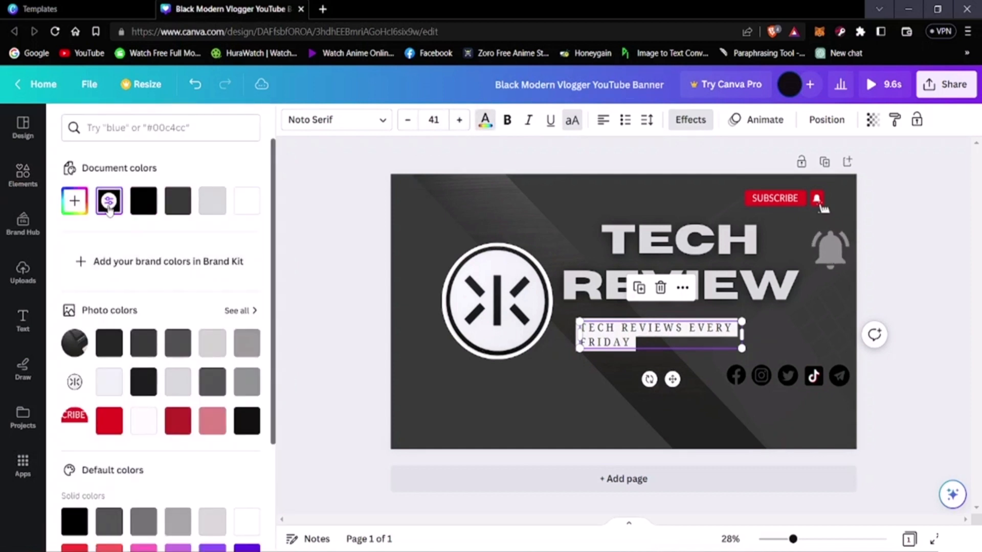
{"action": "left_click", "coordinate": [109, 207]}
{"action": "left_click", "coordinate": [212, 201]}
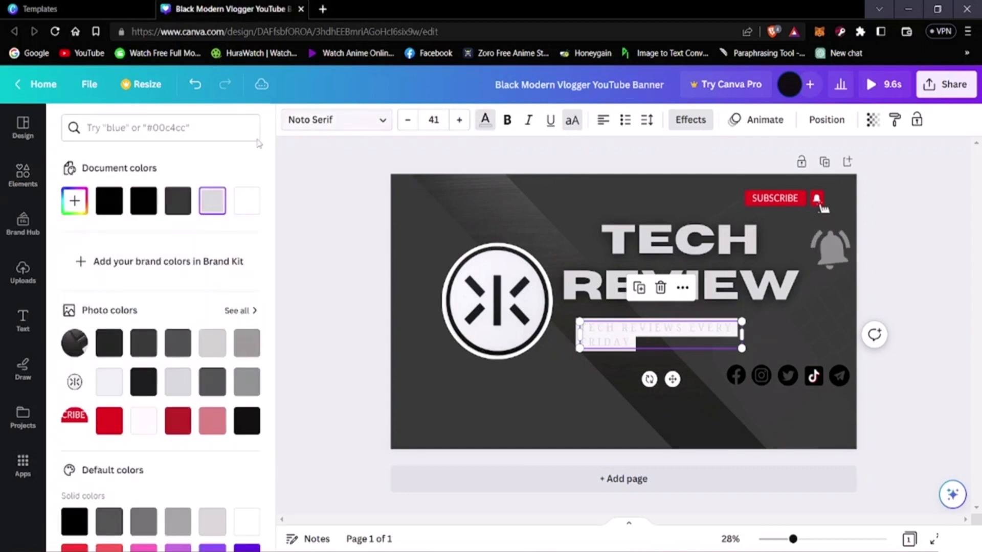
{"action": "left_click", "coordinate": [109, 205]}
{"action": "left_click", "coordinate": [109, 344]}
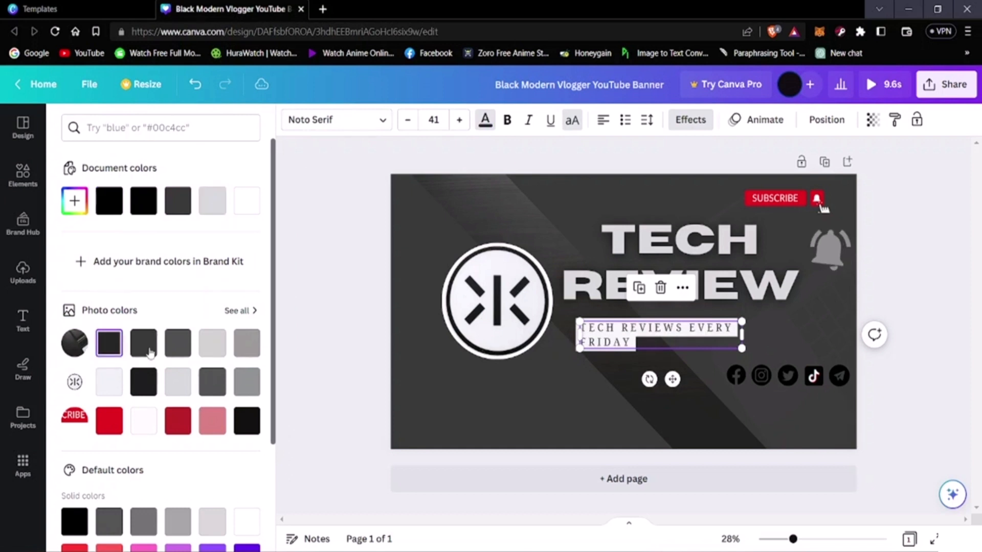
{"action": "left_click", "coordinate": [144, 342]}
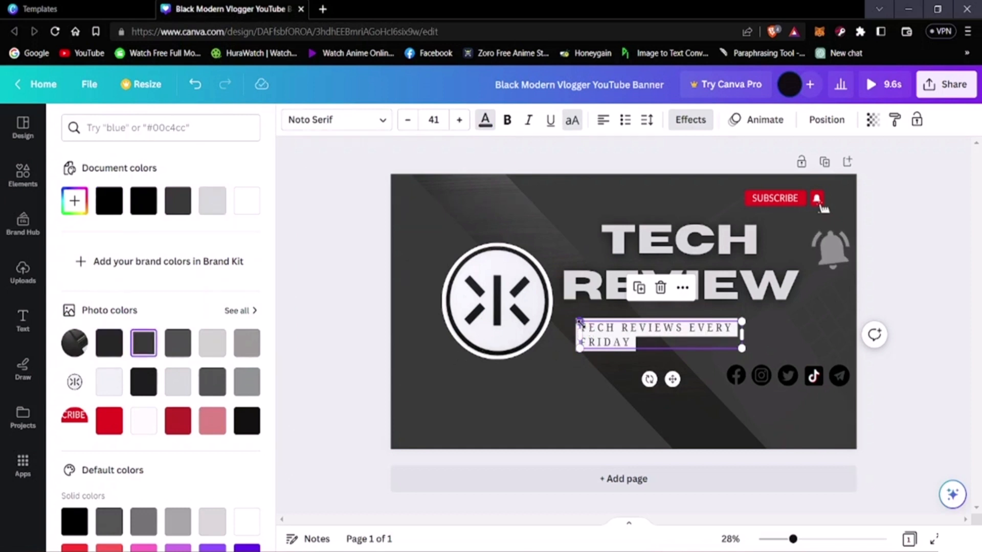
{"action": "right_click", "coordinate": [637, 329]}
{"action": "key", "text": "Escape"}
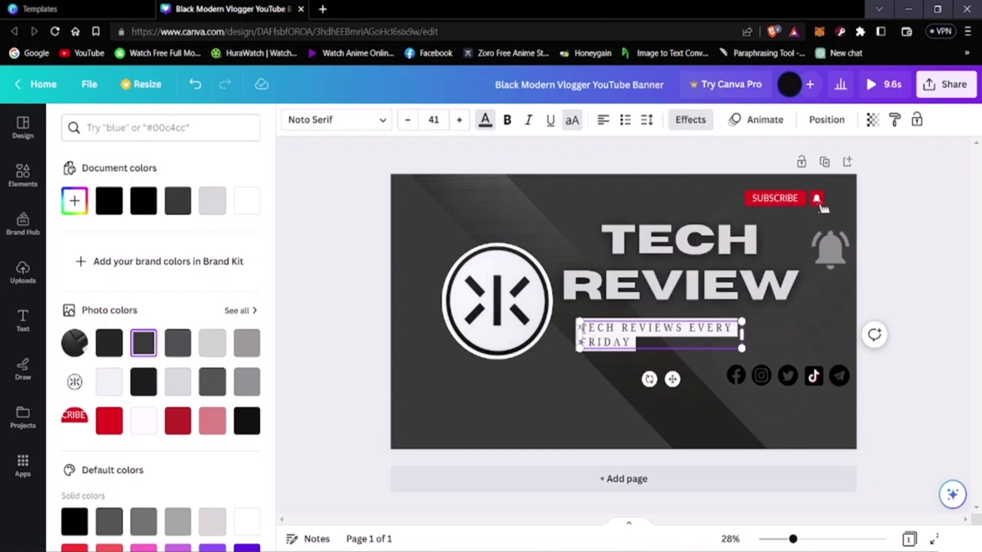
- Try the logo's grey photo colours, the subscribe graphic's white and the light grey default colour on the whole tagline
{"action": "left_click_drag", "start_coordinate": [584, 332], "coordinate": [604, 342]}
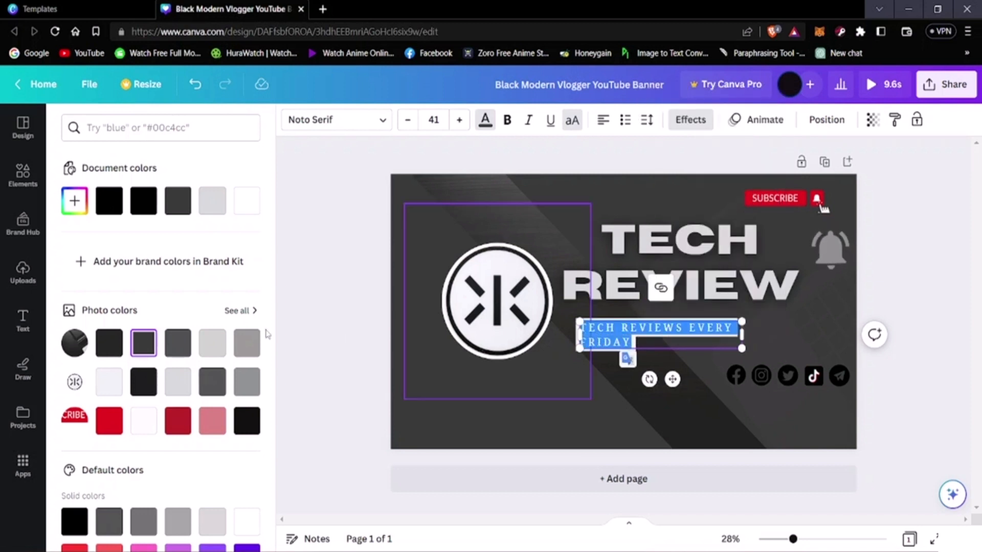
{"action": "left_click", "coordinate": [186, 379]}
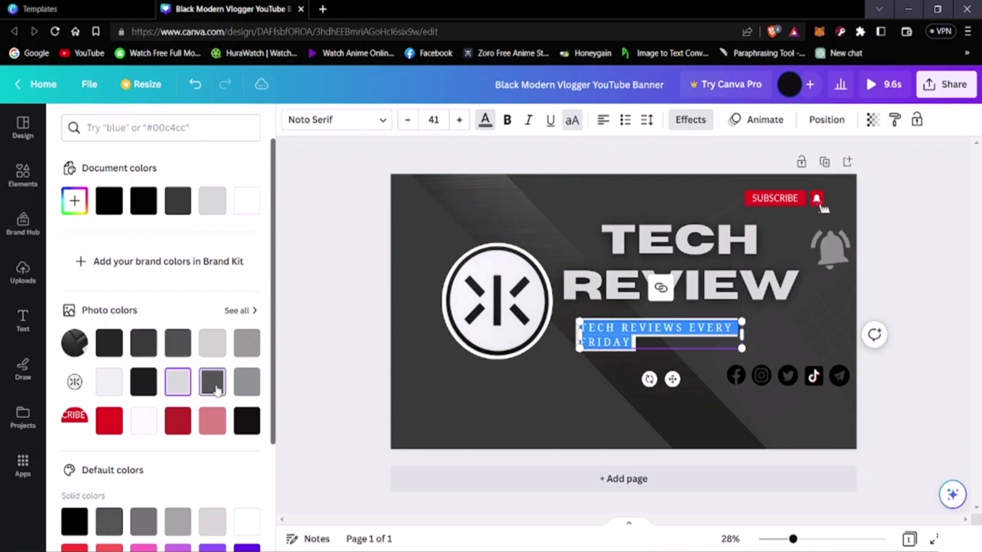
{"action": "left_click", "coordinate": [218, 390]}
{"action": "left_click", "coordinate": [247, 381]}
{"action": "scroll", "coordinate": [243, 355], "scroll_direction": "down", "scroll_amount": 3}
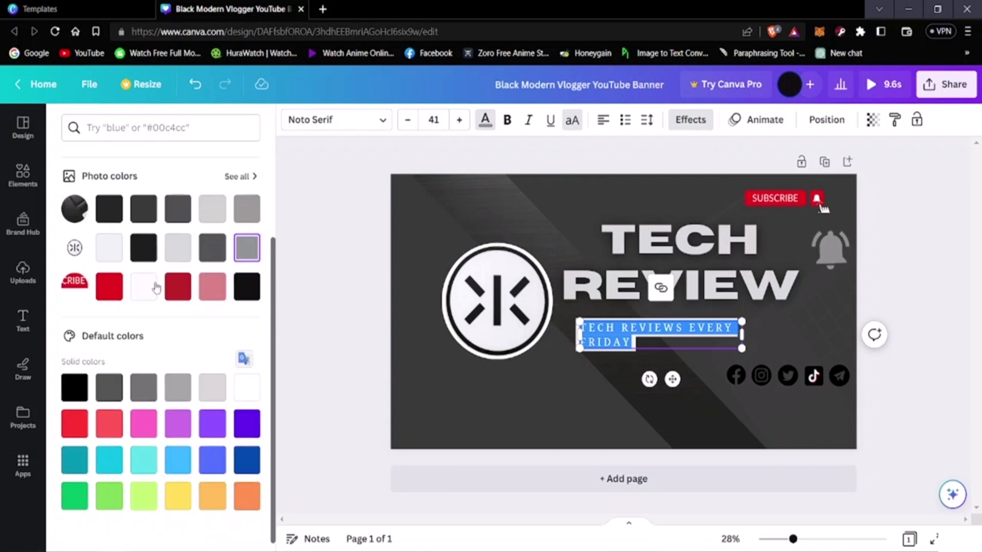
{"action": "left_click", "coordinate": [140, 294]}
{"action": "scroll", "coordinate": [174, 332], "scroll_direction": "down", "scroll_amount": 1}
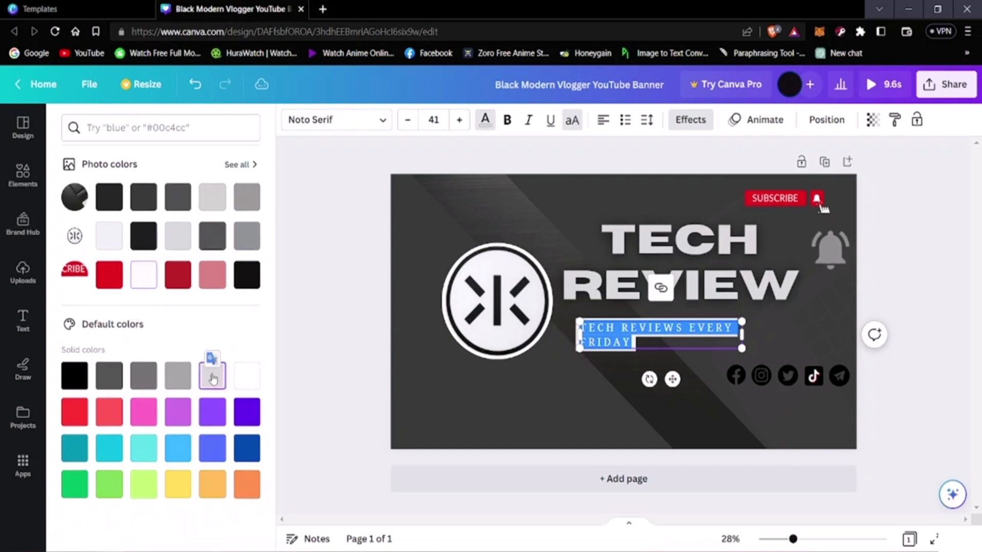
{"action": "left_click", "coordinate": [927, 438]}
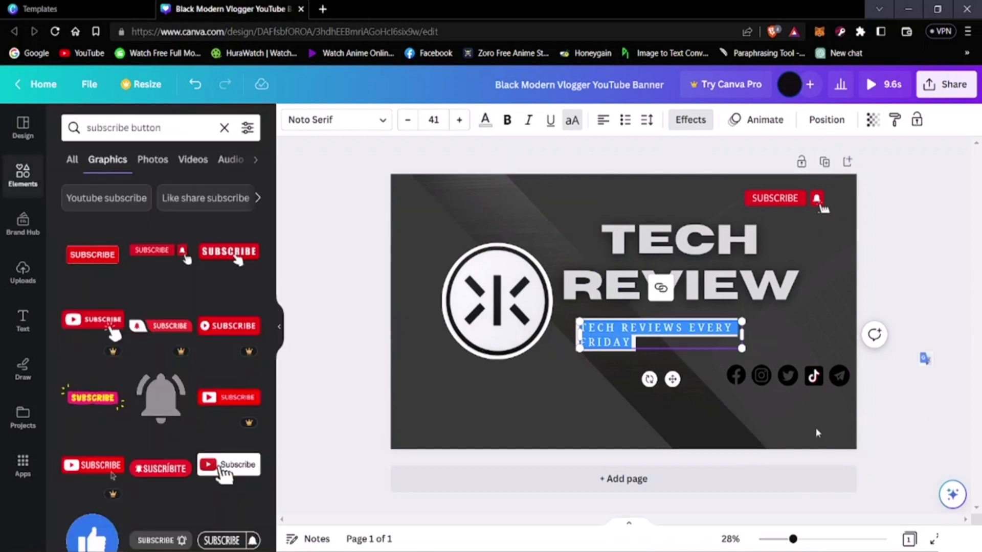
{"action": "left_click", "coordinate": [483, 500]}
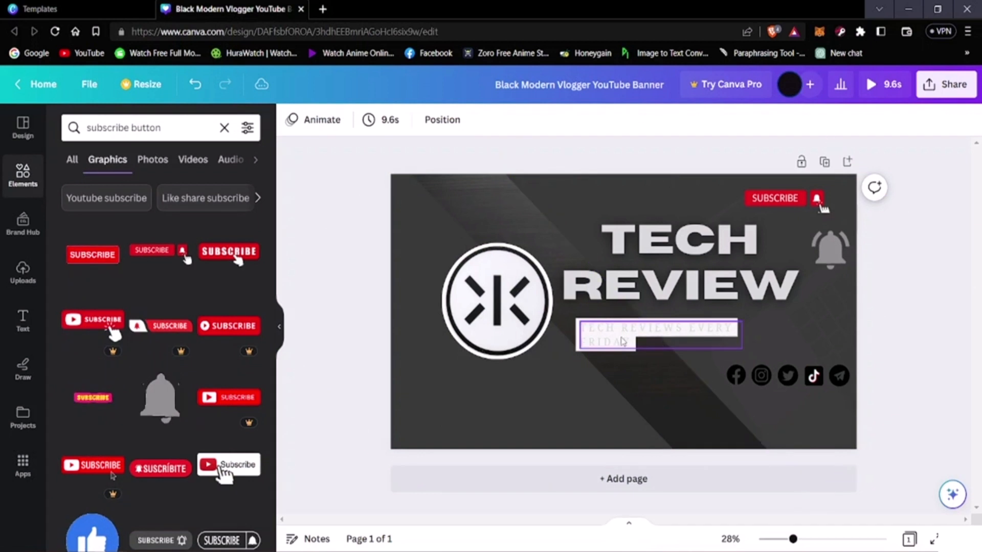
- Compare dark and light greys on the tagline and recolour it with the third dark grey photo colour from the background
{"action": "left_click", "coordinate": [592, 343]}
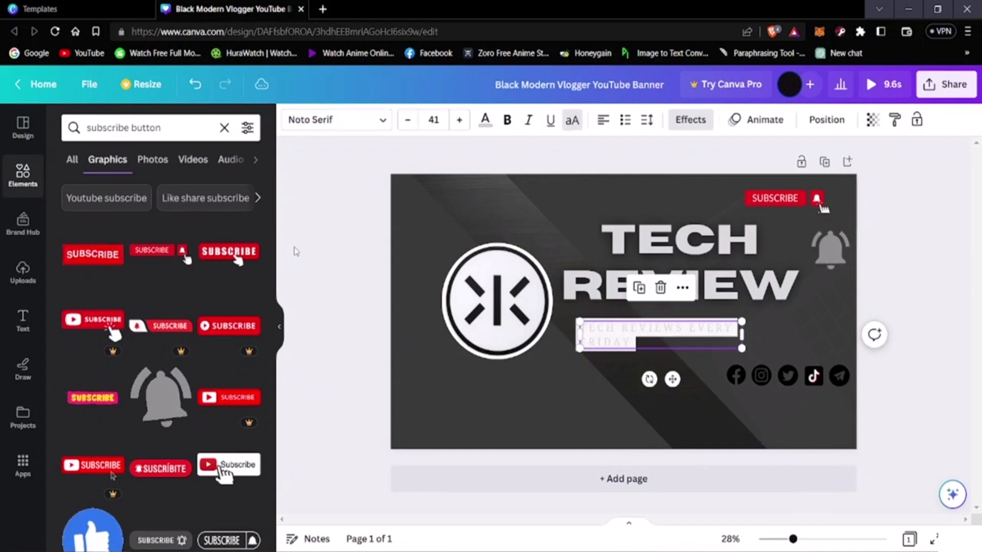
{"action": "left_click", "coordinate": [484, 120]}
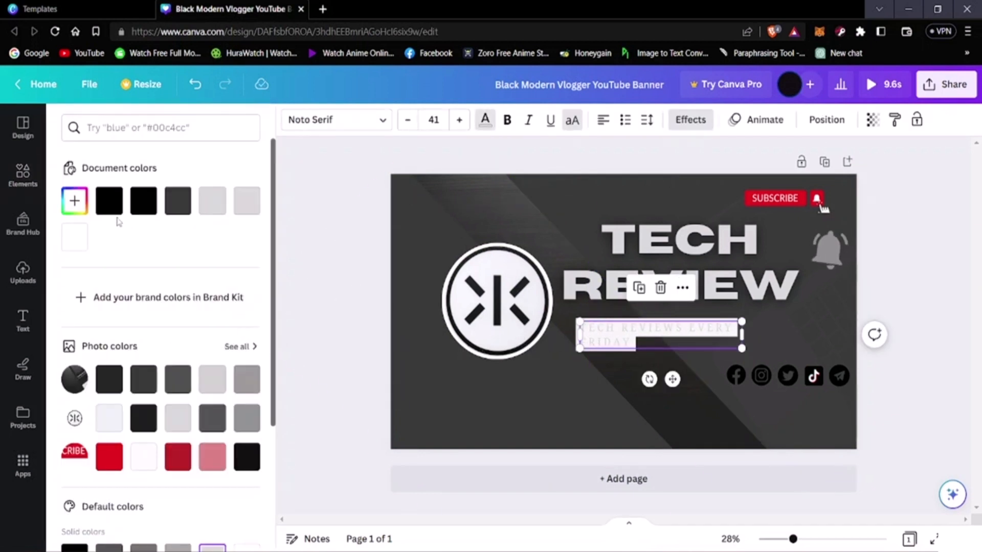
{"action": "left_click", "coordinate": [179, 210]}
{"action": "left_click", "coordinate": [177, 380]}
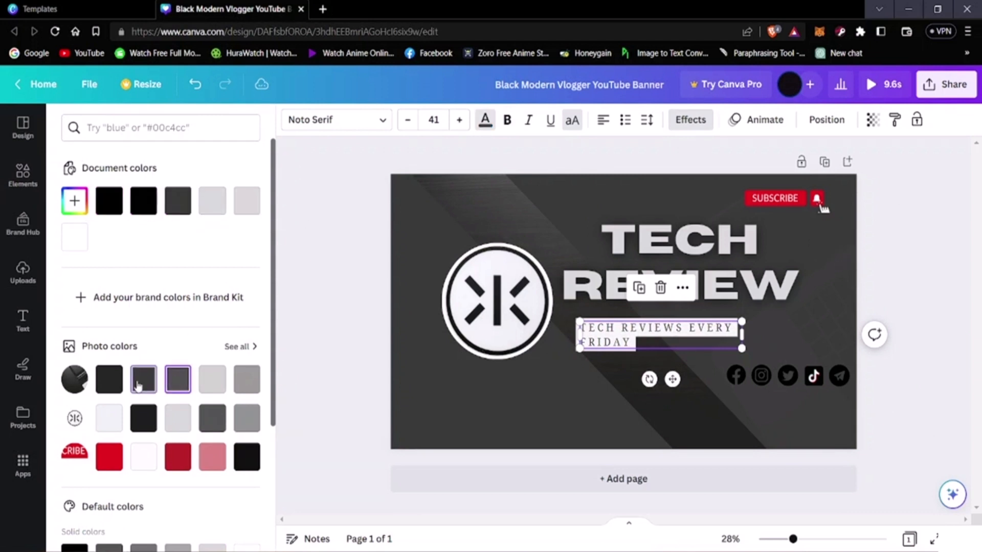
{"action": "left_click", "coordinate": [207, 390]}
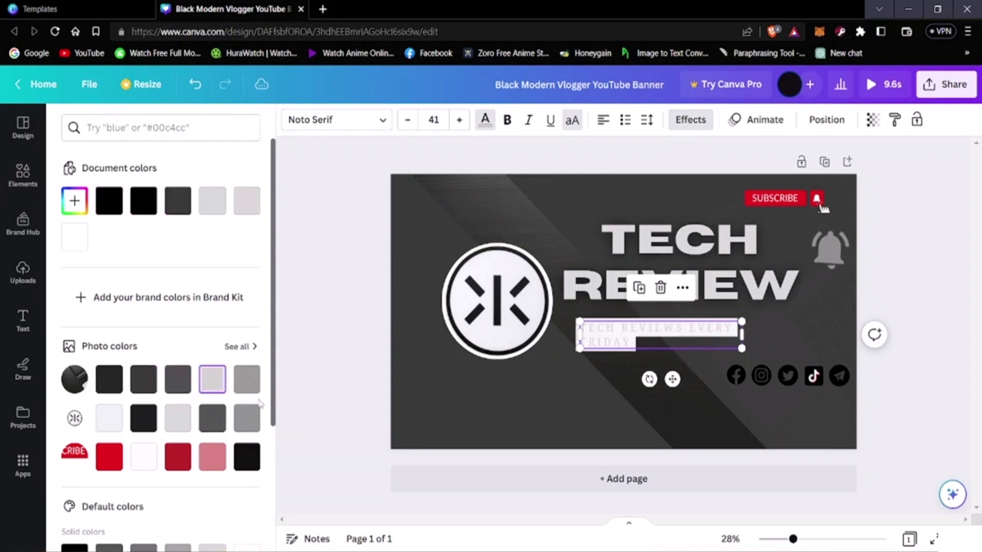
{"action": "left_click", "coordinate": [167, 389]}
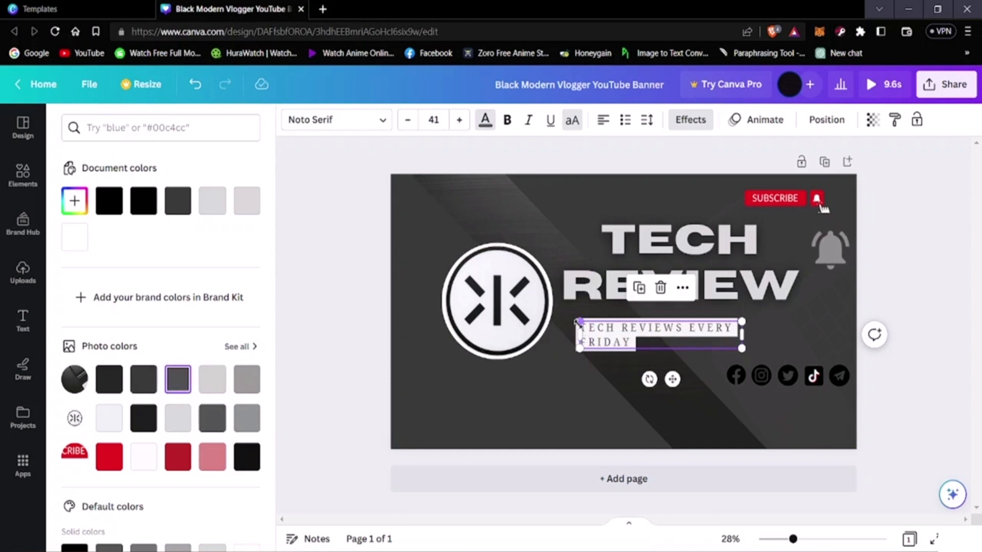
- Move the tagline slightly down and left so it lines up with the left edge of the word REVIEW
{"action": "left_click_drag", "start_coordinate": [583, 332], "coordinate": [586, 338]}
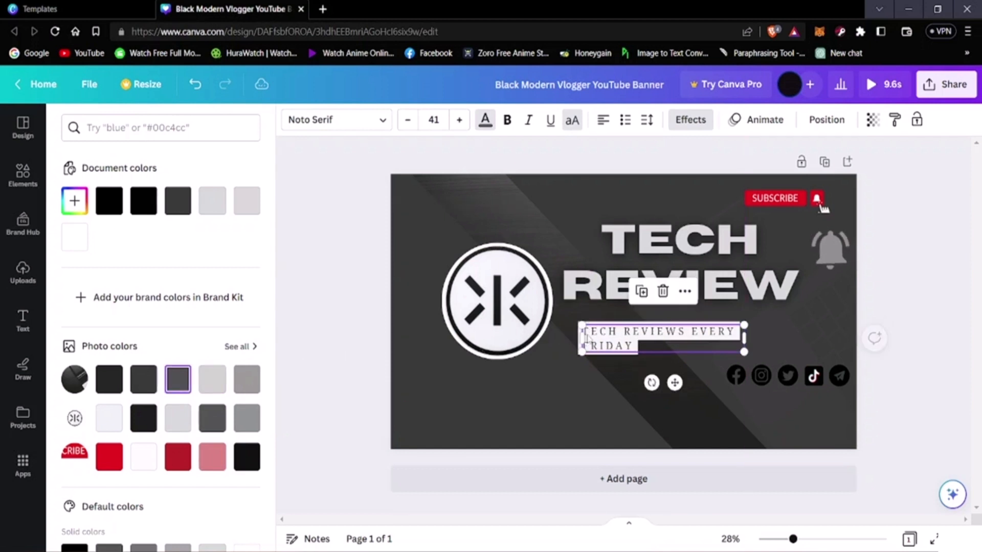
{"action": "left_click", "coordinate": [586, 335]}
{"action": "mouse_move", "coordinate": [625, 338]}
{"action": "left_mouse_down"}
{"action": "mouse_move", "coordinate": [592, 338]}
{"action": "mouse_move", "coordinate": [609, 340]}
{"action": "left_mouse_up"}
{"action": "left_click", "coordinate": [608, 340]}
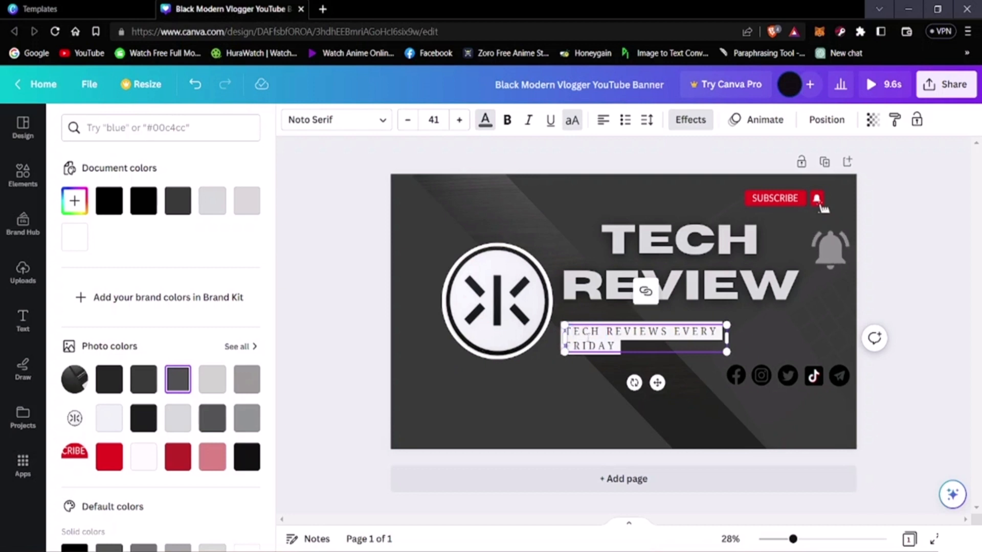
- Change the font of the entire "TECH REVIEWS EVERY FRIDAY" tagline to Shrikhand
{"action": "key", "text": "ctrl+a"}
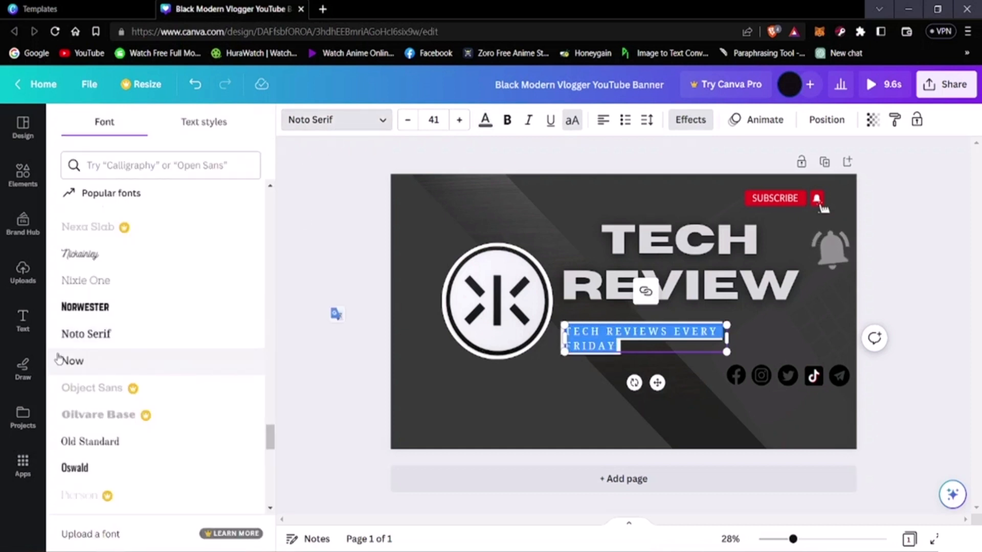
{"action": "scroll", "coordinate": [114, 356], "scroll_direction": "down", "scroll_amount": 7}
{"action": "scroll", "coordinate": [116, 357], "scroll_direction": "down", "scroll_amount": 8}
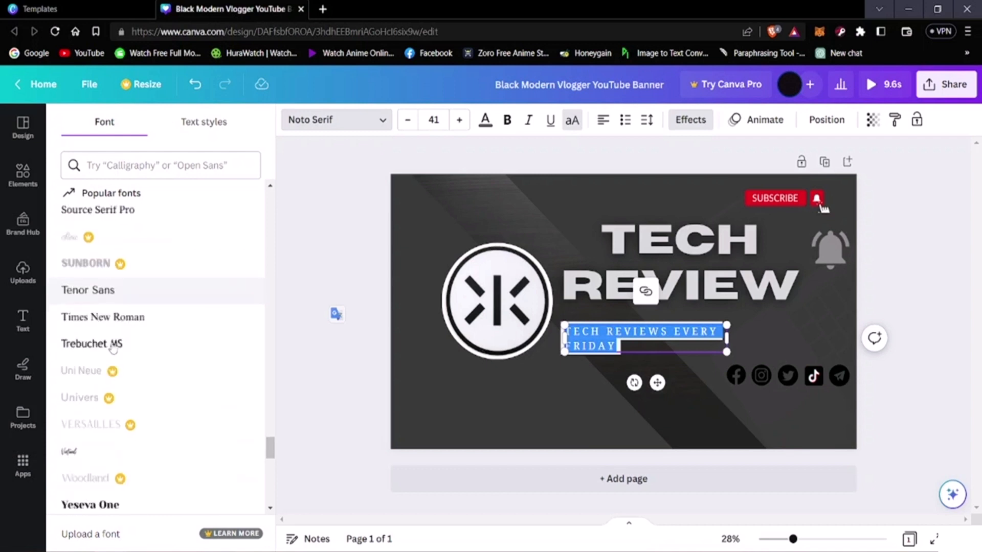
{"action": "scroll", "coordinate": [110, 360], "scroll_direction": "up", "scroll_amount": 9}
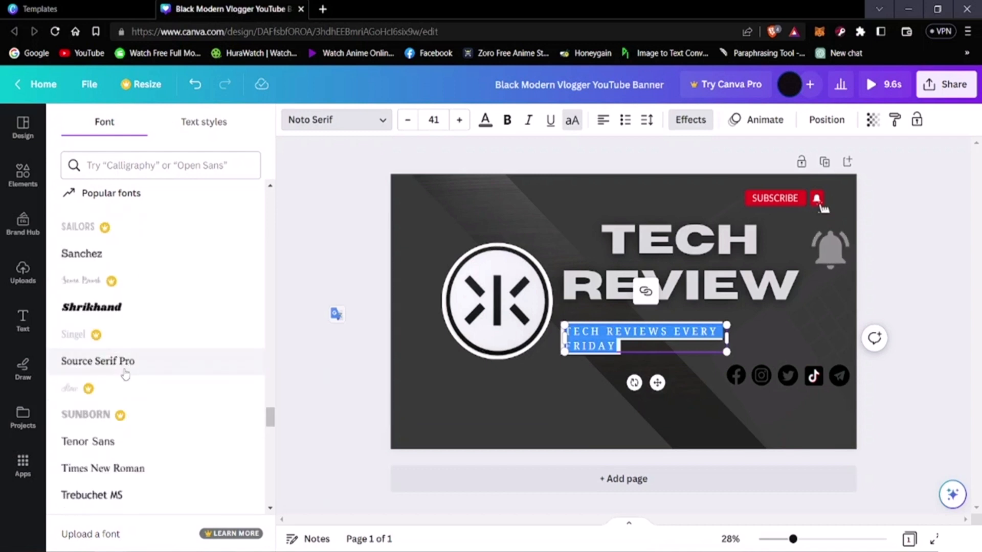
{"action": "left_click", "coordinate": [109, 313]}
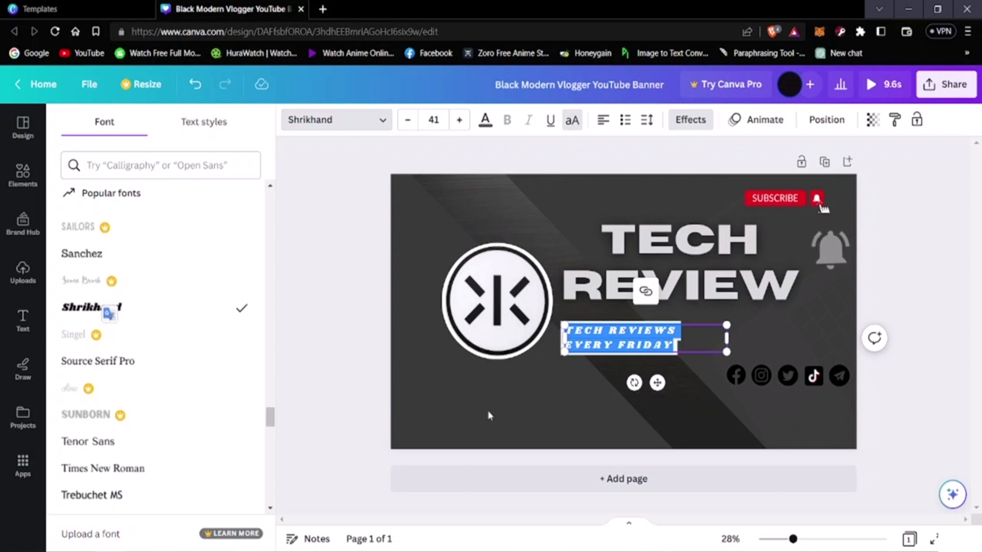
{"action": "left_click", "coordinate": [917, 436]}
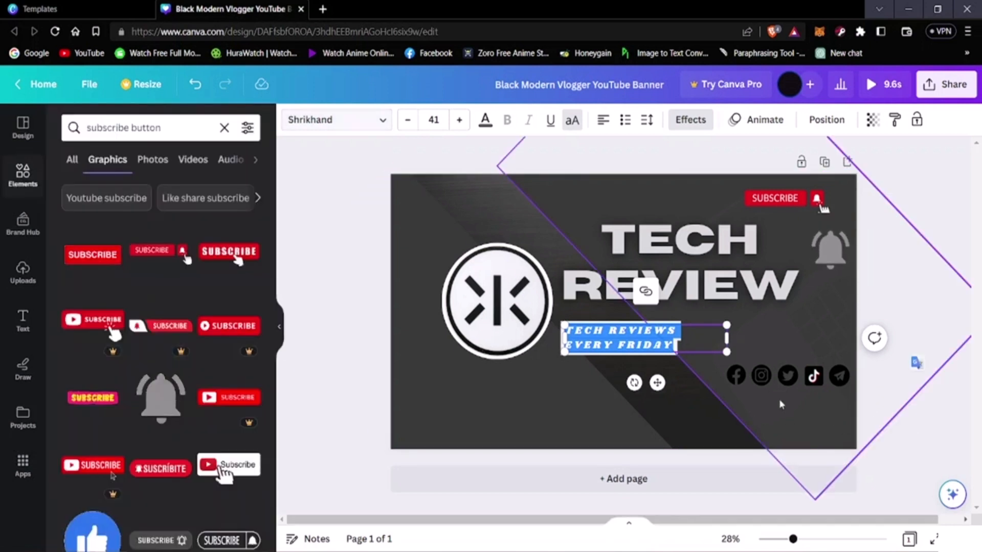
{"action": "left_click", "coordinate": [404, 493]}
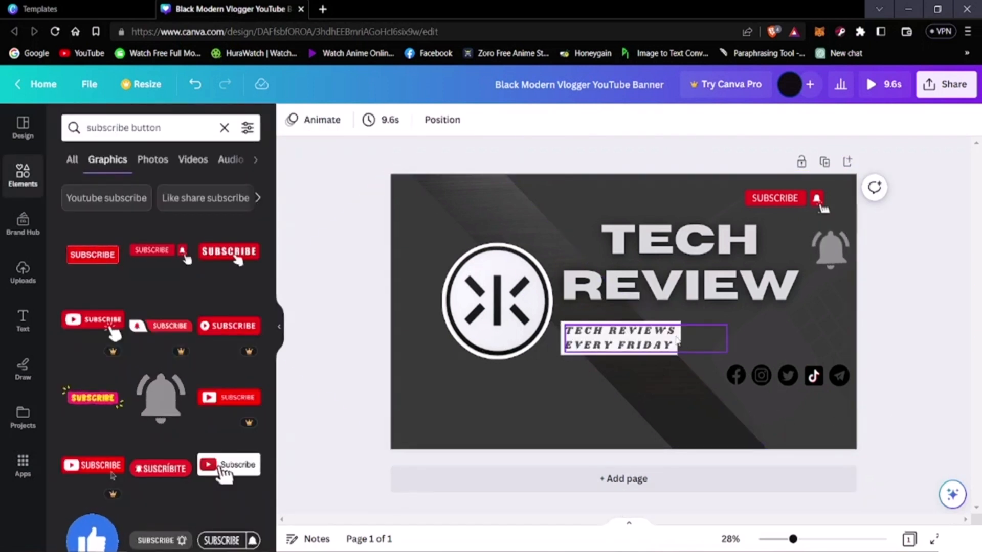
- Widen the tagline's text box to the right so that the text fits on a single line
{"action": "left_click", "coordinate": [677, 340]}
{"action": "left_click_drag", "start_coordinate": [728, 338], "coordinate": [884, 366]}
{"action": "left_click", "coordinate": [916, 428]}
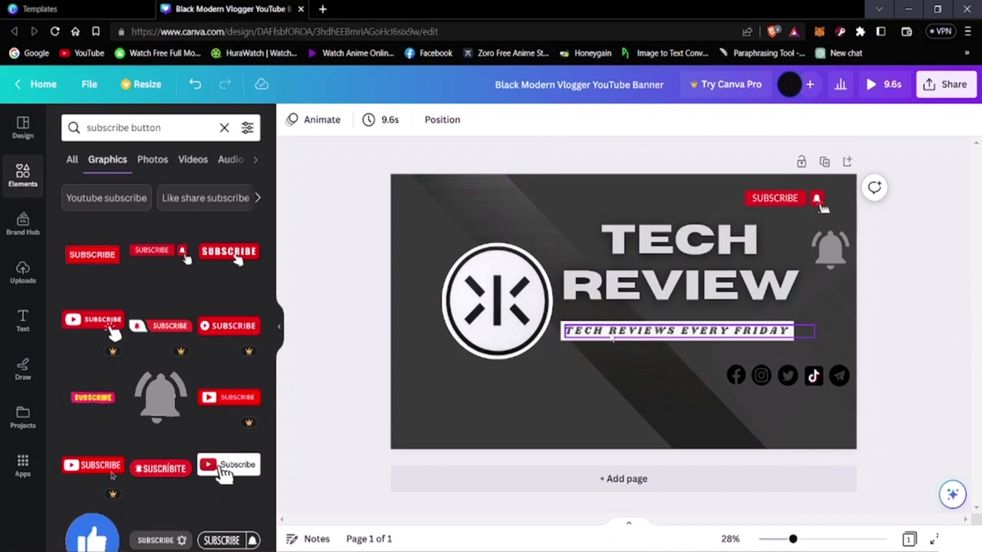
- Recolour the entire "TECH REVIEWS EVERY FRIDAY" tagline with the second black document colour
{"action": "left_click", "coordinate": [565, 331]}
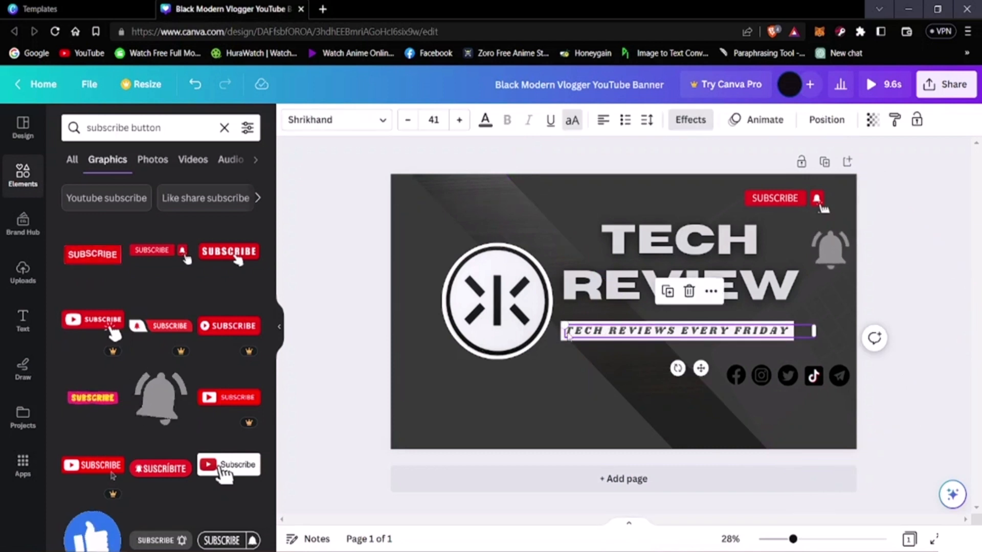
{"action": "left_click_drag", "start_coordinate": [610, 333], "coordinate": [762, 335]}
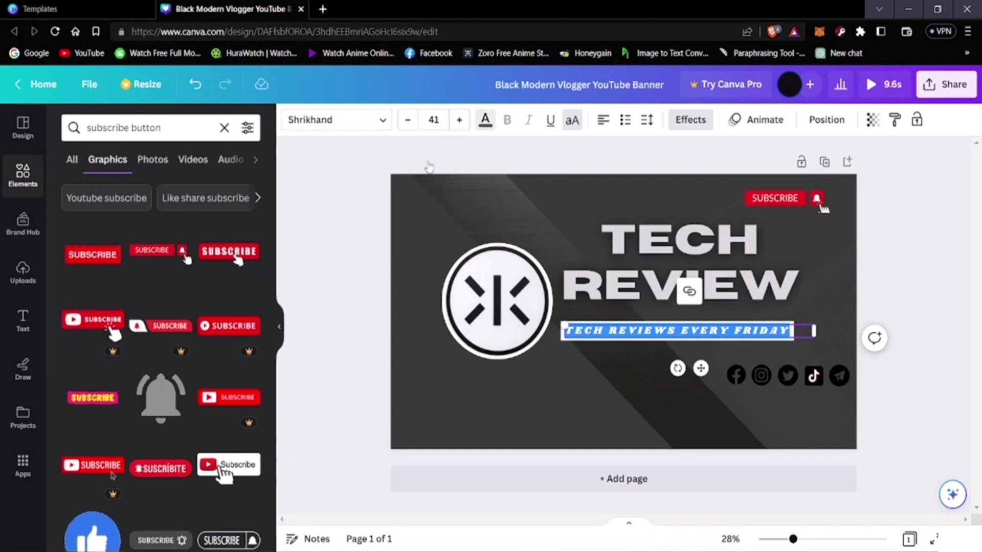
{"action": "left_click", "coordinate": [486, 122]}
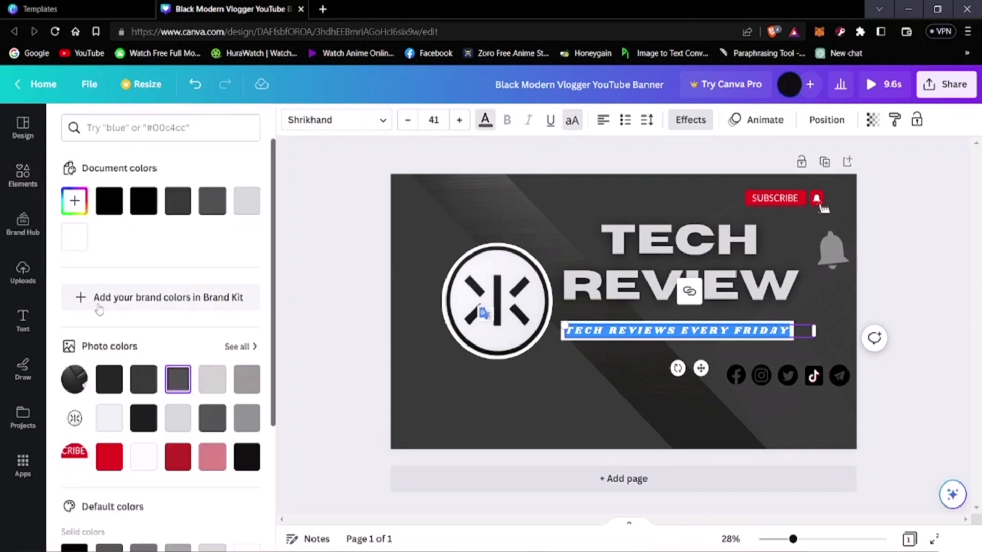
{"action": "left_click", "coordinate": [143, 201]}
{"action": "left_click", "coordinate": [930, 416]}
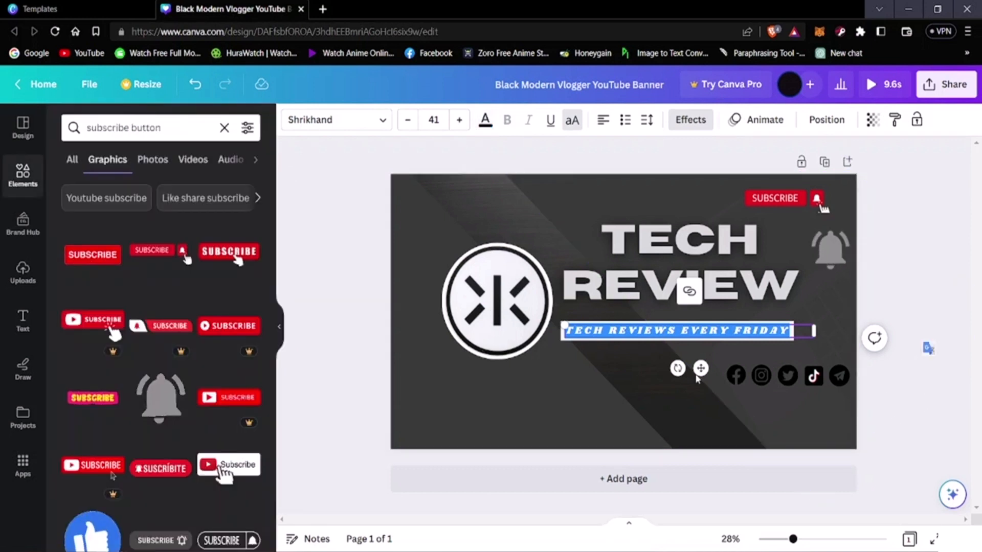
{"action": "left_click", "coordinate": [363, 473]}
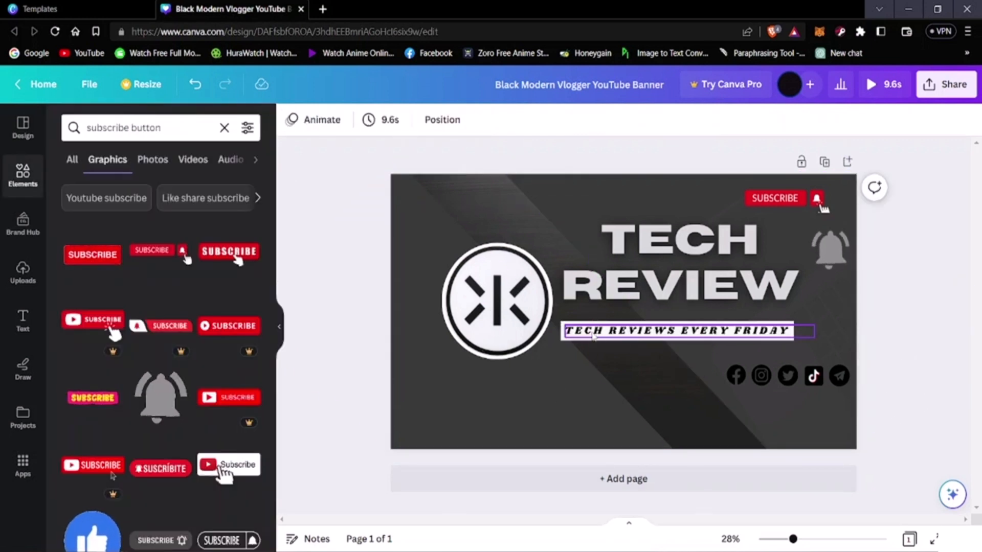
- Compare dark greys on the tagline and recolour it with the near-black photo colour from the subscribe graphic
{"action": "left_click", "coordinate": [607, 336]}
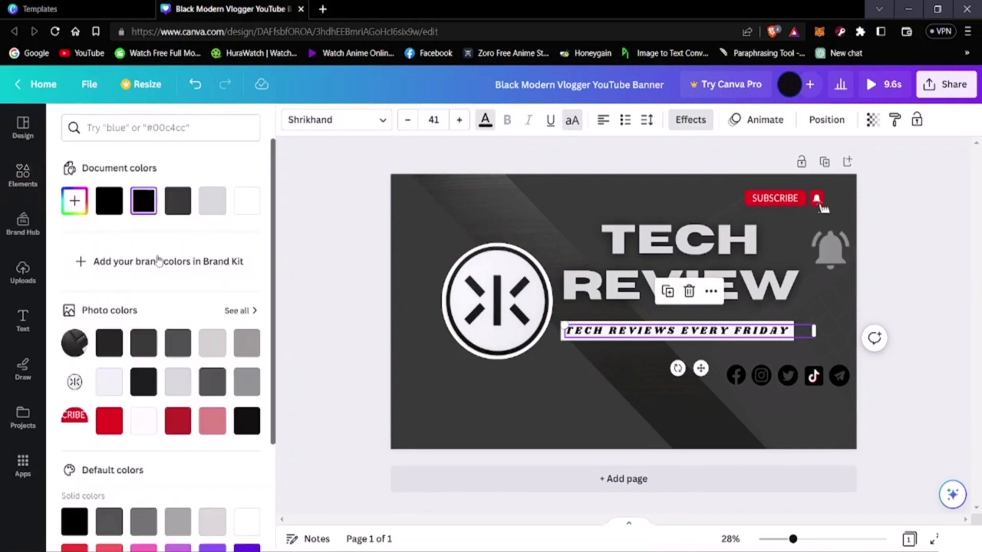
{"action": "left_click", "coordinate": [177, 203]}
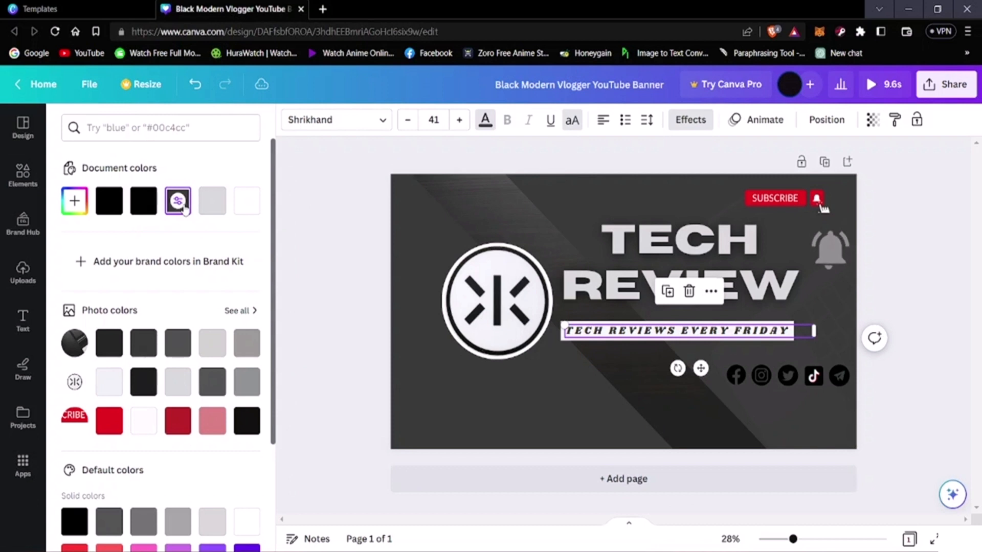
{"action": "left_click", "coordinate": [178, 343]}
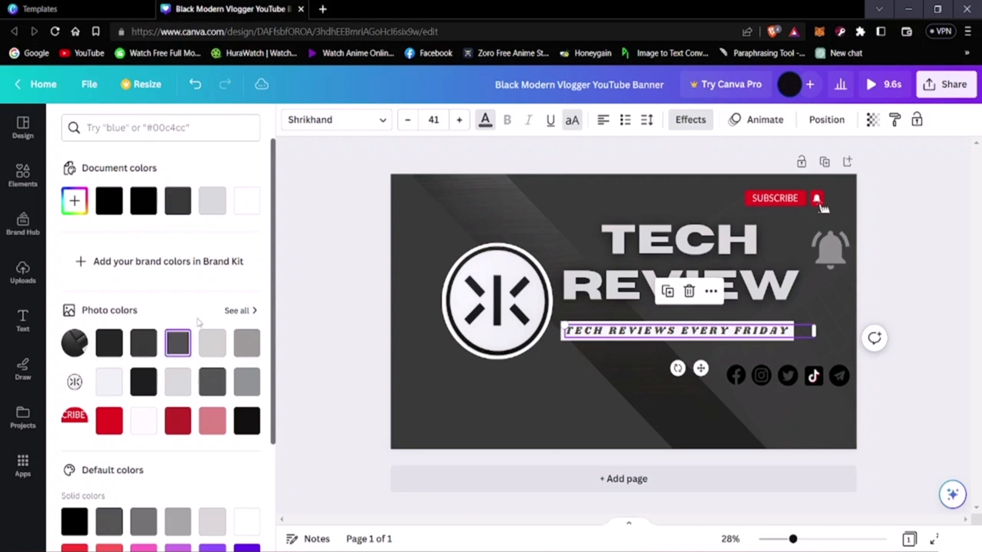
{"action": "left_click", "coordinate": [108, 342]}
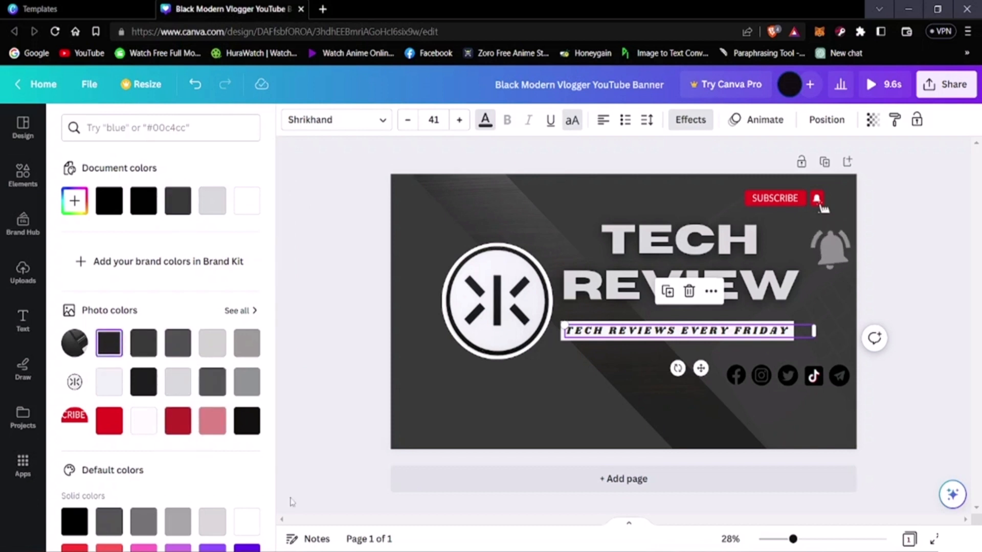
{"action": "left_click", "coordinate": [246, 421]}
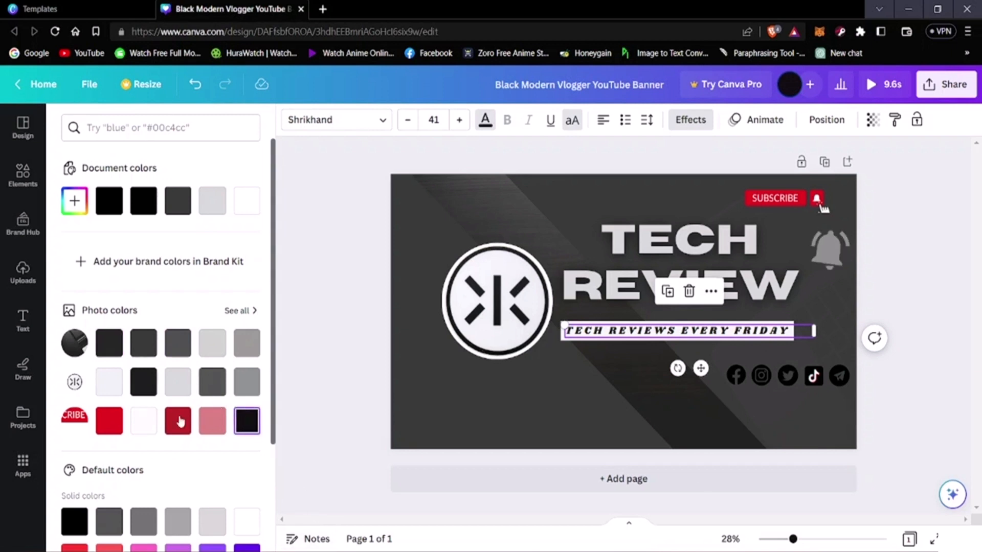
{"action": "left_click", "coordinate": [934, 419]}
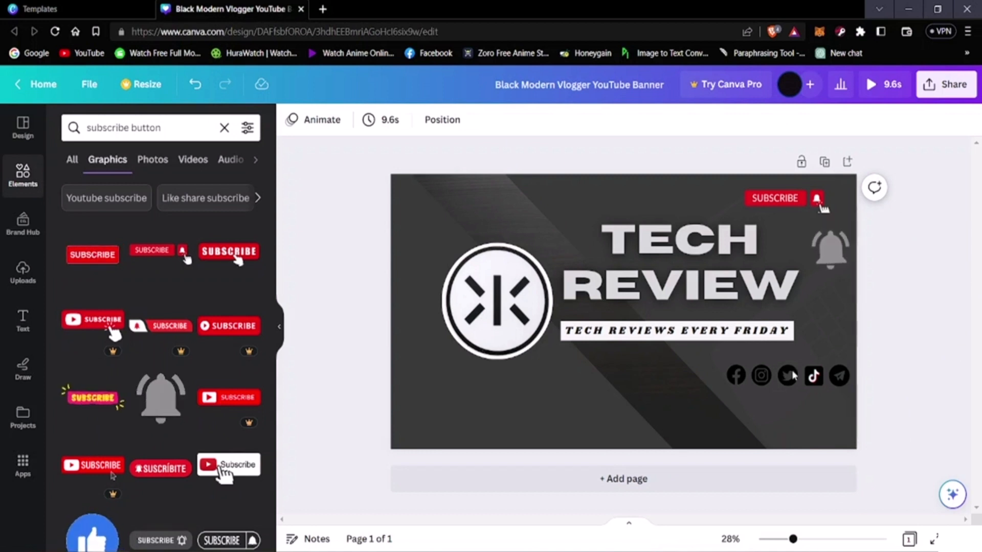
{"action": "left_click", "coordinate": [224, 127]}
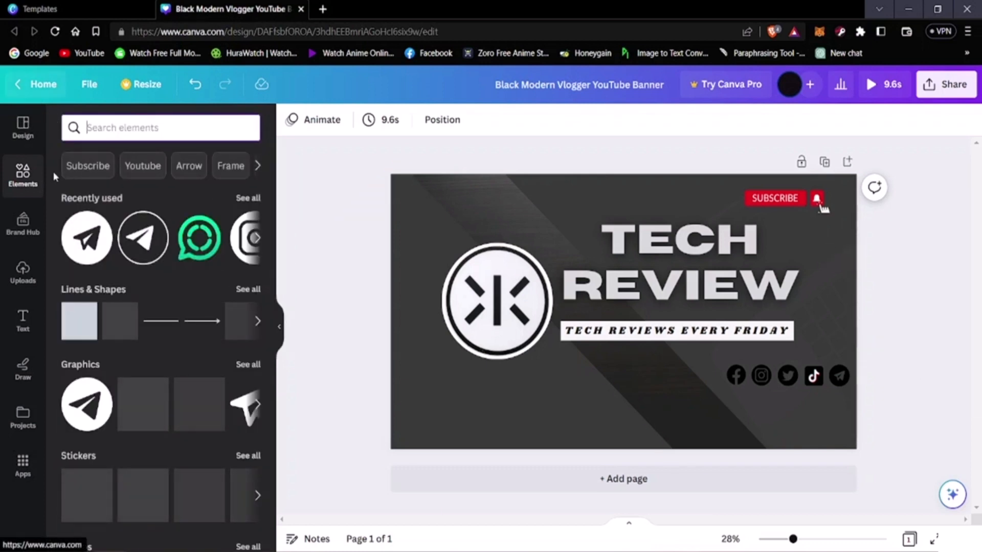
{"action": "left_click", "coordinate": [20, 135]}
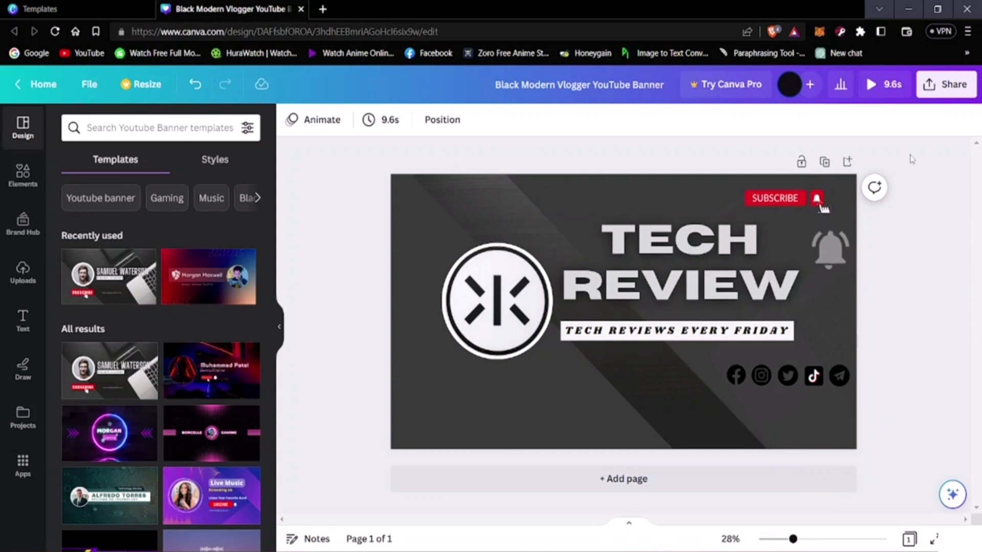
- Download the banner as a GIF to the Downloads folder under its suggested name, and open the saved file to check it
{"action": "left_click", "coordinate": [945, 85]}
{"action": "scroll", "coordinate": [821, 349], "scroll_direction": "down", "scroll_amount": 1}
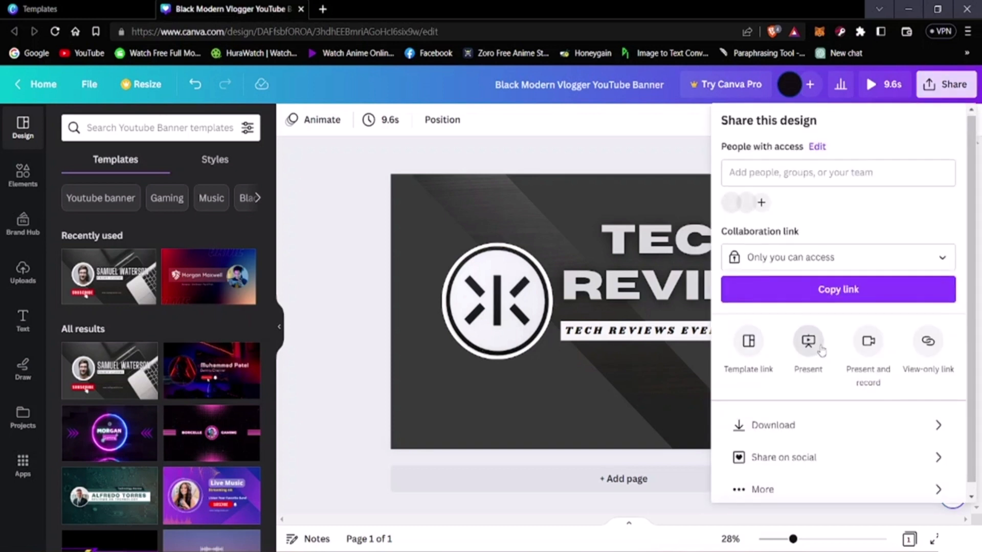
{"action": "left_click", "coordinate": [786, 422]}
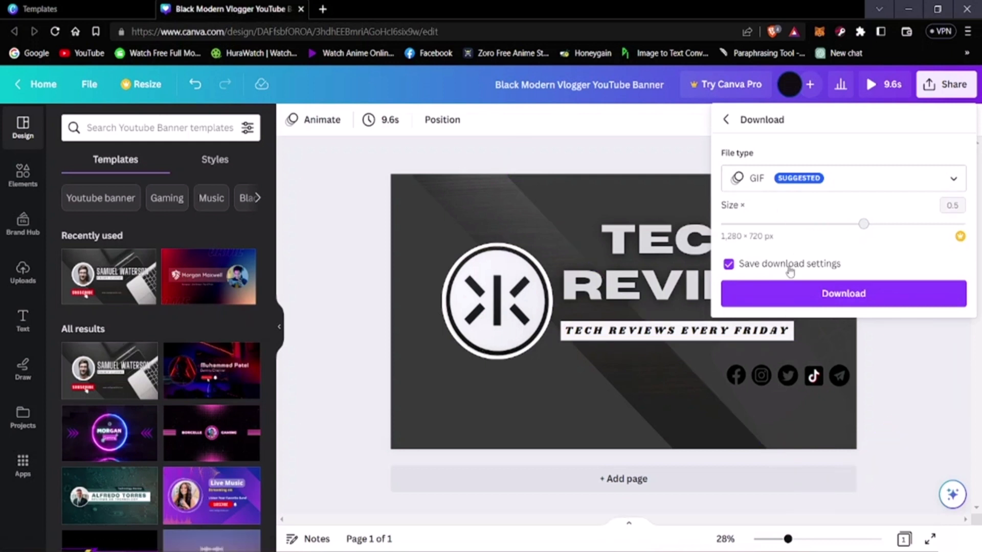
{"action": "left_click", "coordinate": [819, 302]}
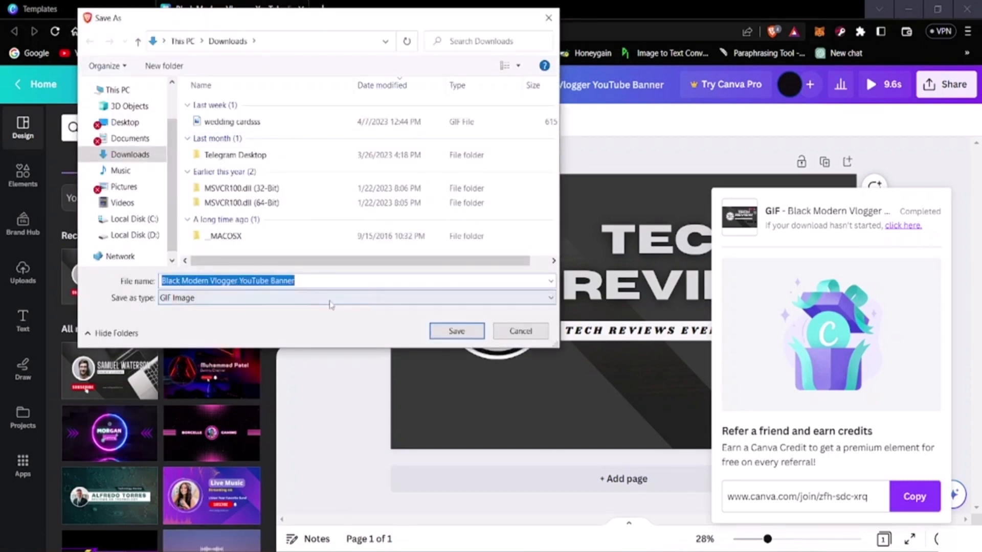
{"action": "left_click", "coordinate": [436, 331]}
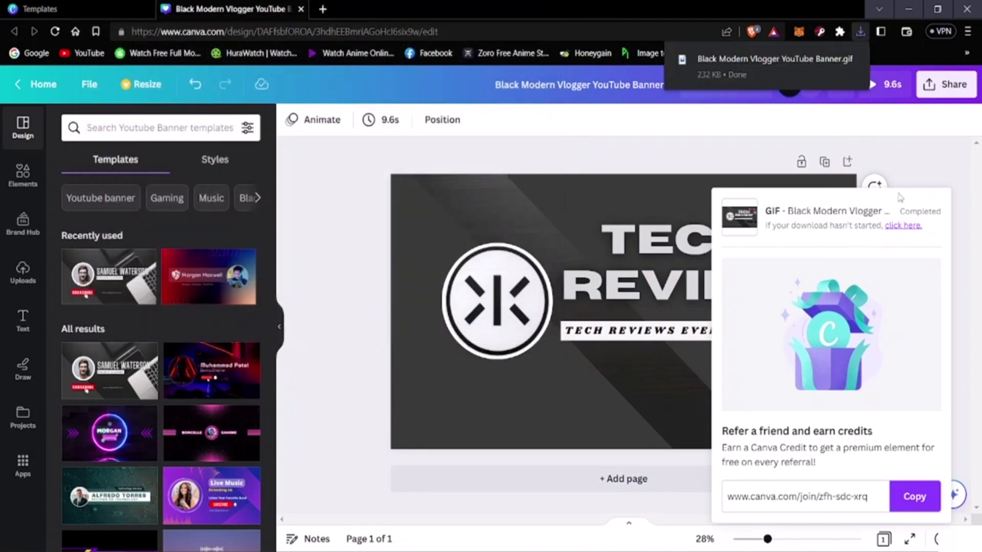
{"action": "left_click", "coordinate": [742, 63]}
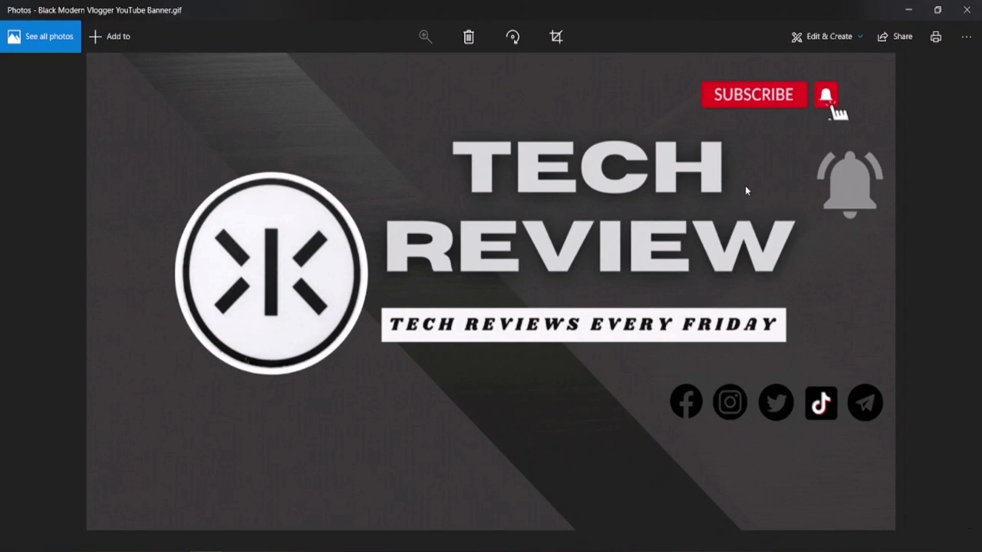
{"action": "left_click", "coordinate": [962, 16]}
- Download the banner as a PNG and save it in Downloads as "Black Modern Vlogger YouTube Banner 2"
{"action": "left_click", "coordinate": [931, 86]}
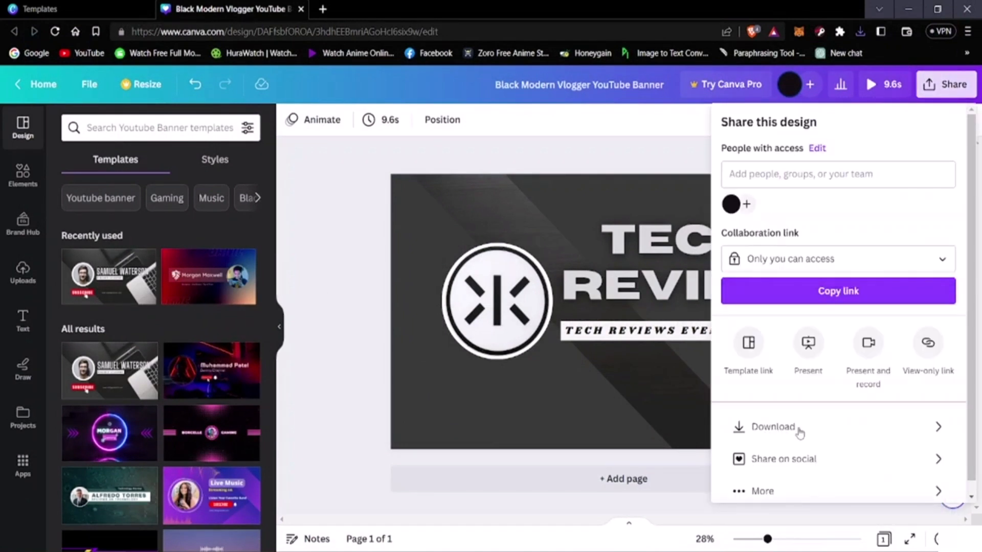
{"action": "left_click", "coordinate": [770, 432]}
{"action": "left_click", "coordinate": [852, 189]}
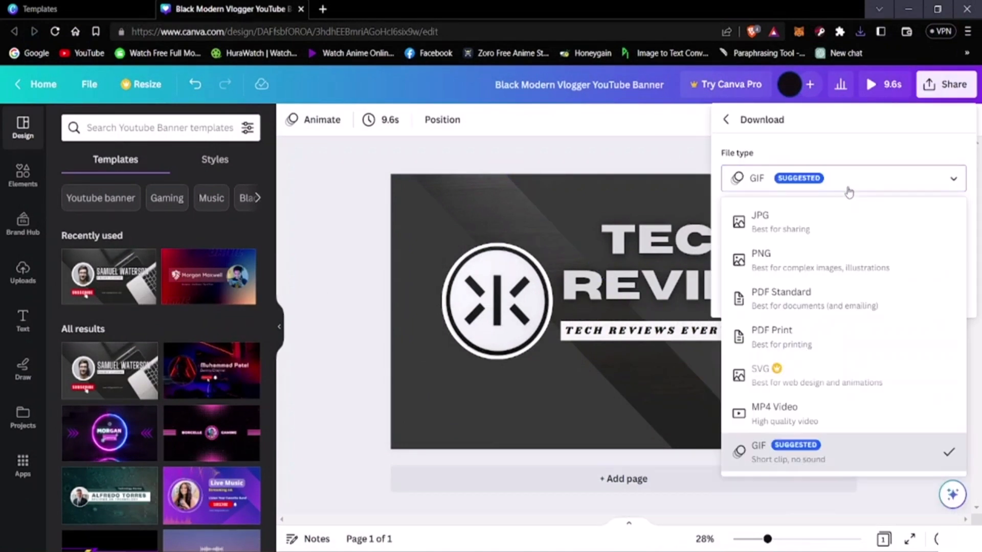
{"action": "left_click", "coordinate": [780, 260]}
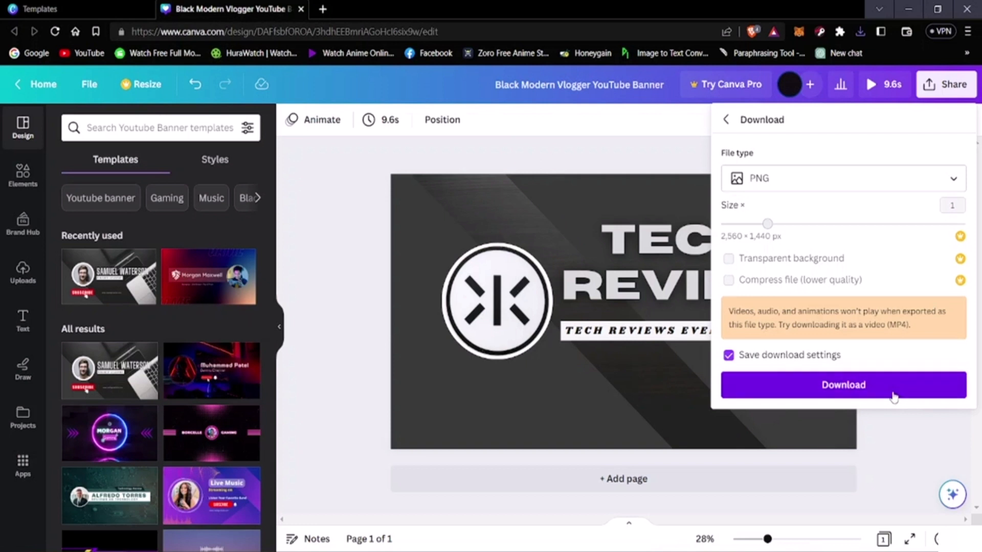
{"action": "left_click", "coordinate": [893, 396]}
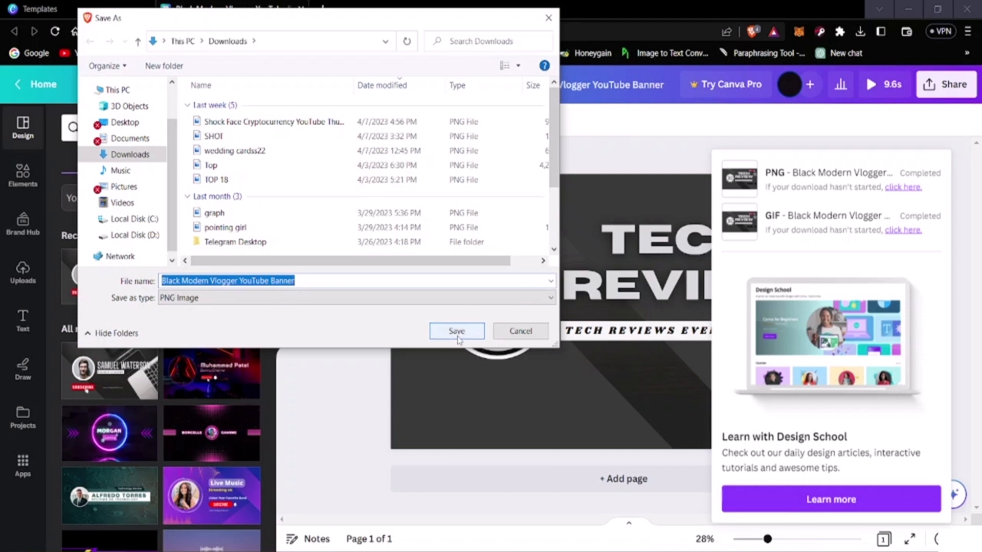
{"action": "left_click", "coordinate": [315, 282]}
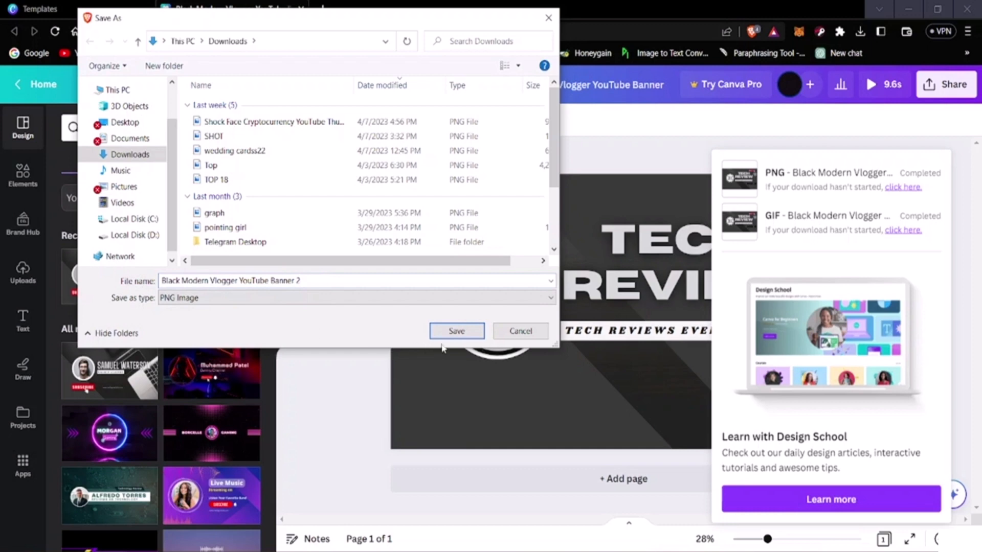
{"action": "left_click", "coordinate": [453, 331]}
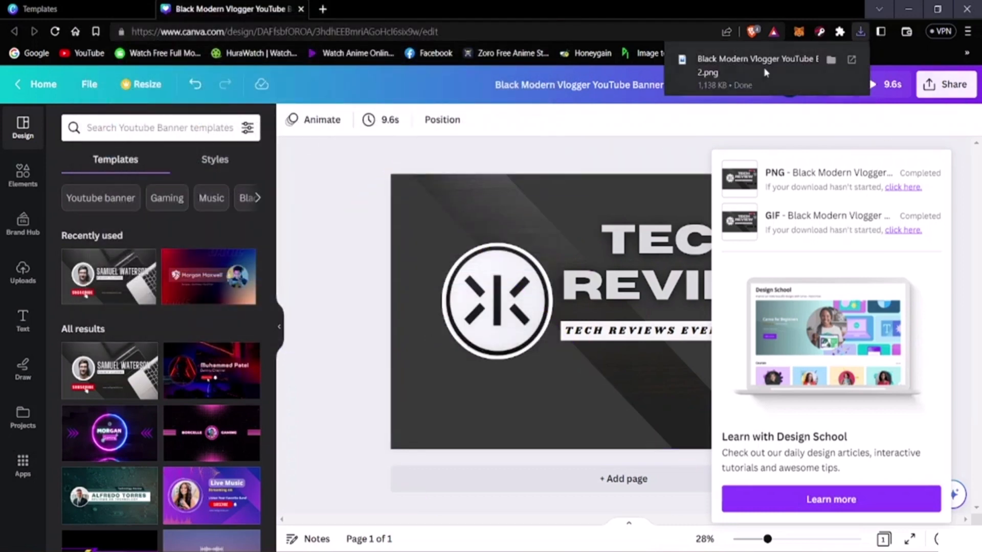
- Open the downloaded PNG in Photos to check the banner, and return to the design in Canva
{"action": "left_click", "coordinate": [735, 89]}
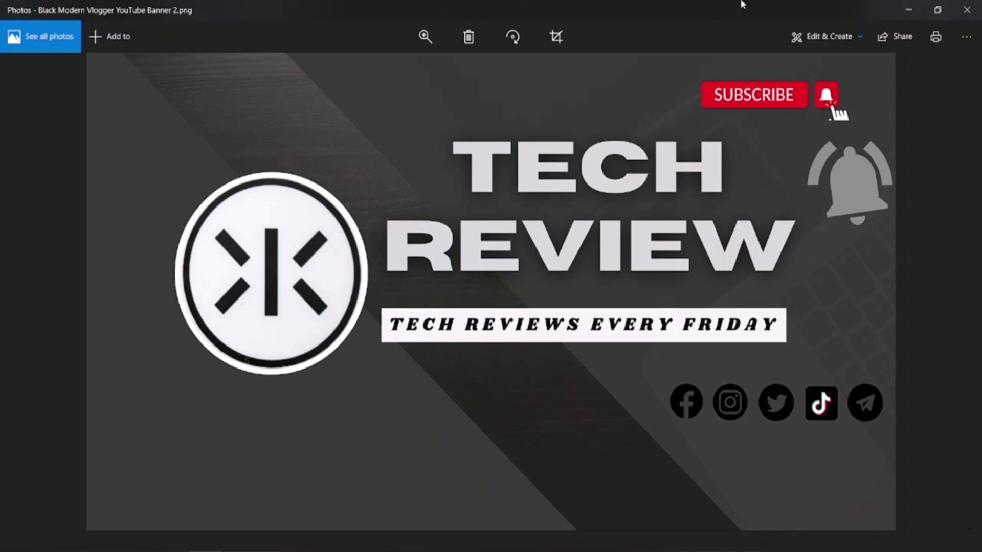
{"action": "left_click", "coordinate": [967, 10]}
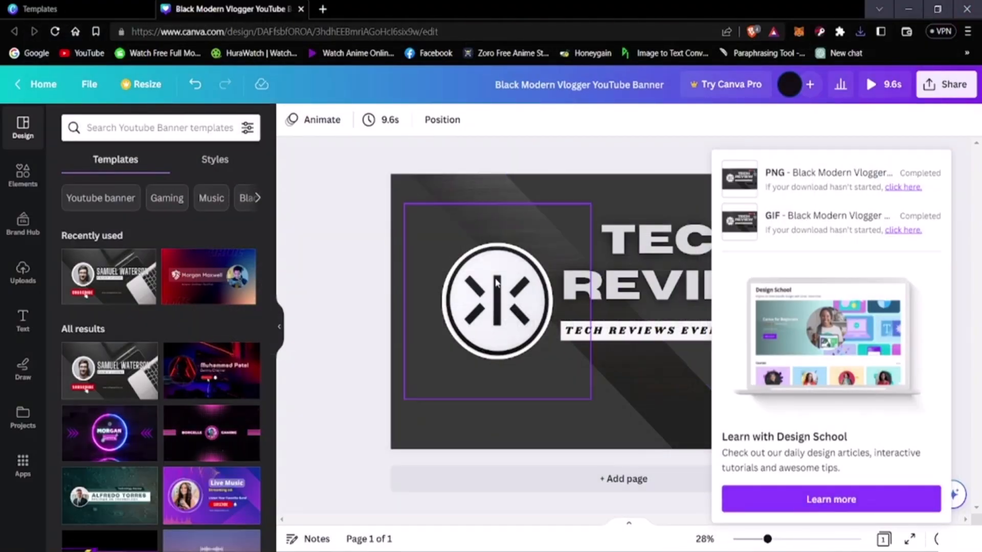
{"action": "left_click", "coordinate": [316, 177]}
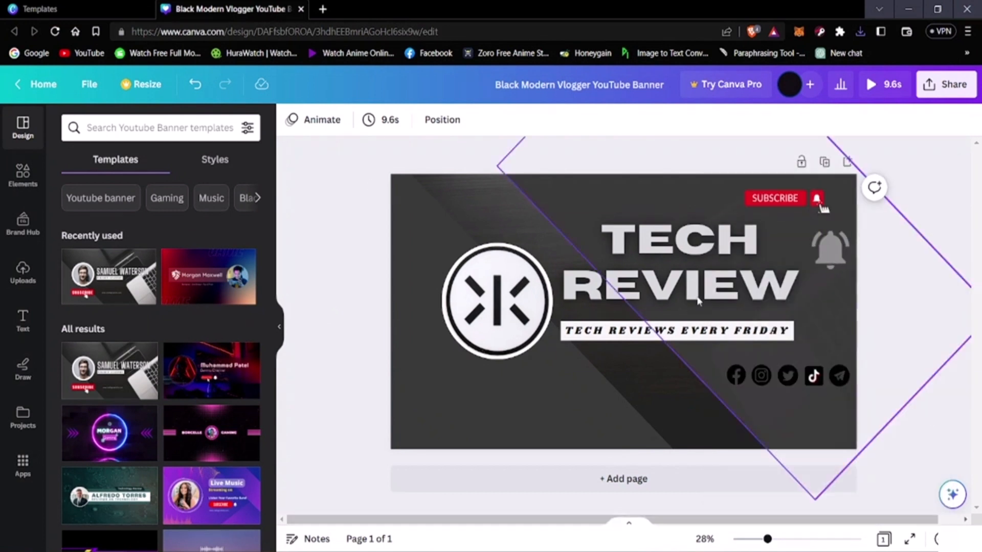